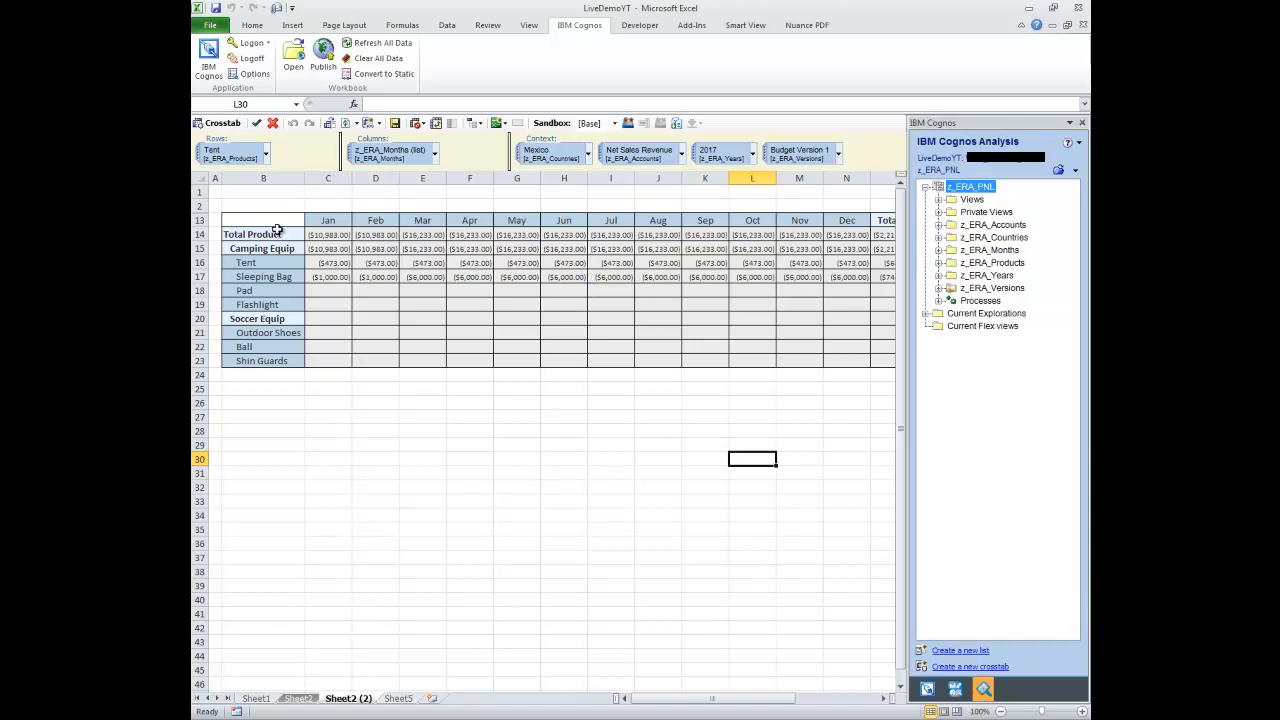
# Create a new blank crosstab from the z_ERA_PNL cube and look through the members of its z_ERA_Accounts dimension
pyautogui.moveTo(271, 320); pyautogui.dragTo(269, 354)
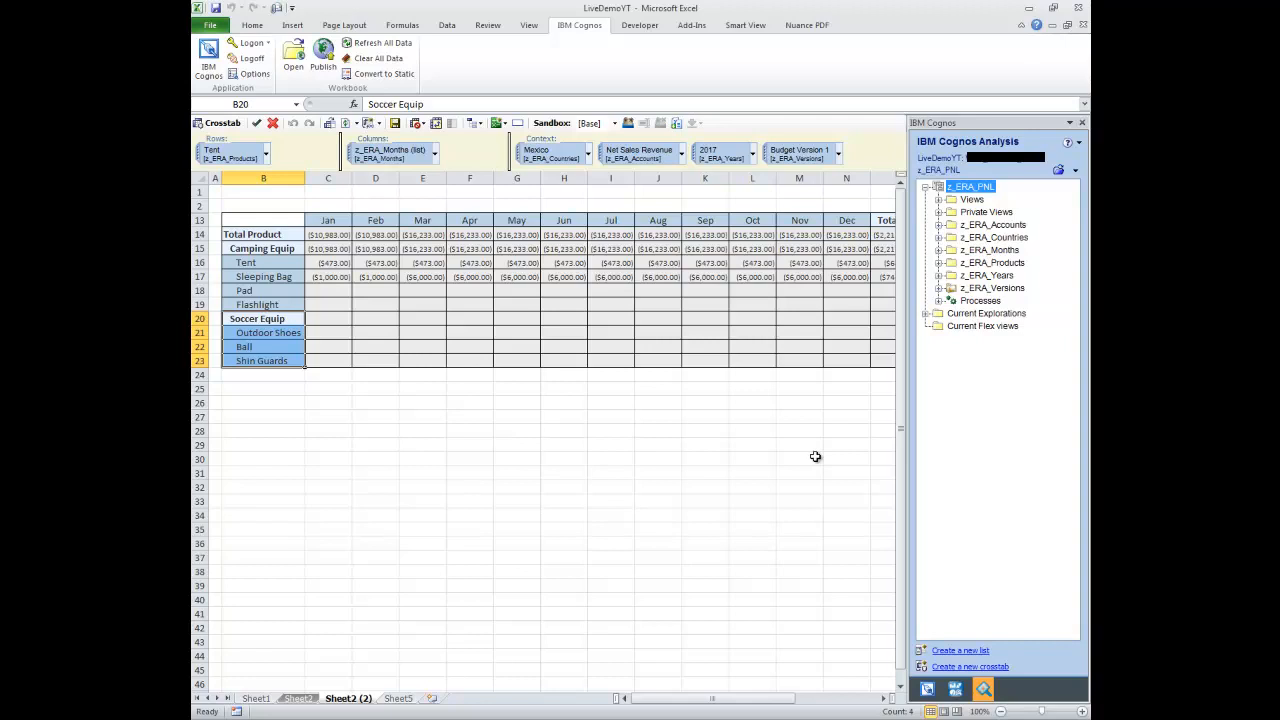
pyautogui.click(973, 667)
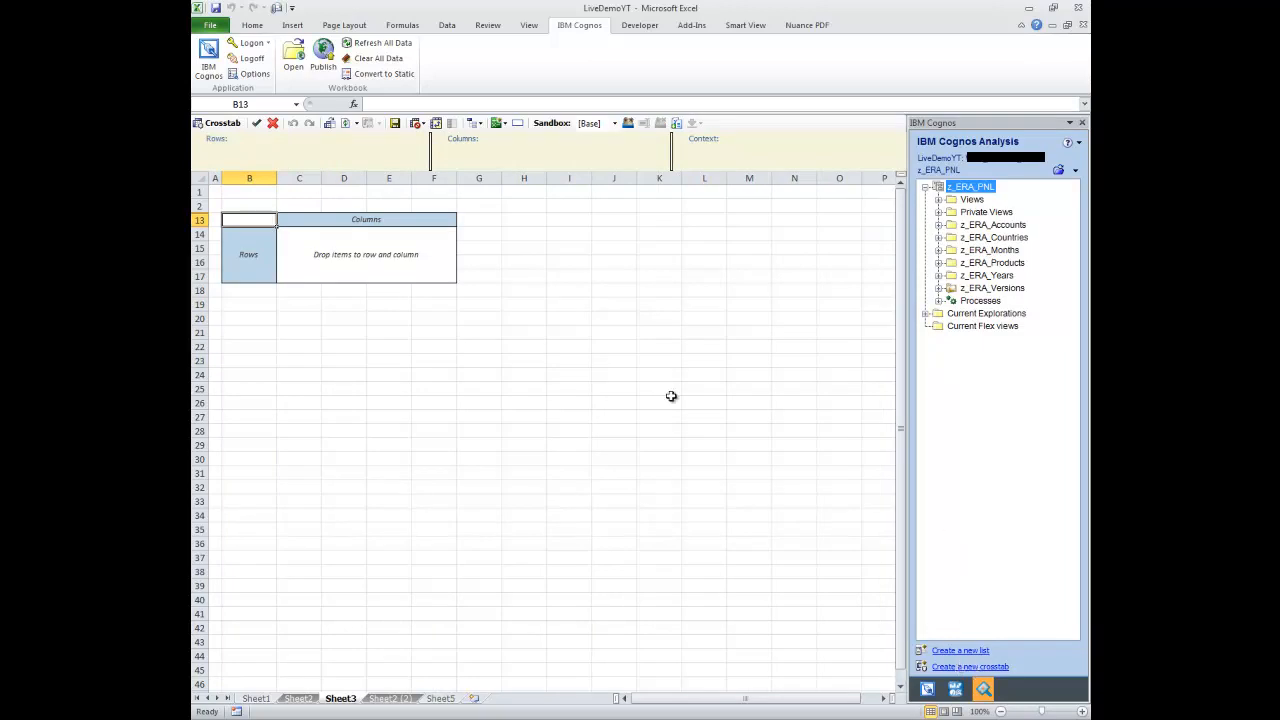
pyautogui.click(990, 229)
pyautogui.click(993, 250)
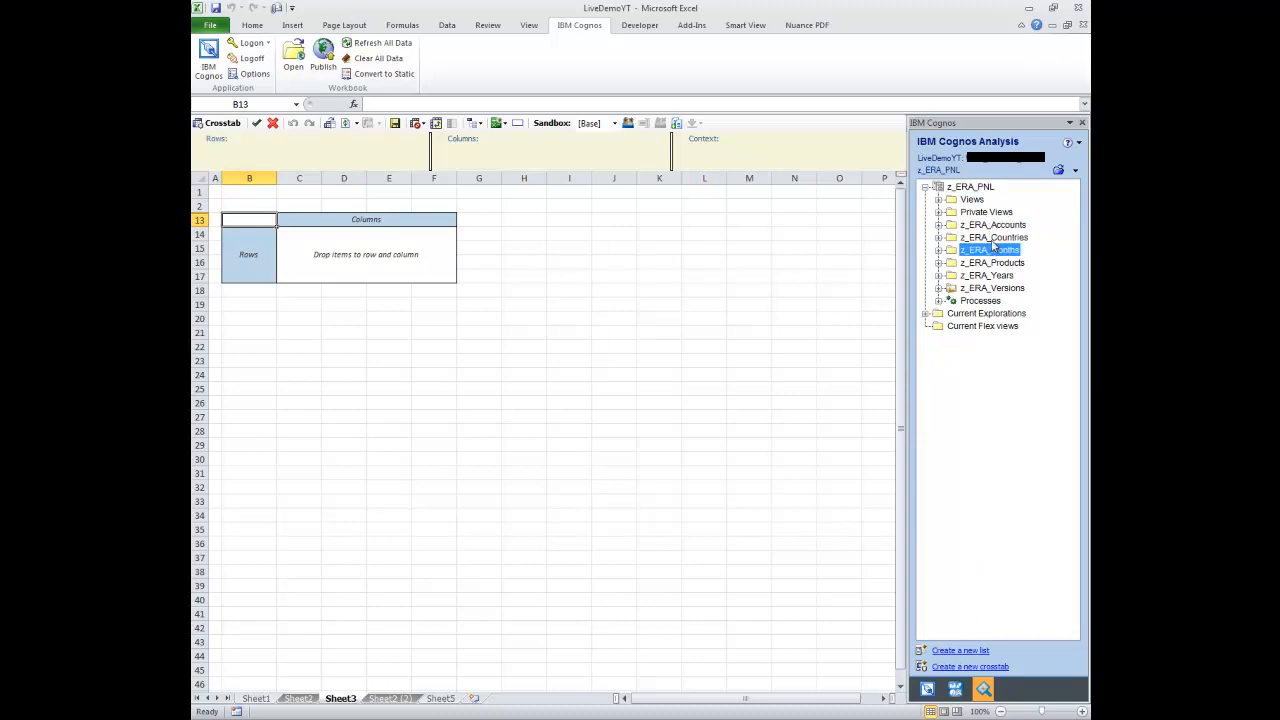
pyautogui.click(938, 225)
pyautogui.click(952, 237)
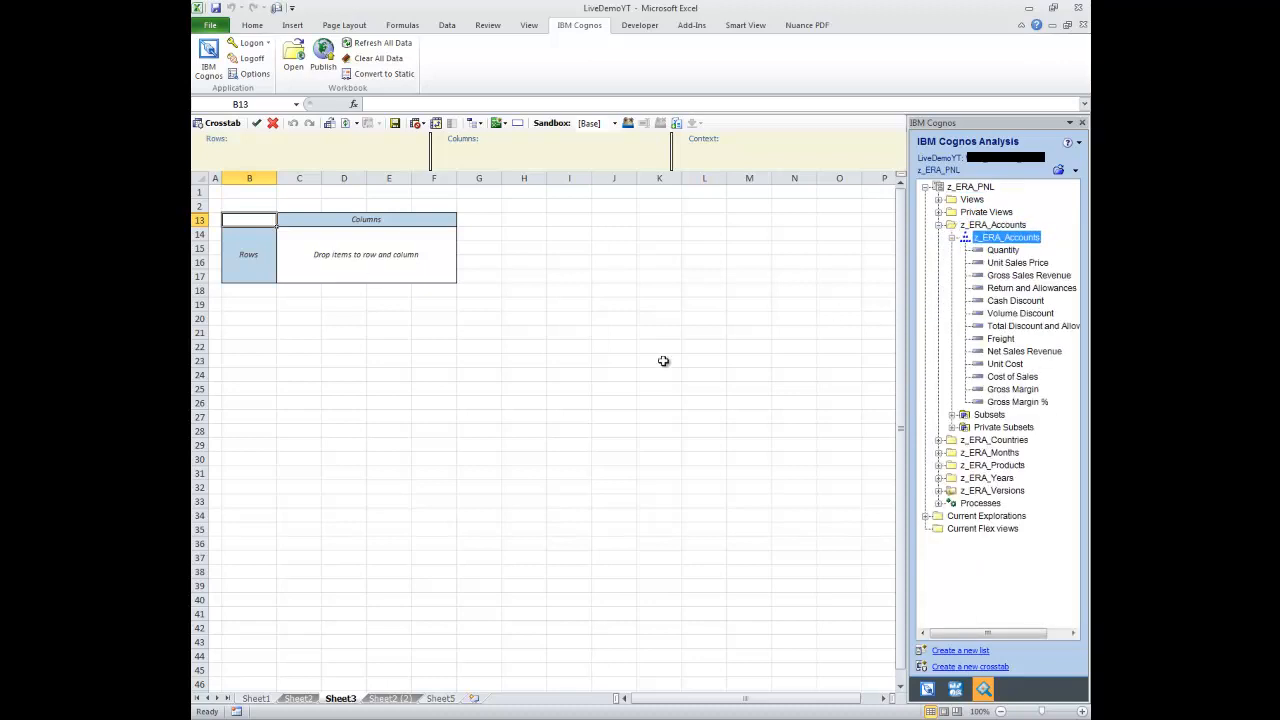
pyautogui.click(939, 226)
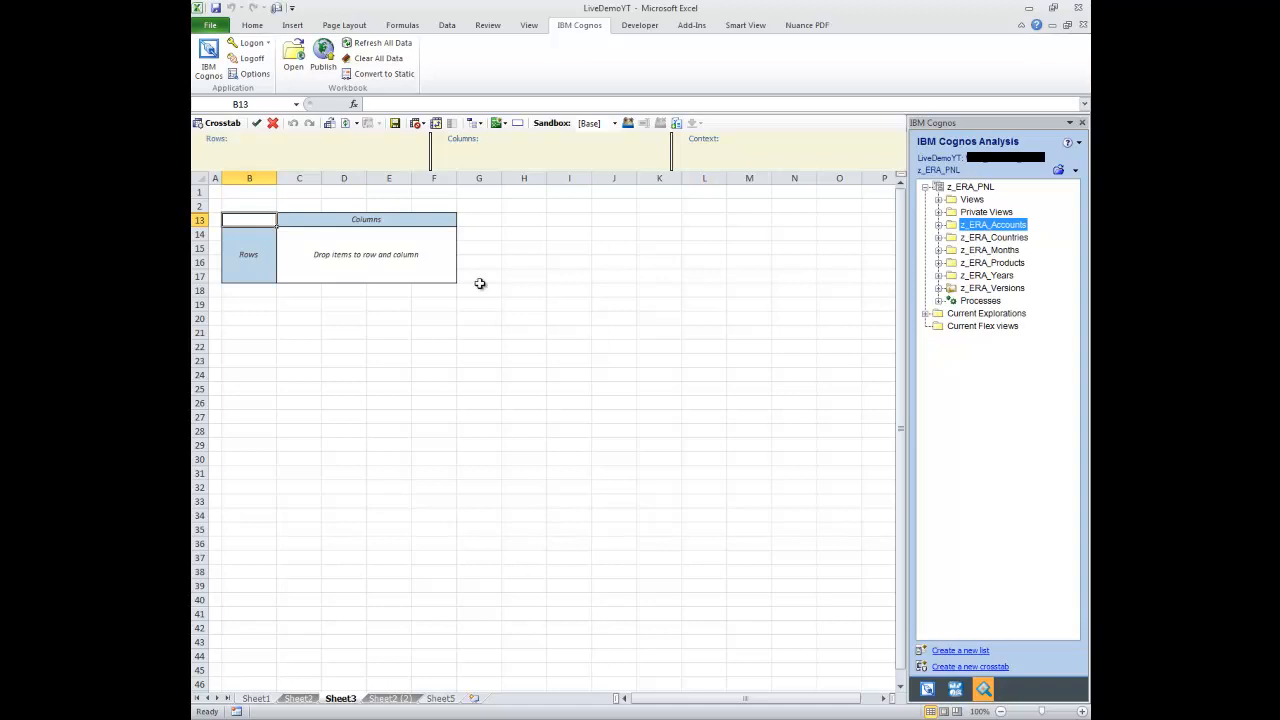
# Return to Sheet2 (2) and examine the Net Sales Revenue figures by product and month along with the available account members
pyautogui.click(299, 699)
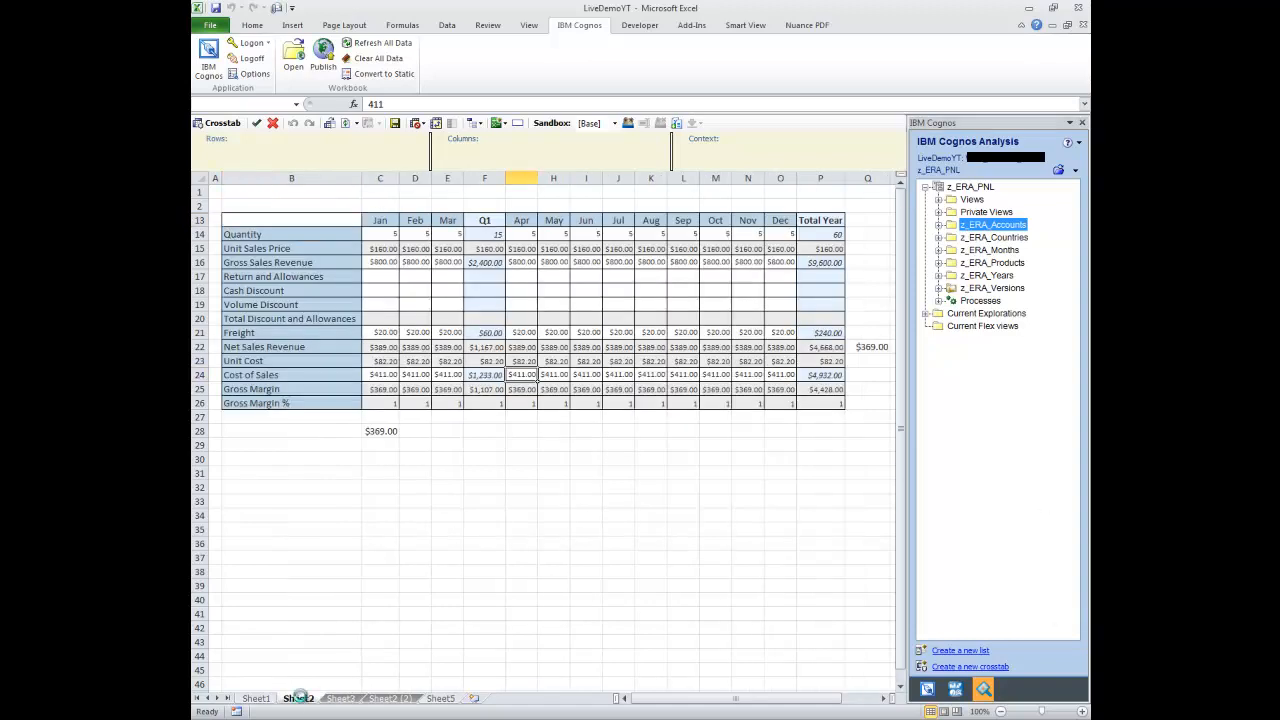
pyautogui.click(343, 699)
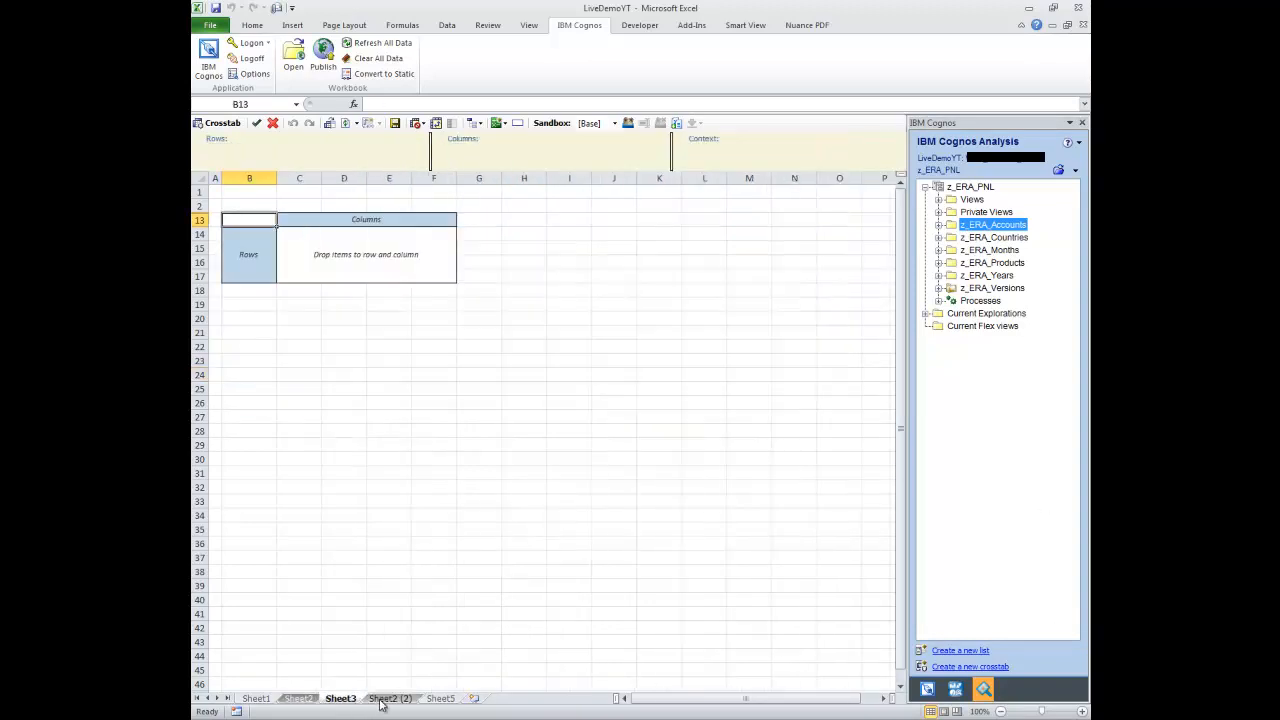
pyautogui.click(385, 699)
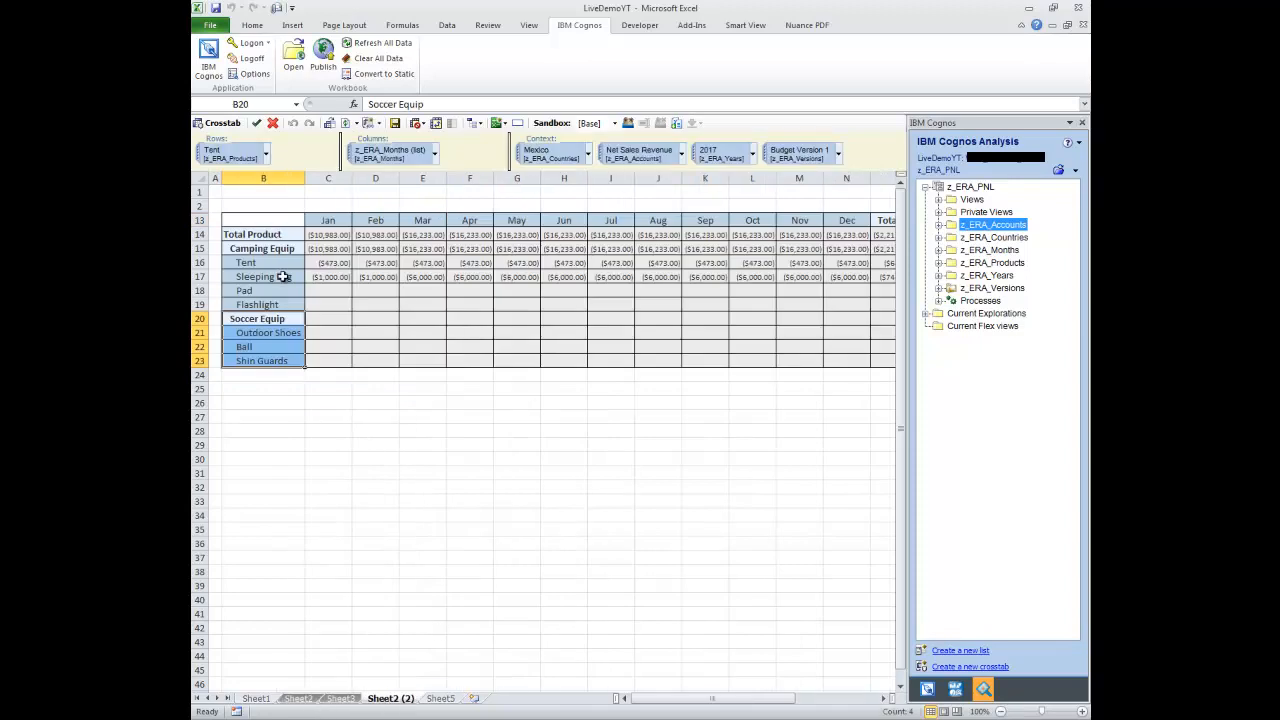
pyautogui.moveTo(284, 233); pyautogui.dragTo(263, 356)
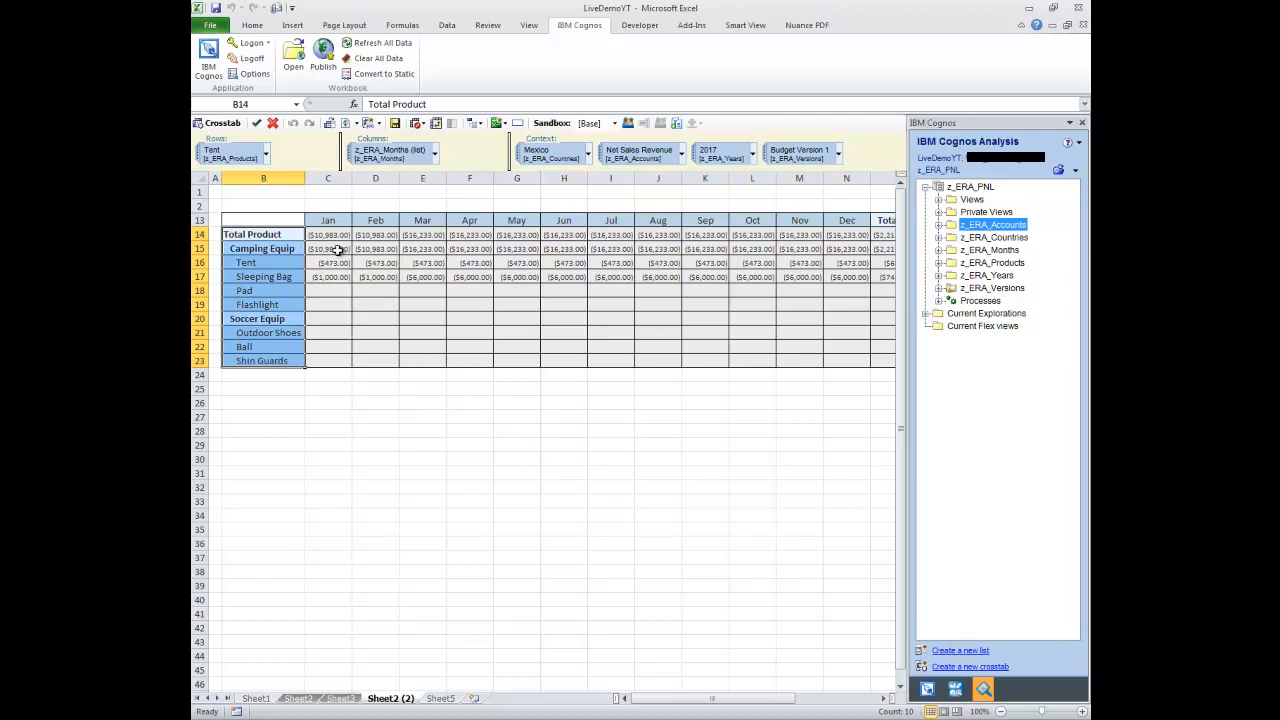
pyautogui.moveTo(333, 263); pyautogui.dragTo(737, 272)
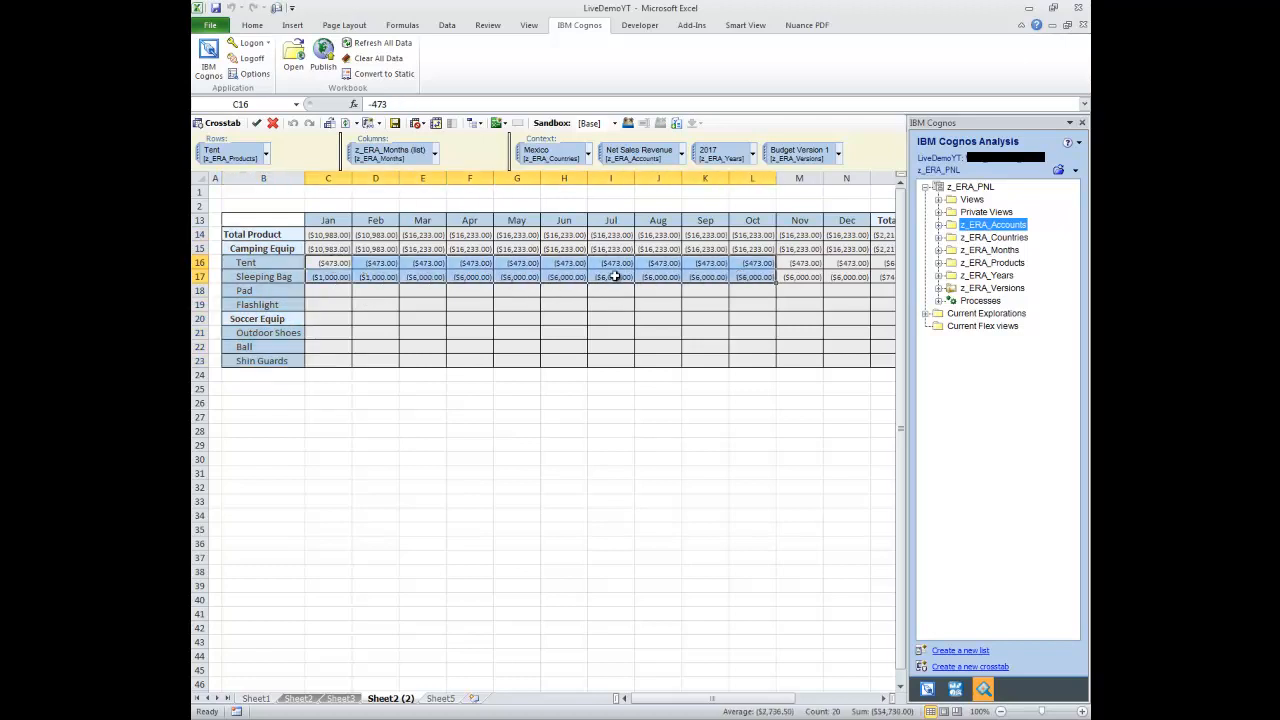
pyautogui.click(287, 264)
pyautogui.click(285, 277)
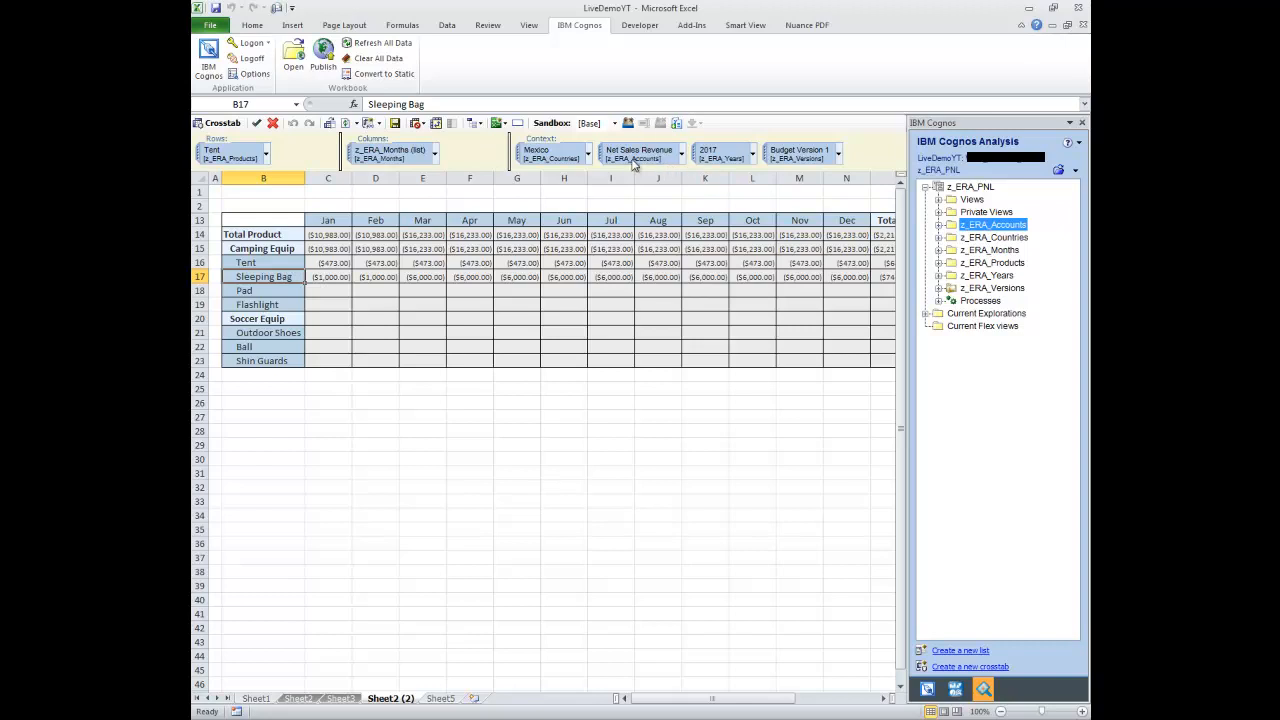
pyautogui.moveTo(333, 277); pyautogui.dragTo(410, 276)
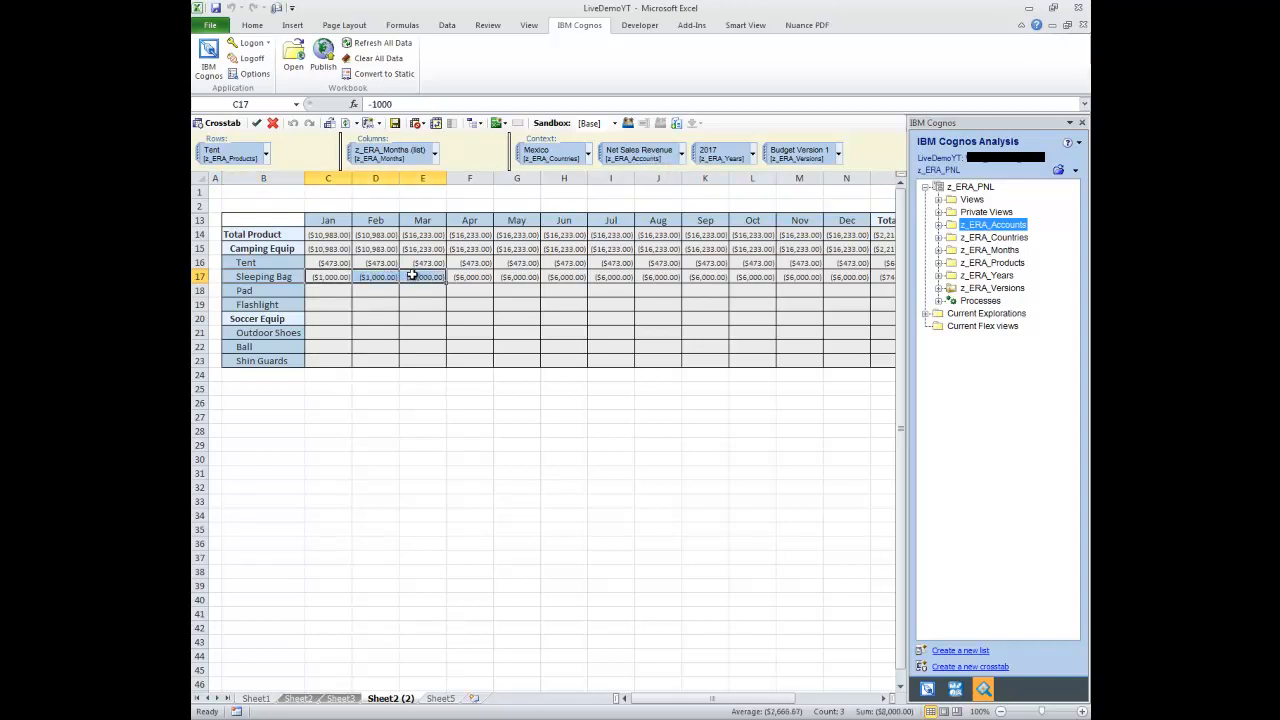
pyautogui.click(683, 156)
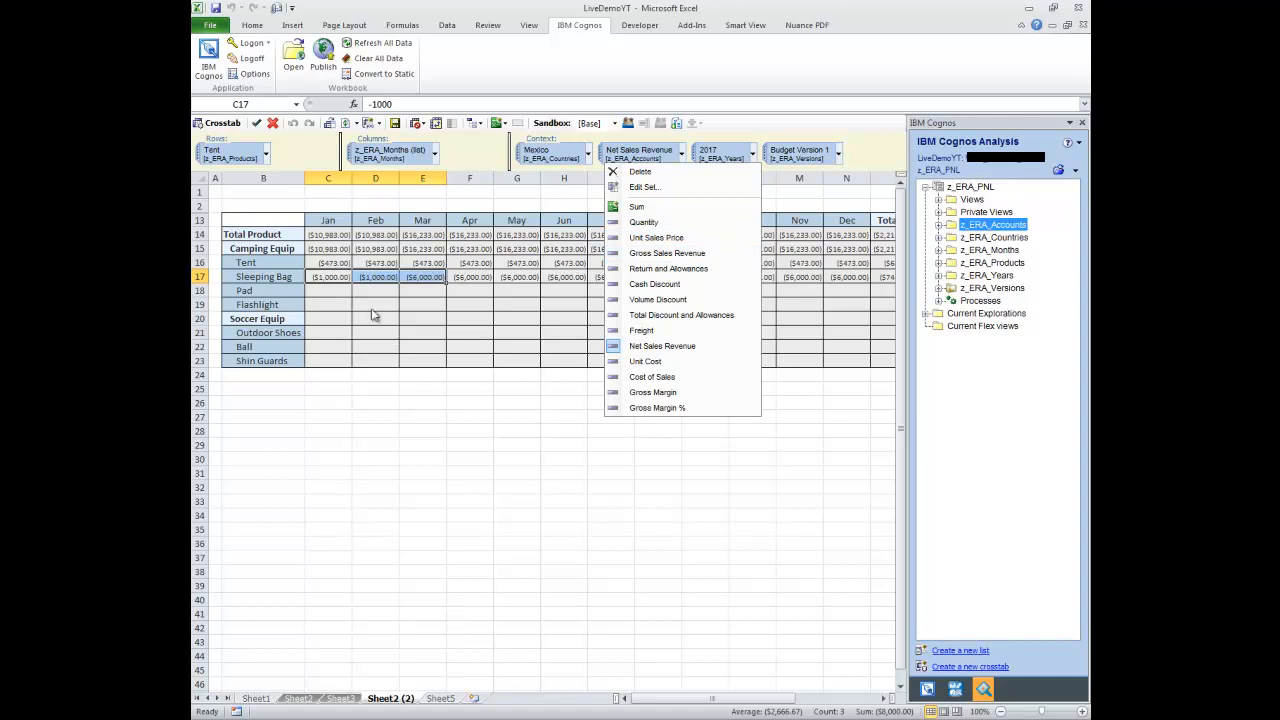
pyautogui.click(337, 293)
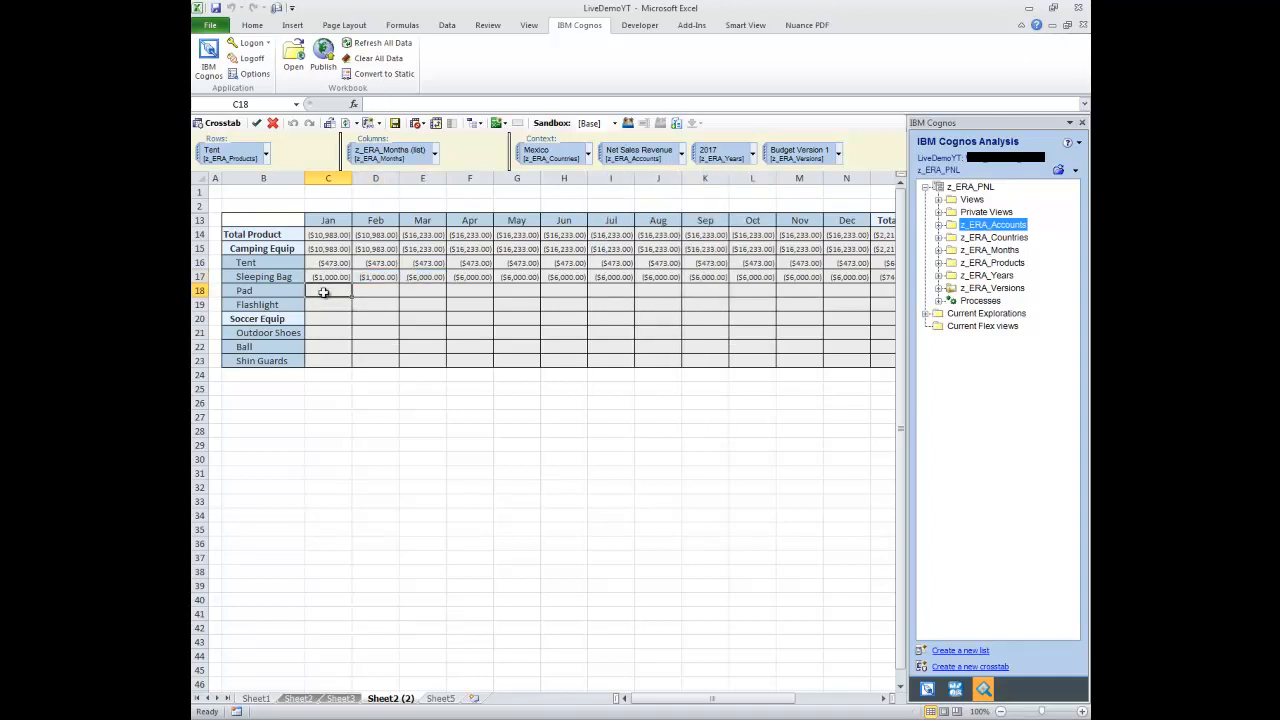
pyautogui.click(323, 309)
pyautogui.moveTo(332, 334); pyautogui.dragTo(335, 360)
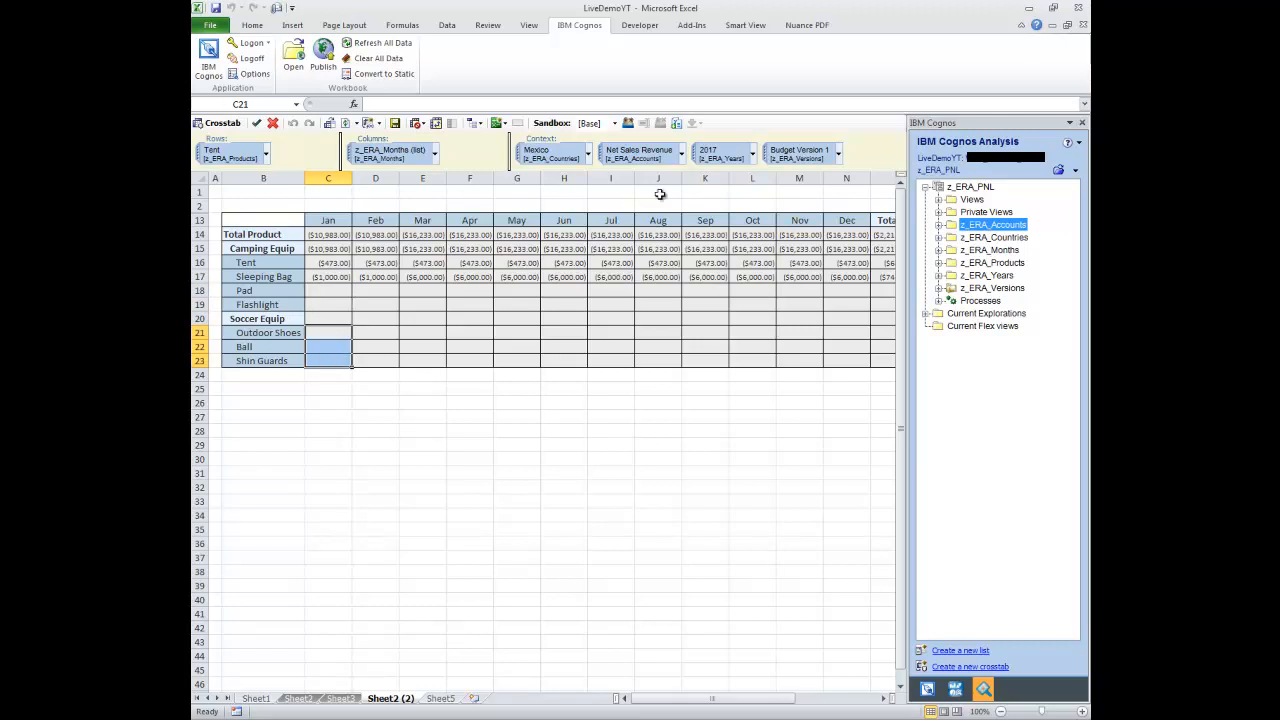
# Switch the crosstab's z_ERA_Accounts context to Quantity and check the Tent and Sleeping Bag values
pyautogui.click(682, 154)
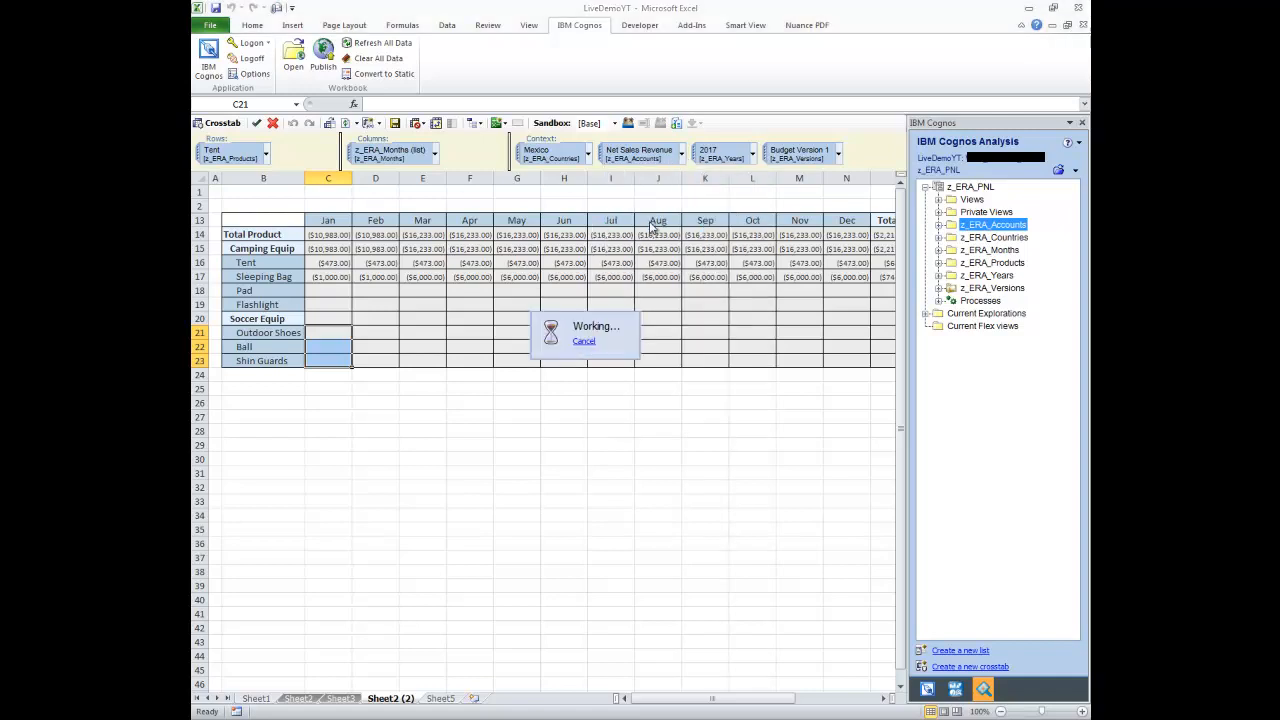
pyautogui.click(645, 222)
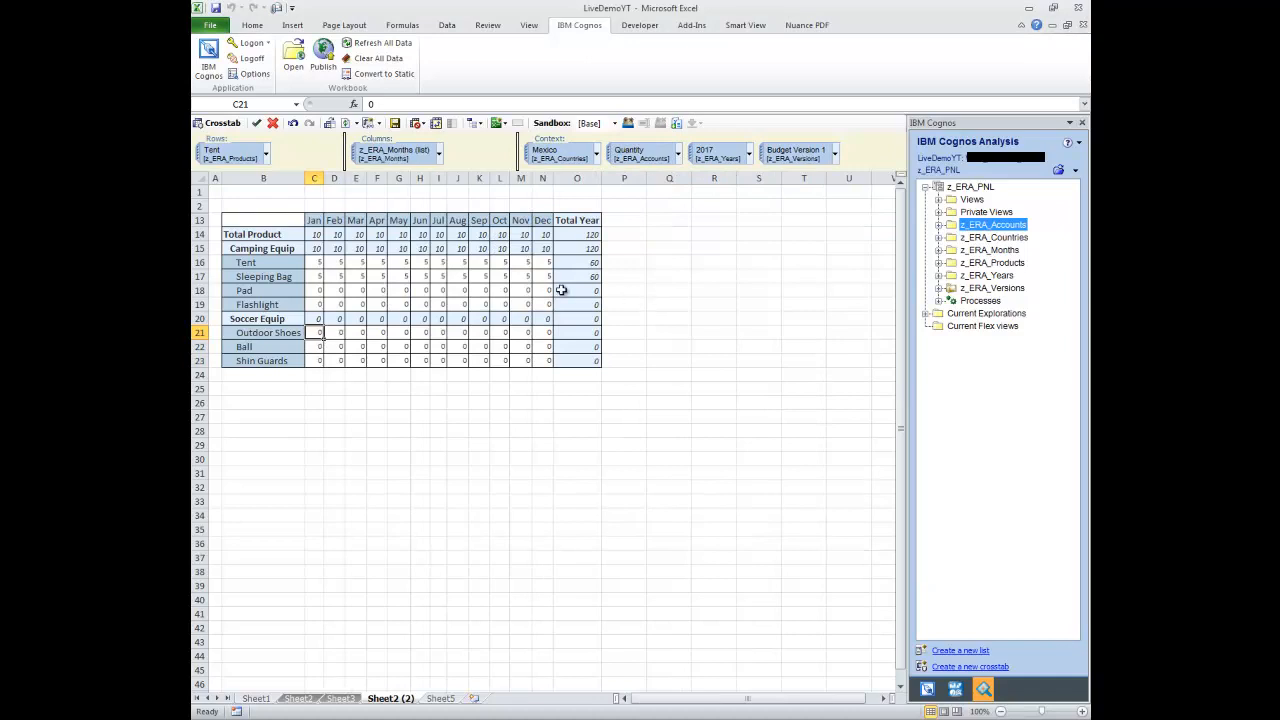
pyautogui.moveTo(315, 262); pyautogui.dragTo(530, 277)
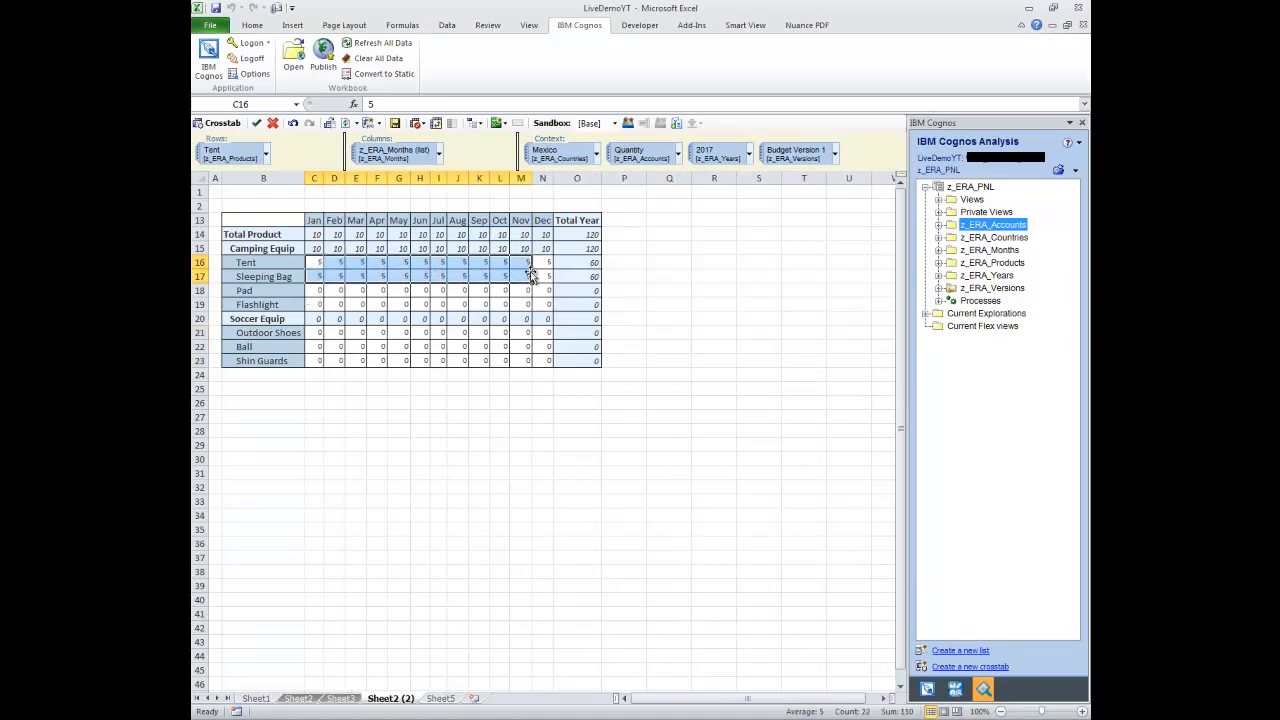
# Widen the Jan to Dec month columns evenly
pyautogui.click(314, 291)
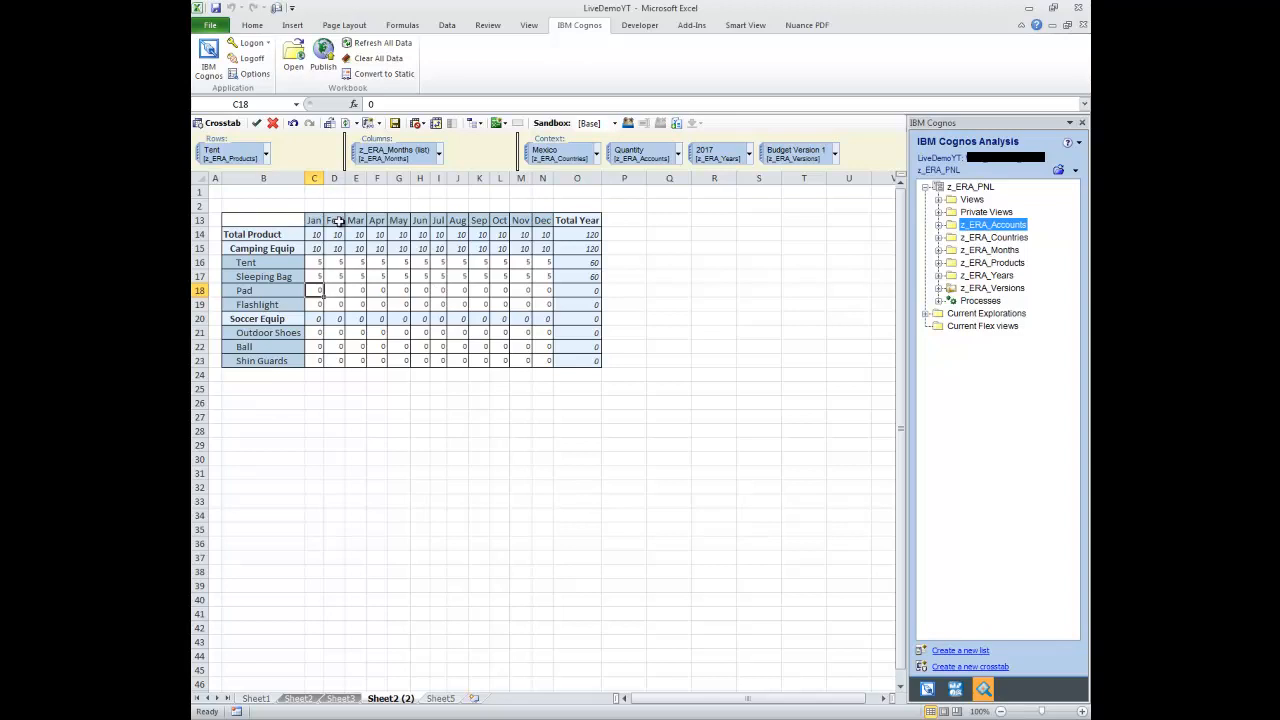
pyautogui.moveTo(318, 178); pyautogui.dragTo(535, 178)
pyautogui.click(486, 306)
# Enter a January Pad quantity of 10 and copy it across all months for Pad and Flashlight
pyautogui.click(318, 290)
pyautogui.write('10')
pyautogui.press('Return')
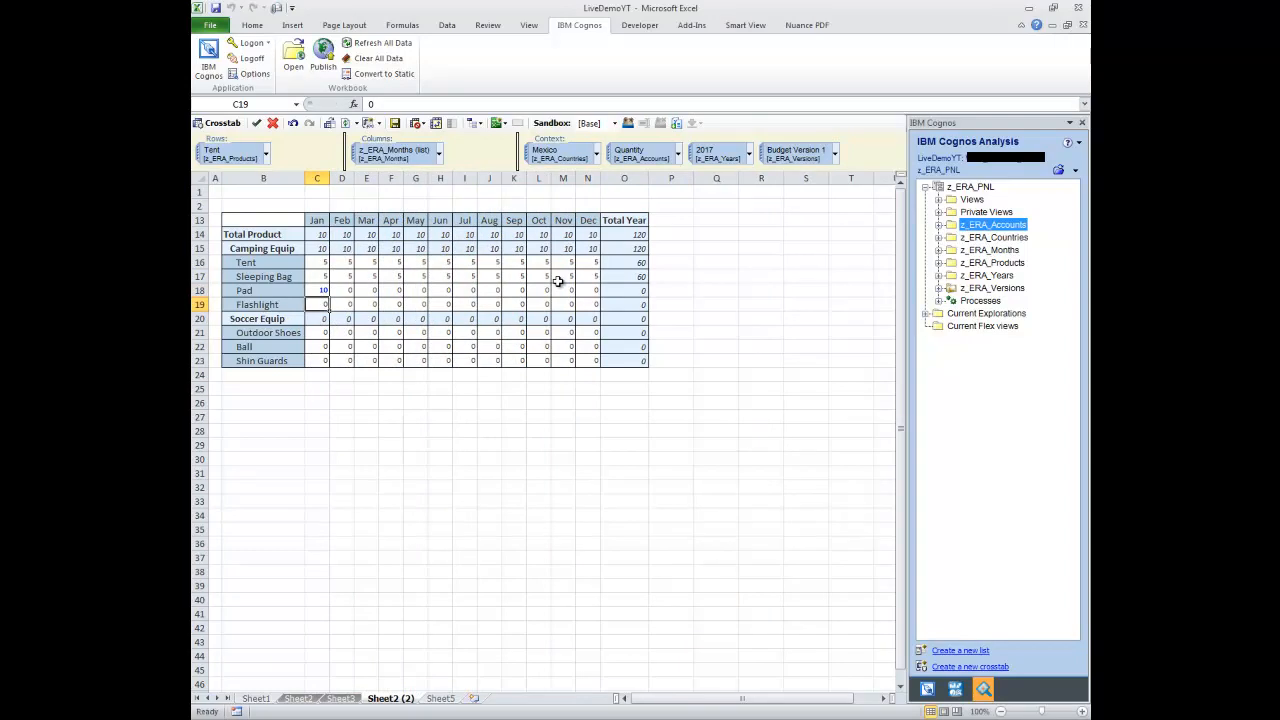
pyautogui.click(326, 290)
pyautogui.hotkey('ctrl', 'c')
pyautogui.moveTo(325, 292); pyautogui.dragTo(590, 298)
pyautogui.press('Return')
# Copy the Flashlight monthly quantities into the Outdoor Shoes, Ball and Shin Guards rows
pyautogui.moveTo(318, 303); pyautogui.dragTo(580, 303)
pyautogui.hotkey('ctrl', 'c')
pyautogui.moveTo(323, 337); pyautogui.dragTo(588, 358)
pyautogui.press('Return')
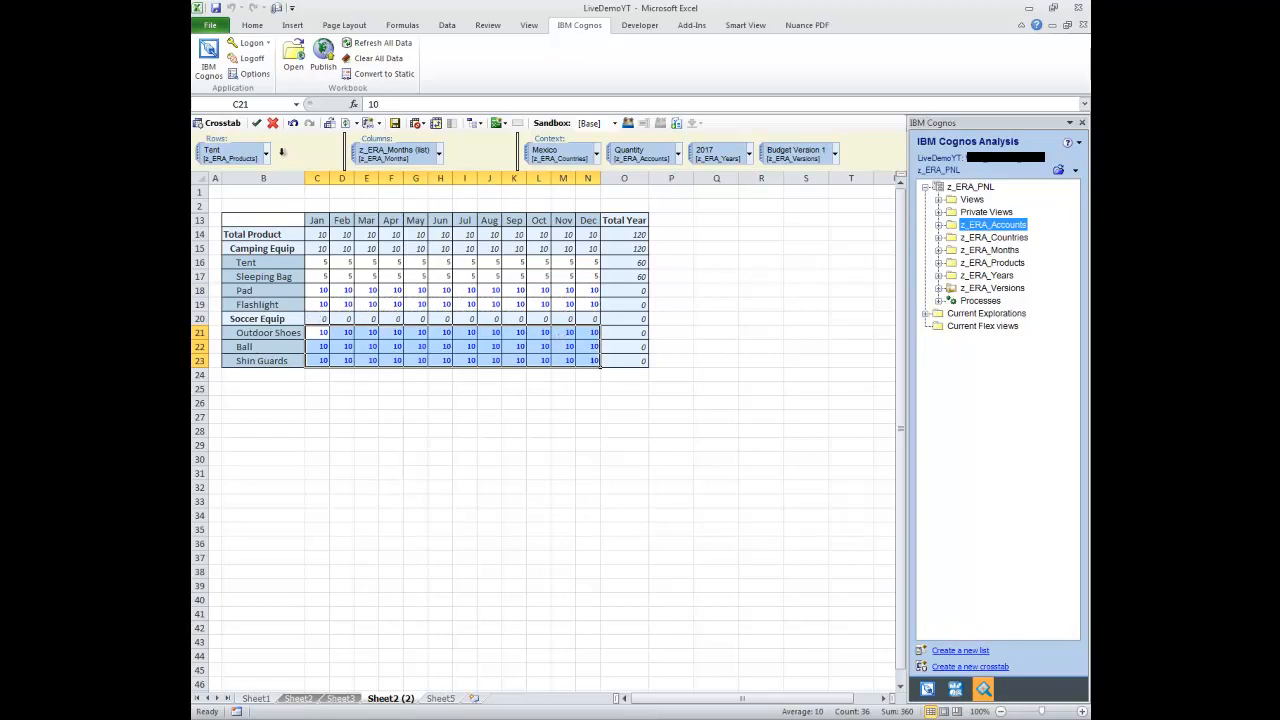
# Commit the new quantities to the database and check the product rows and Total Year values
pyautogui.click(257, 124)
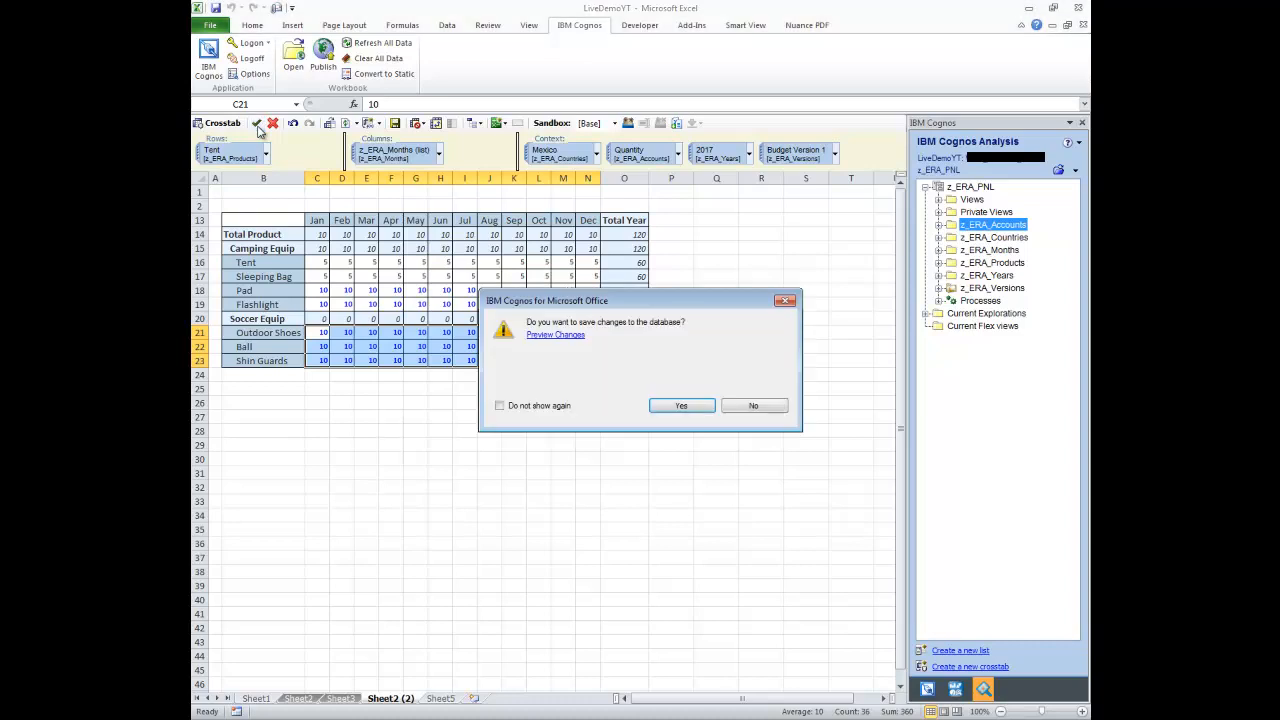
pyautogui.moveTo(616, 298)
pyautogui.mouseDown()
pyautogui.moveTo(605, 272)
pyautogui.moveTo(617, 304)
pyautogui.mouseUp()
pyautogui.click(669, 402)
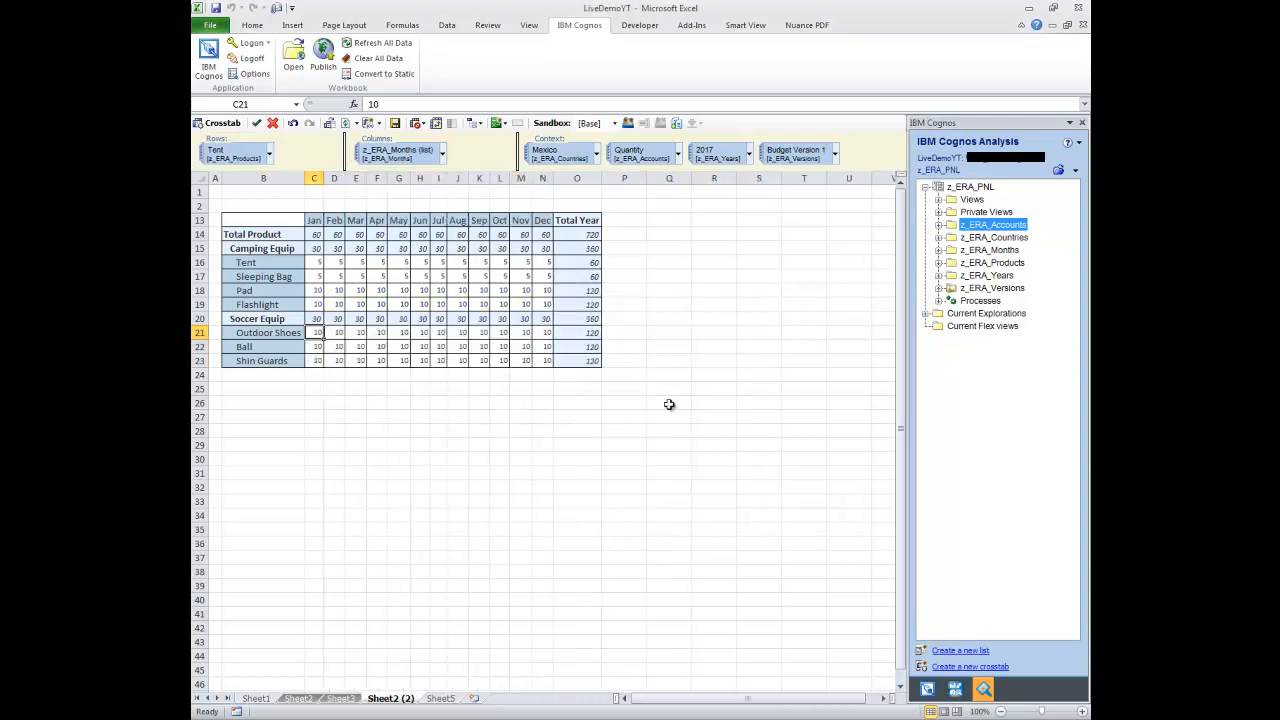
pyautogui.moveTo(321, 263); pyautogui.dragTo(536, 358)
pyautogui.click(520, 417)
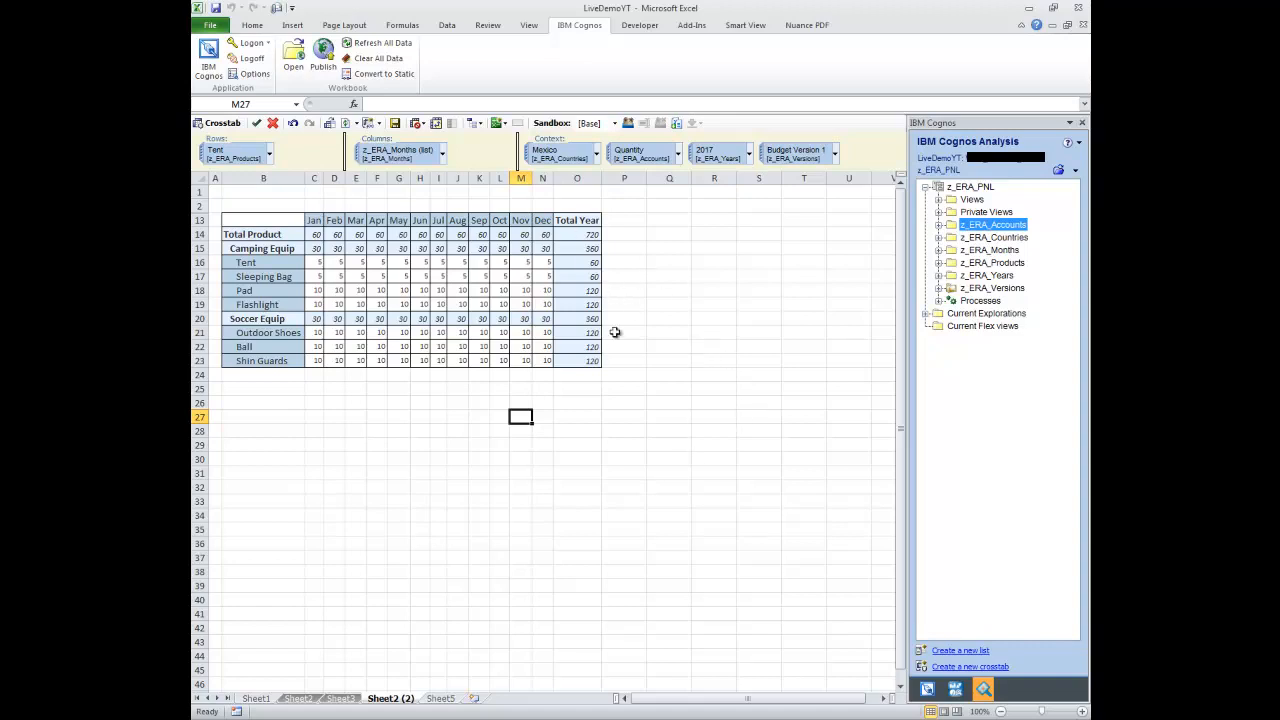
pyautogui.click(588, 291)
pyautogui.moveTo(316, 290); pyautogui.dragTo(536, 289)
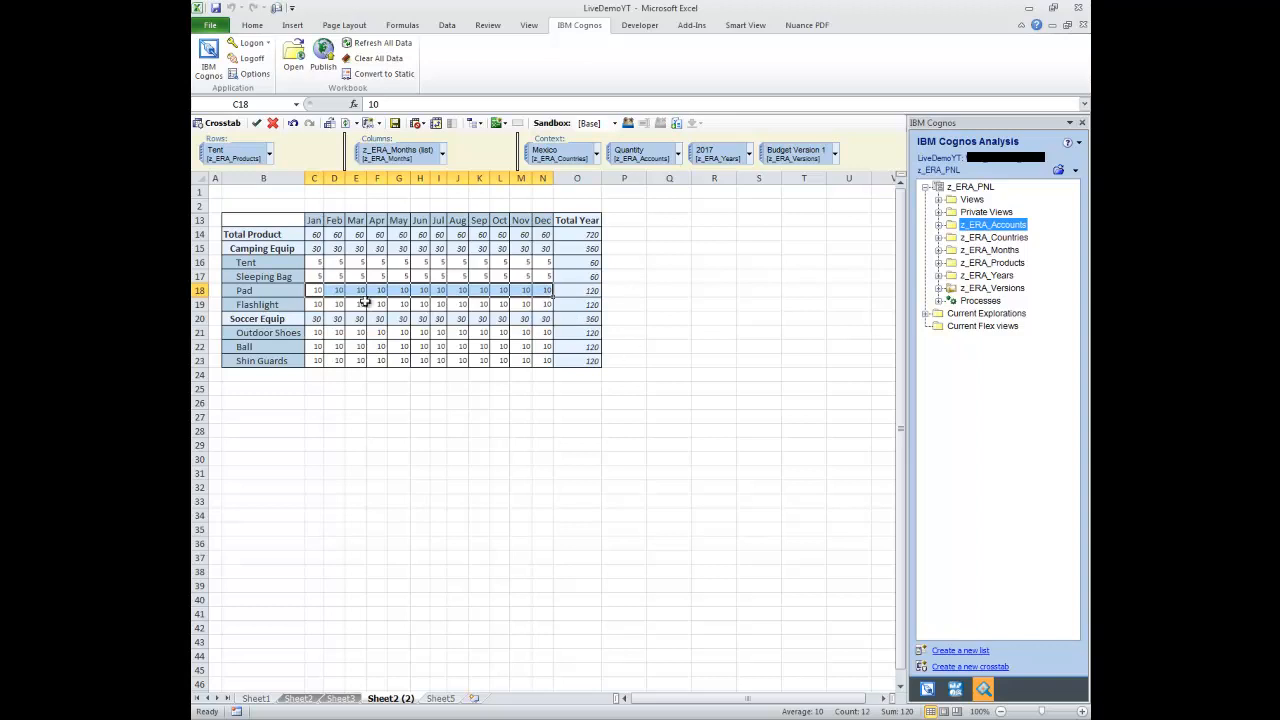
pyautogui.click(318, 262)
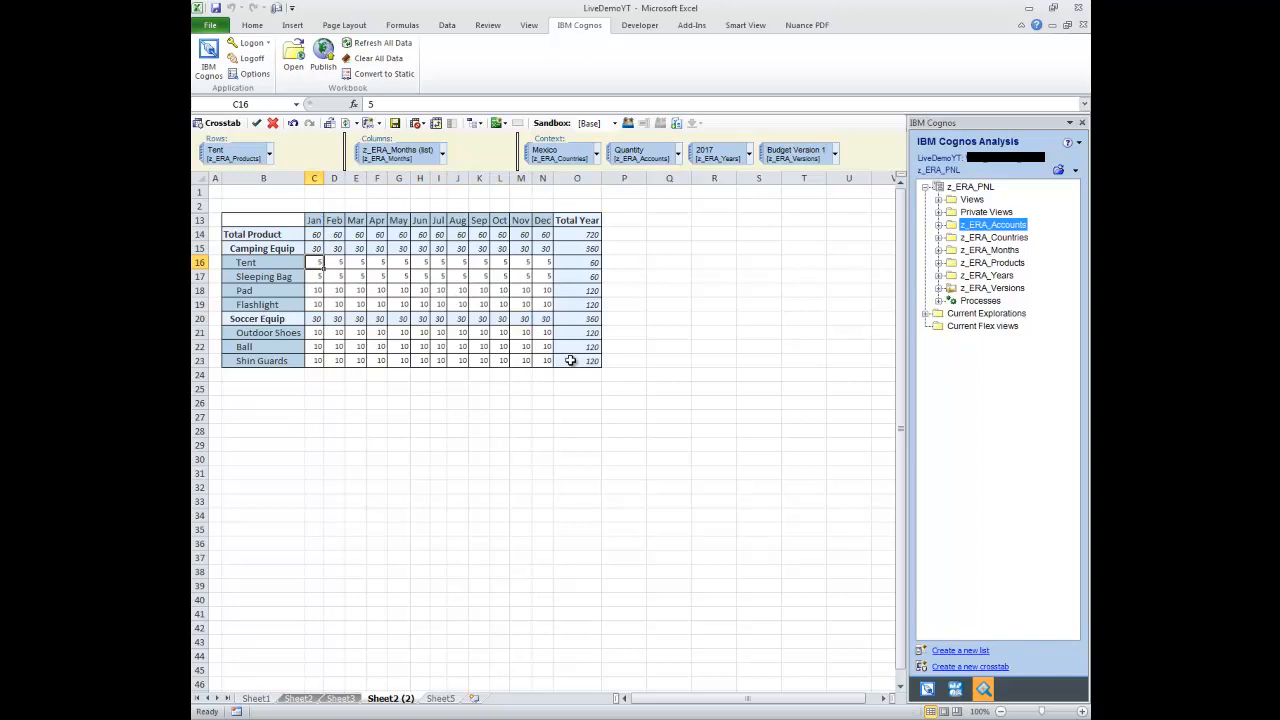
# Switch the z_ERA_Accounts context to Unit Sales Price and check the prices of all products by month
pyautogui.click(678, 155)
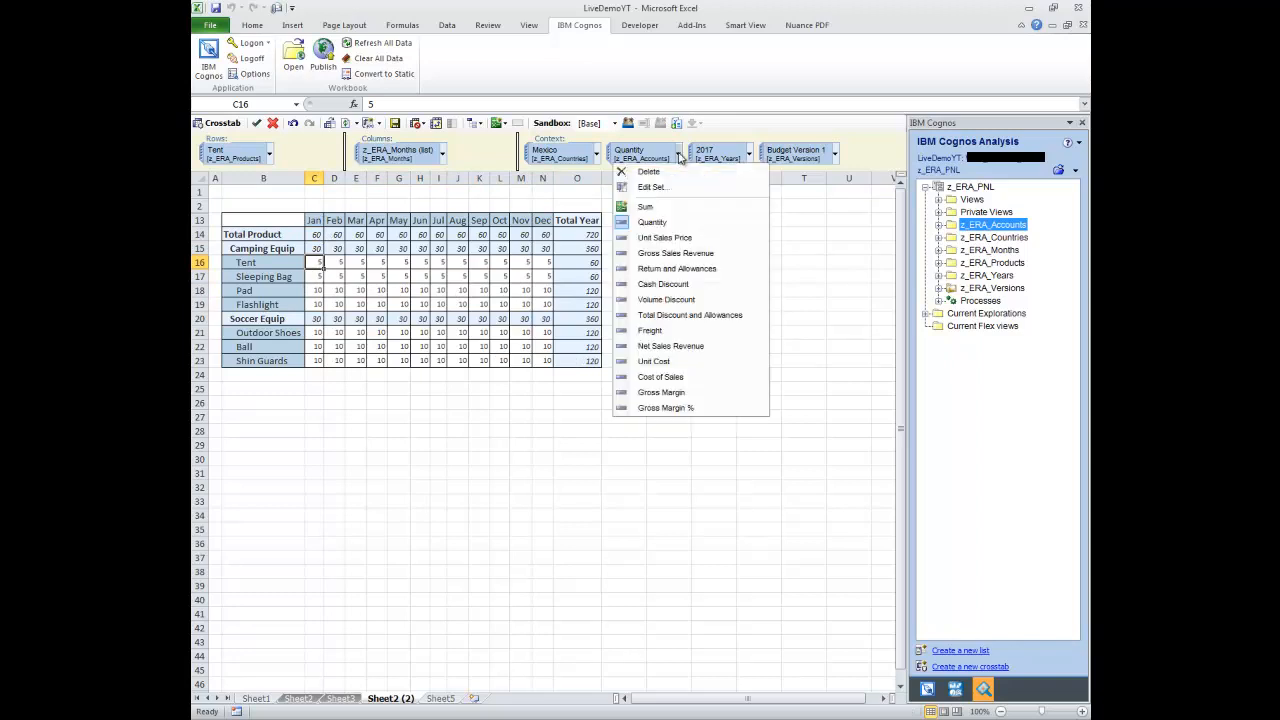
pyautogui.click(670, 239)
pyautogui.moveTo(328, 265); pyautogui.dragTo(727, 367)
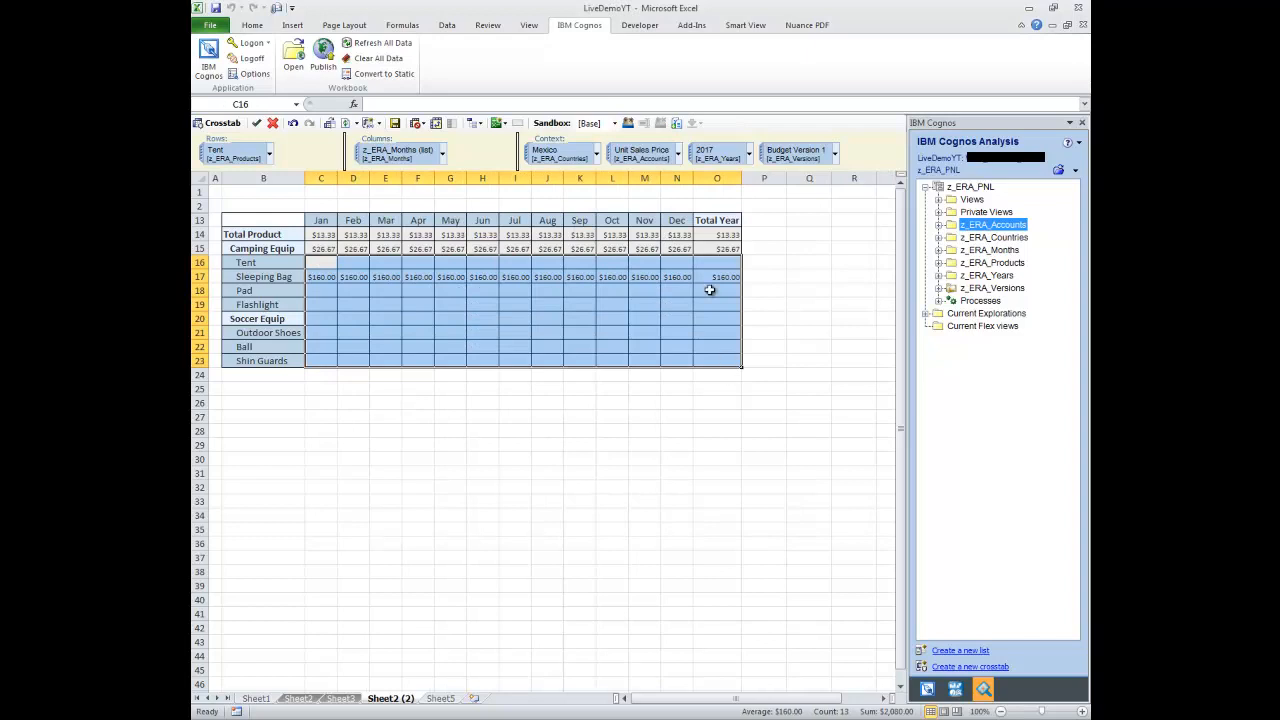
# Set the z_ERA_Accounts context to Gross Sales Revenue and check the Sleeping Bag, Pad and Flashlight rows
pyautogui.click(678, 158)
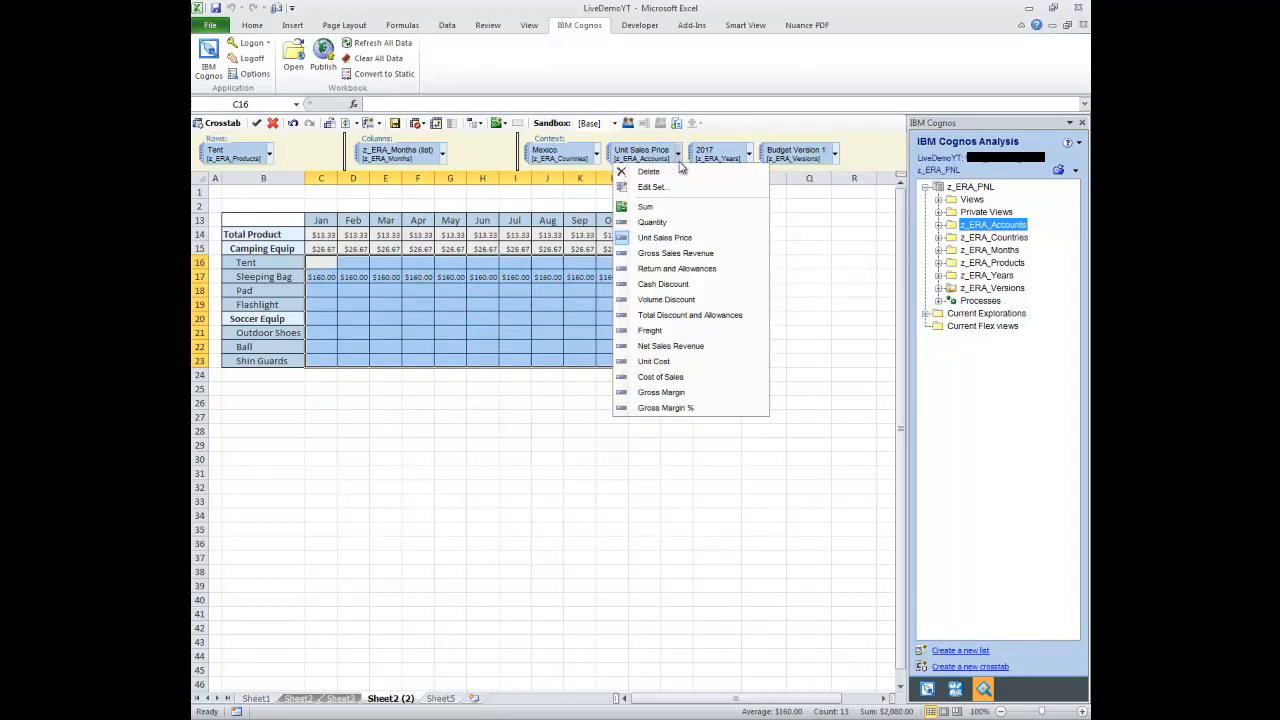
pyautogui.click(657, 255)
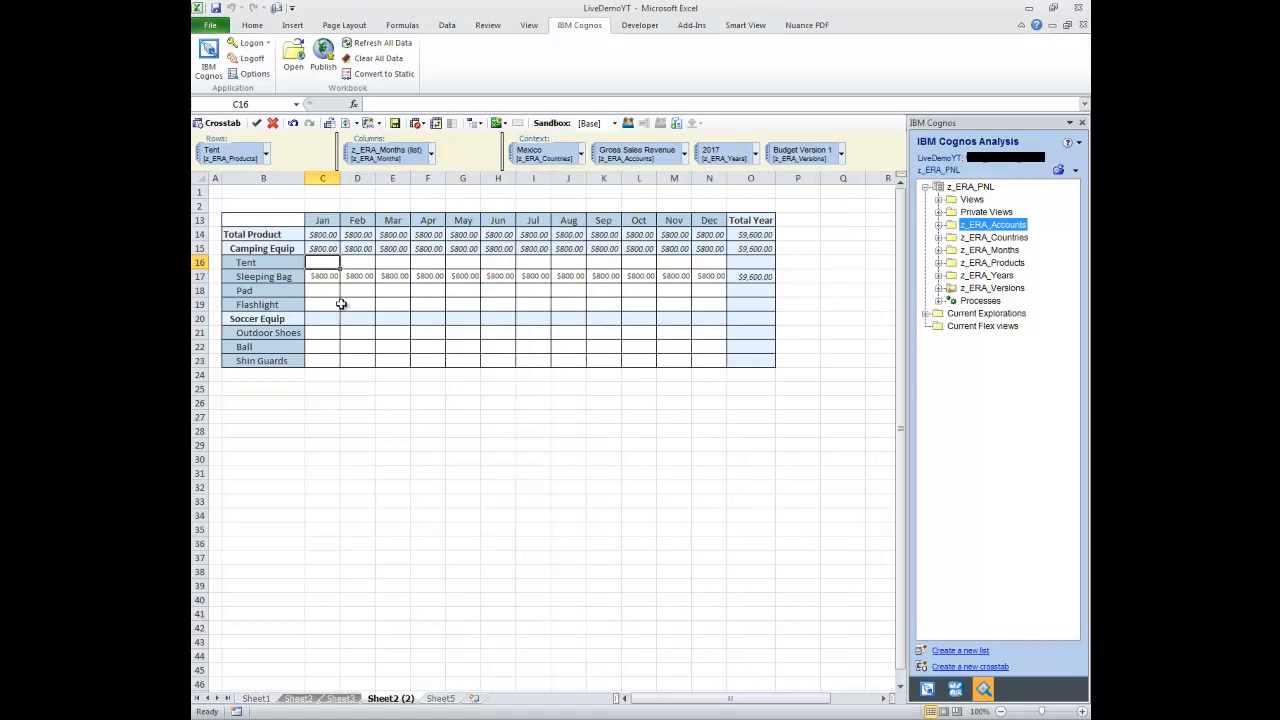
pyautogui.moveTo(329, 290); pyautogui.dragTo(708, 297)
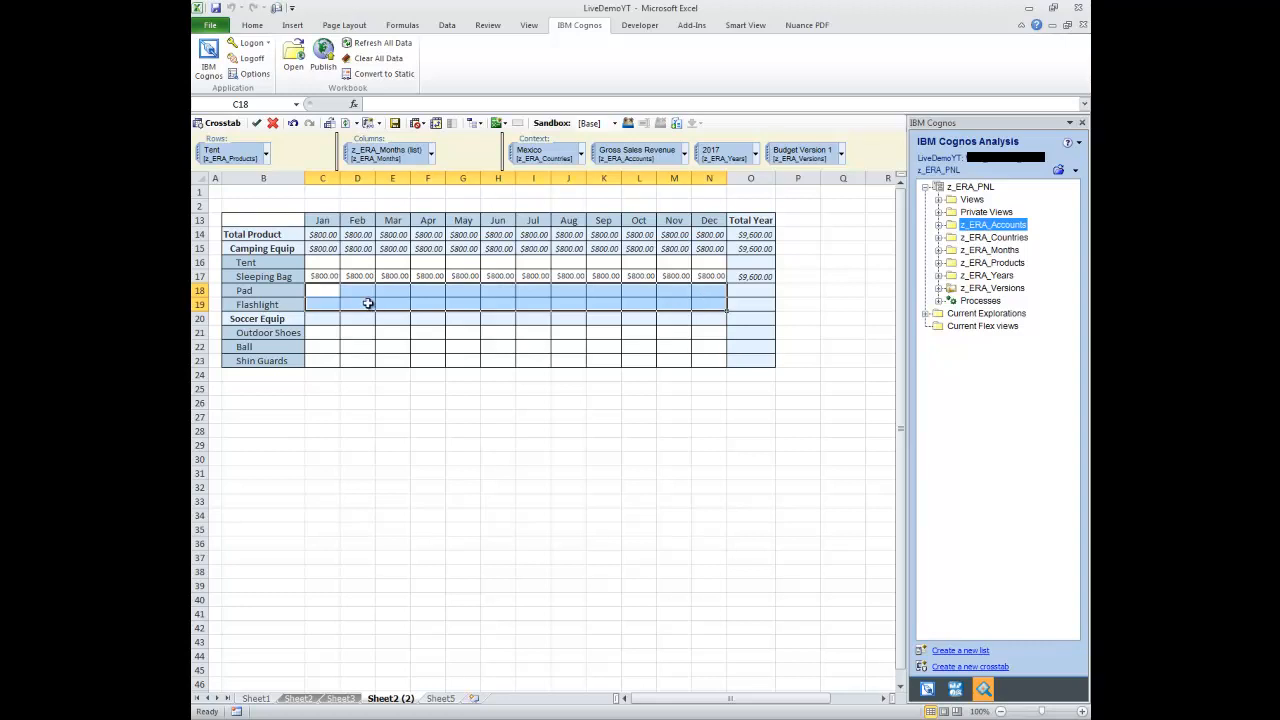
pyautogui.moveTo(326, 278); pyautogui.dragTo(706, 280)
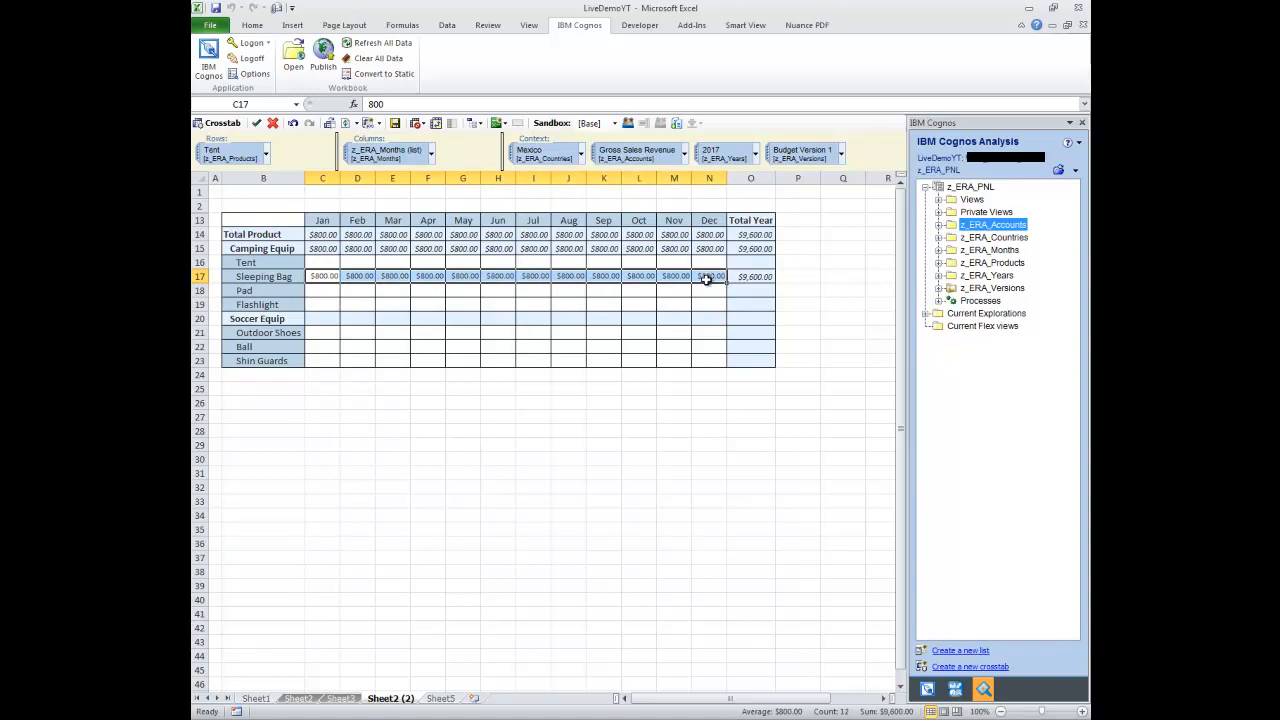
# Enter 1500 as the January gross sales revenue for Tent
pyautogui.click(330, 263)
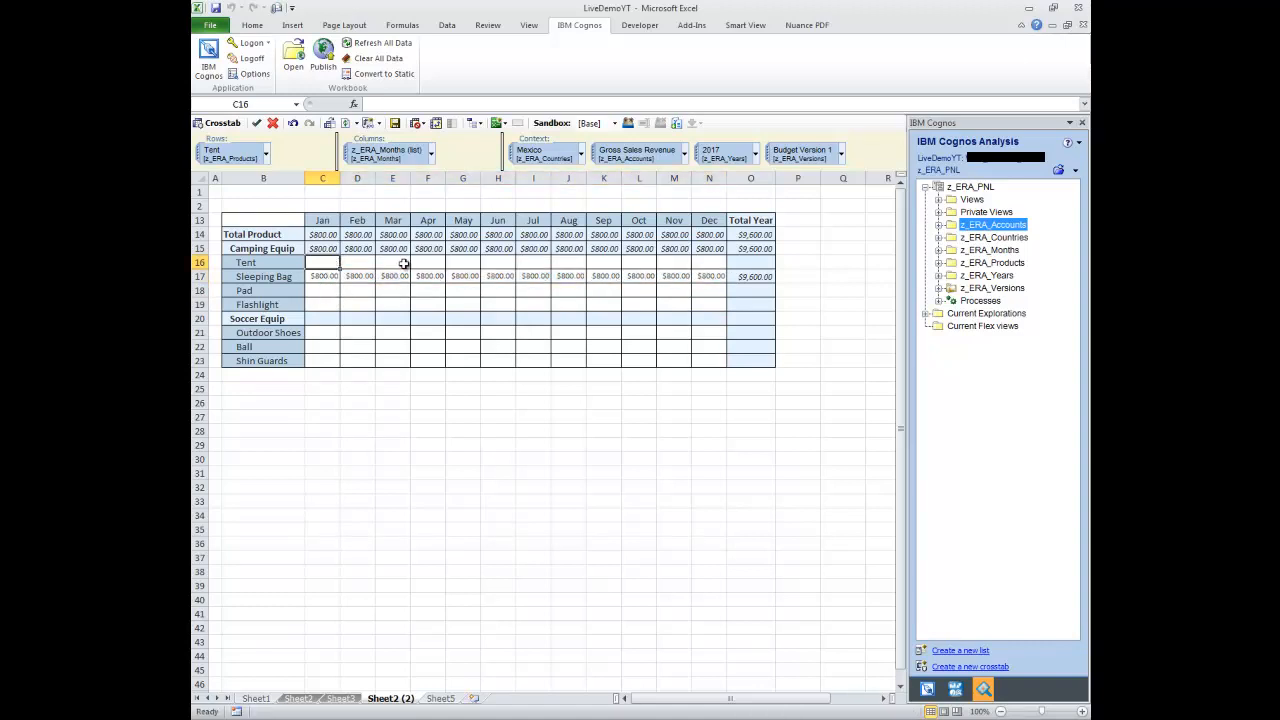
pyautogui.write('1500')
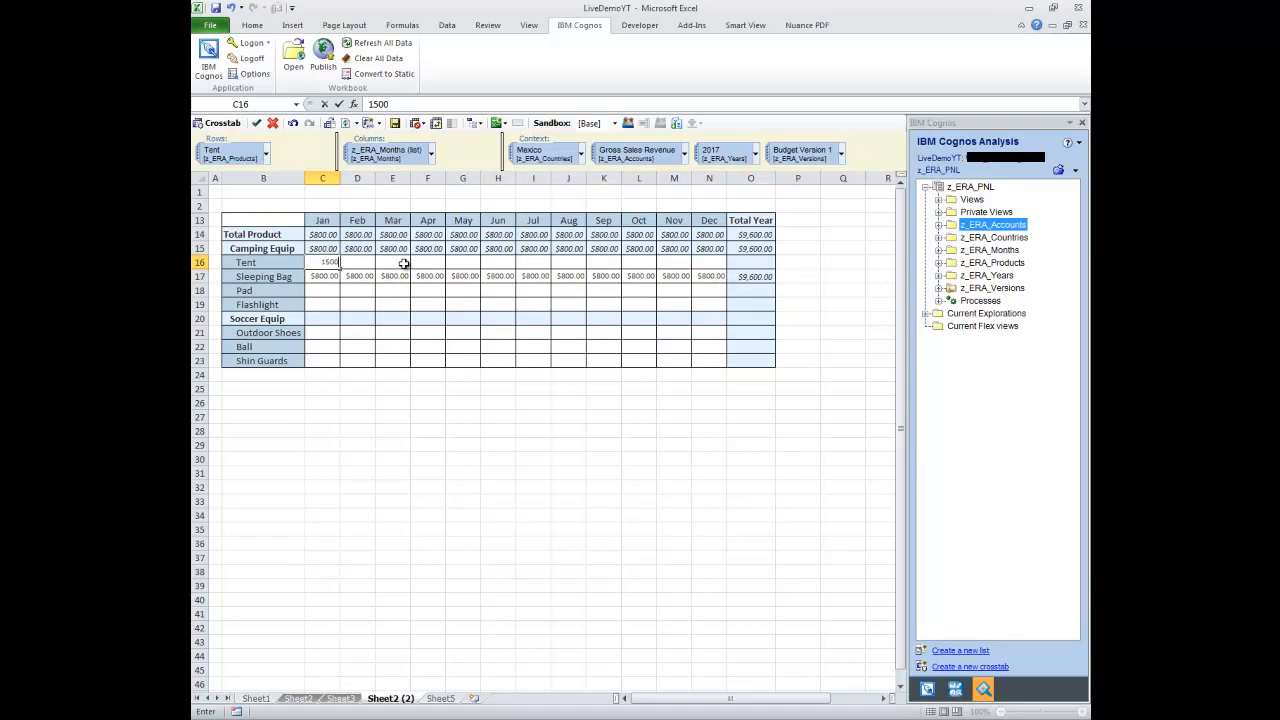
pyautogui.press('Return')
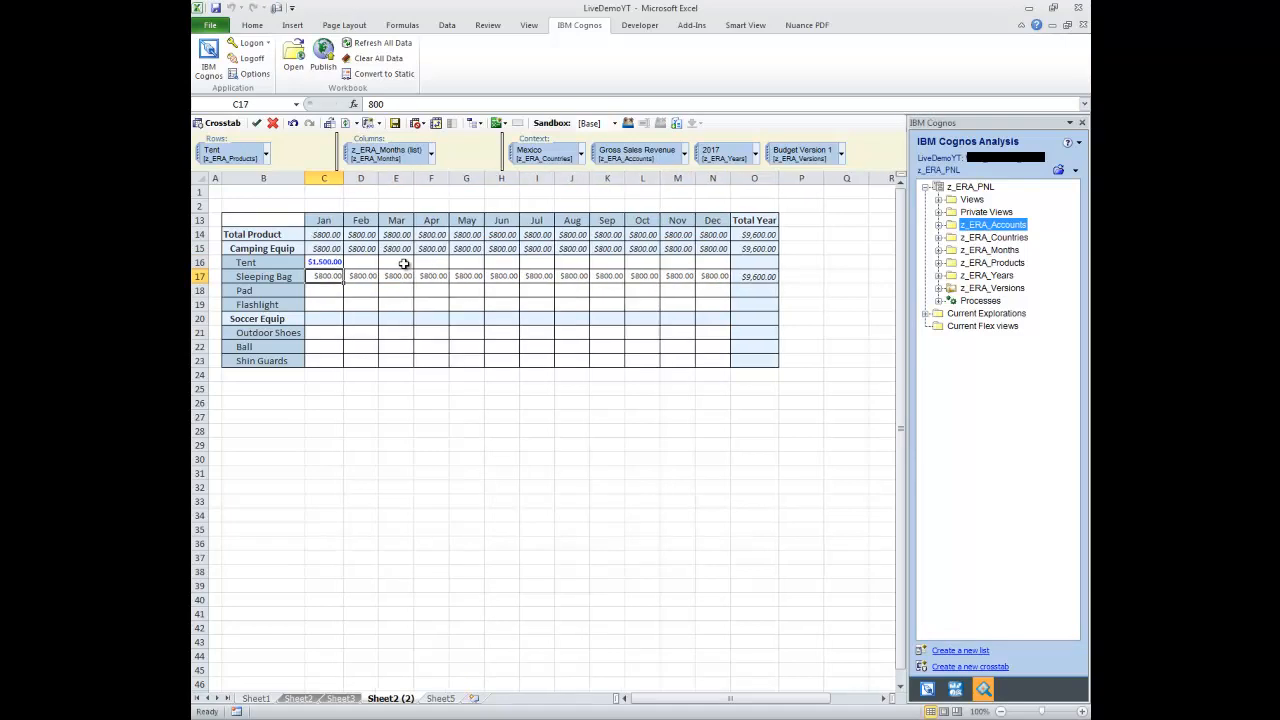
# Copy the January gross sales revenue for Tent to February through December
pyautogui.click(327, 261)
pyautogui.hotkey('ctrl', 'c')
pyautogui.click(358, 262)
pyautogui.moveTo(358, 262); pyautogui.dragTo(712, 262)
pyautogui.press('Return')
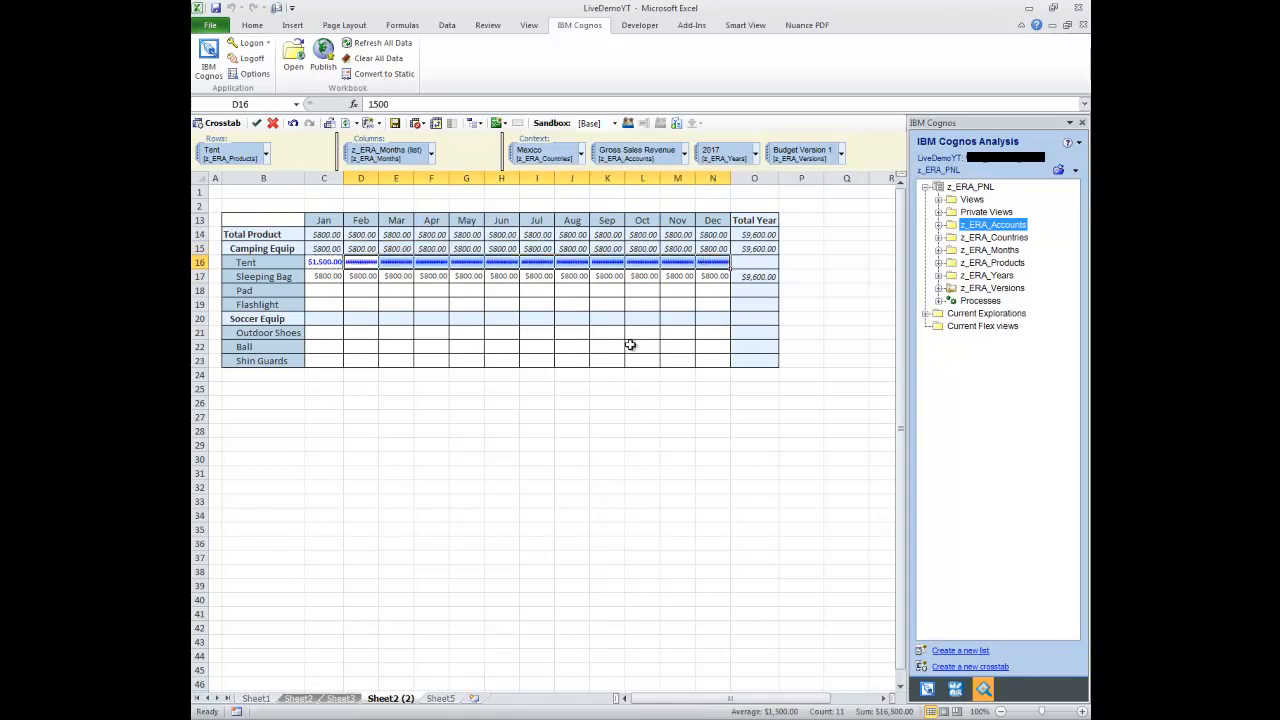
# Enter 500 as the January gross sales revenue for Pad and copy it to February through December
pyautogui.click(334, 292)
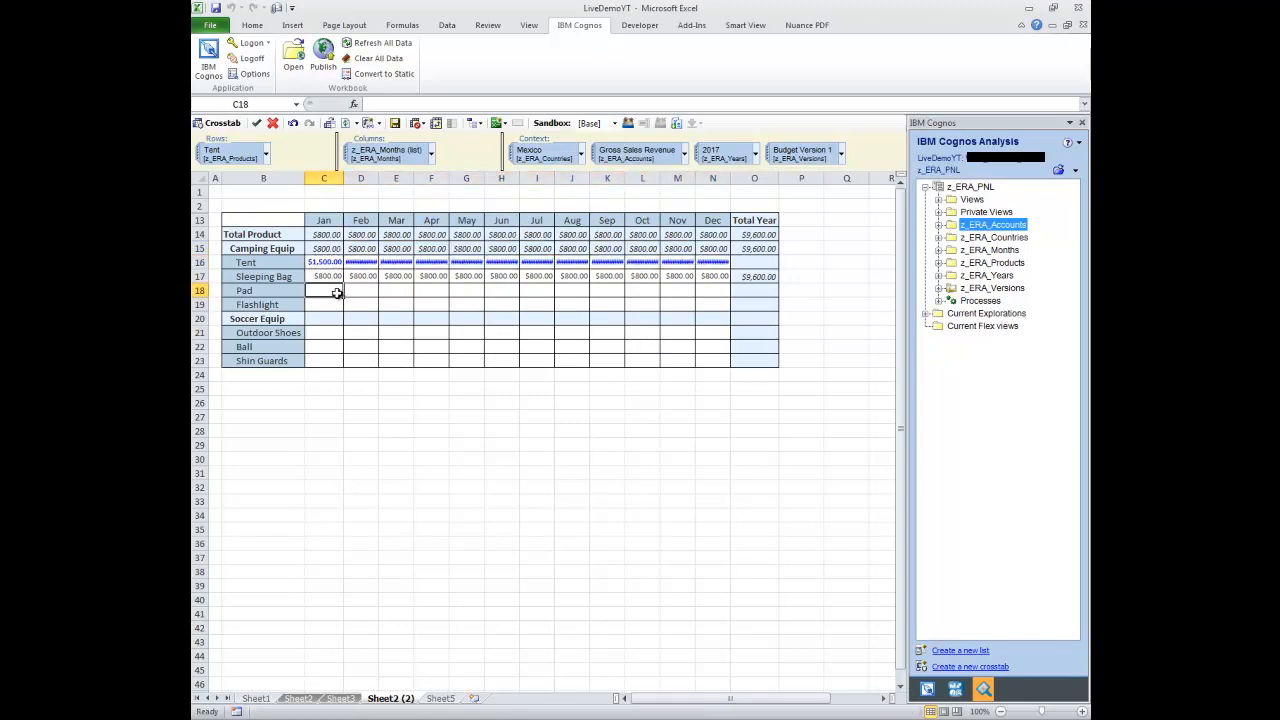
pyautogui.write('500.')
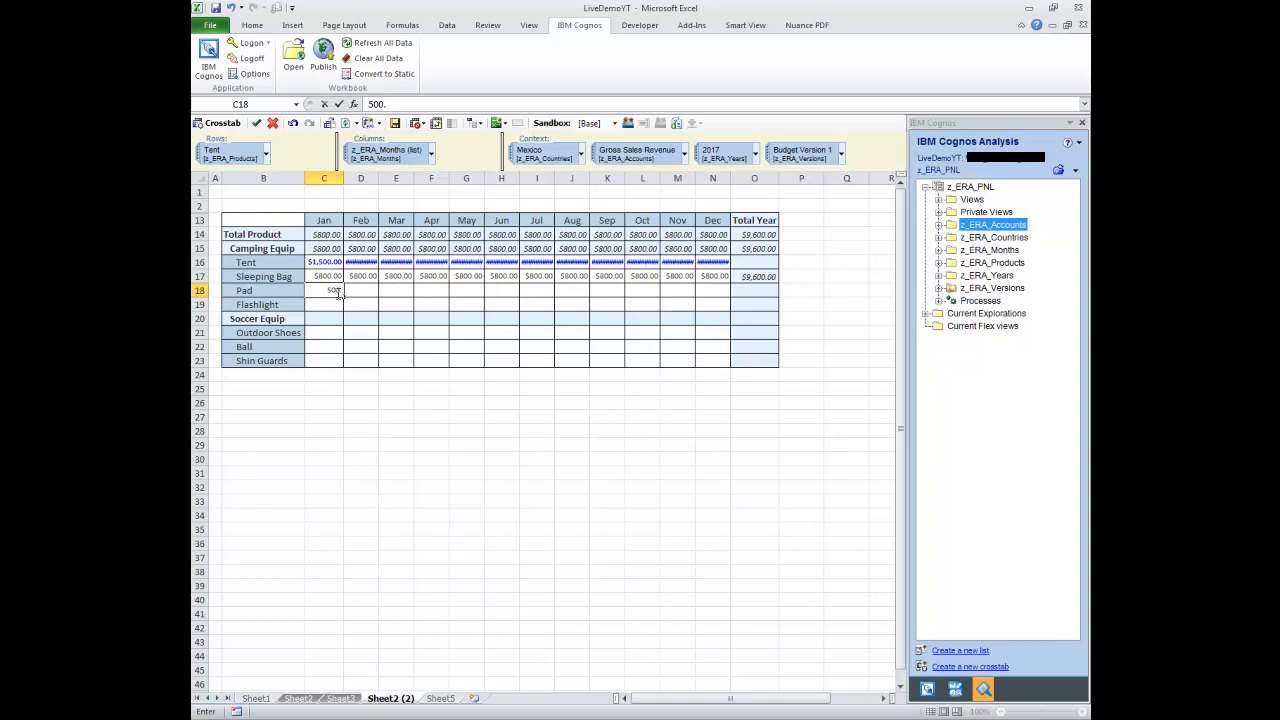
pyautogui.press('Return')
pyautogui.hotkey('ctrl', 'c')
pyautogui.moveTo(355, 290); pyautogui.dragTo(726, 289)
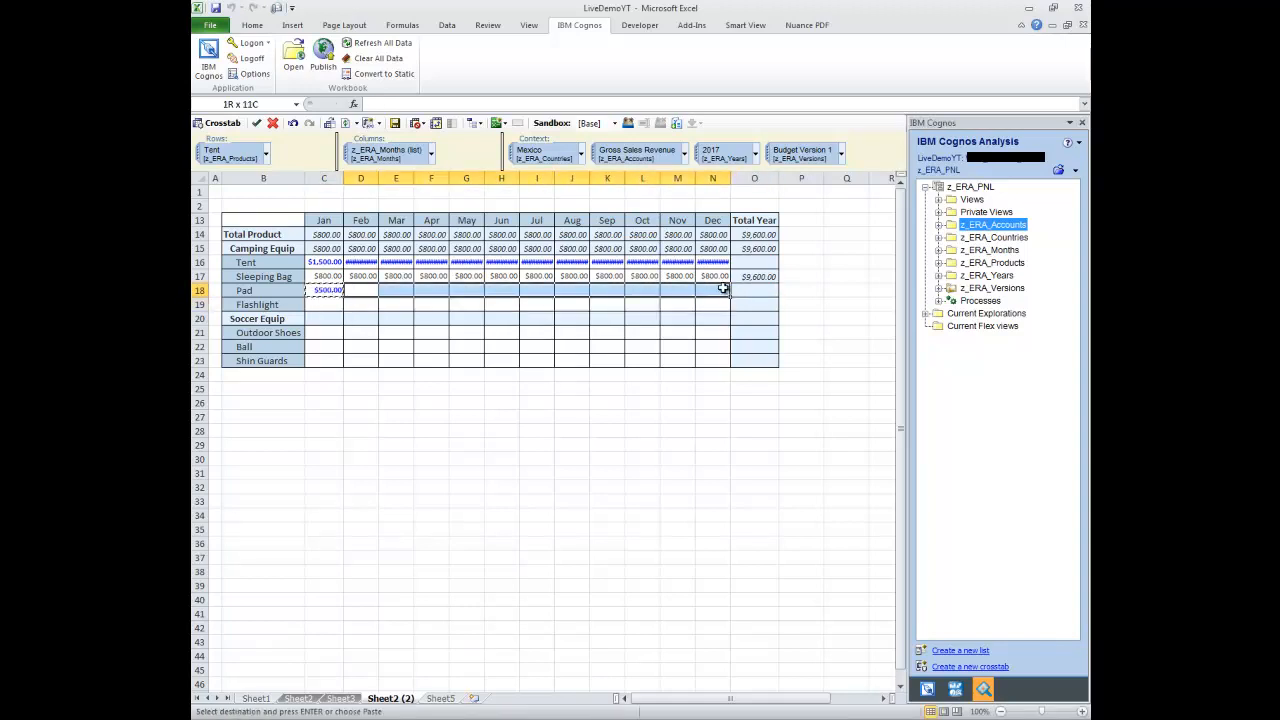
pyautogui.press('Return')
# Enter 100 as the January gross sales revenue for Flashlight and copy it to February through December
pyautogui.click(330, 305)
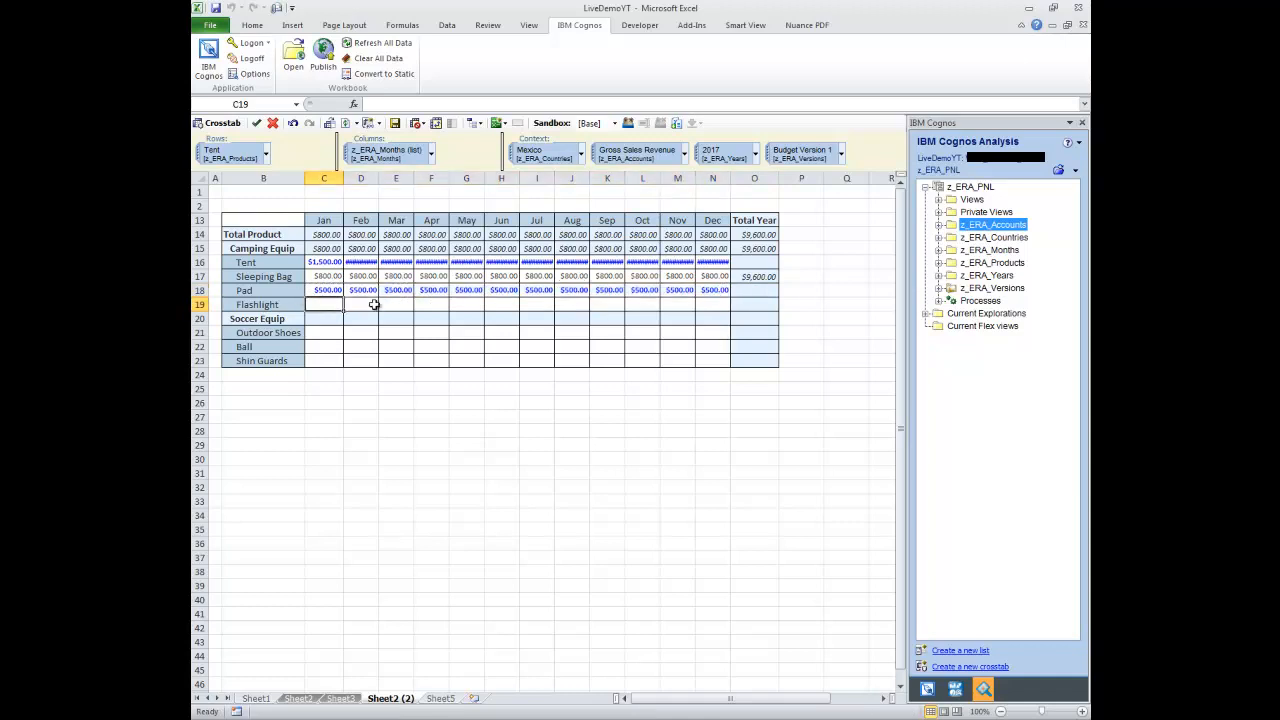
pyautogui.write('100')
pyautogui.press('Return')
pyautogui.click(334, 304)
pyautogui.hotkey('ctrl', 'c')
pyautogui.moveTo(357, 304); pyautogui.dragTo(710, 305)
pyautogui.press('Return')
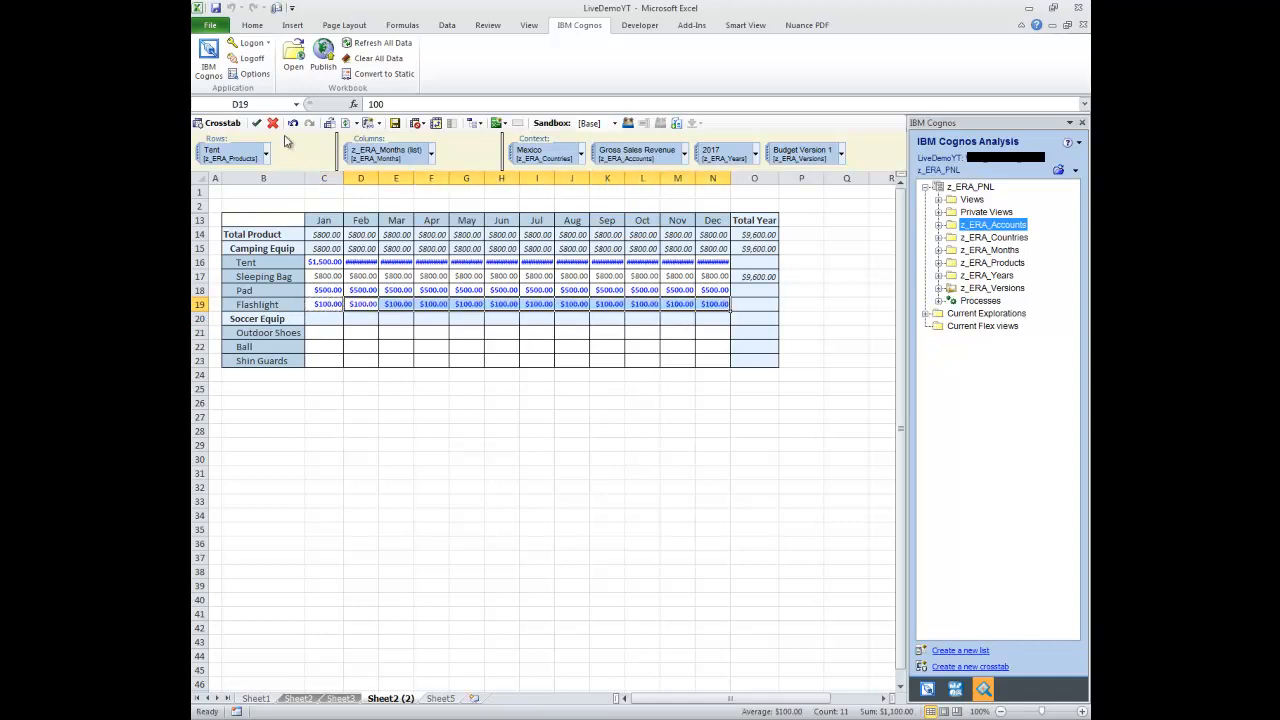
# Commit the gross sales revenue changes to the database and check the Tent, Sleeping Bag, Pad and Flashlight rows
pyautogui.click(256, 123)
pyautogui.click(683, 405)
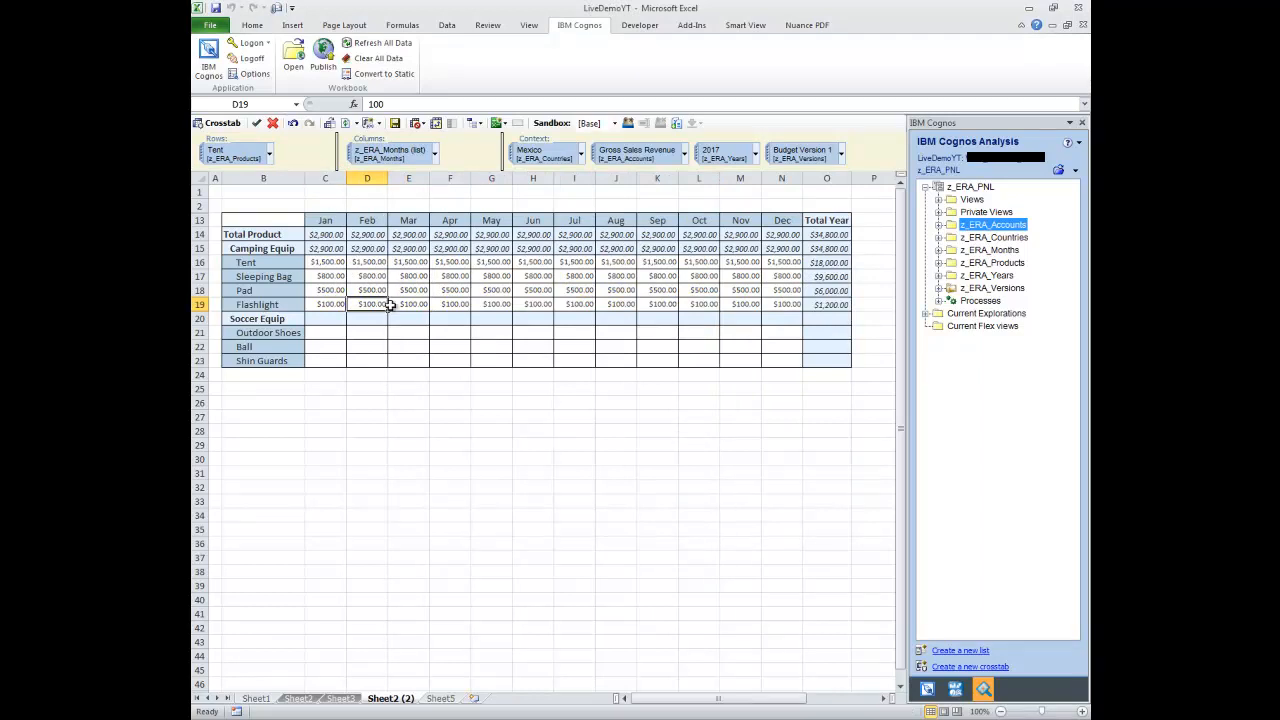
pyautogui.moveTo(336, 266); pyautogui.dragTo(797, 298)
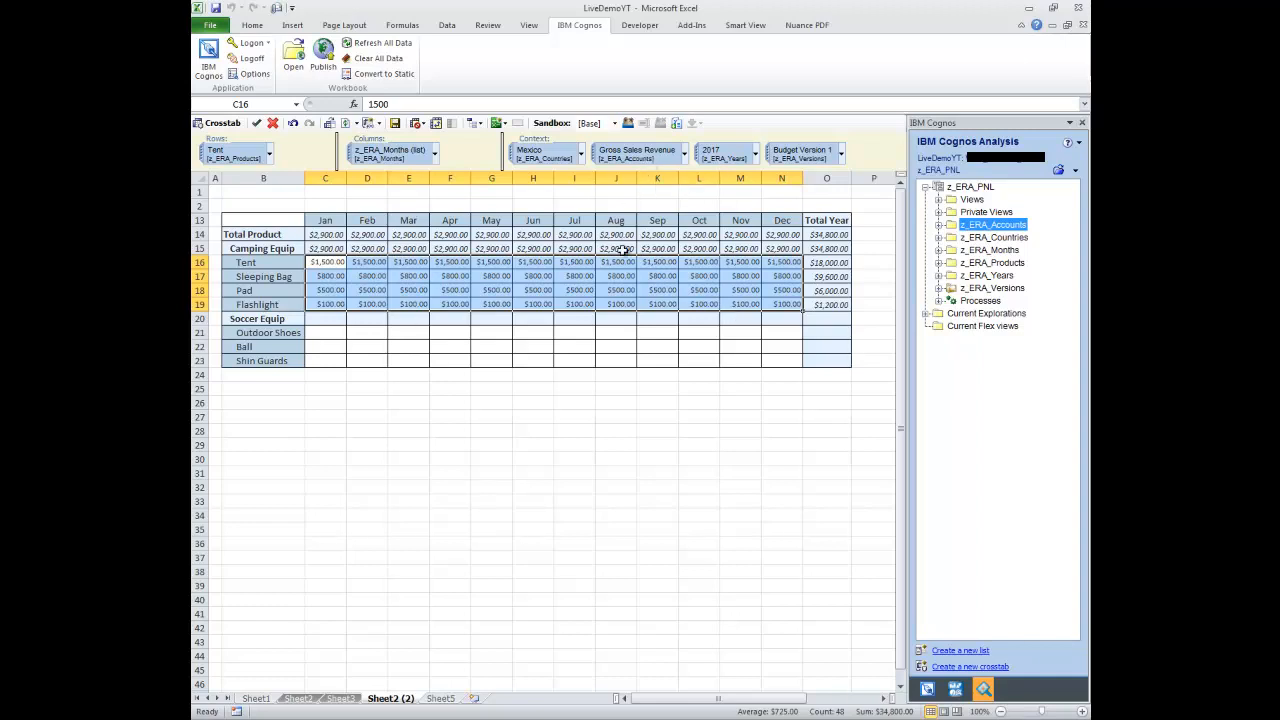
# Move z_ERA_Accounts from the context to the rows beside the products and check the Tent accounts through Cost of Sales
pyautogui.moveTo(640, 160); pyautogui.dragTo(292, 160)
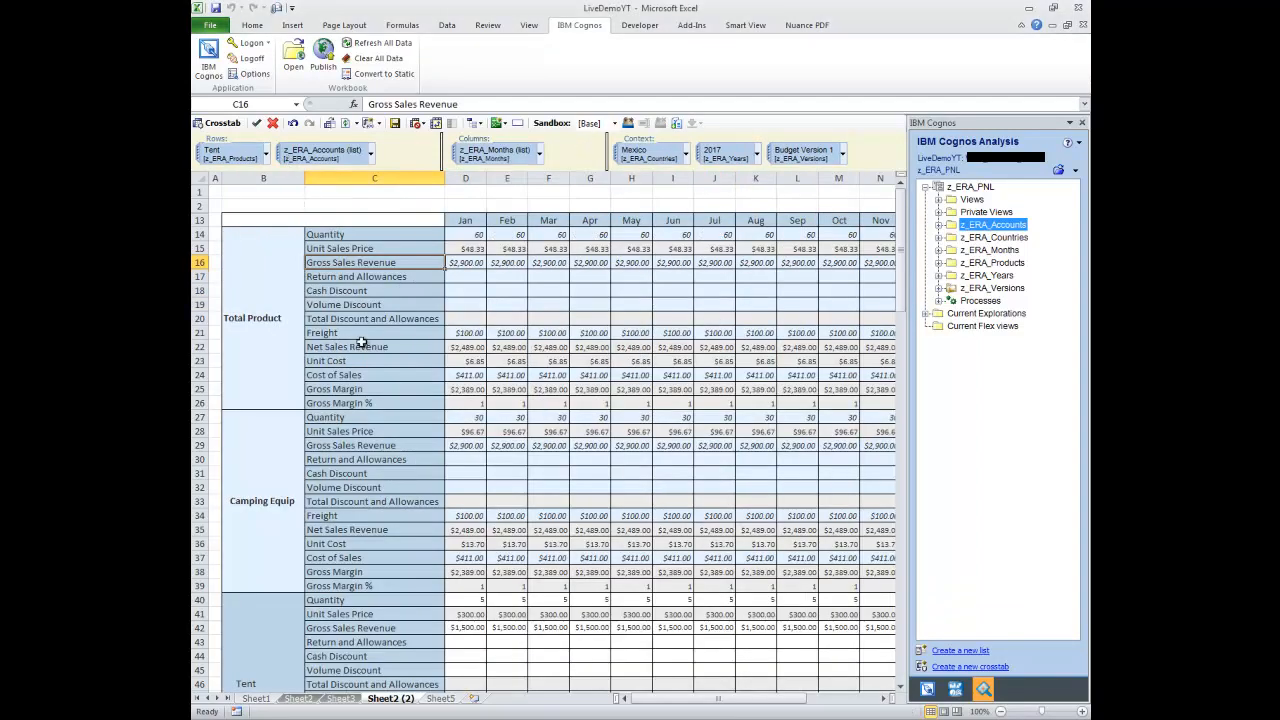
pyautogui.scroll(-6, 395, 440)
pyautogui.moveTo(371, 361); pyautogui.dragTo(369, 530)
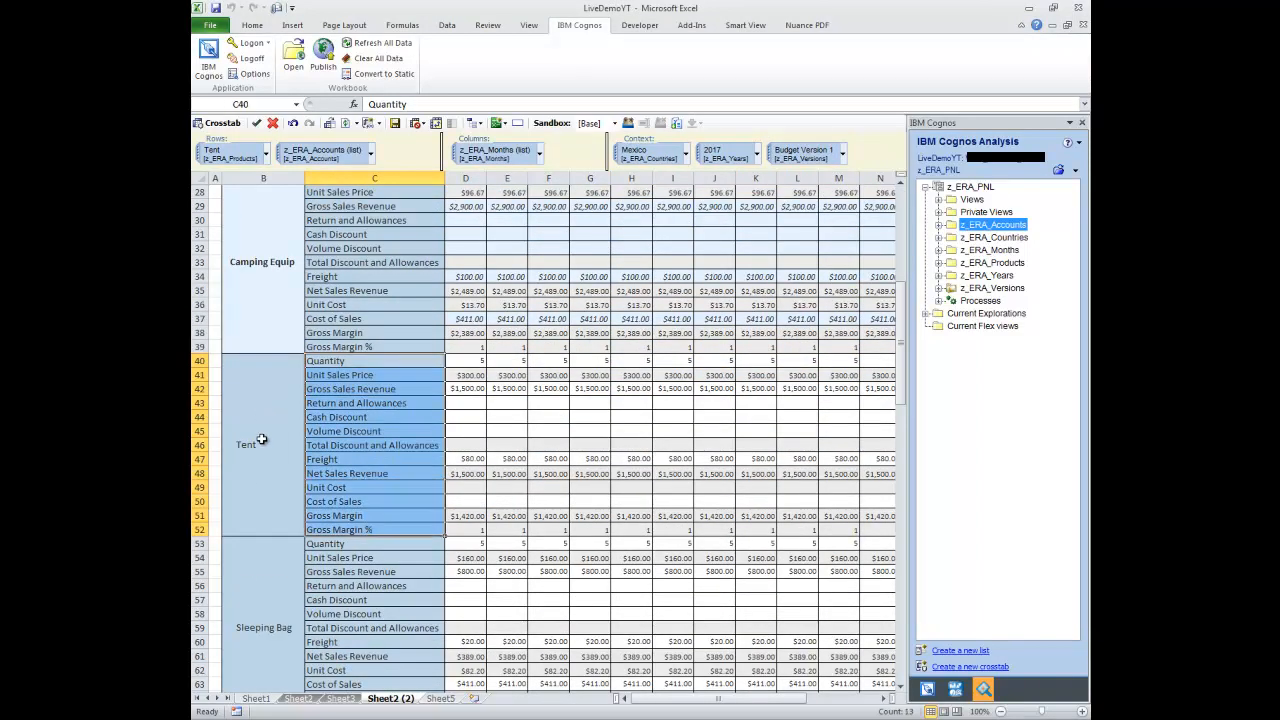
pyautogui.click(390, 393)
pyautogui.click(396, 402)
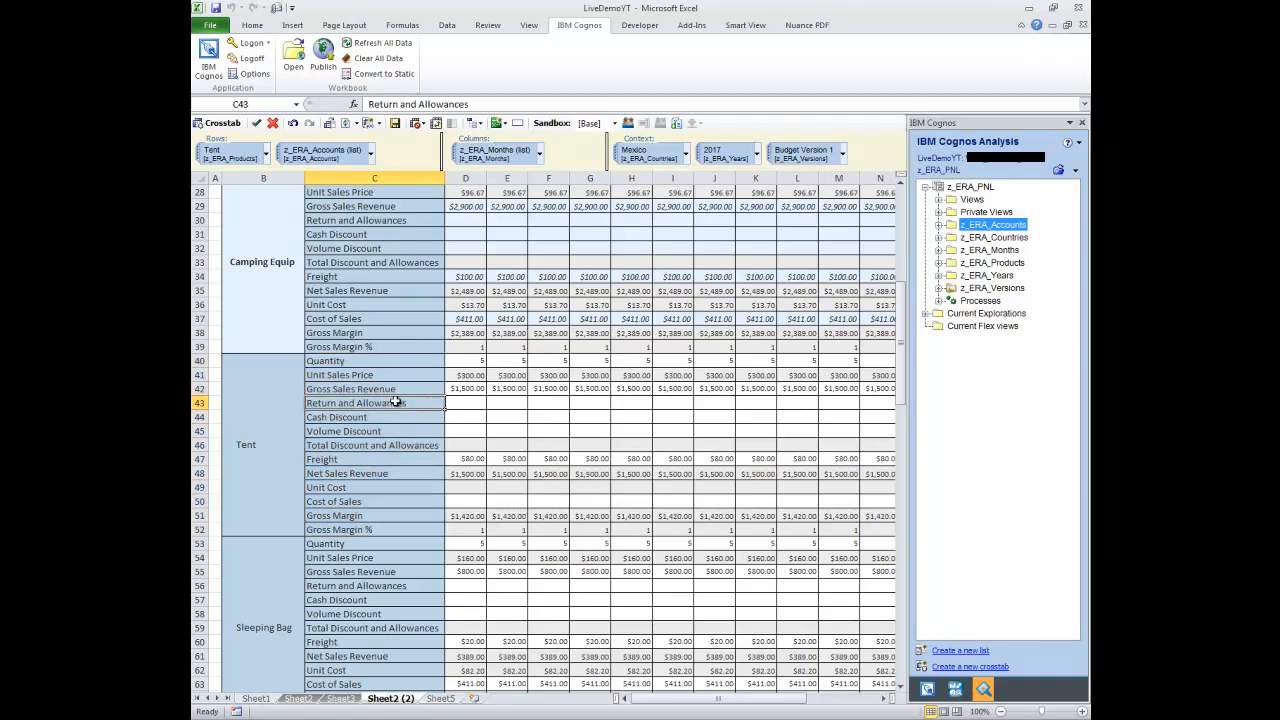
pyautogui.click(384, 420)
pyautogui.click(467, 413)
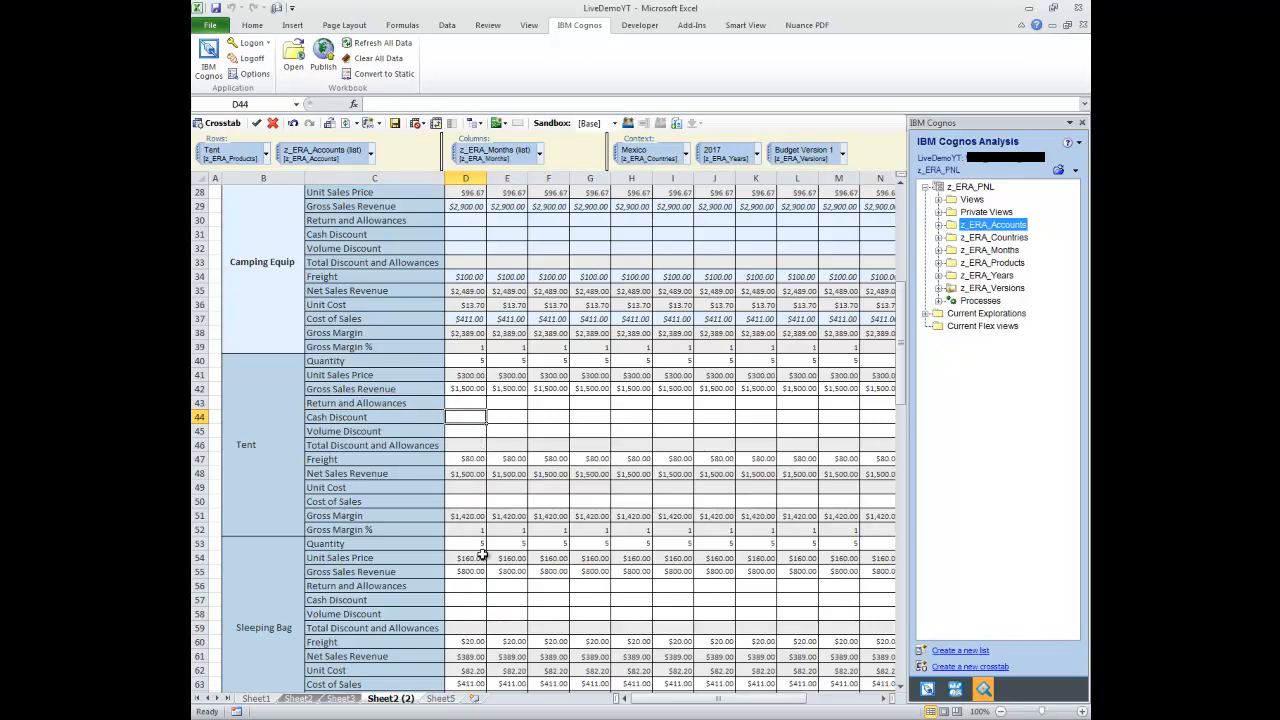
pyautogui.click(474, 515)
pyautogui.moveTo(468, 501); pyautogui.dragTo(765, 501)
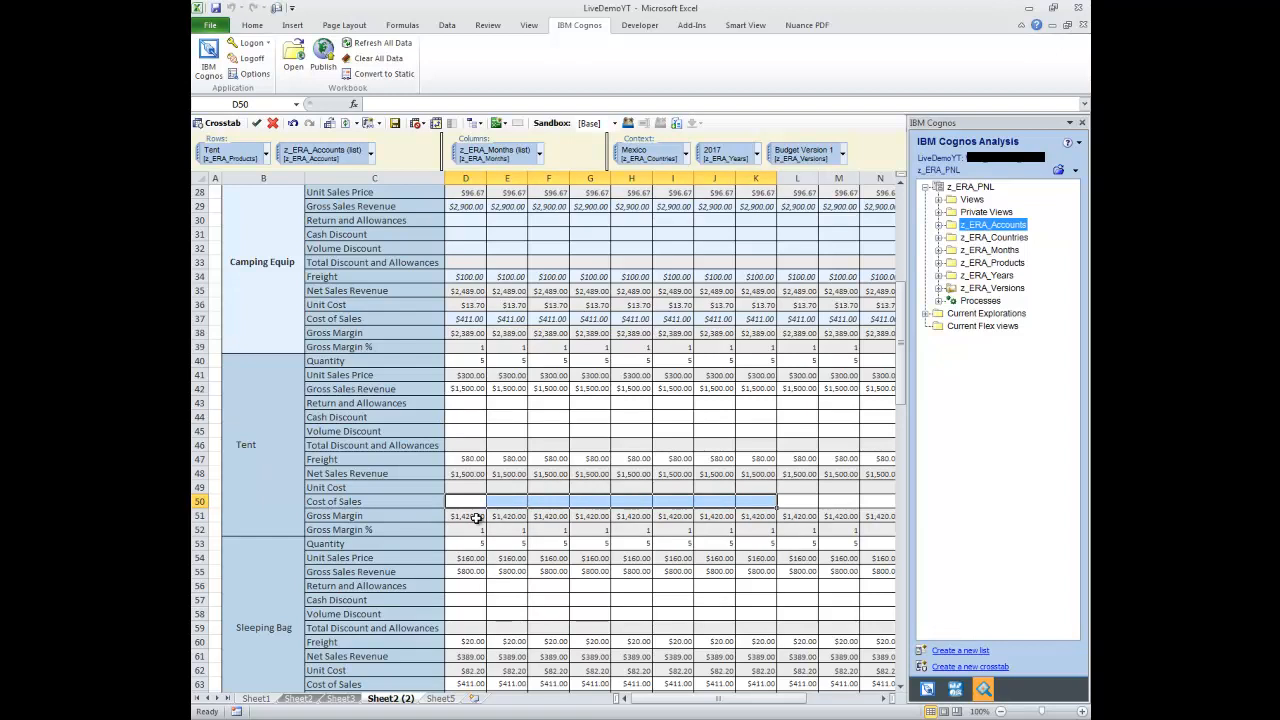
# Check the monthly account values in the Camping Equip, Tent, Sleeping Bag and Pad blocks
pyautogui.scroll(1, 477, 517)
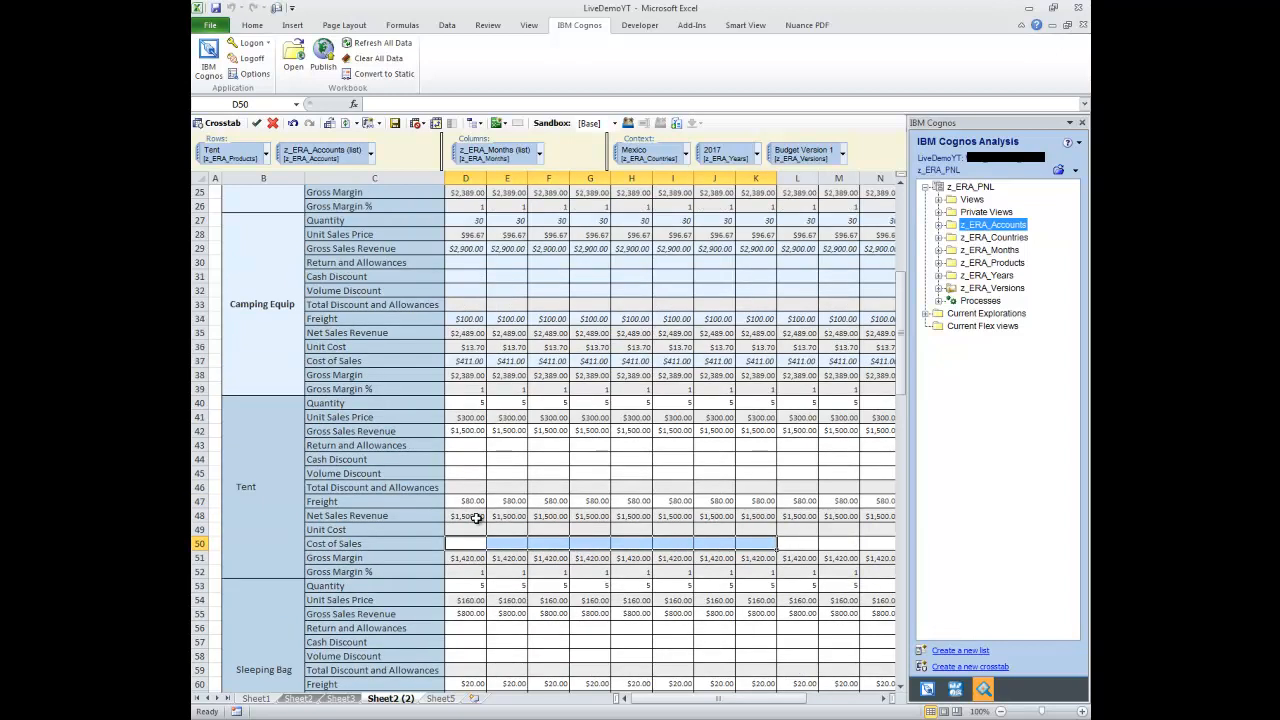
pyautogui.scroll(-1, 477, 517)
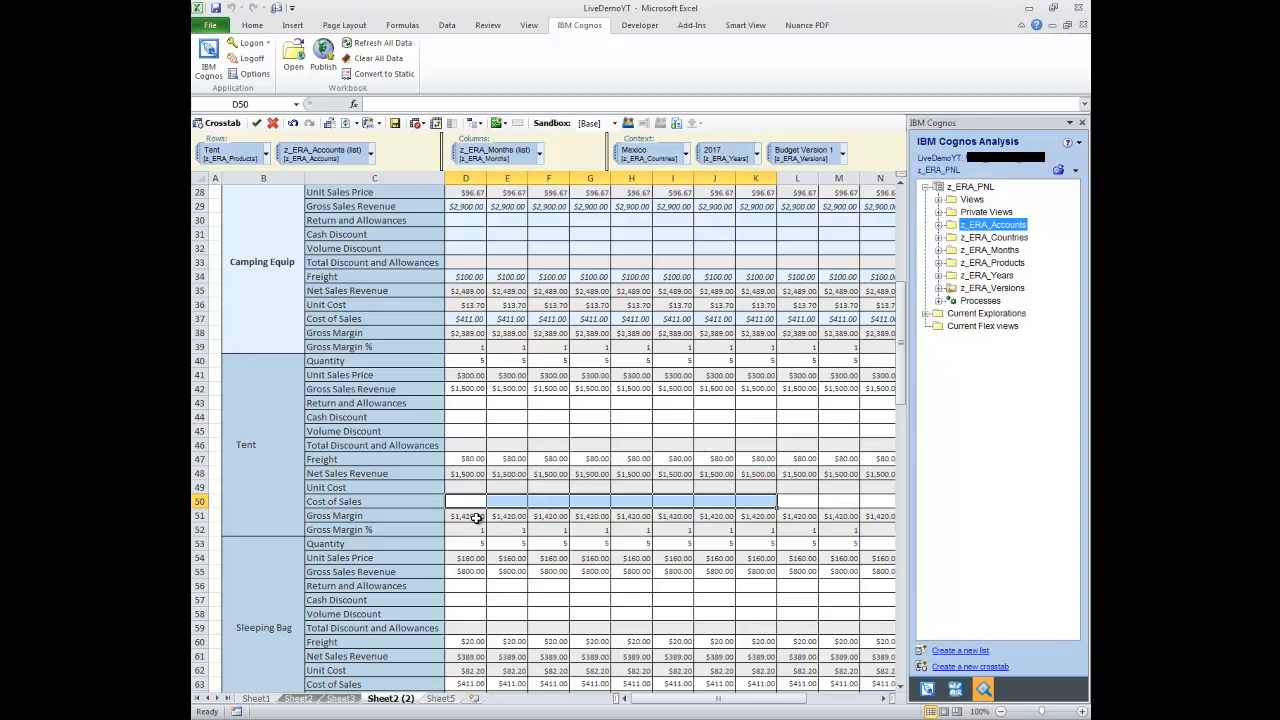
pyautogui.scroll(-4, 476, 517)
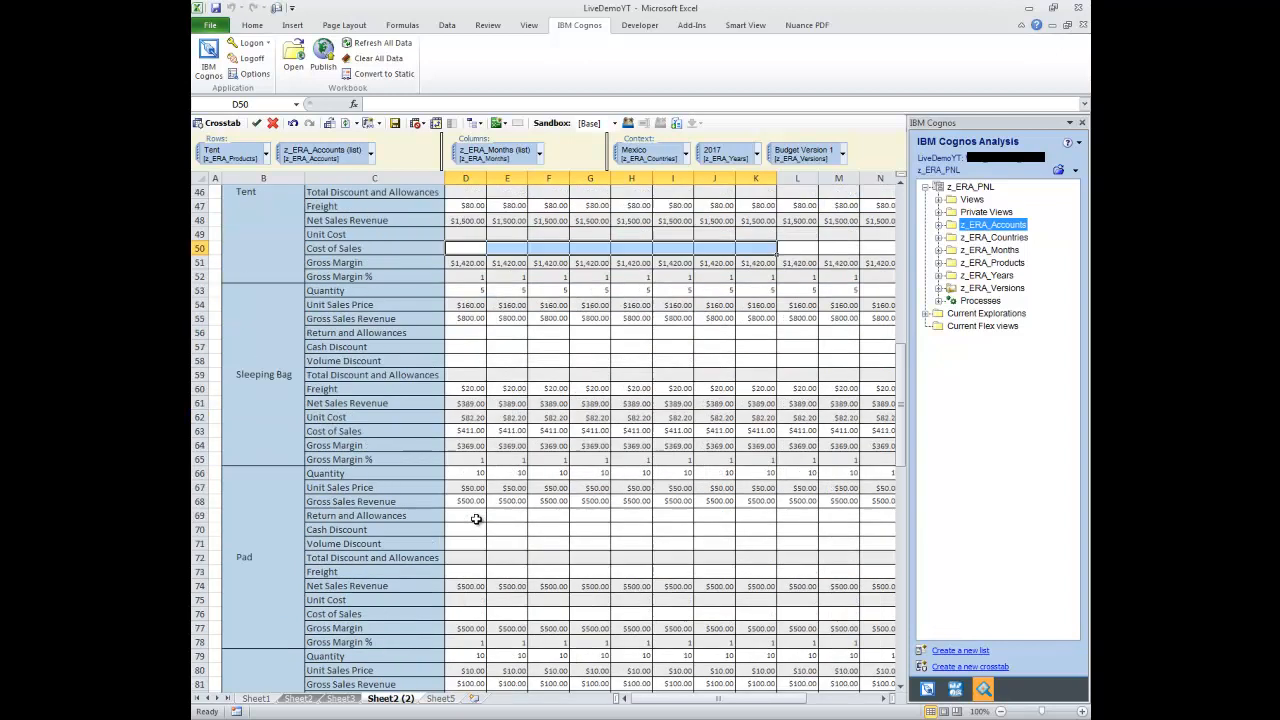
pyautogui.scroll(2, 476, 522)
pyautogui.scroll(-5, 476, 524)
pyautogui.scroll(7, 476, 524)
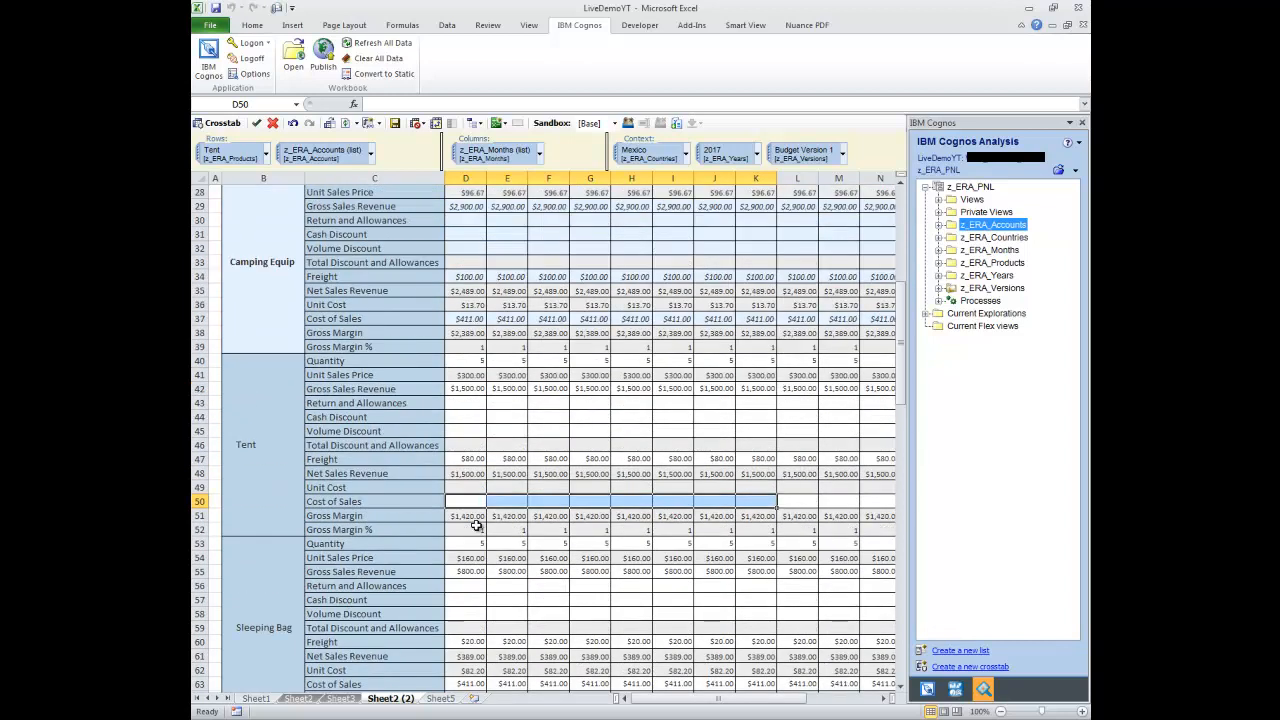
# On Sheet5, enter the heading Tents in A2 with the values 564 and 5456 below it
pyautogui.click(441, 698)
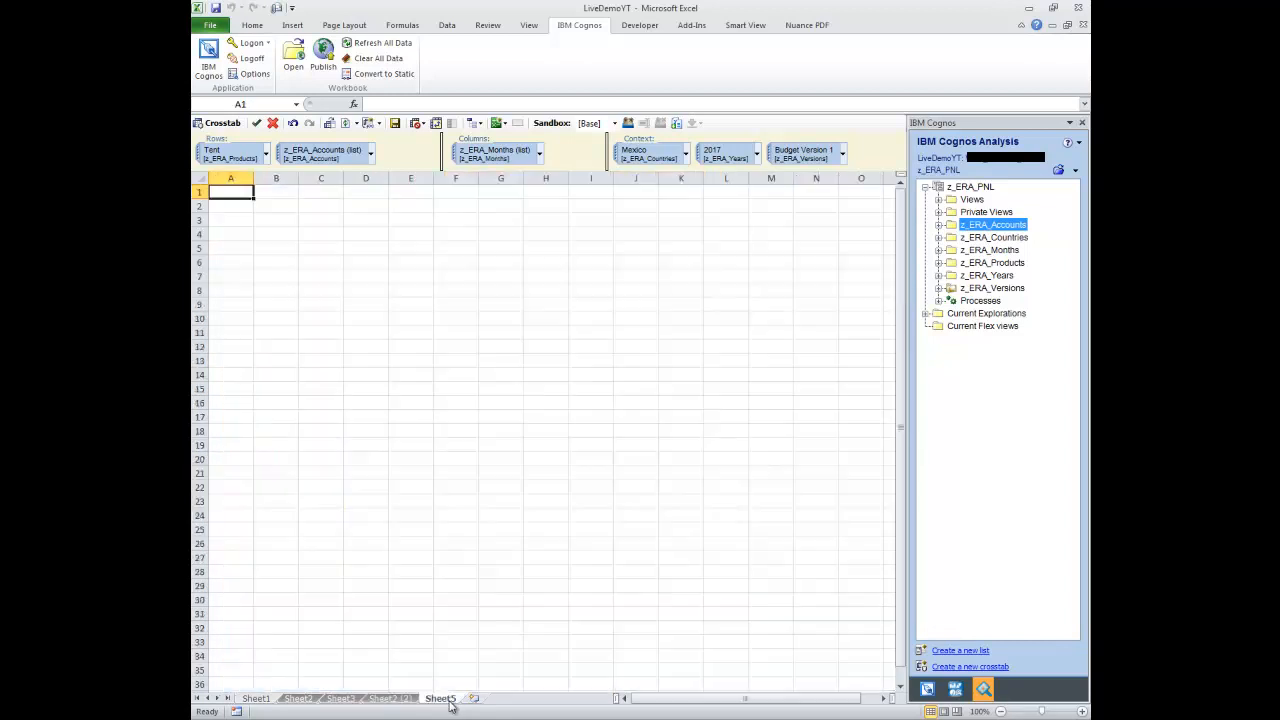
pyautogui.click(231, 151)
pyautogui.write('Tent')
pyautogui.press('Return')
pyautogui.write('564')
pyautogui.press('Return')
pyautogui.write('5456')
pyautogui.press('Return')
# On Sheet2 (2), move z_ERA_Accounts back to the context and widen the January and February columns
pyautogui.click(341, 700)
pyautogui.click(308, 698)
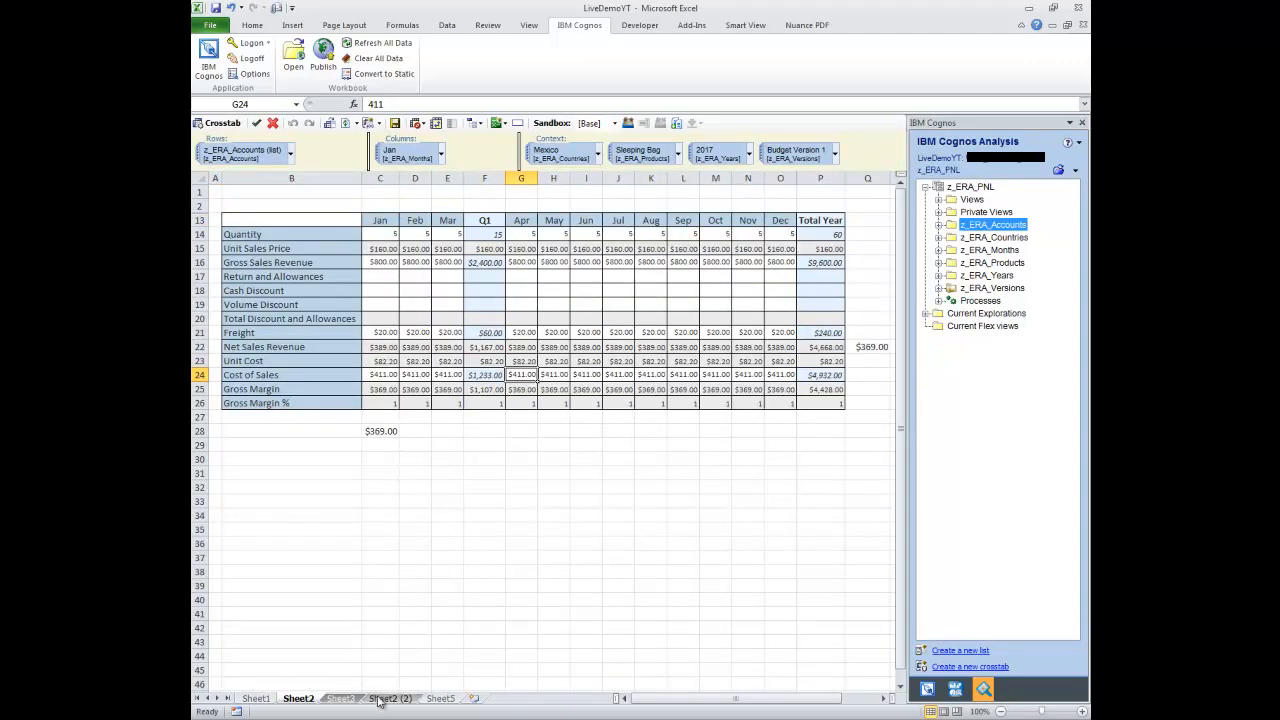
pyautogui.click(388, 699)
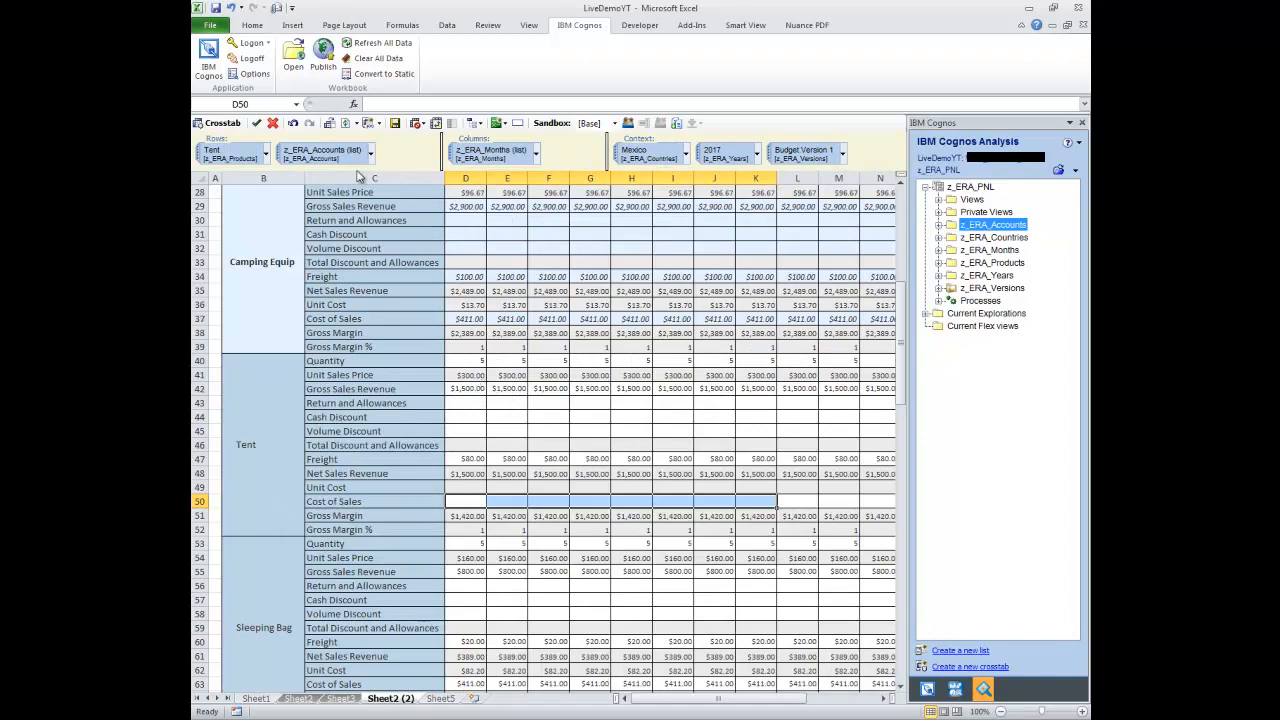
pyautogui.moveTo(330, 163); pyautogui.dragTo(700, 162)
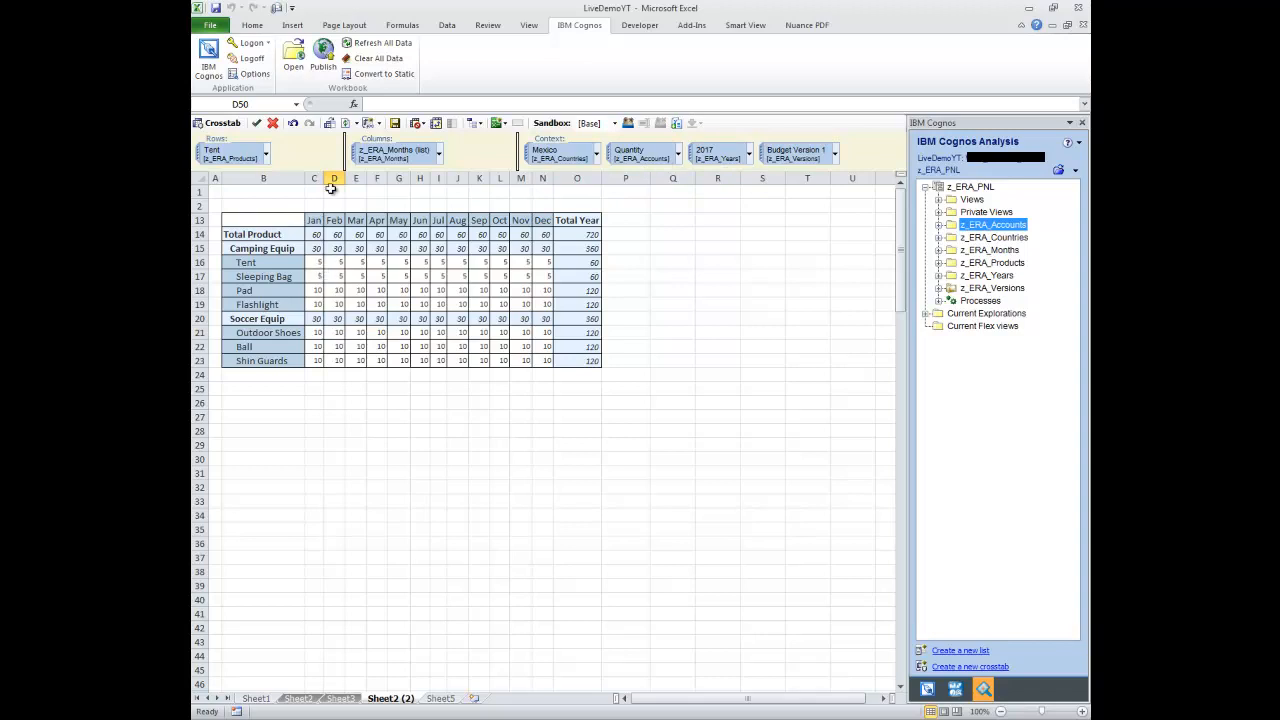
pyautogui.moveTo(317, 178); pyautogui.dragTo(334, 178)
pyautogui.click(372, 316)
# Link the January Tent quantity to cell A3 of Sheet5 with the formula =Sheet5!A3
pyautogui.click(318, 263)
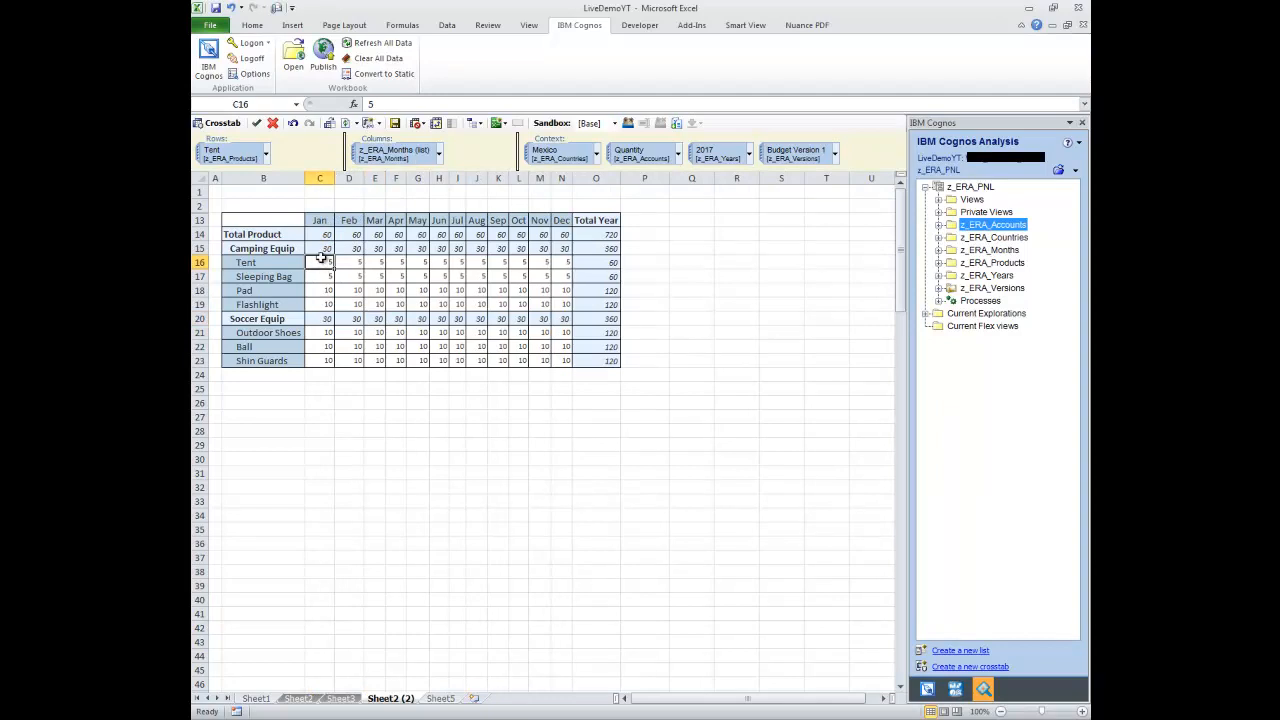
pyautogui.write('=')
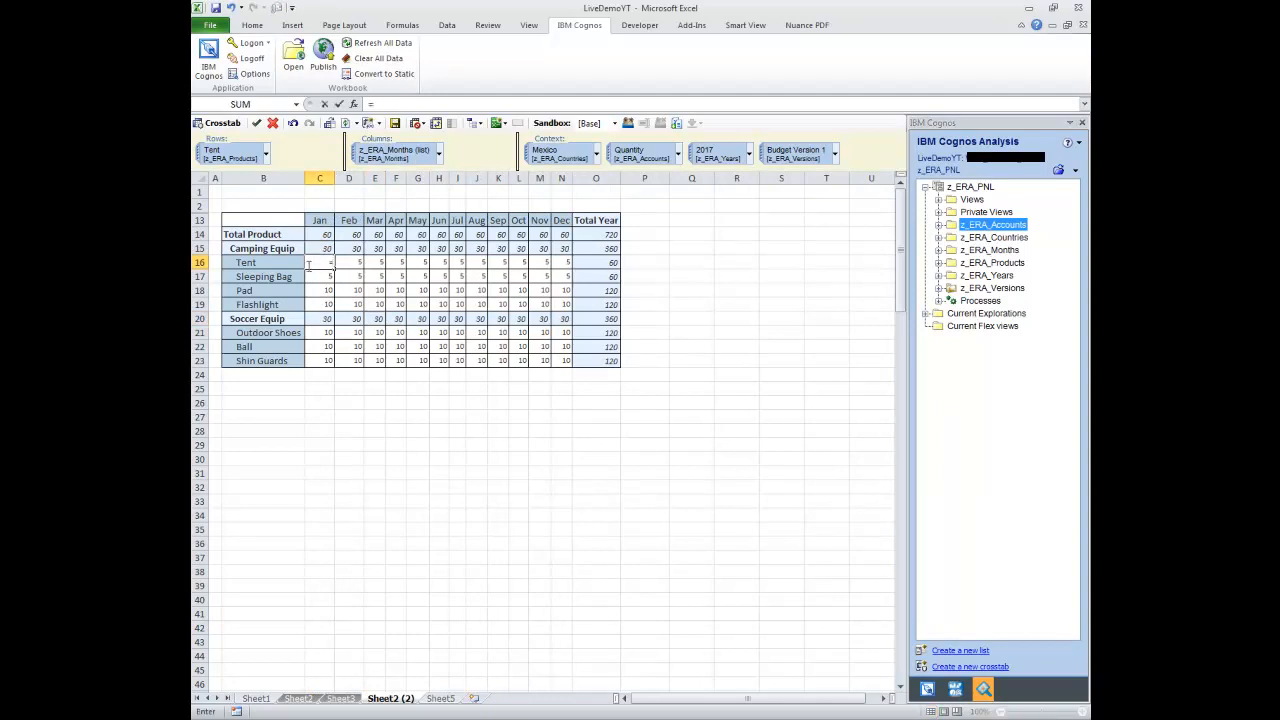
pyautogui.click(441, 699)
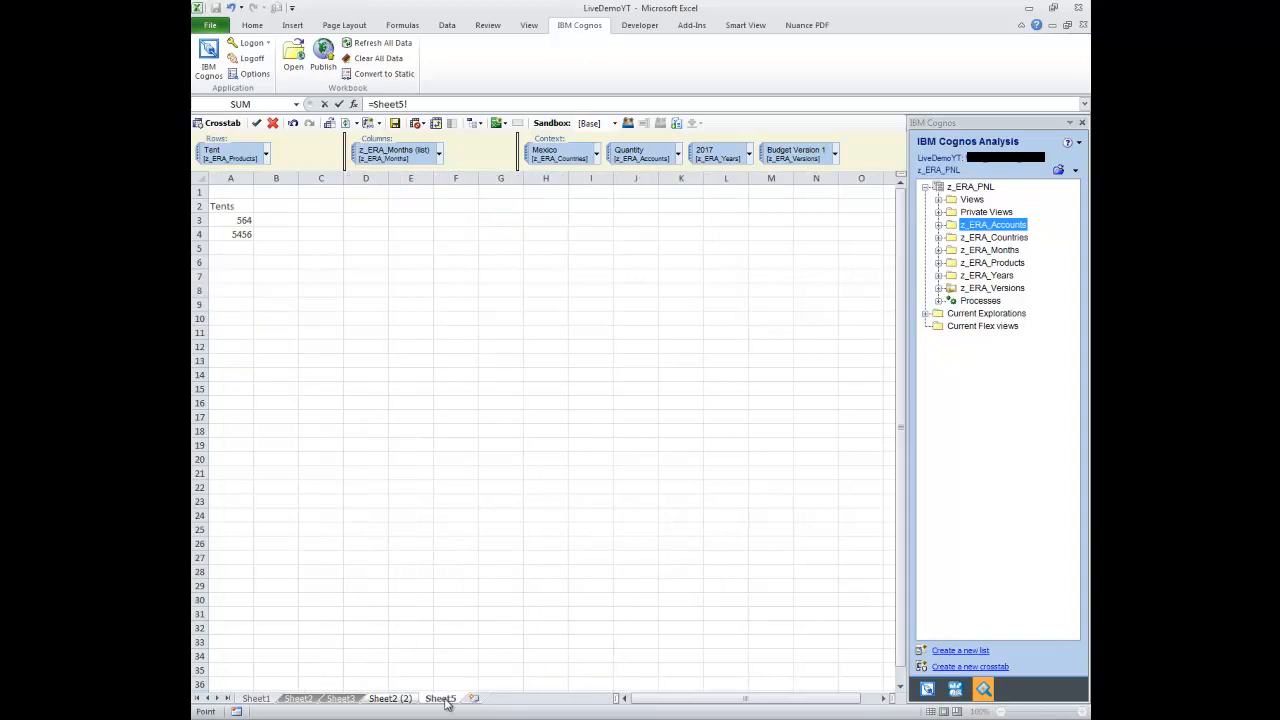
pyautogui.click(233, 220)
pyautogui.press('Return')
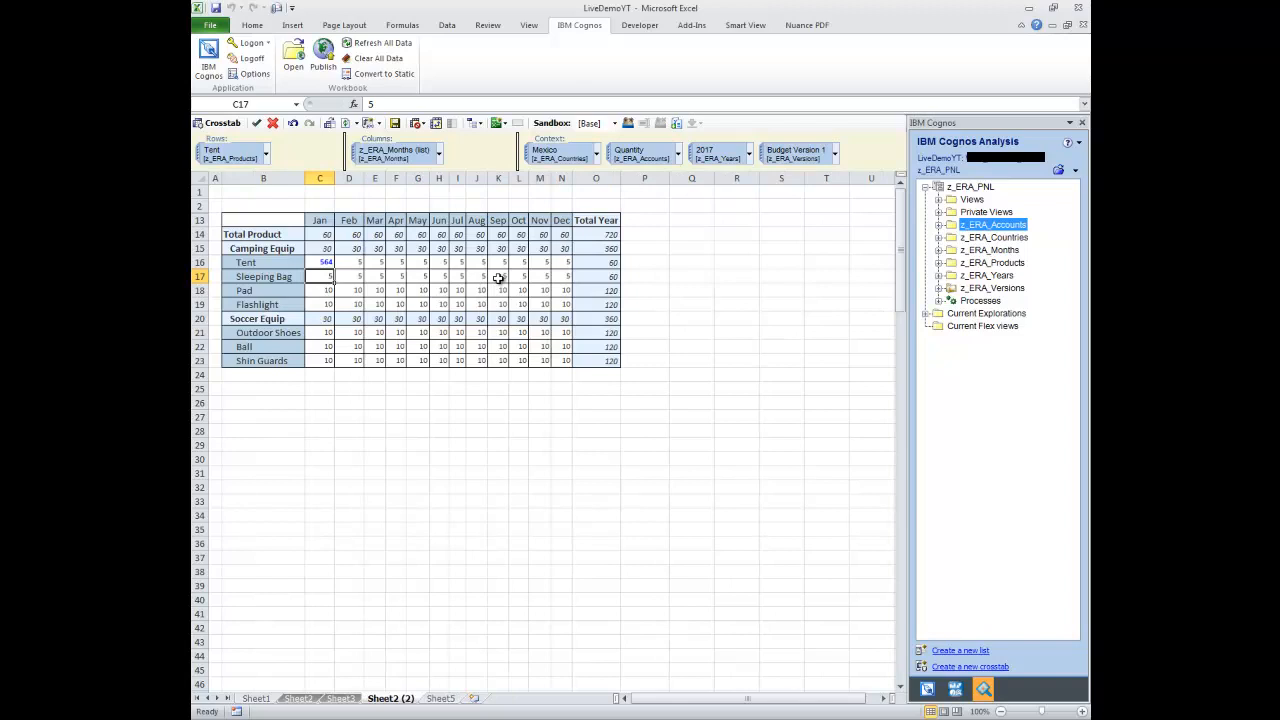
# Commit the linked January Tent quantity to the database and check its formula and the Tent Total Year value
pyautogui.click(324, 262)
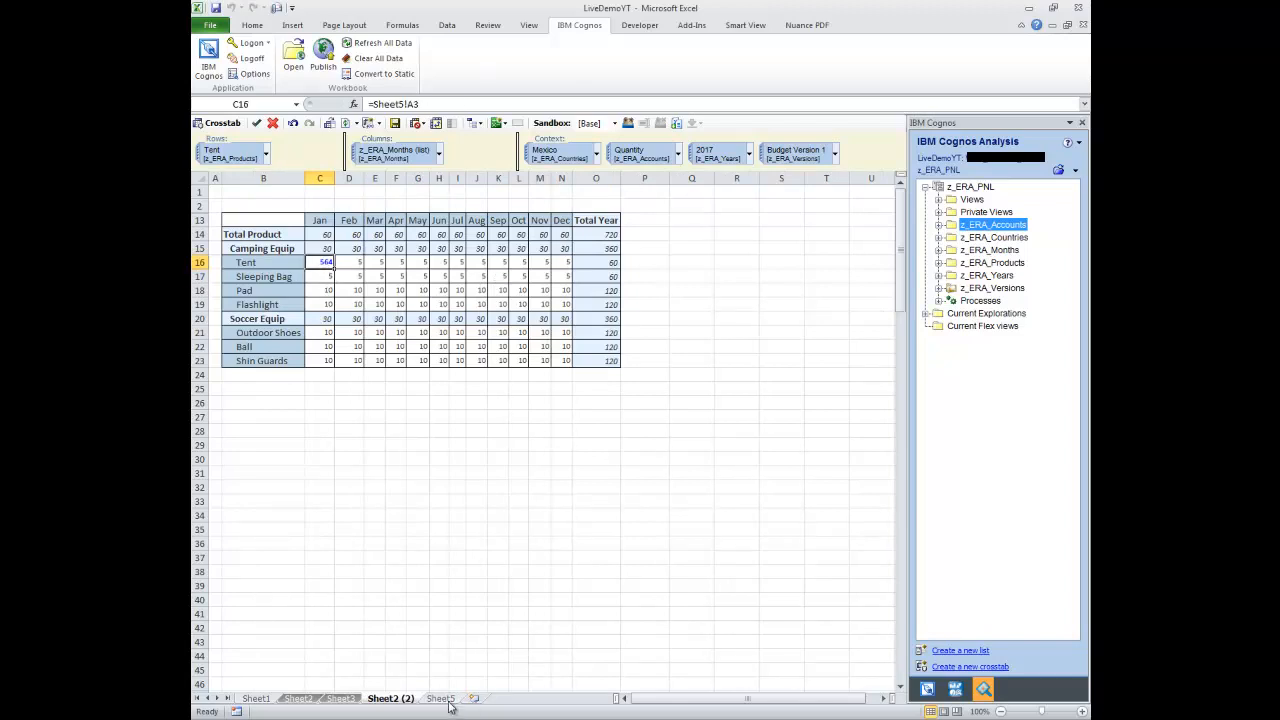
pyautogui.click(256, 123)
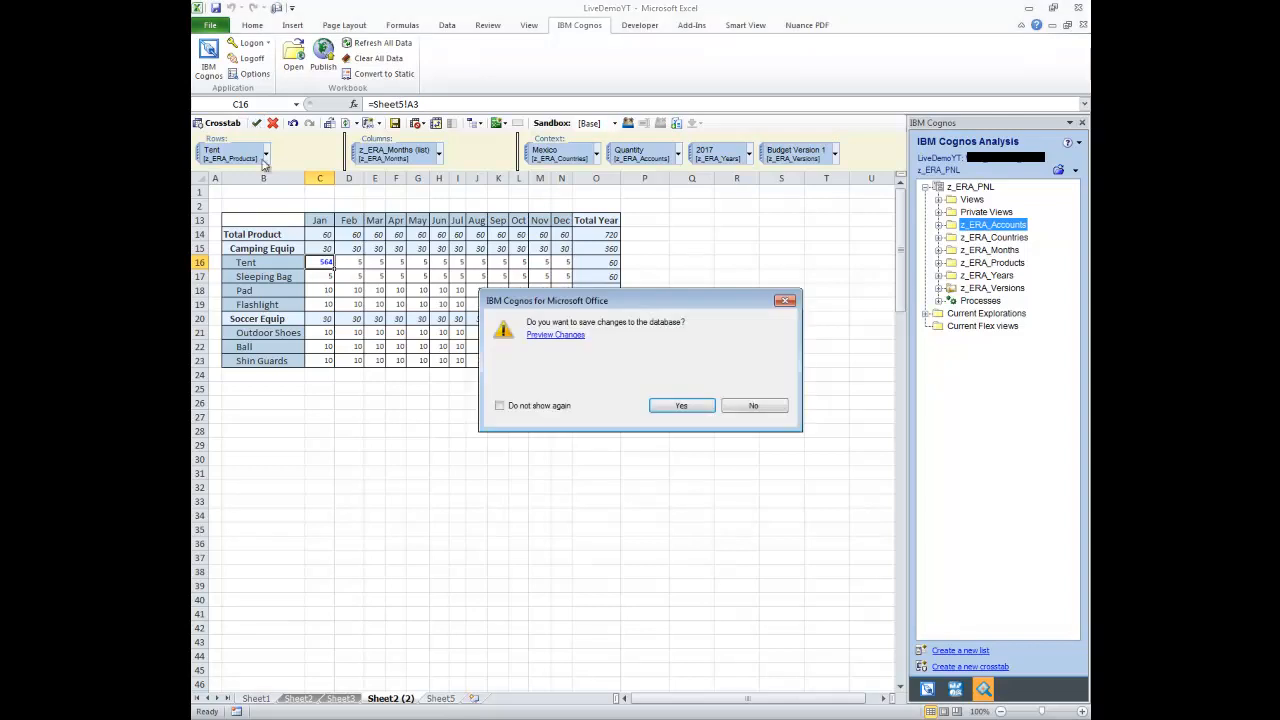
pyautogui.click(689, 406)
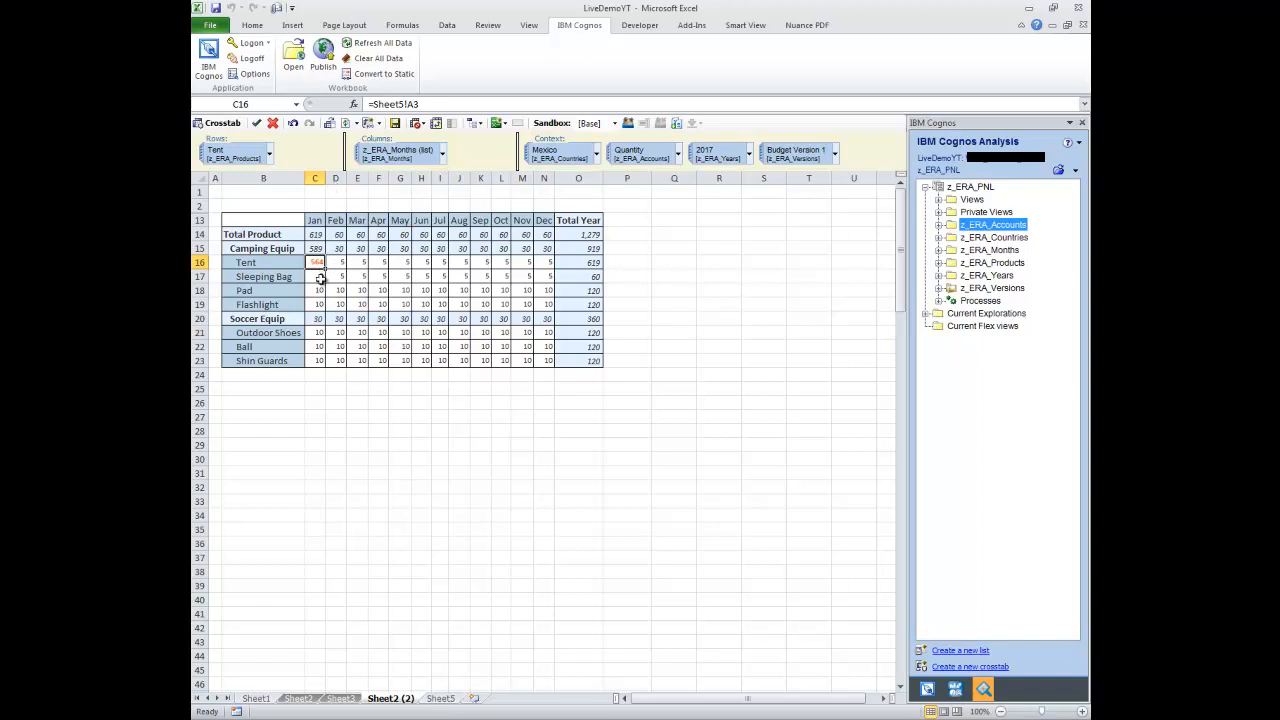
pyautogui.click(565, 261)
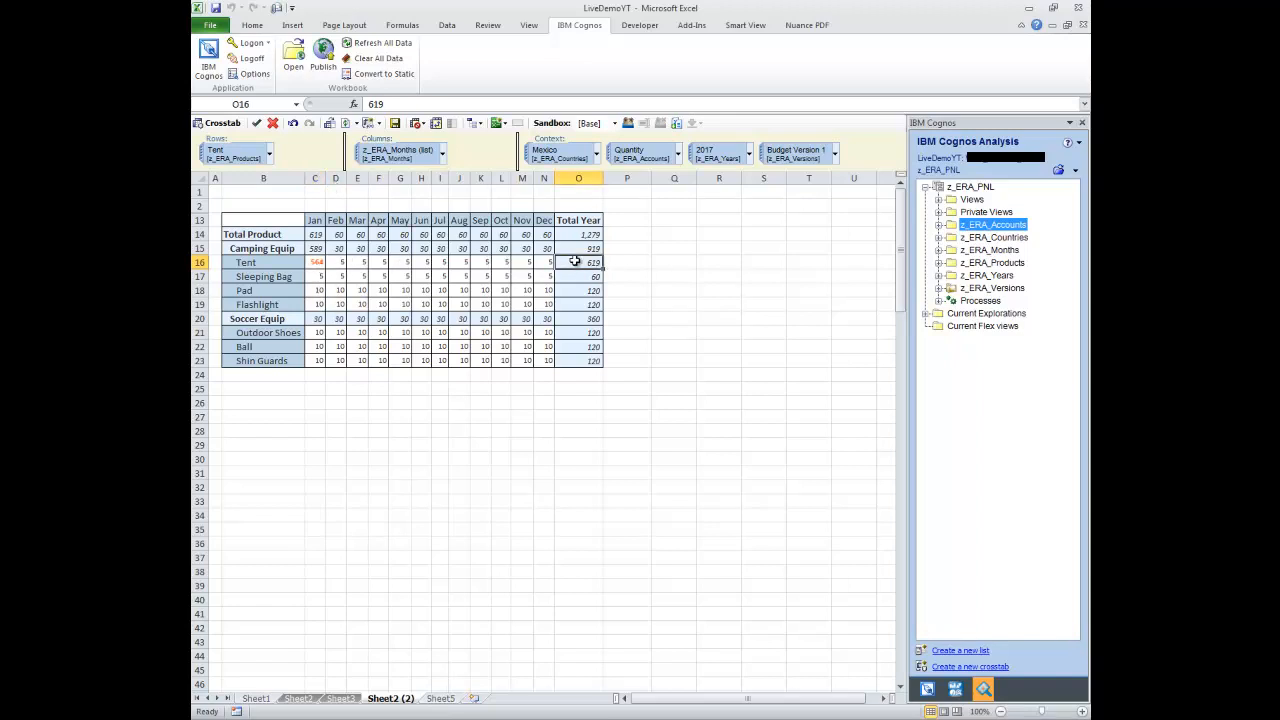
pyautogui.click(316, 262)
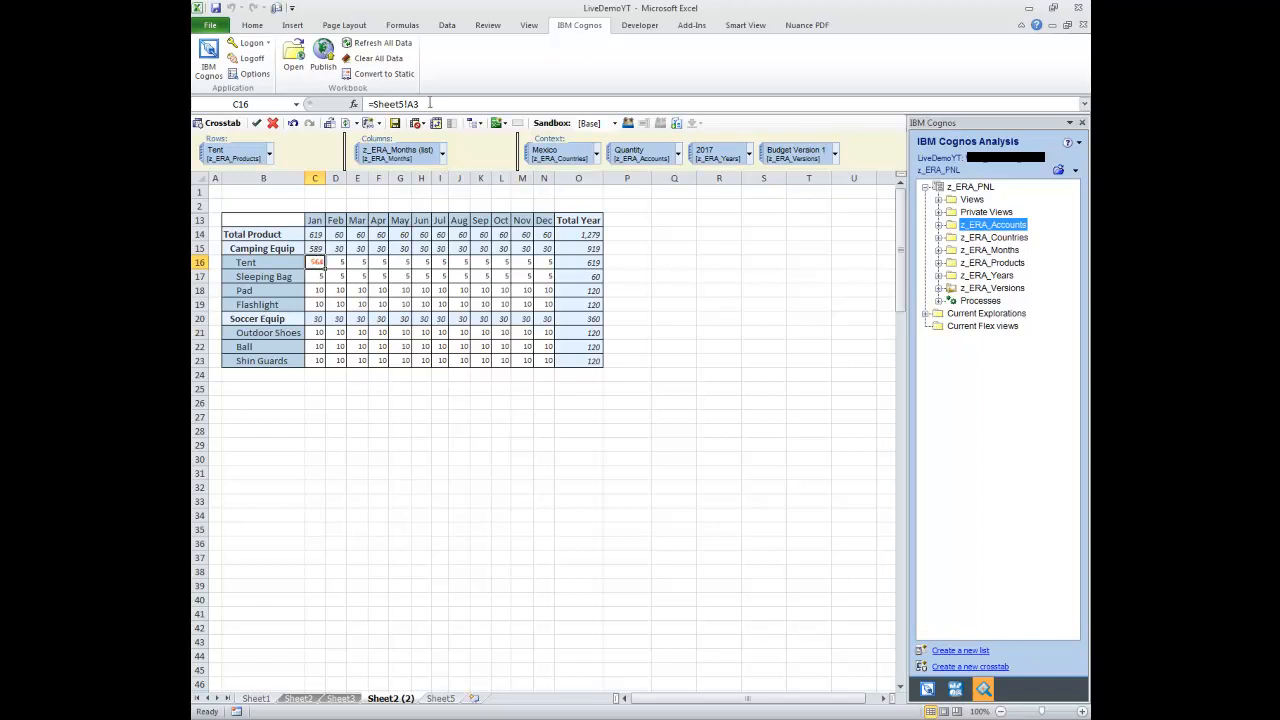
# Convert the product-by-month quantity crosstab on Sheet2 (2) to a Flex view on a new sheet
pyautogui.click(376, 276)
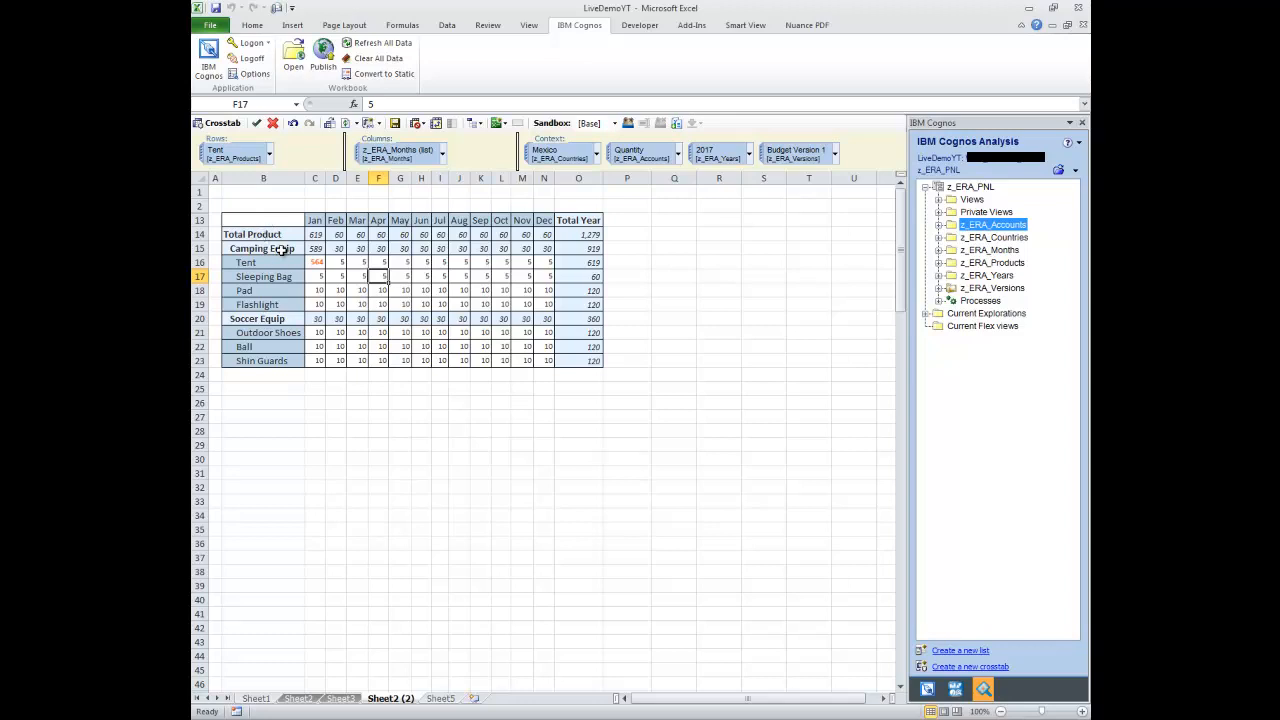
pyautogui.moveTo(280, 234); pyautogui.dragTo(586, 371)
pyautogui.click(458, 403)
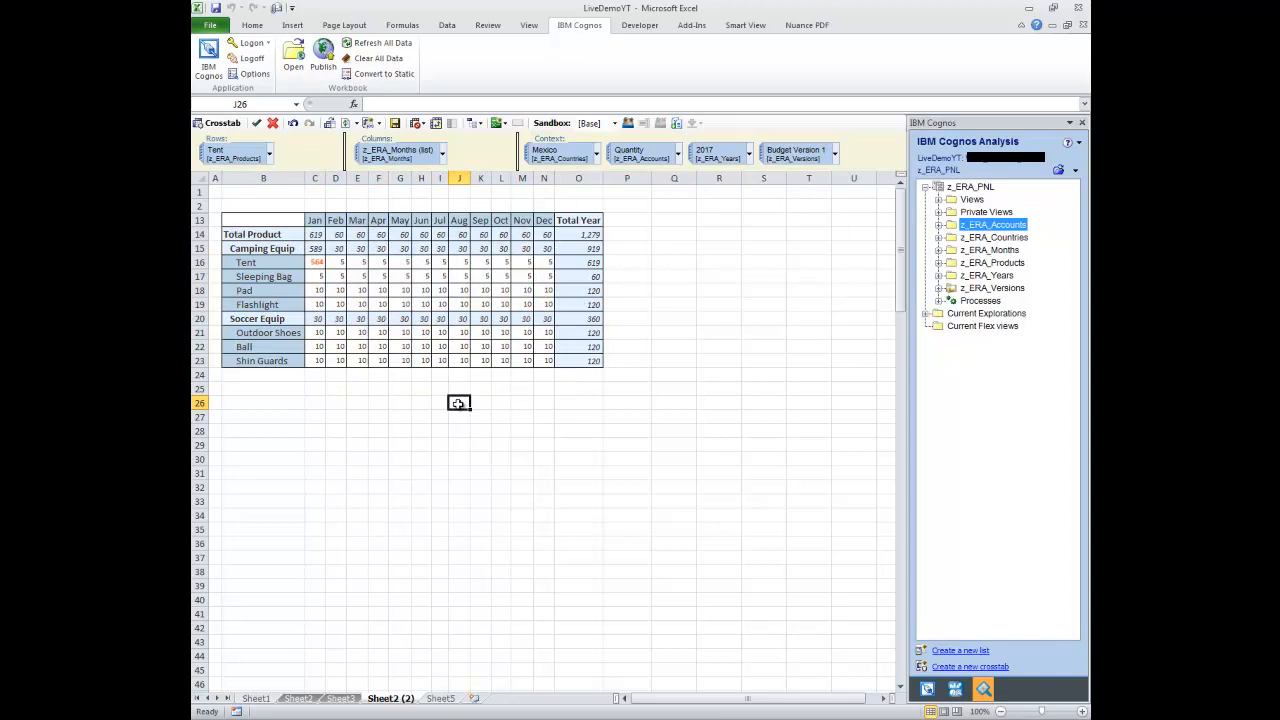
pyautogui.moveTo(280, 219); pyautogui.dragTo(595, 366)
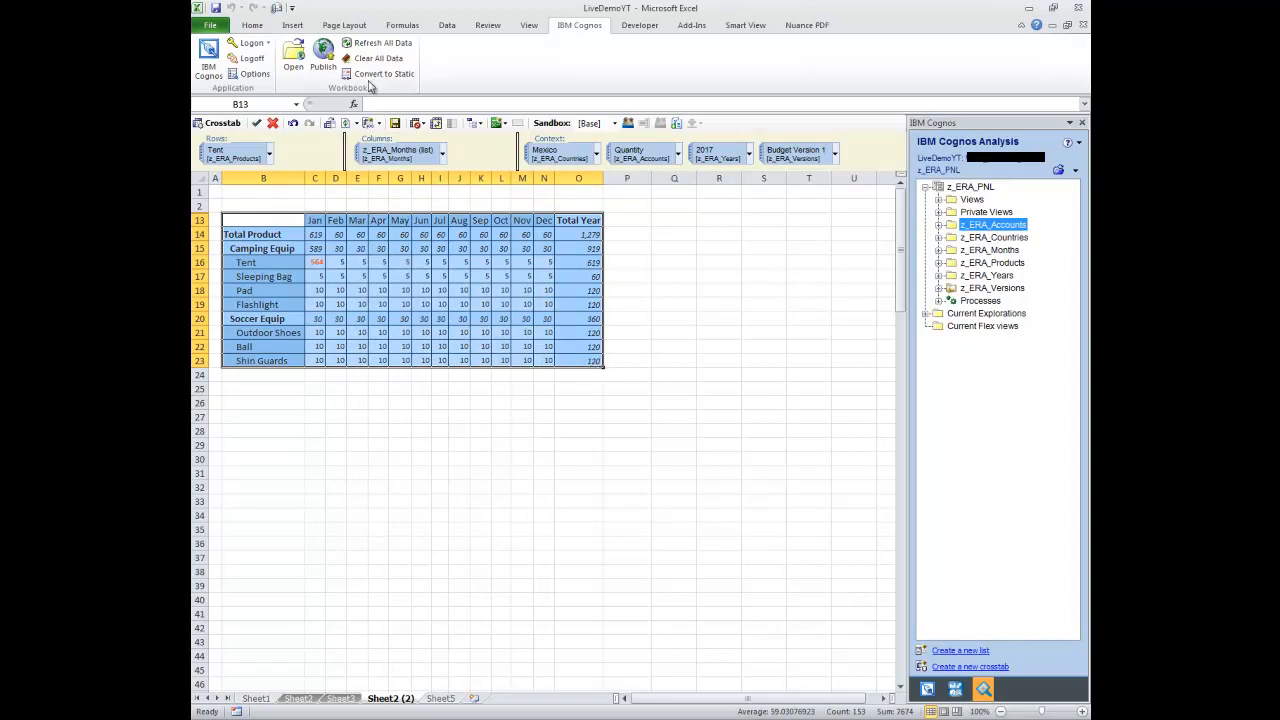
pyautogui.click(453, 303)
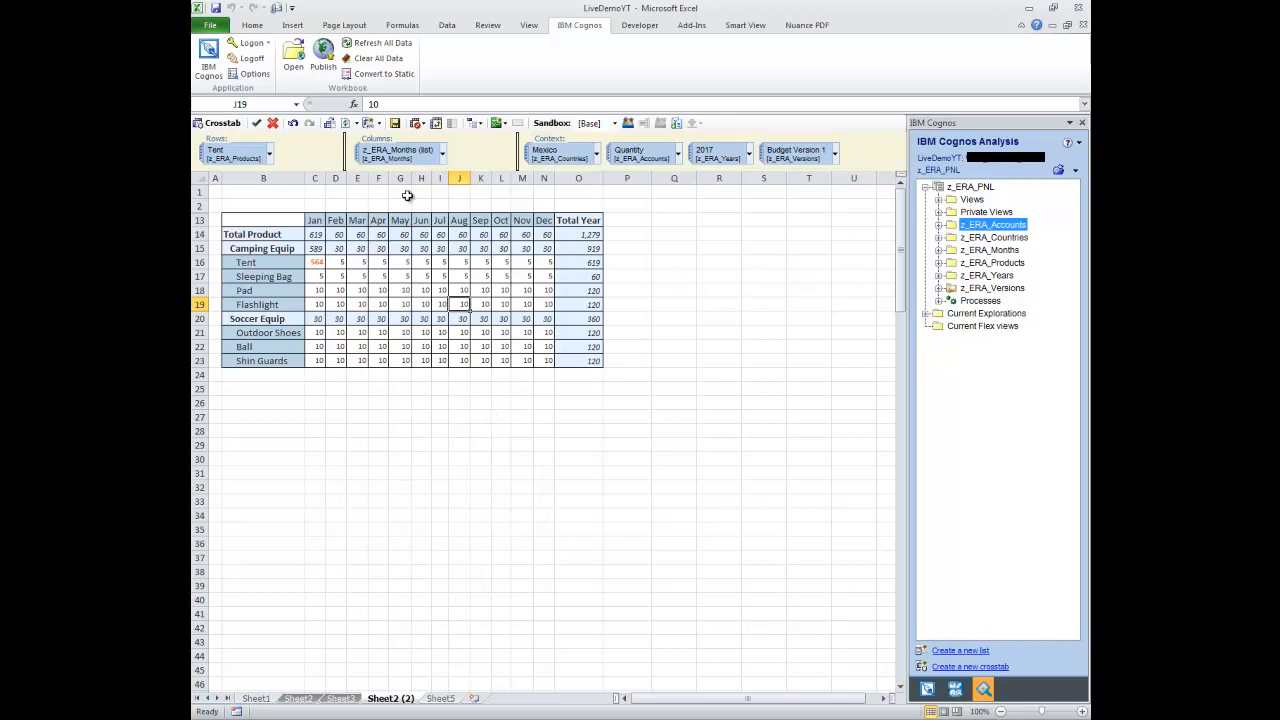
pyautogui.click(368, 124)
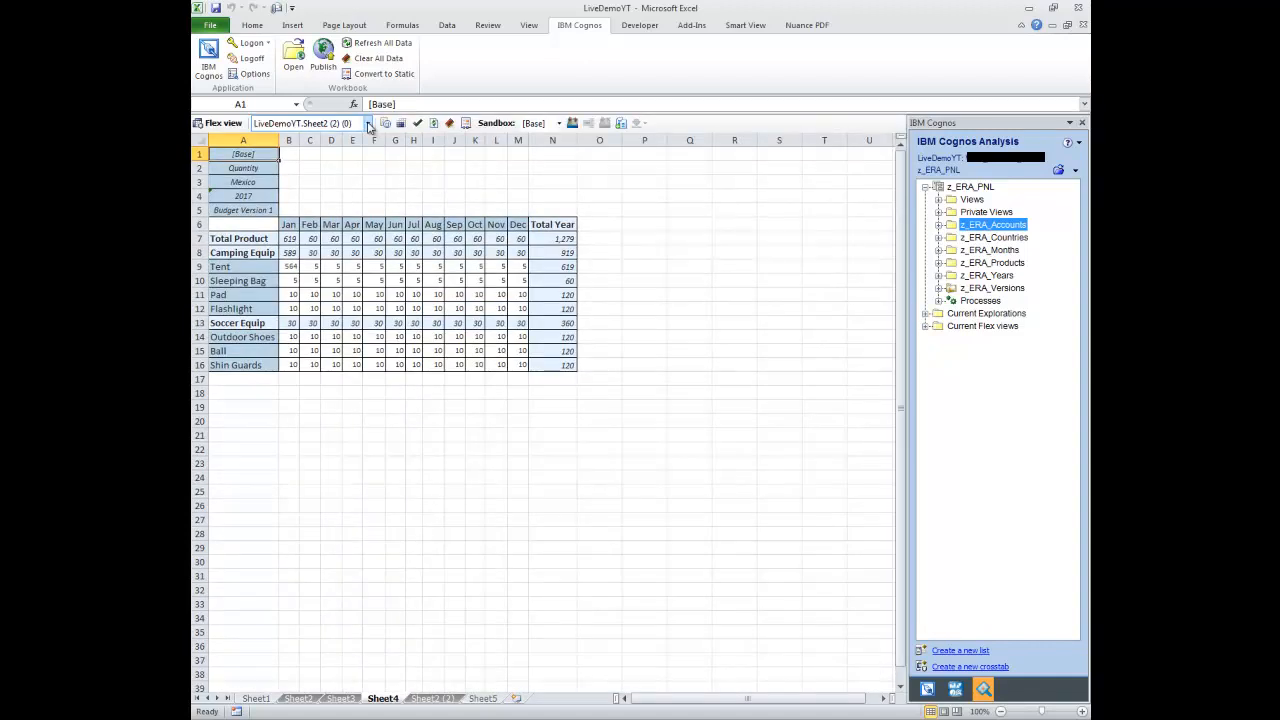
# Examine the Flex view's context cells, months and products on Sheet4 against the source crosstab on Sheet2 (2)
pyautogui.moveTo(264, 152); pyautogui.dragTo(563, 368)
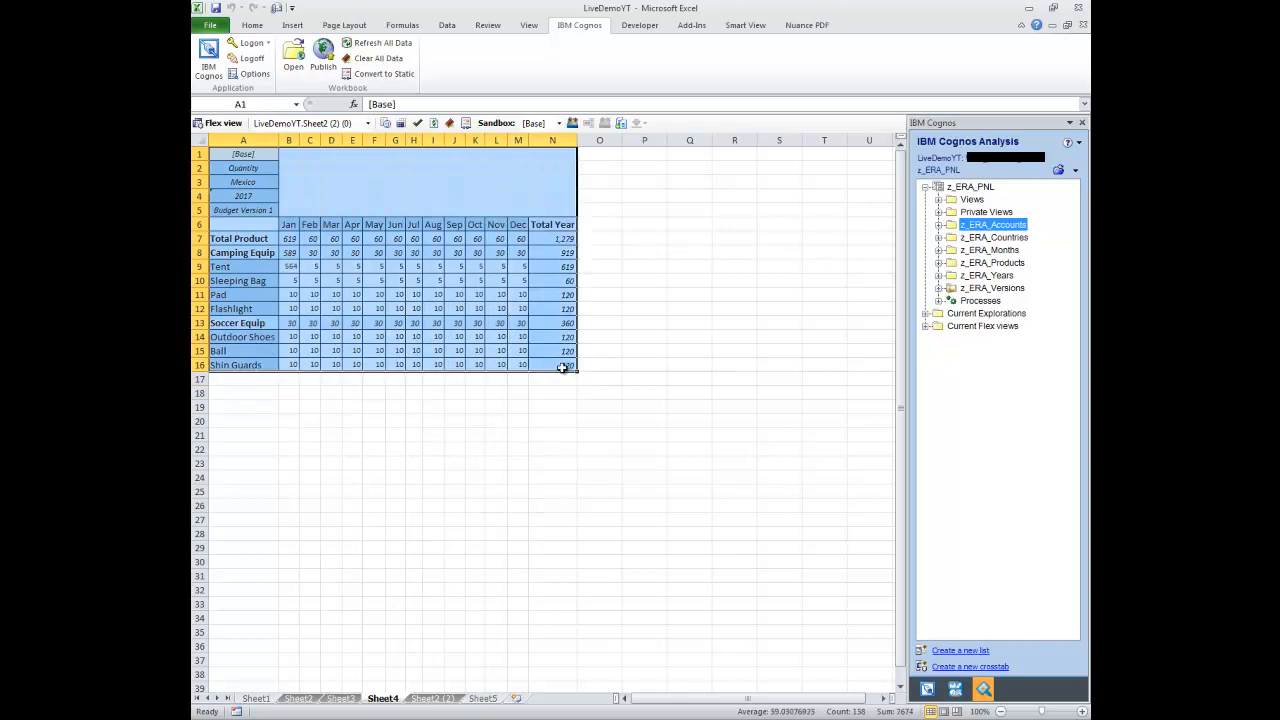
pyautogui.click(632, 381)
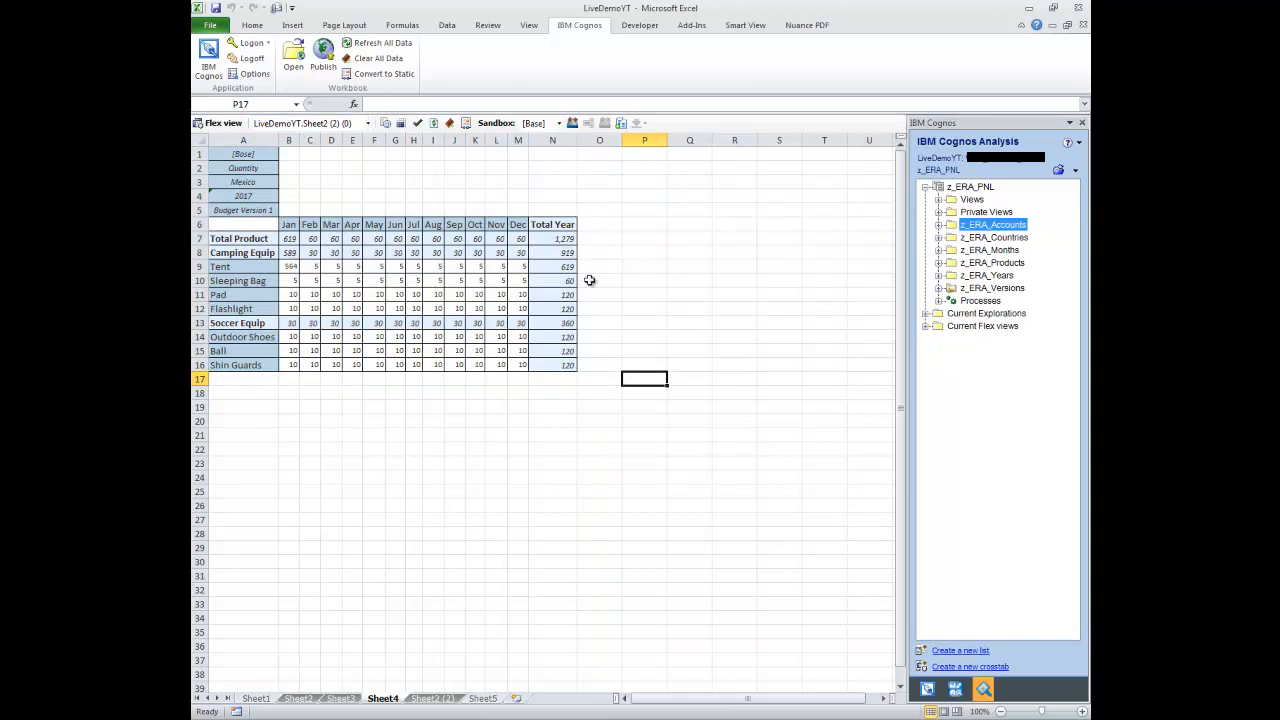
pyautogui.click(432, 698)
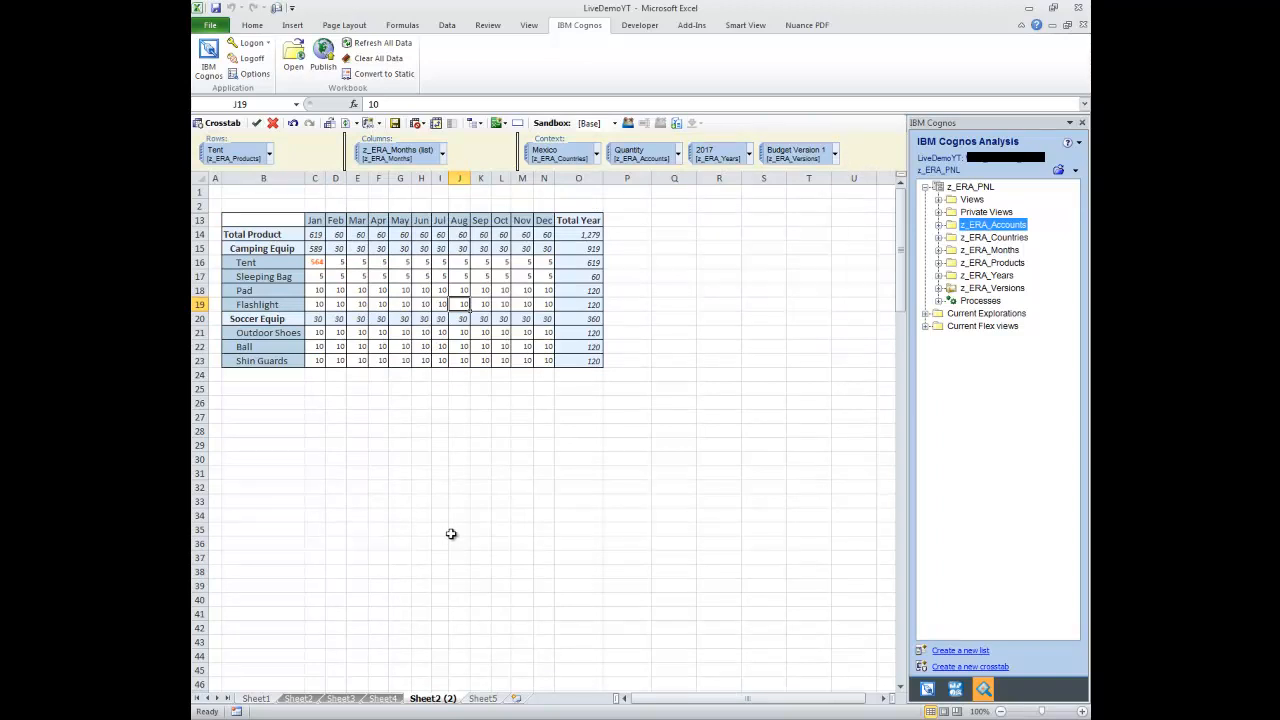
pyautogui.click(388, 698)
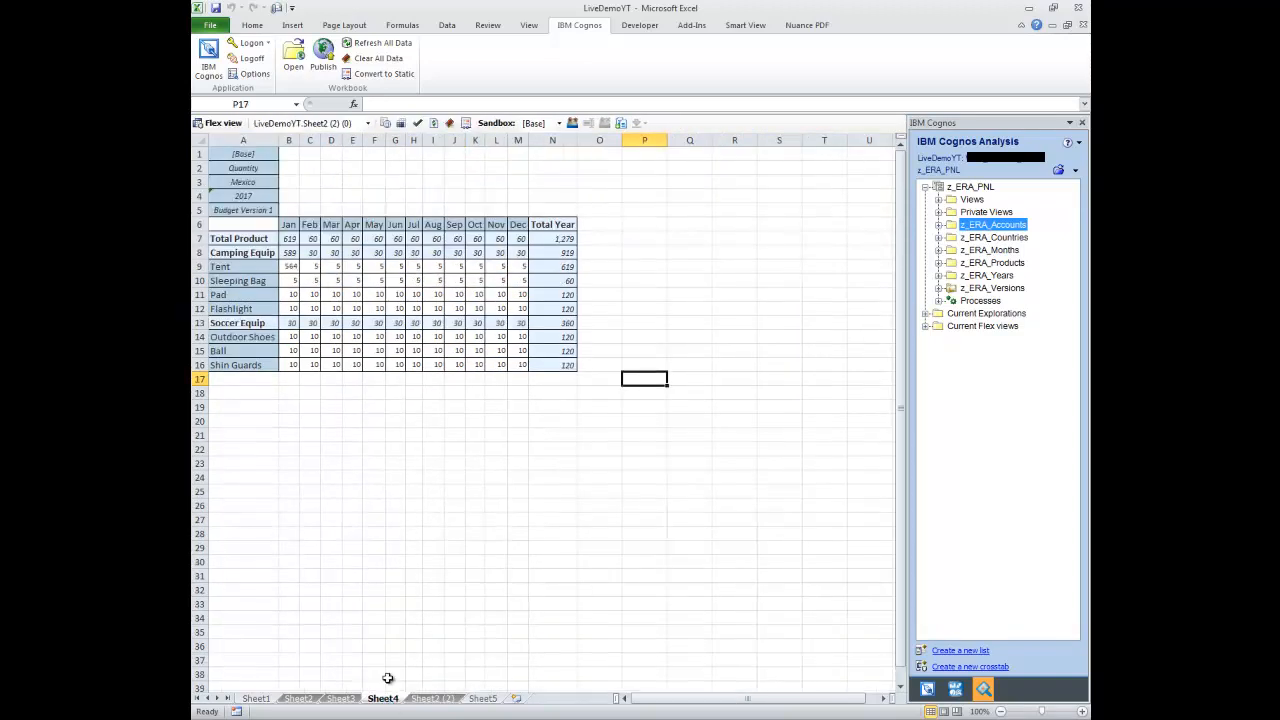
pyautogui.moveTo(250, 152); pyautogui.dragTo(551, 362)
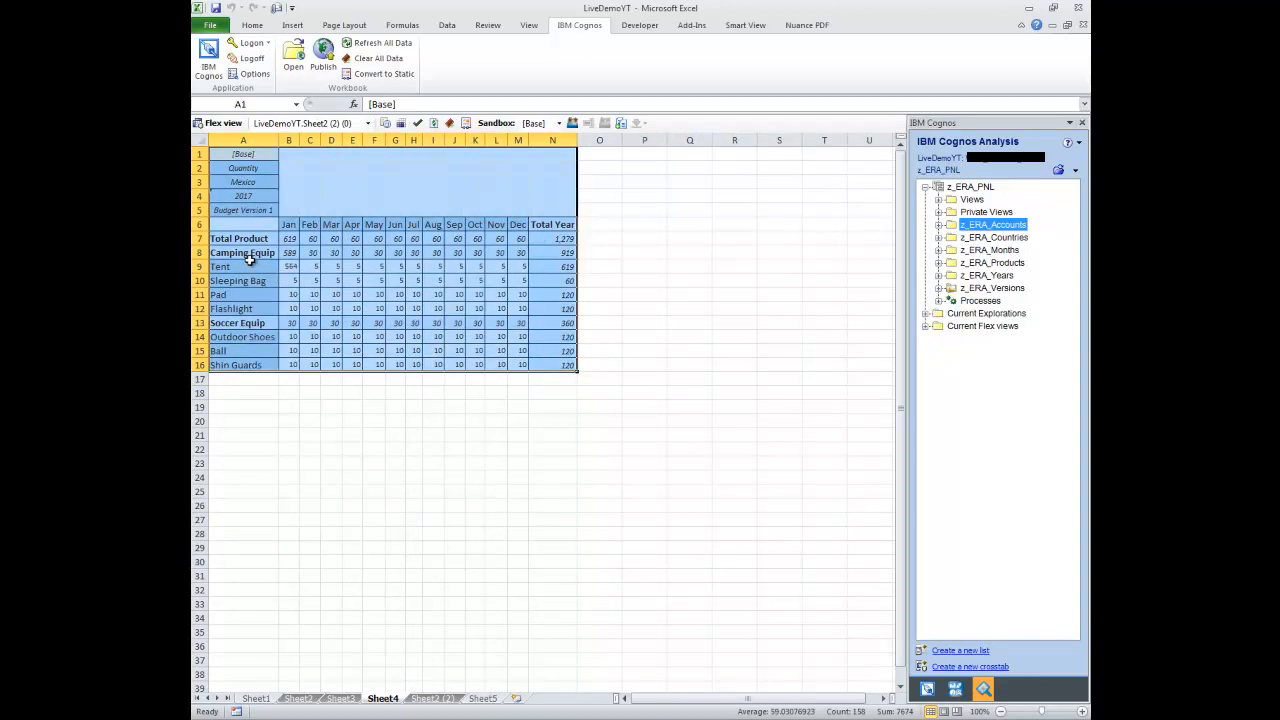
pyautogui.click(347, 200)
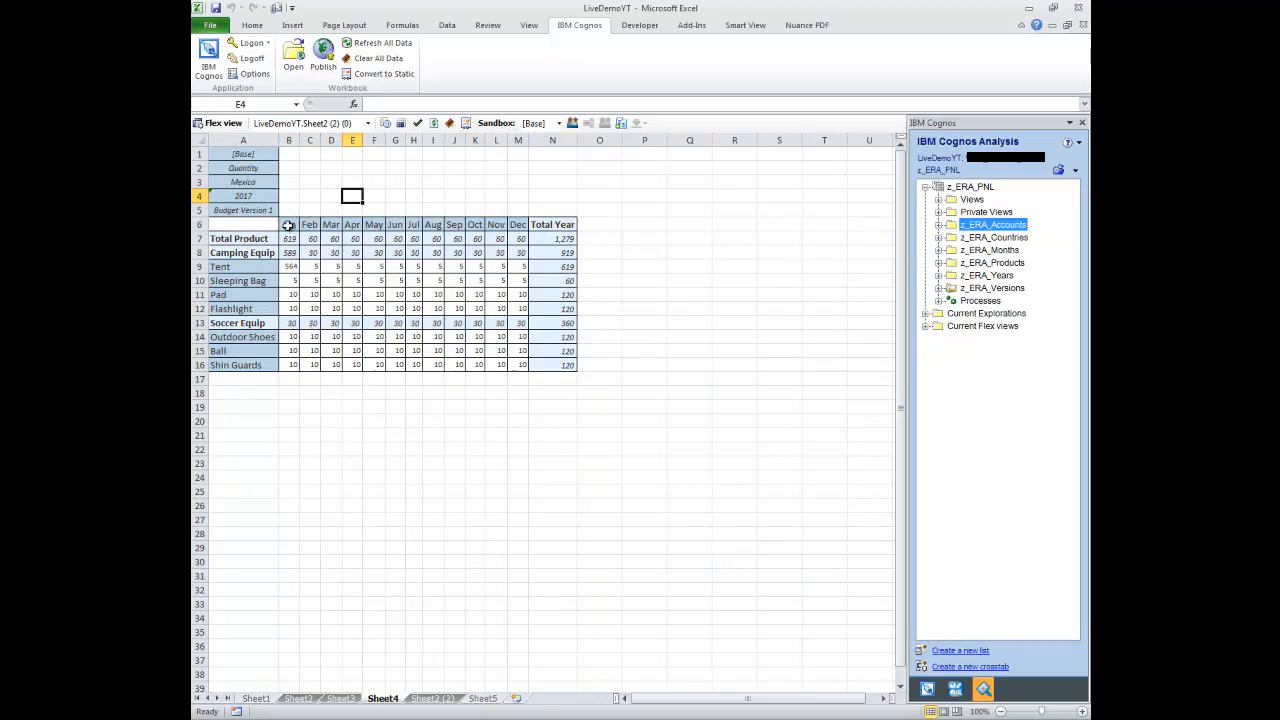
pyautogui.moveTo(300, 224); pyautogui.dragTo(517, 224)
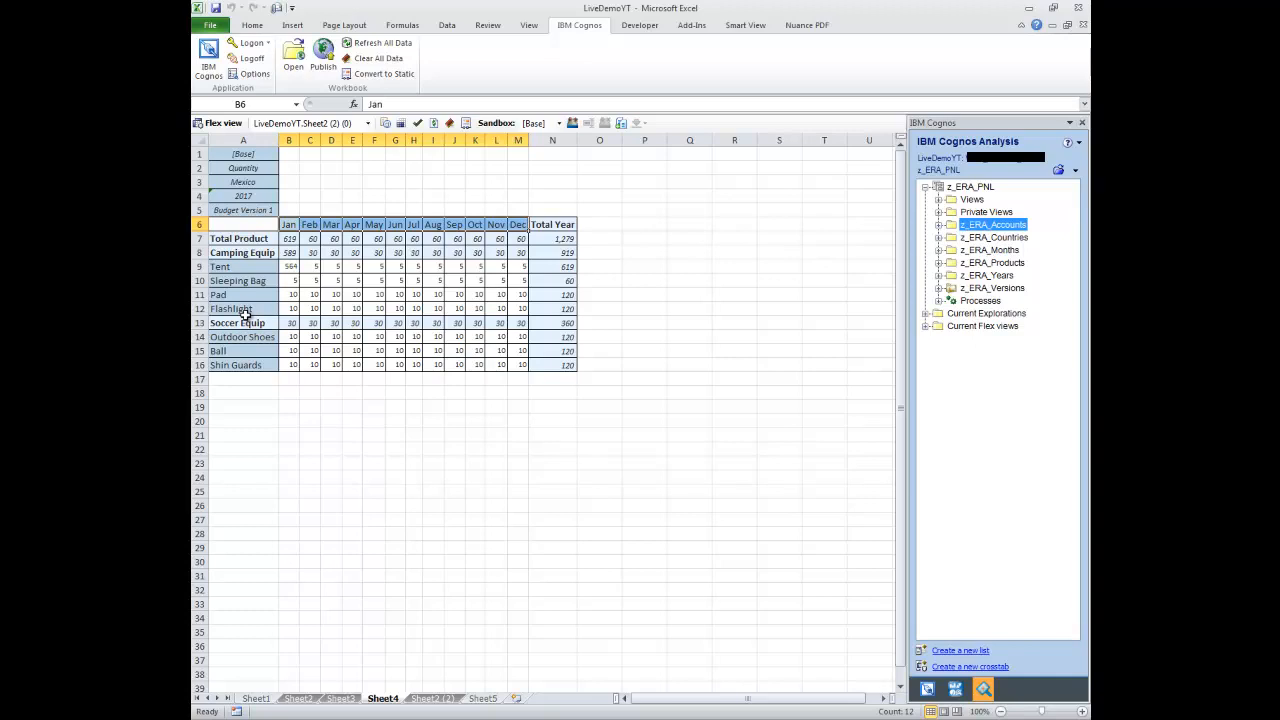
pyautogui.click(314, 267)
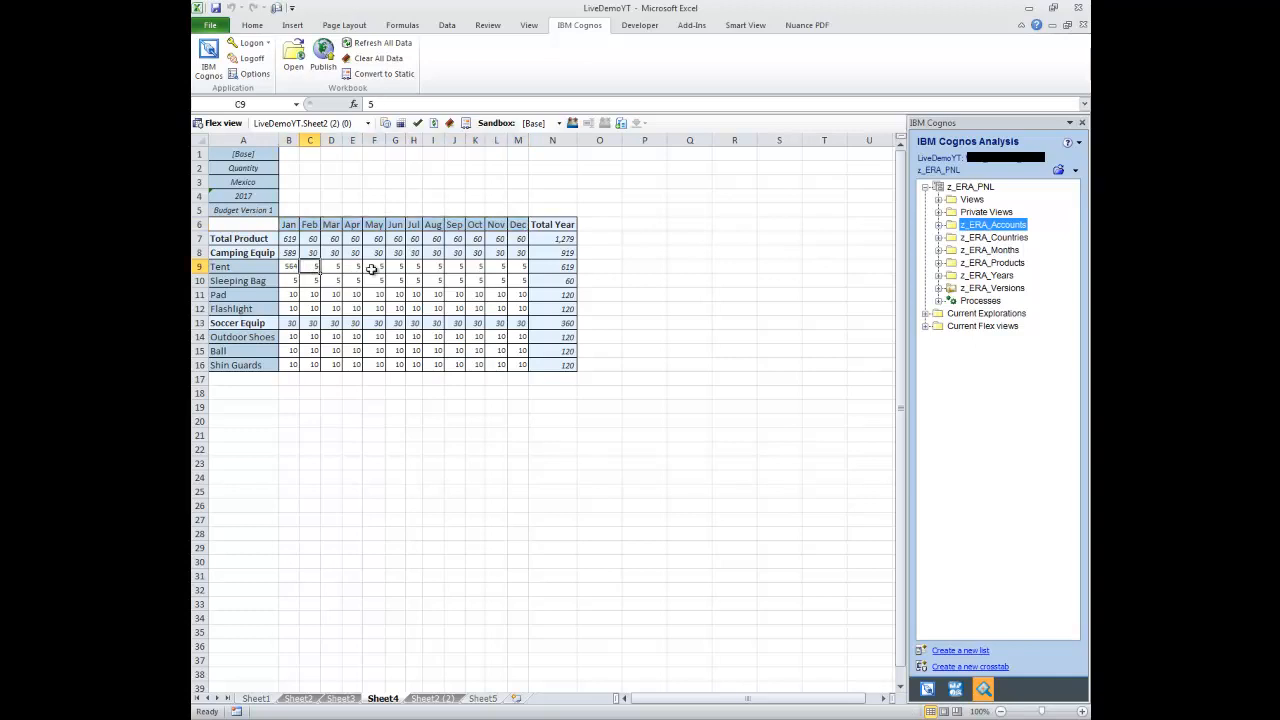
pyautogui.click(335, 267)
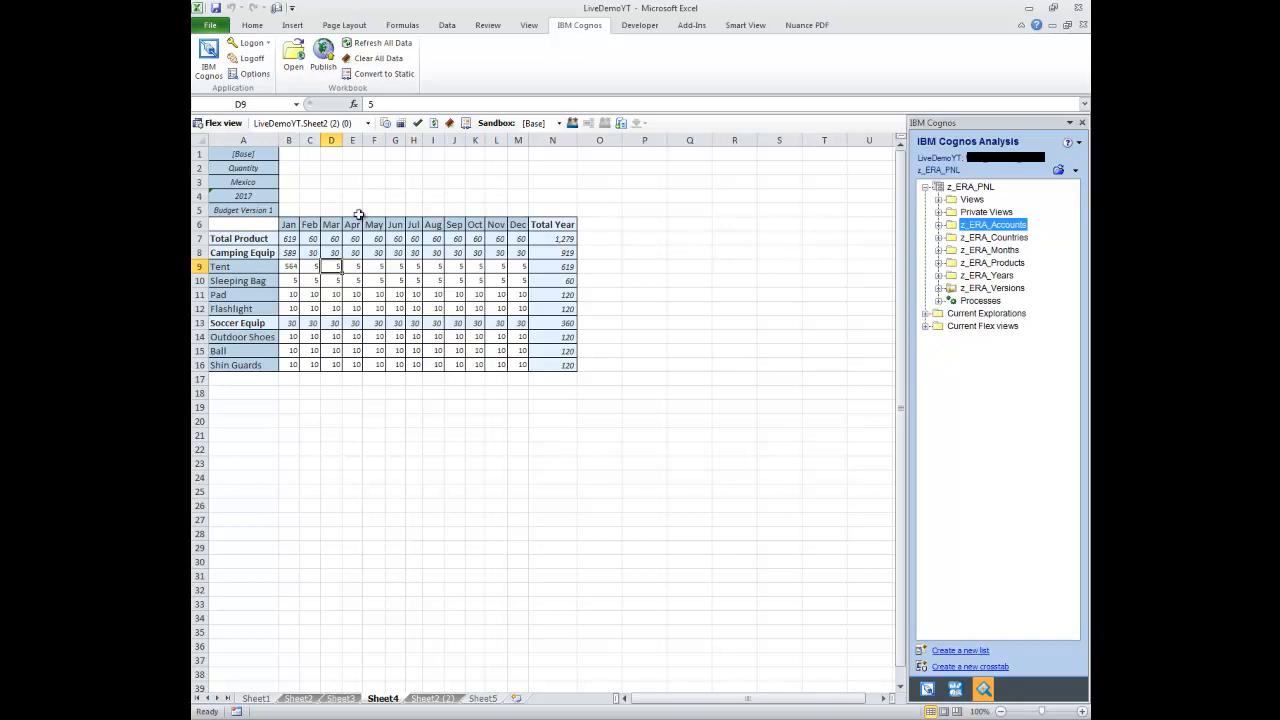
# Widen the January to December columns of the Flex view and set the February Tent quantity to 200
pyautogui.click(292, 140)
pyautogui.moveTo(292, 140); pyautogui.dragTo(512, 140)
pyautogui.click(320, 266)
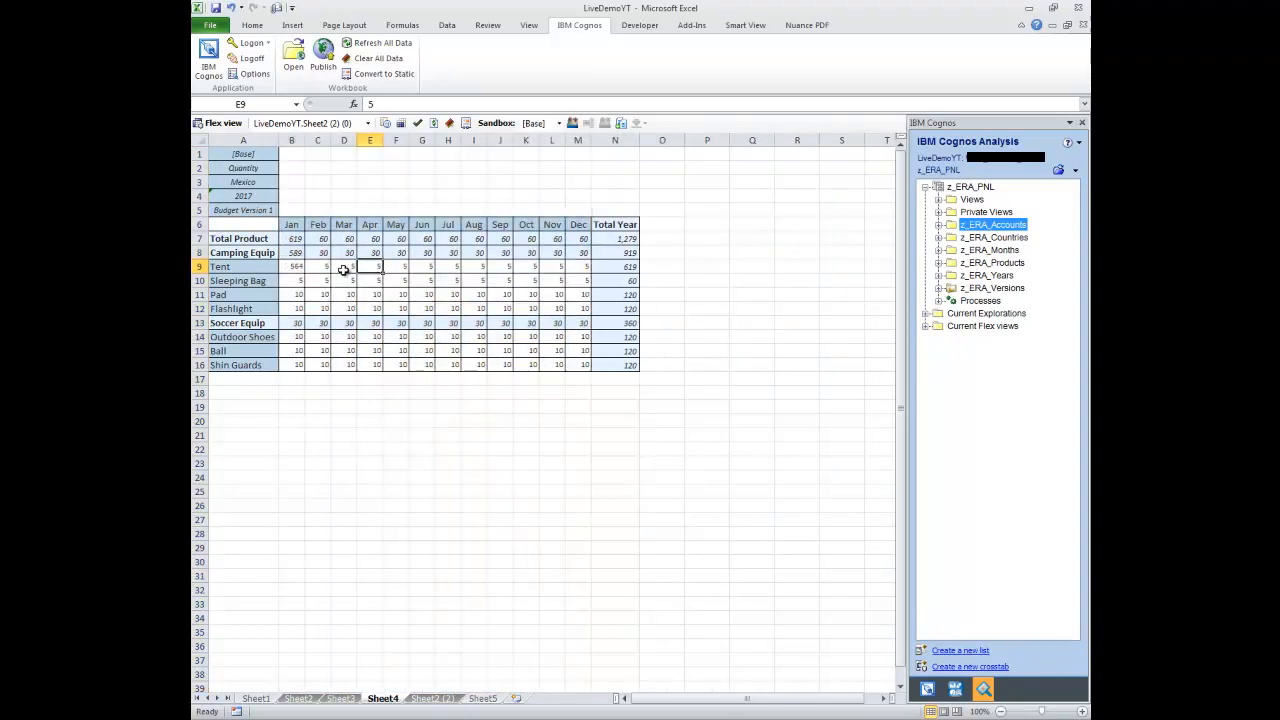
pyautogui.write('200')
pyautogui.press('Return')
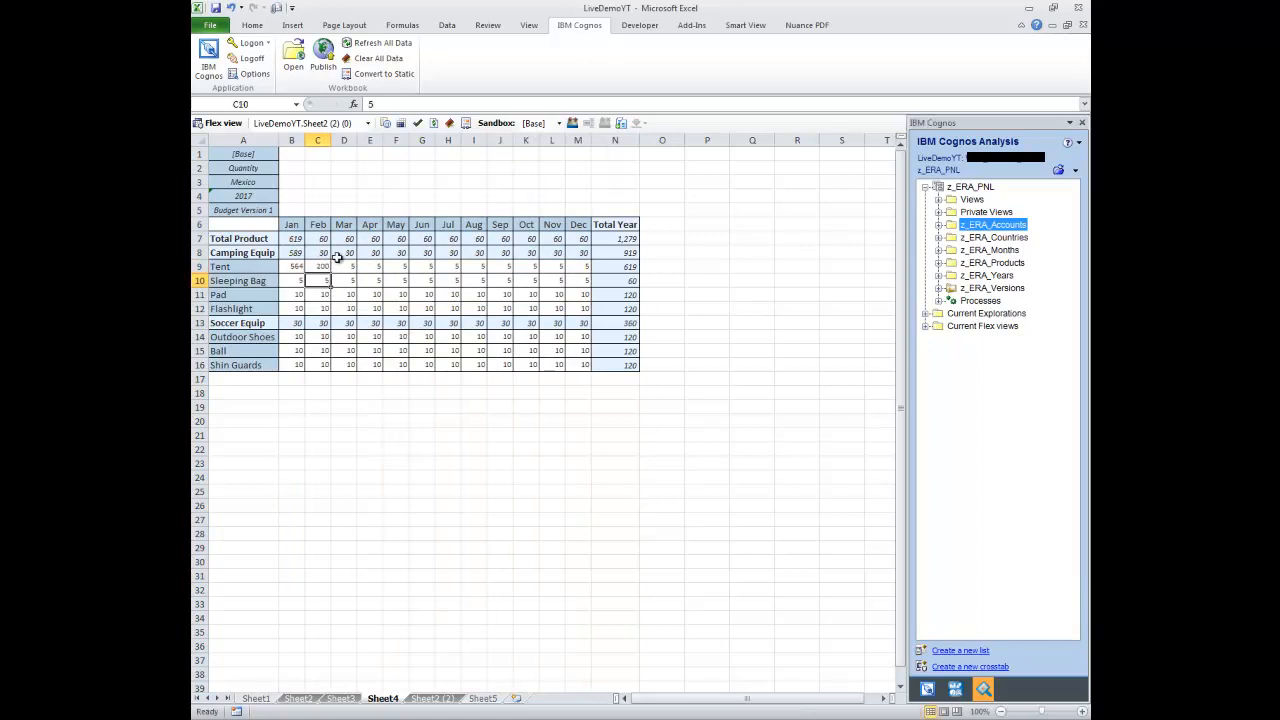
# Commit the changed February Tent quantity to the database and check the Tent row's Total Year and February cells
pyautogui.click(419, 123)
pyautogui.click(677, 405)
pyautogui.click(627, 266)
pyautogui.click(322, 267)
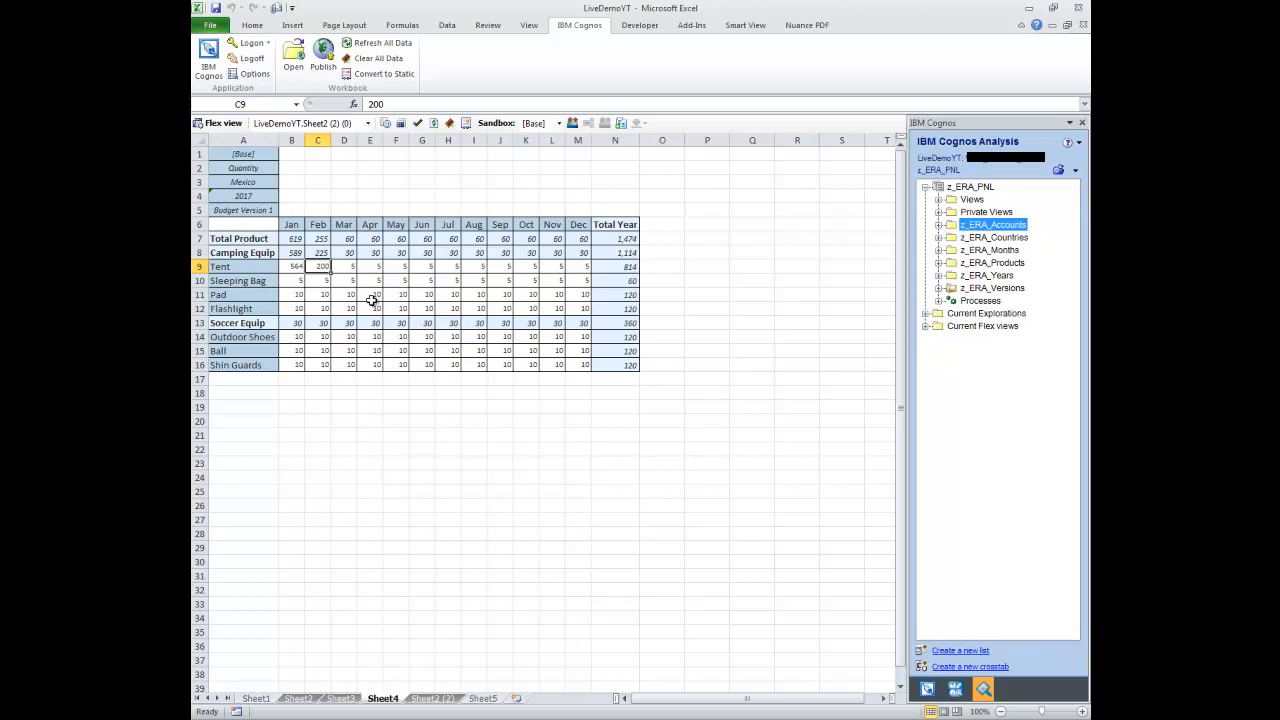
pyautogui.click(246, 379)
pyautogui.click(245, 421)
pyautogui.click(246, 476)
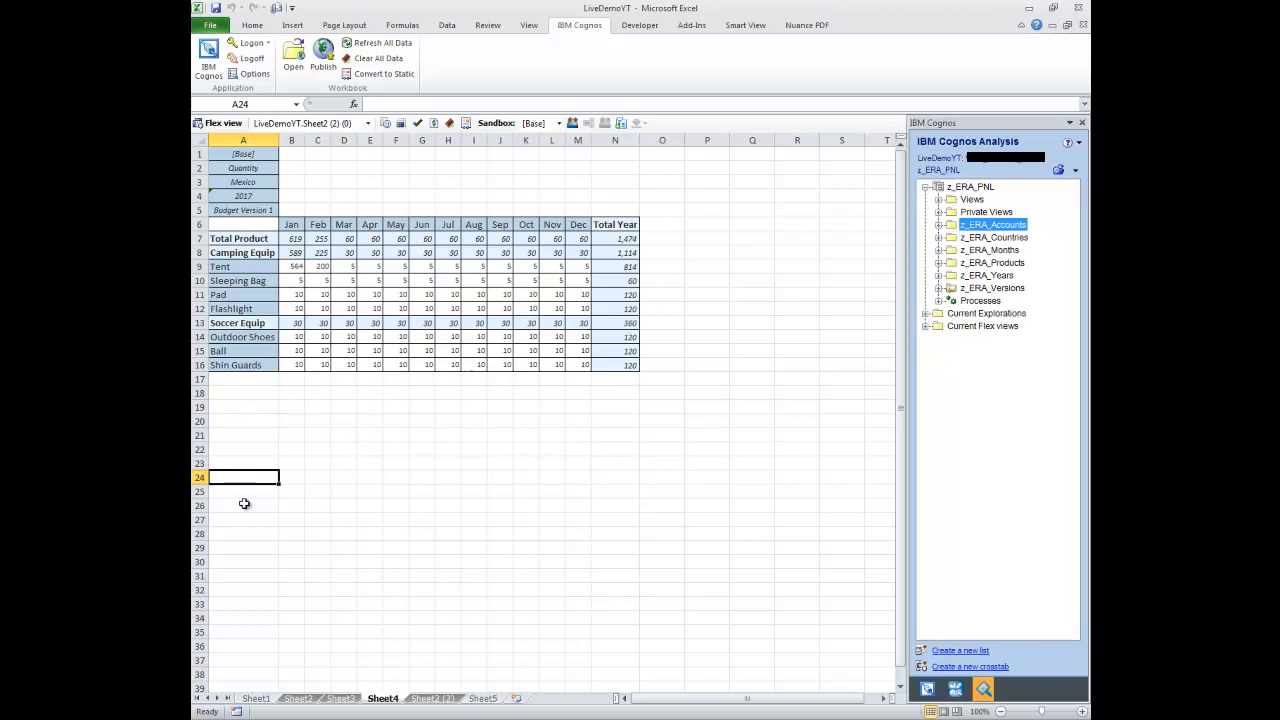
pyautogui.click(250, 381)
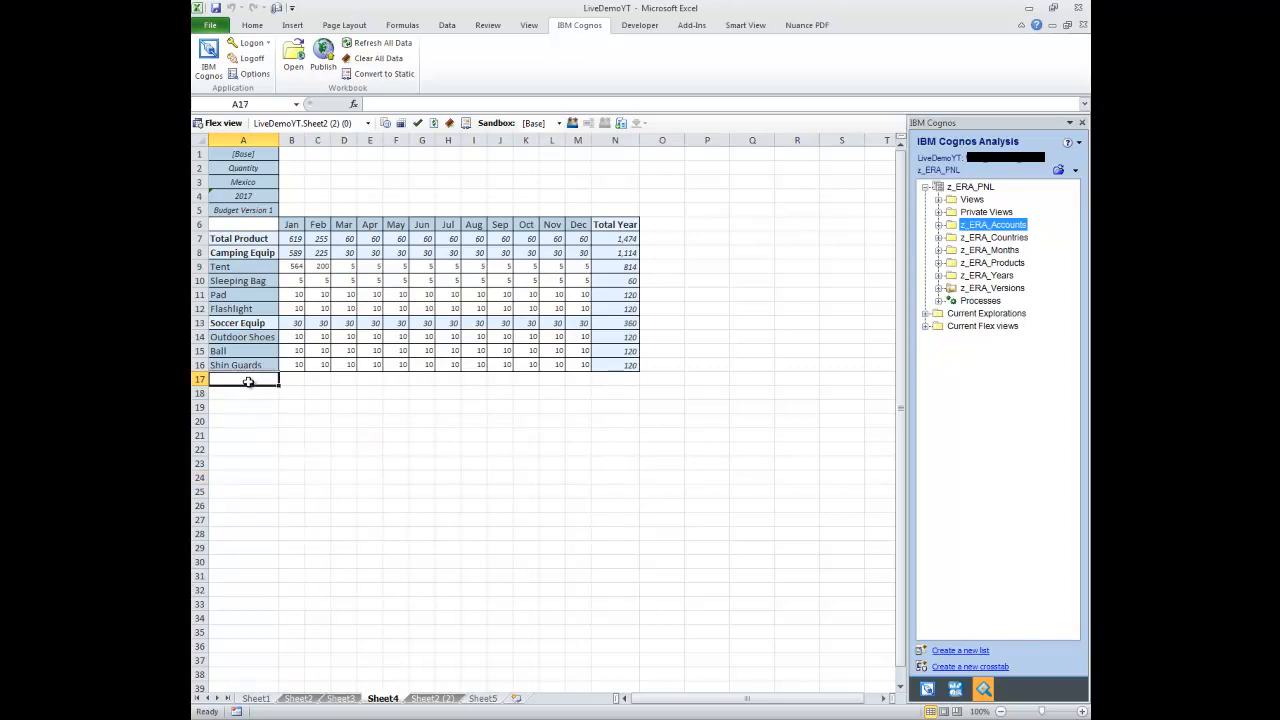
pyautogui.moveTo(252, 240); pyautogui.dragTo(251, 366)
pyautogui.click(251, 405)
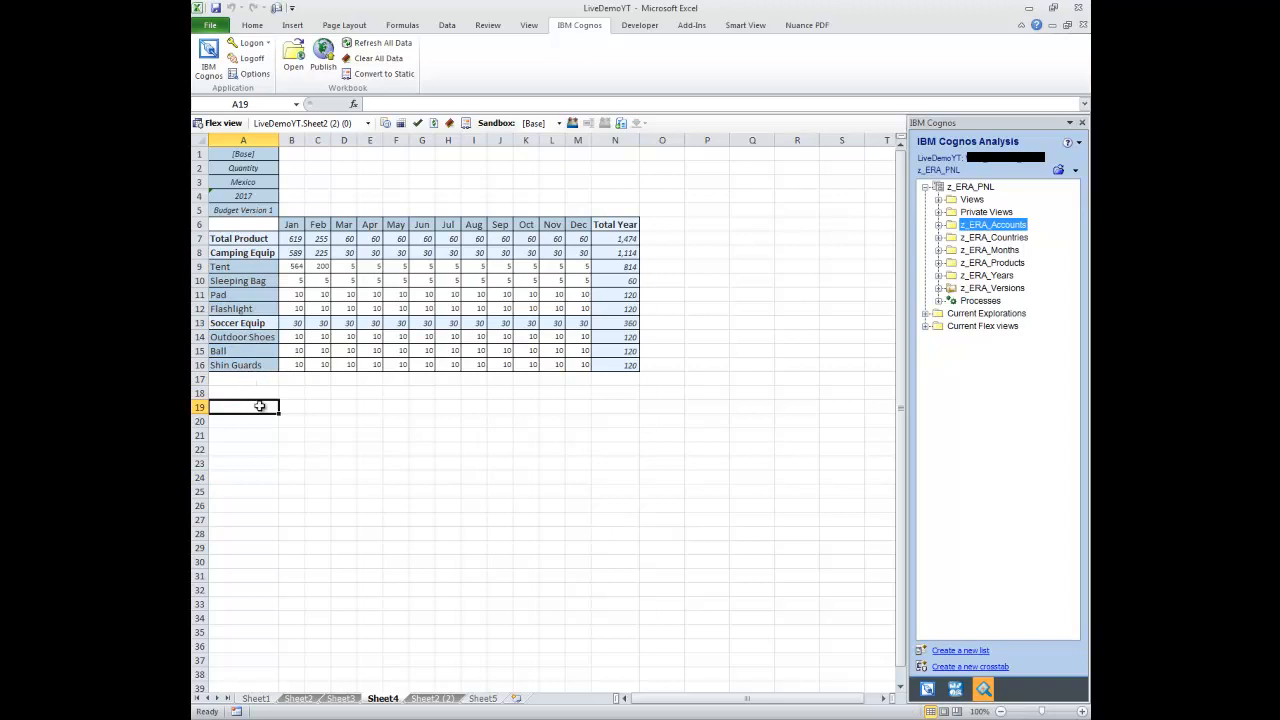
pyautogui.click(251, 380)
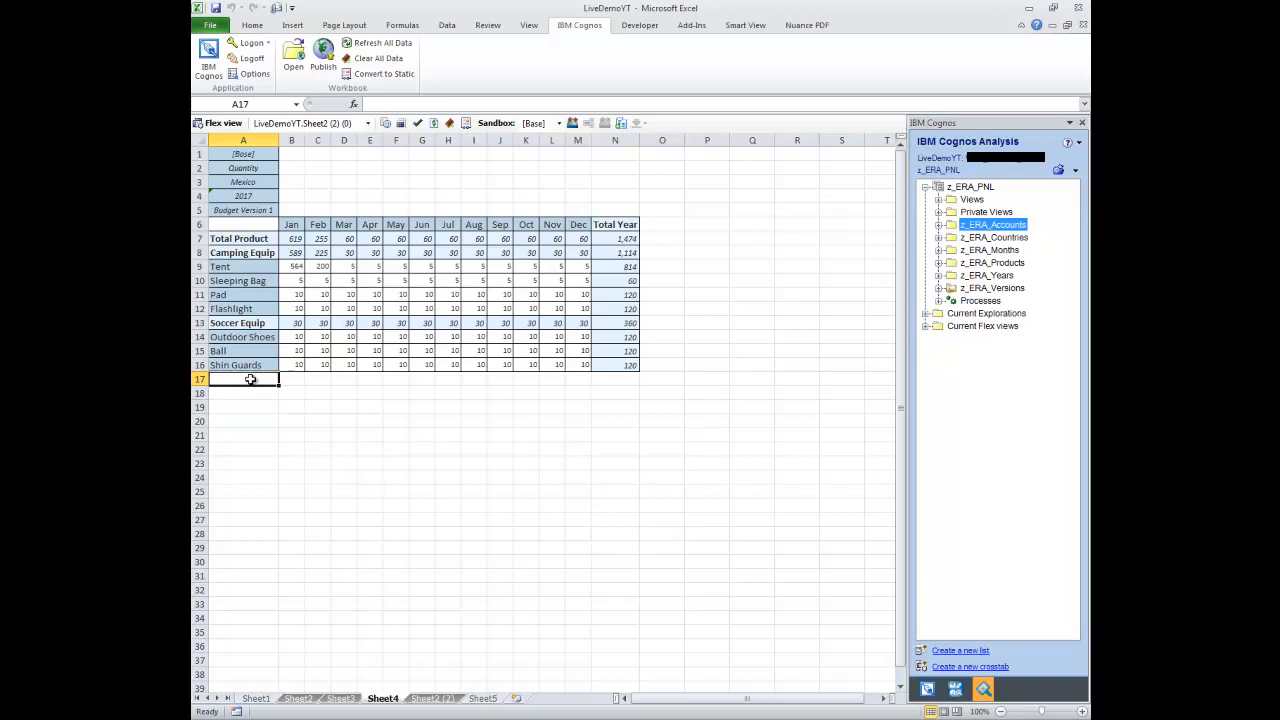
# Examine the fully expanded z_ERA_Products hierarchy in the Replace Members selection for the product rows, then cancel it
pyautogui.click(251, 363)
pyautogui.moveTo(251, 238); pyautogui.dragTo(238, 362)
pyautogui.rightClick(240, 353)
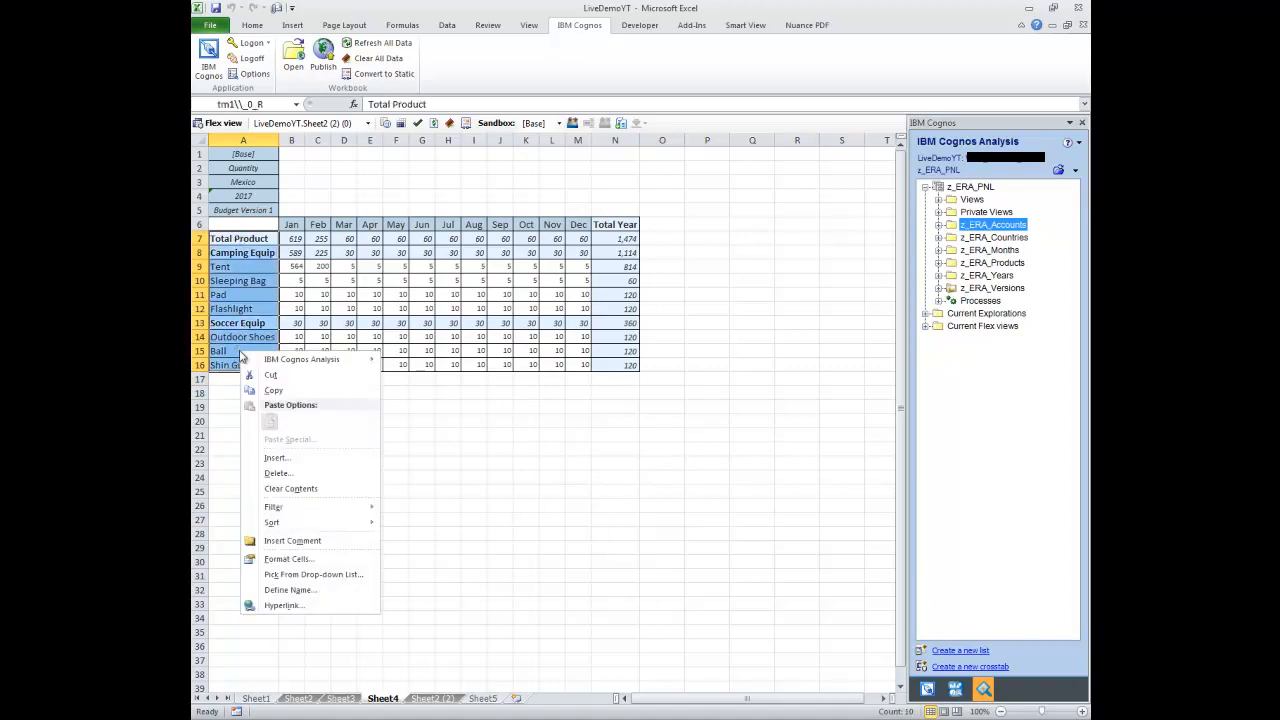
pyautogui.moveTo(300, 360)
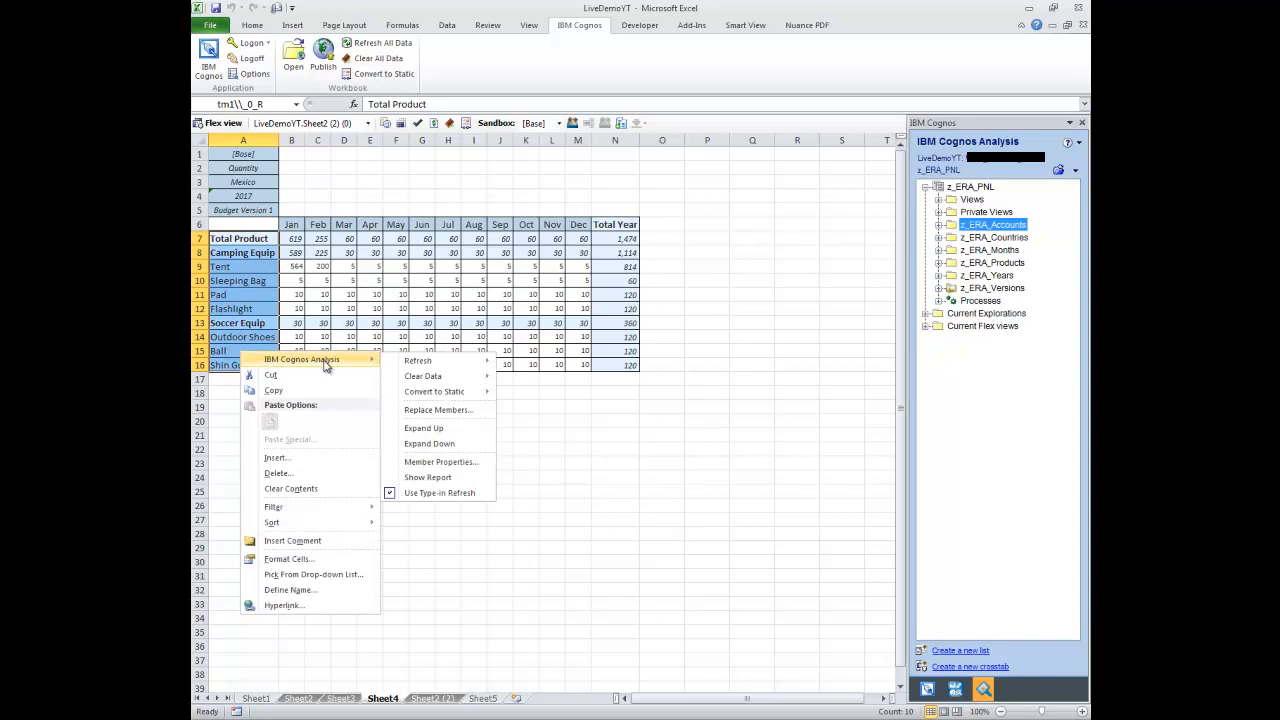
pyautogui.click(420, 411)
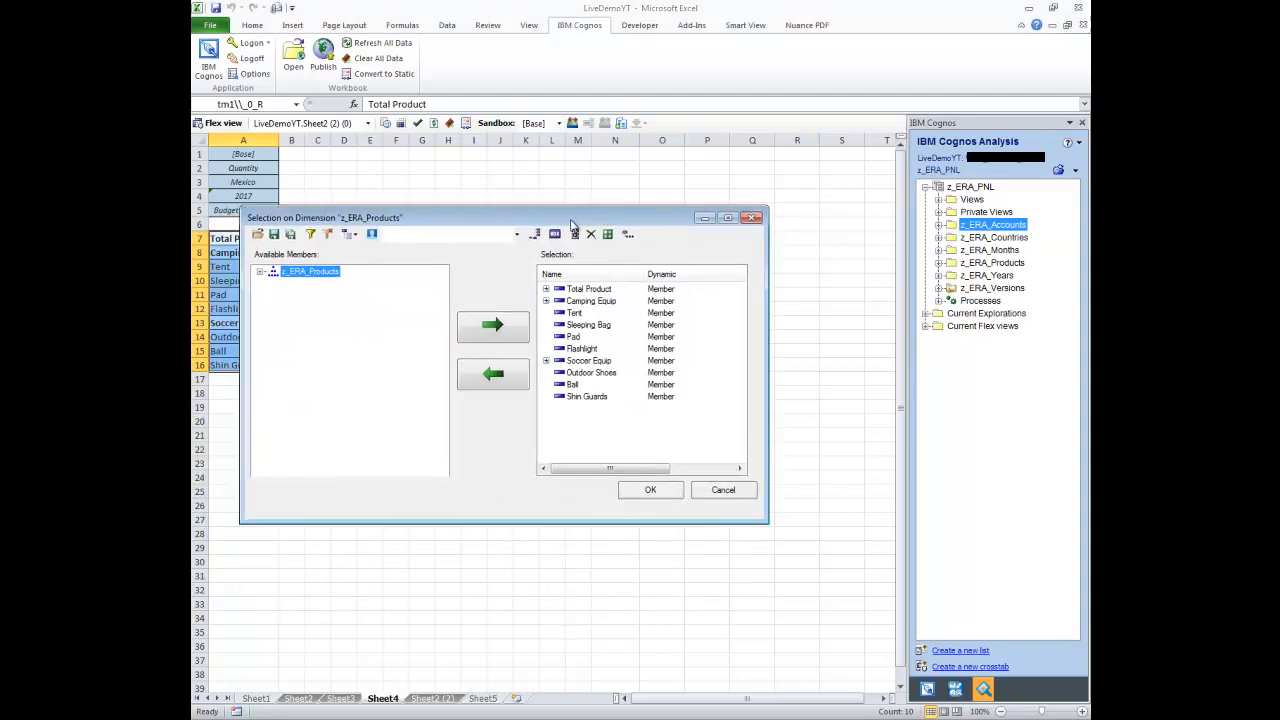
pyautogui.click(260, 272)
pyautogui.click(273, 283)
pyautogui.click(286, 305)
pyautogui.click(287, 295)
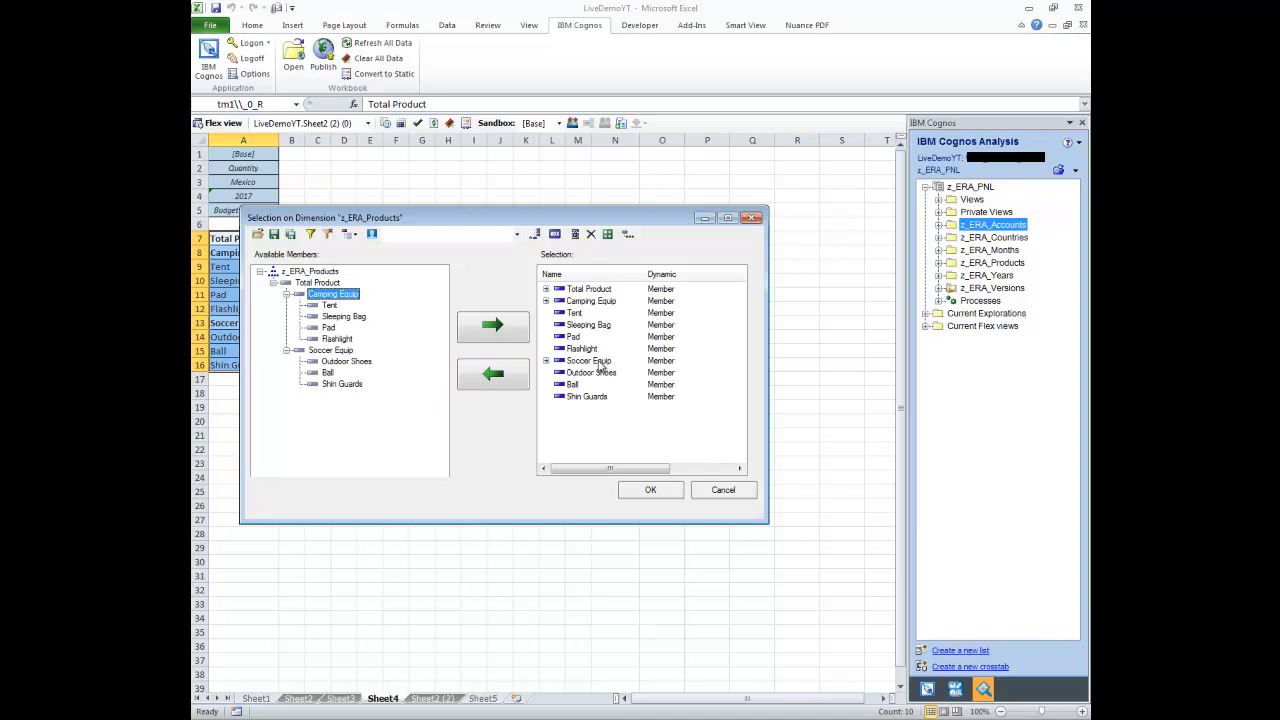
pyautogui.click(724, 490)
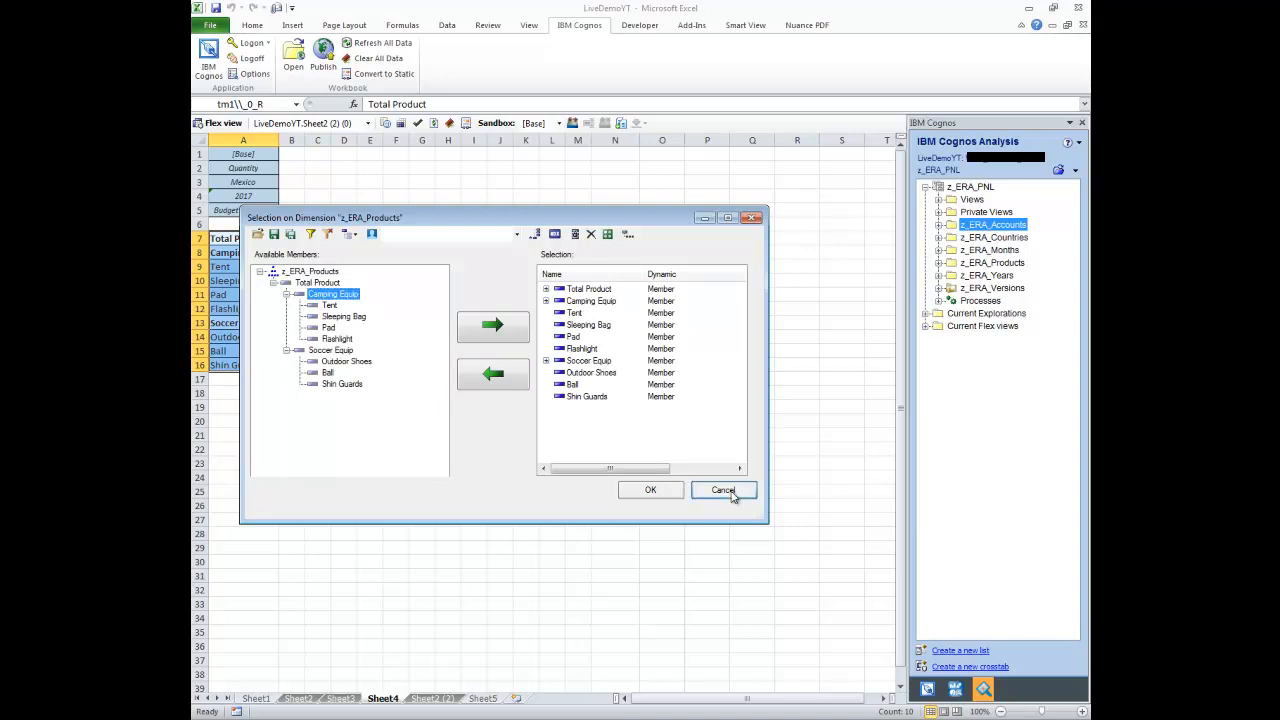
pyautogui.moveTo(255, 373)
pyautogui.mouseDown()
pyautogui.moveTo(254, 479)
pyautogui.moveTo(257, 372)
pyautogui.mouseUp()
pyautogui.click(366, 490)
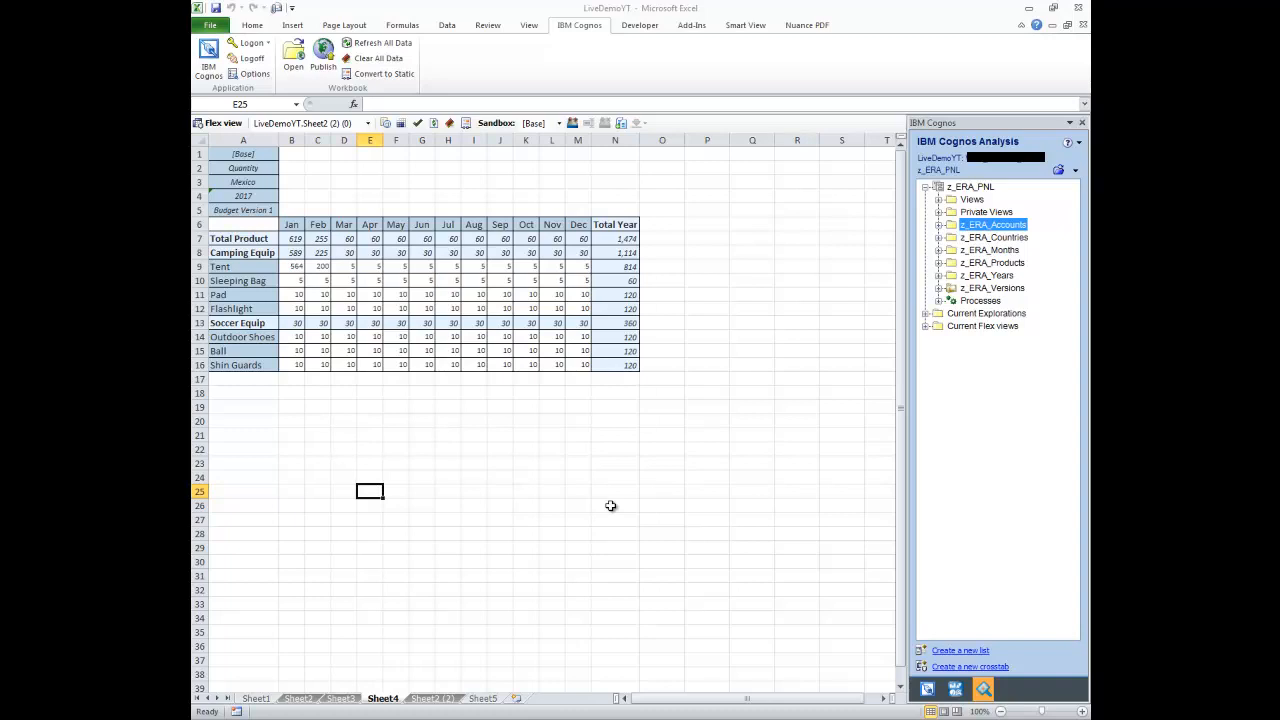
pyautogui.moveTo(372, 448); pyautogui.dragTo(402, 449)
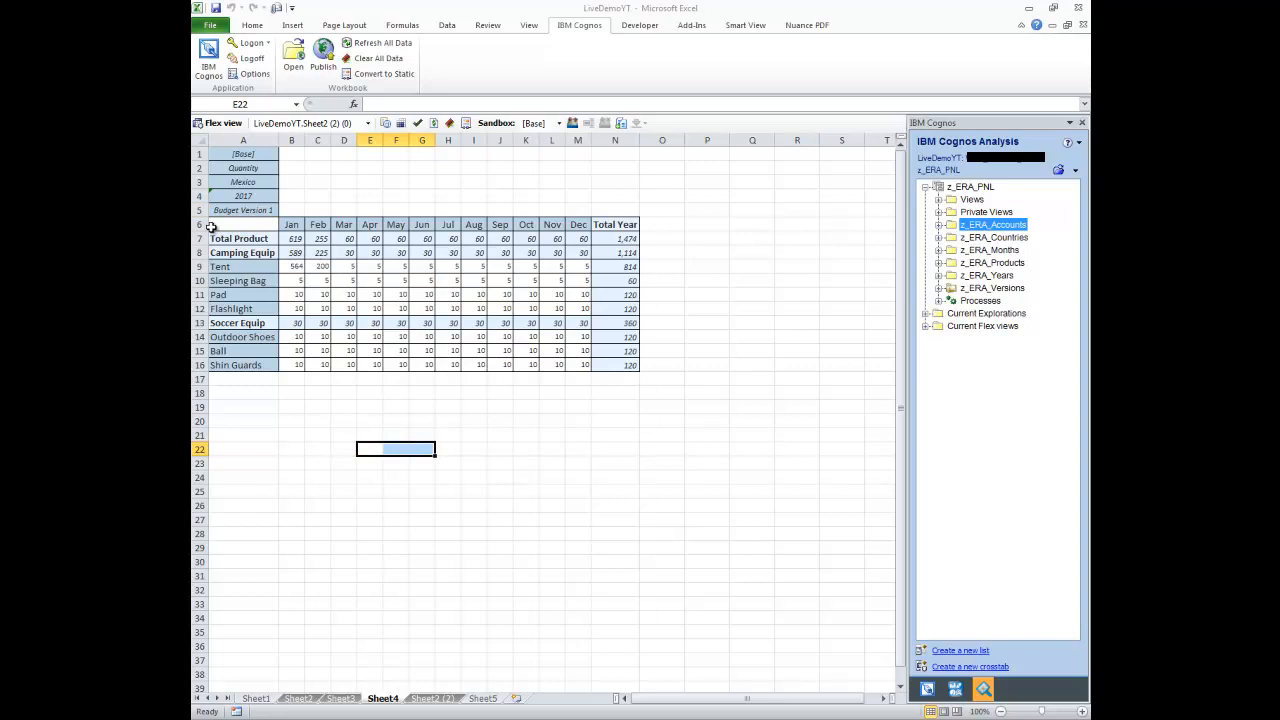
pyautogui.moveTo(243, 224); pyautogui.dragTo(634, 366)
pyautogui.click(353, 221)
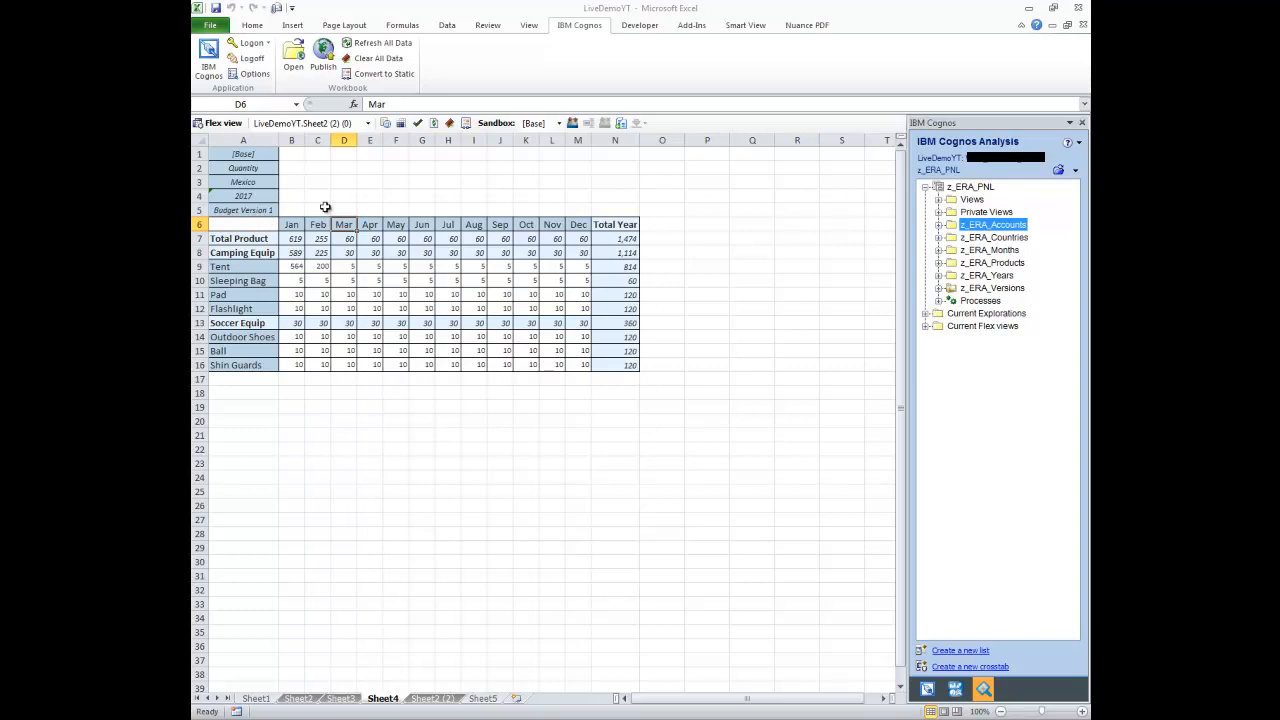
pyautogui.moveTo(250, 154); pyautogui.dragTo(260, 208)
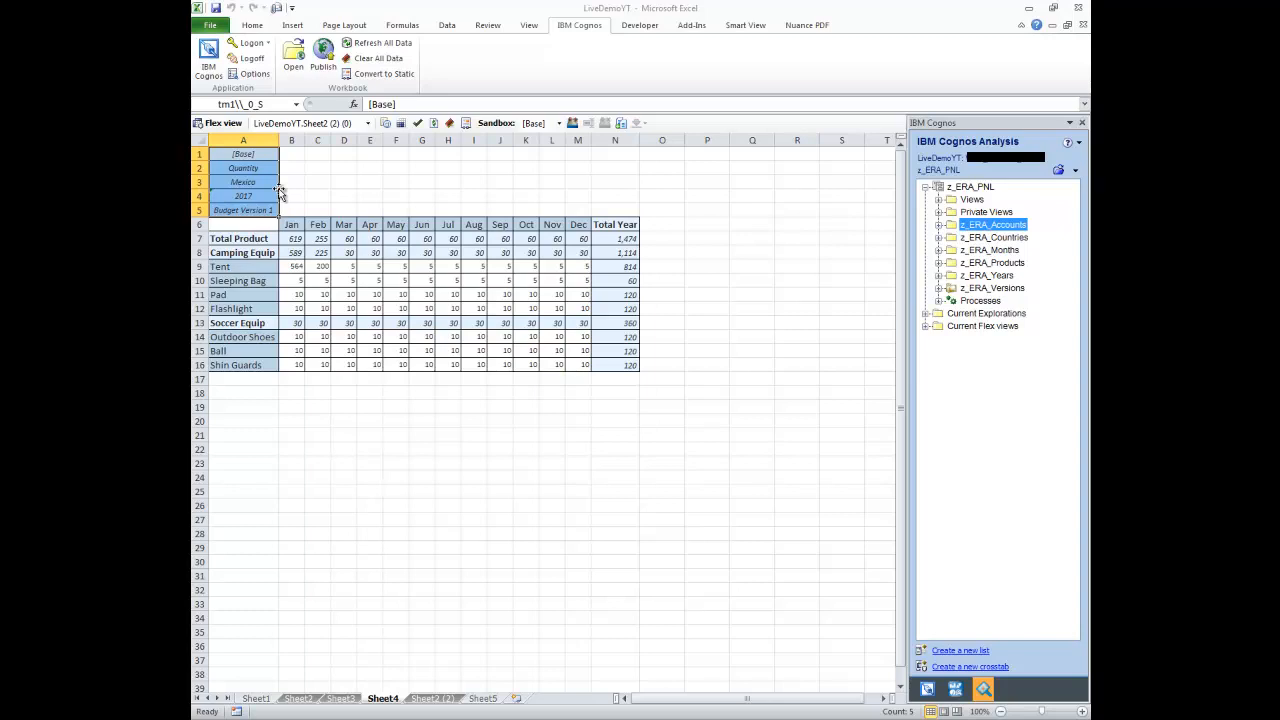
# Insert four blank rows between the Budget Version 1 context cell and the month header row
pyautogui.click(202, 226)
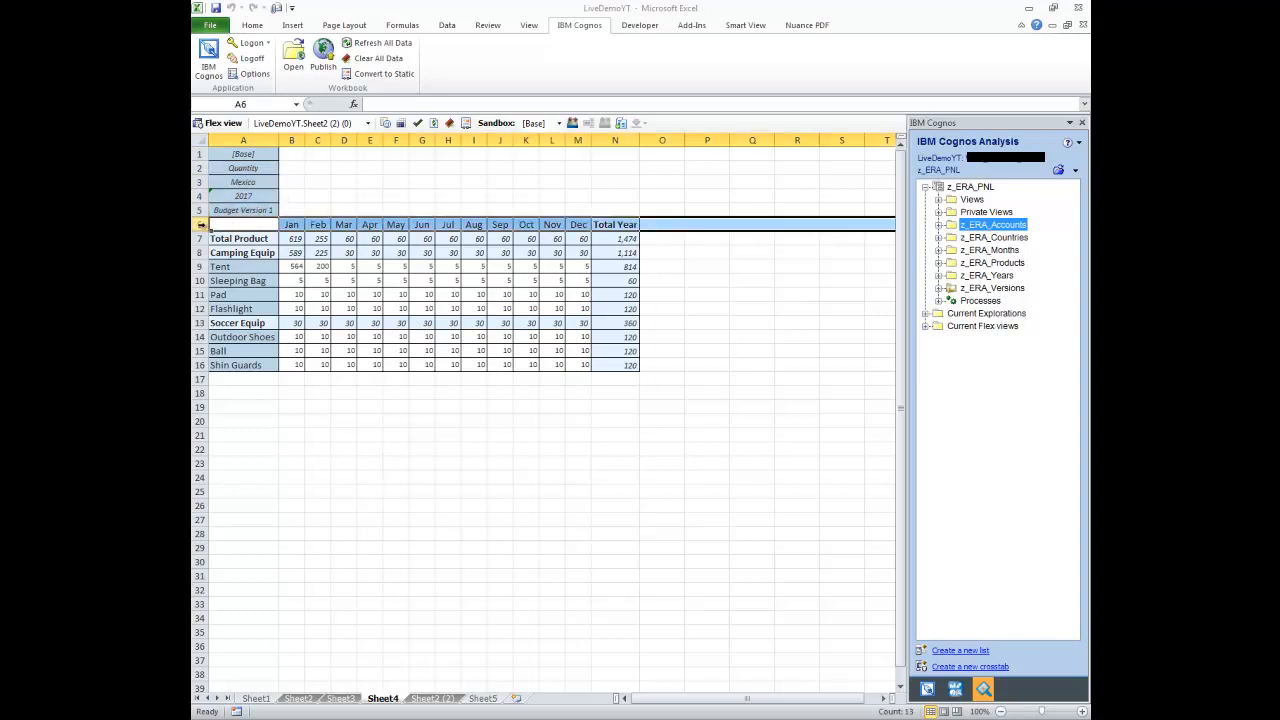
pyautogui.click(252, 211)
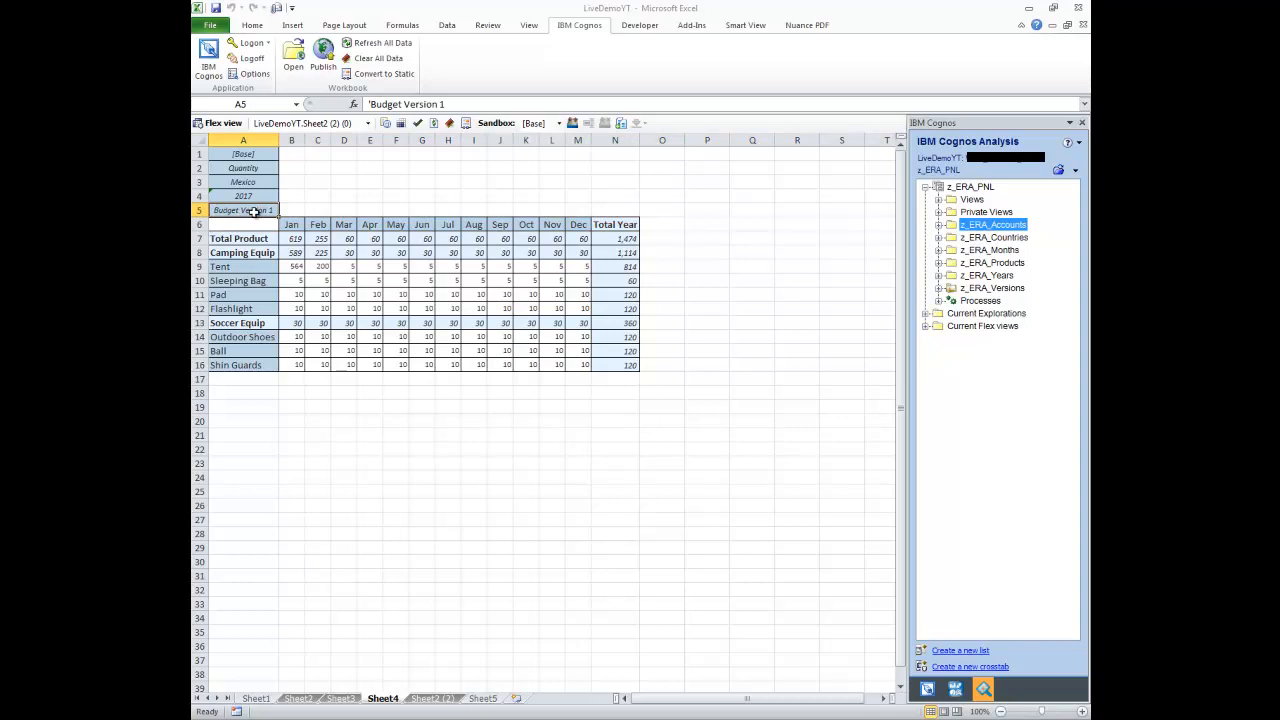
pyautogui.click(202, 224)
pyautogui.rightClick(204, 224)
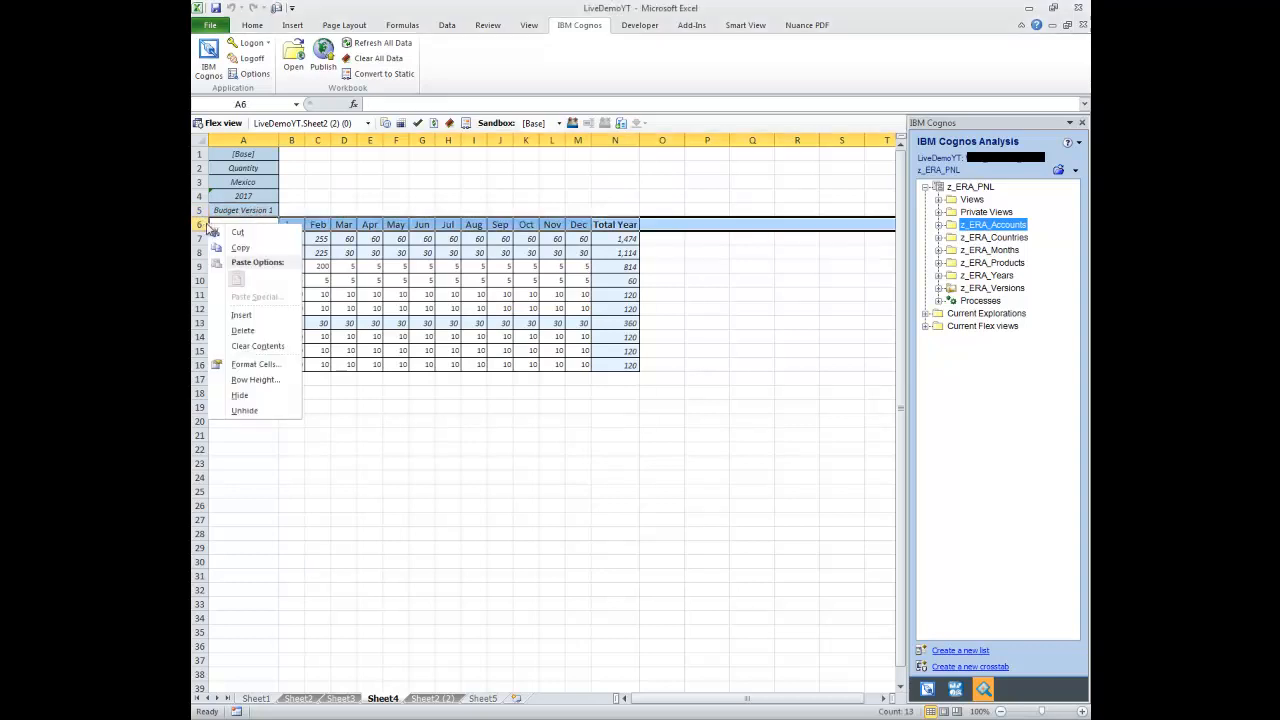
pyautogui.click(241, 315)
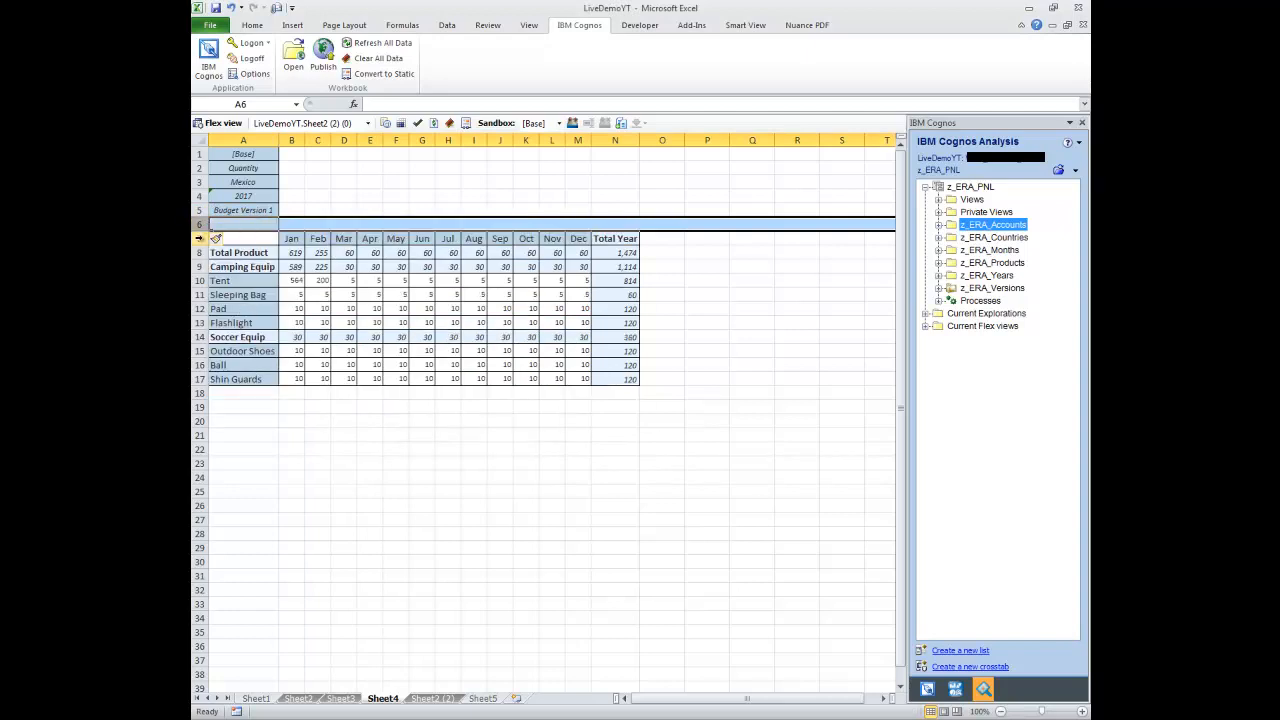
pyautogui.moveTo(203, 224); pyautogui.dragTo(203, 252)
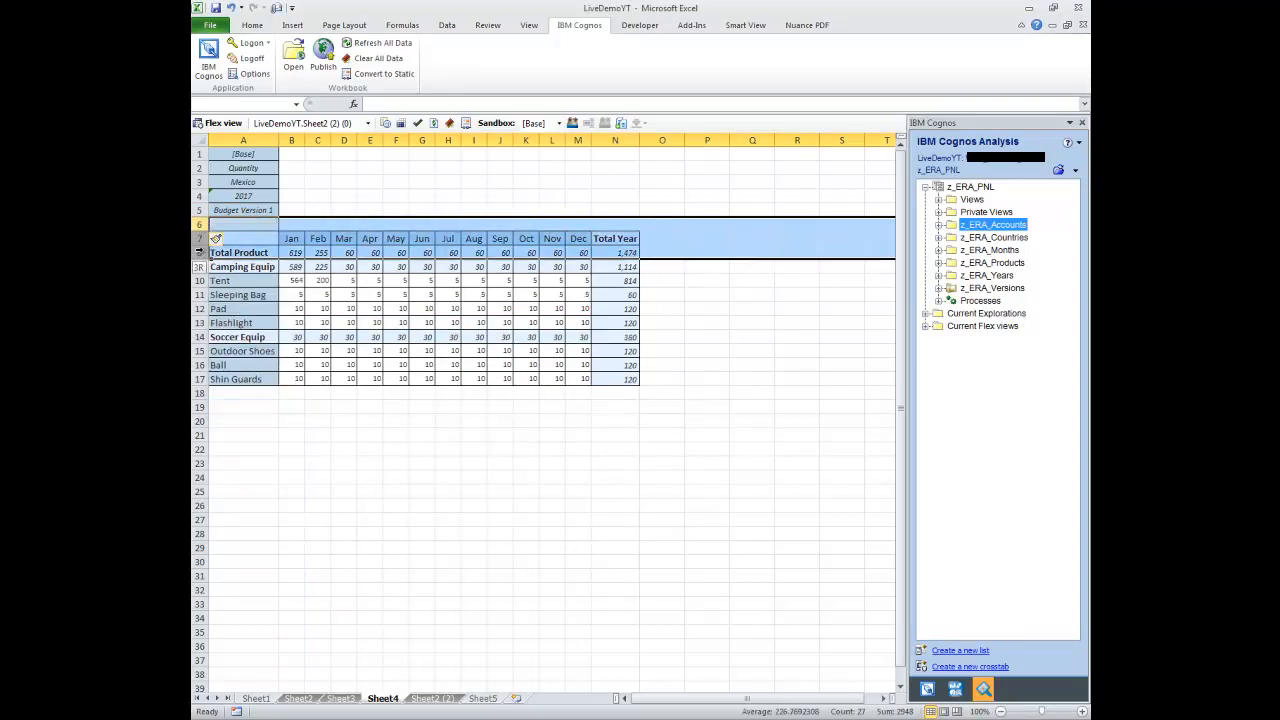
pyautogui.rightClick(203, 244)
pyautogui.click(237, 332)
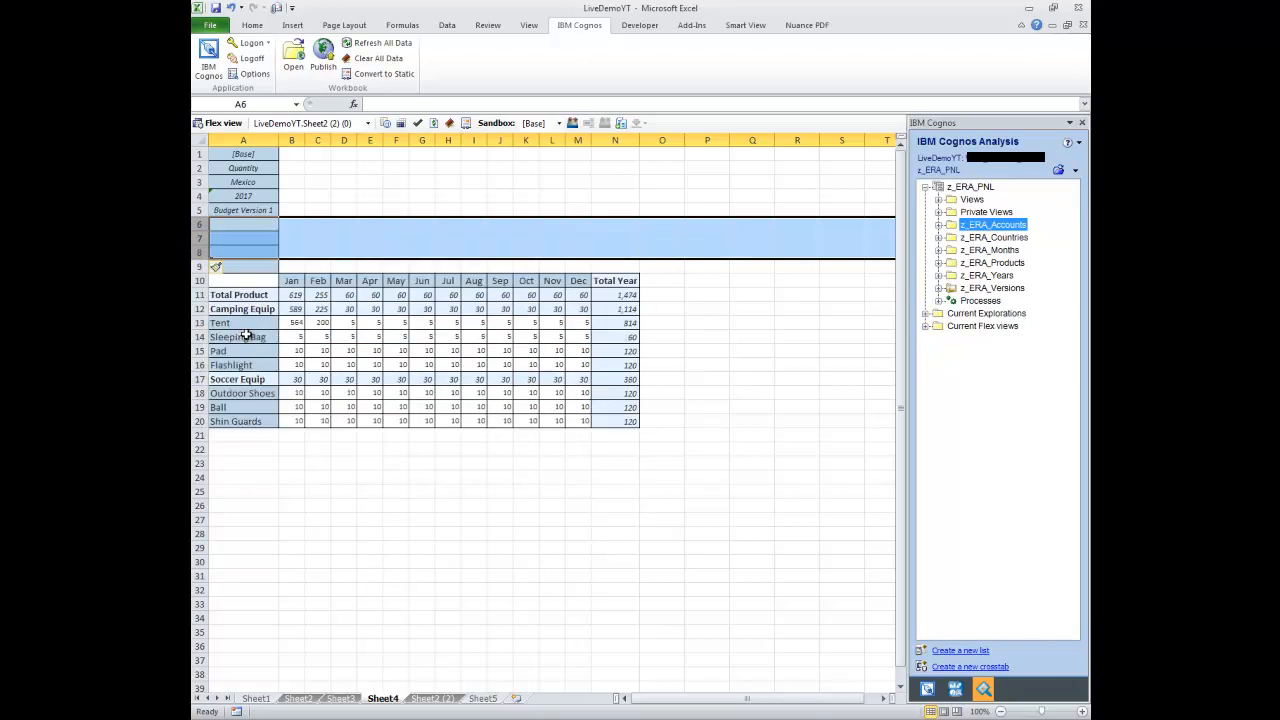
# Copy the plain formatting of cell B6 onto the inserted rows 6 to 9 to remove their blue fill
pyautogui.click(336, 245)
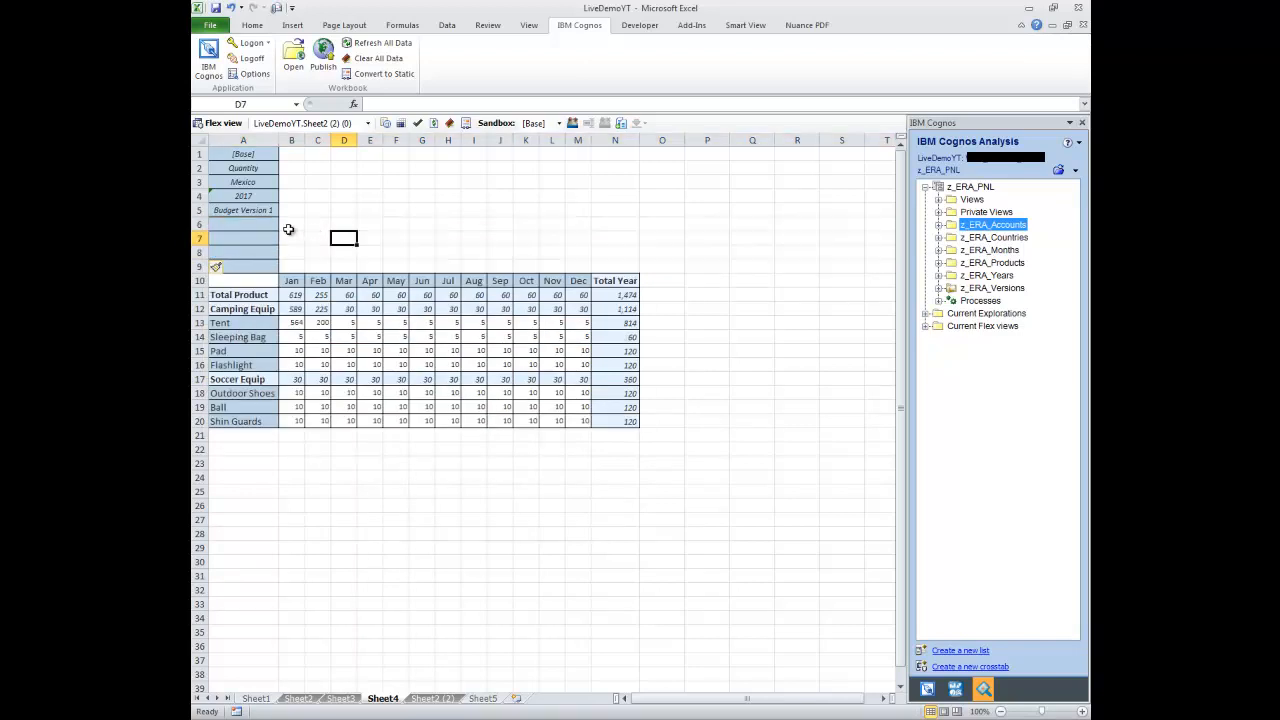
pyautogui.click(260, 192)
pyautogui.moveTo(257, 224); pyautogui.dragTo(312, 262)
pyautogui.click(299, 221)
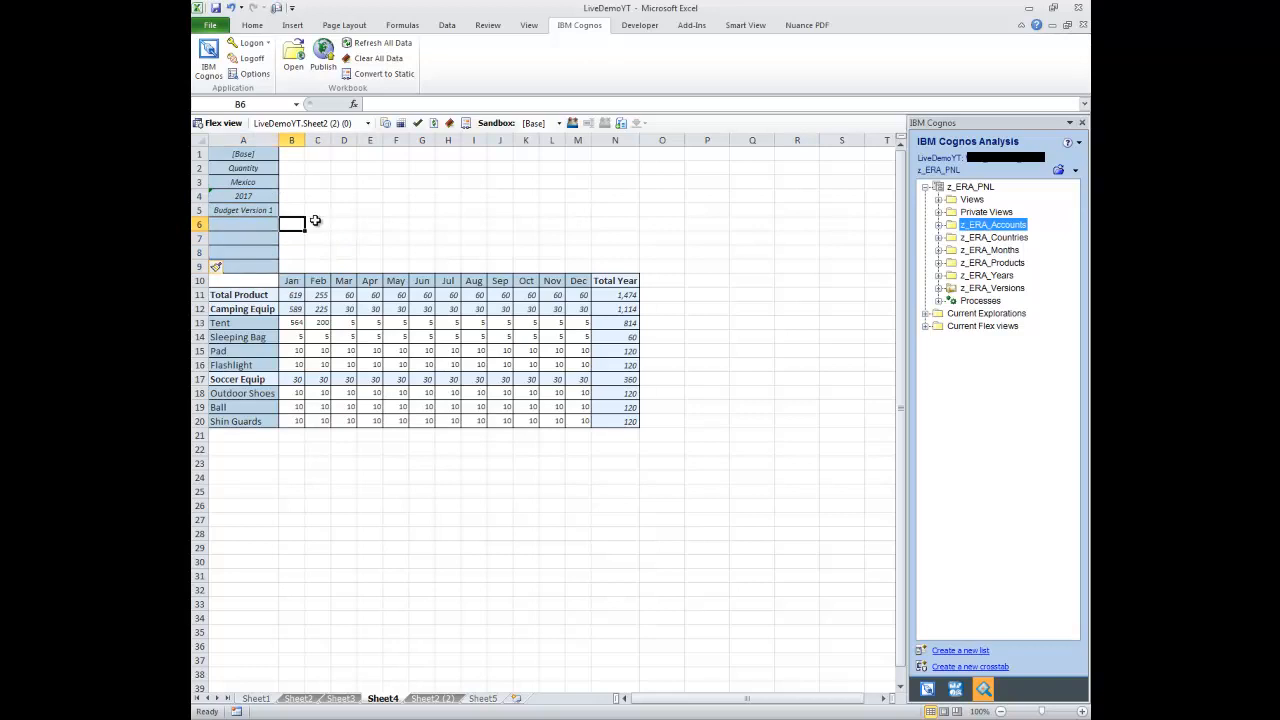
pyautogui.click(252, 26)
pyautogui.click(258, 73)
pyautogui.moveTo(251, 223)
pyautogui.mouseDown()
pyautogui.moveTo(254, 265)
pyautogui.moveTo(406, 265)
pyautogui.mouseUp()
pyautogui.click(341, 251)
pyautogui.click(344, 266)
# Clear the data values of the product-by-month Flex view on Sheet4, keeping its row and column headers
pyautogui.moveTo(268, 282); pyautogui.dragTo(623, 420)
pyautogui.moveTo(255, 148); pyautogui.dragTo(253, 209)
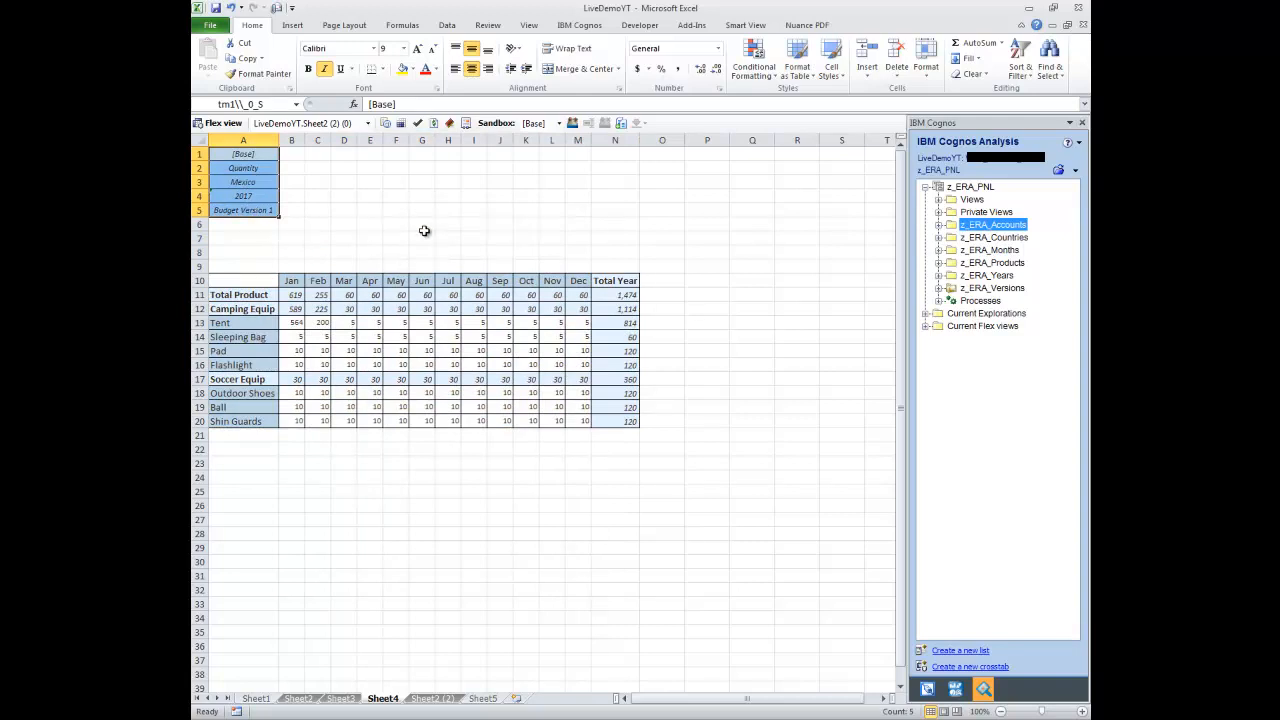
pyautogui.click(449, 123)
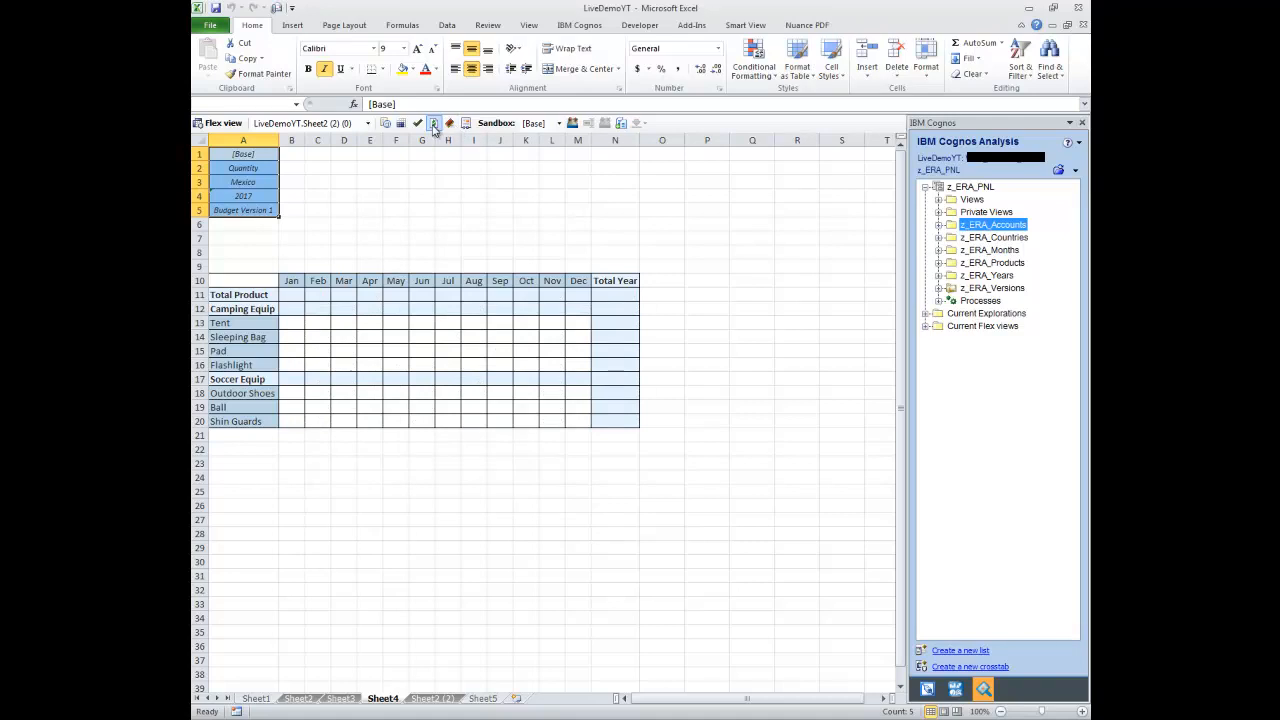
# Refresh the Flex view's data on Sheet4, clear the values once more and reload them
pyautogui.click(435, 123)
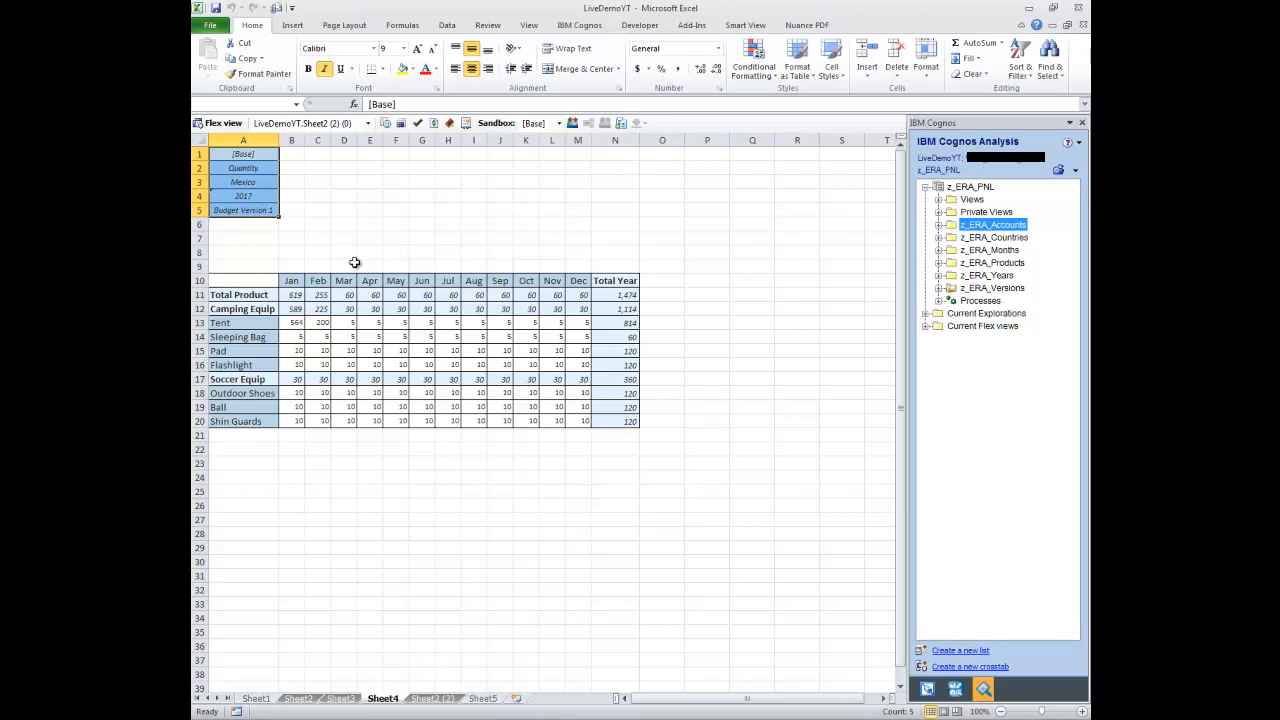
pyautogui.click(449, 122)
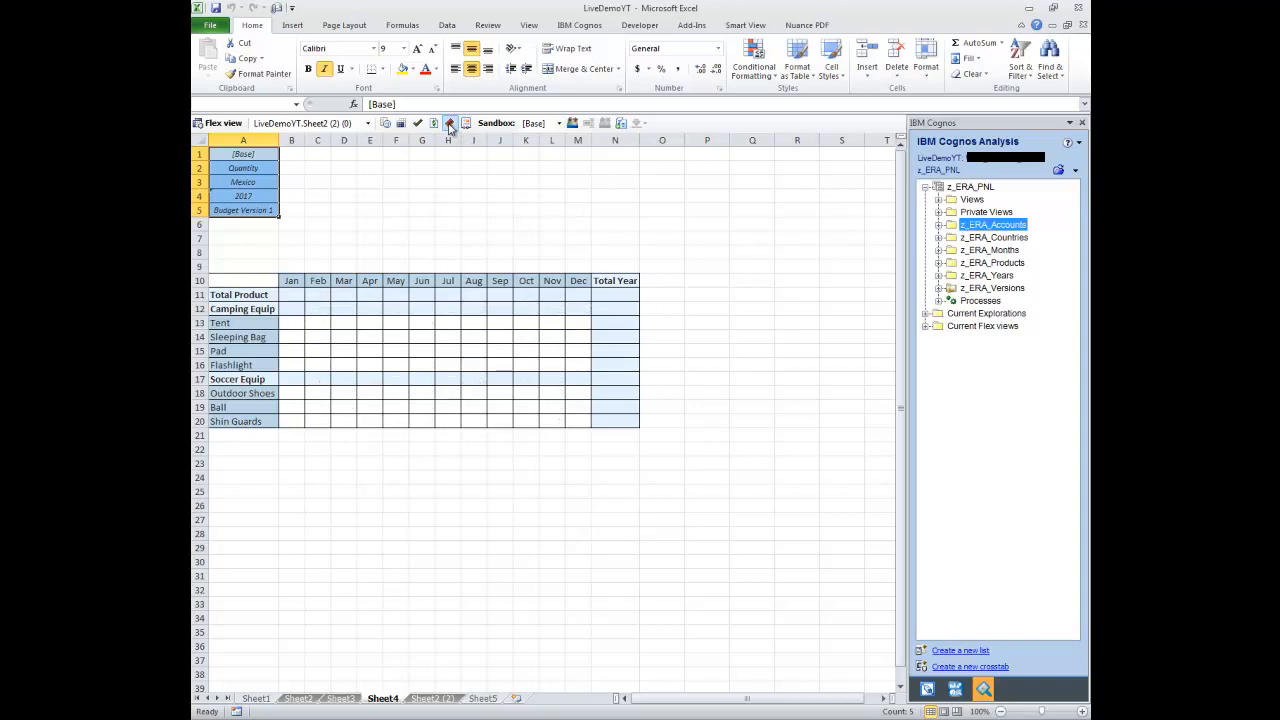
pyautogui.click(434, 122)
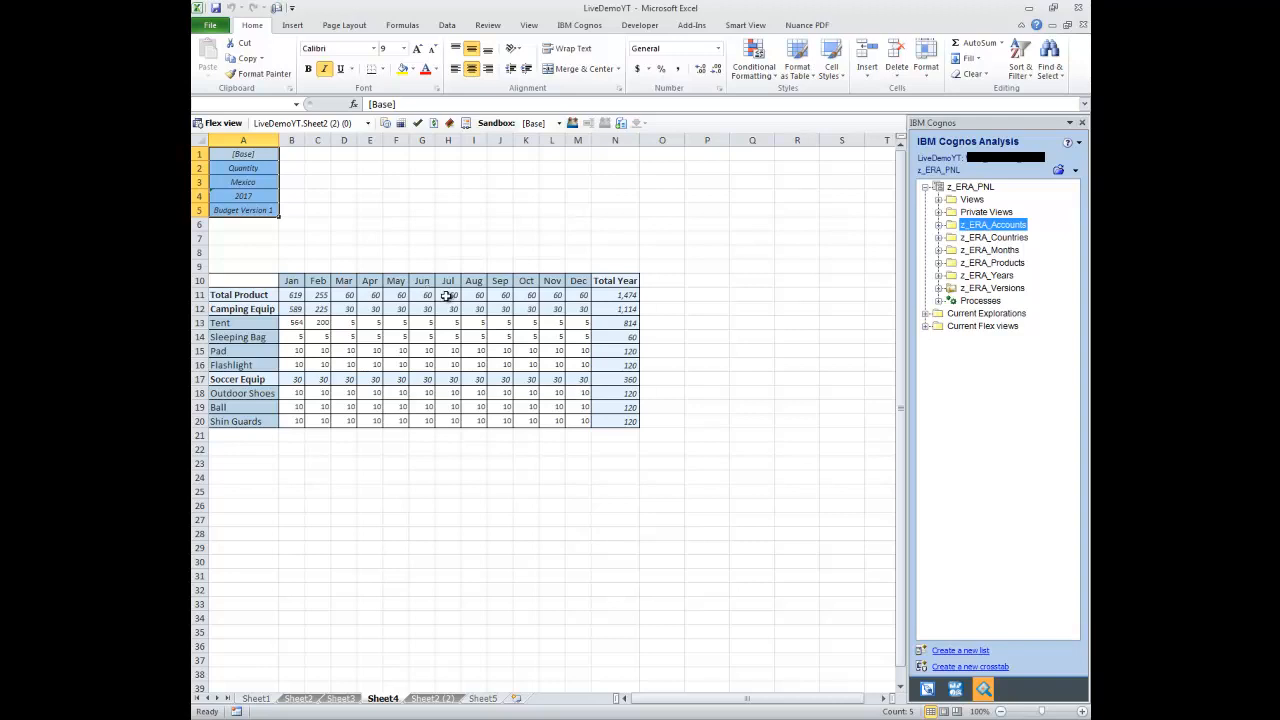
pyautogui.moveTo(272, 230); pyautogui.dragTo(261, 252)
pyautogui.click(352, 252)
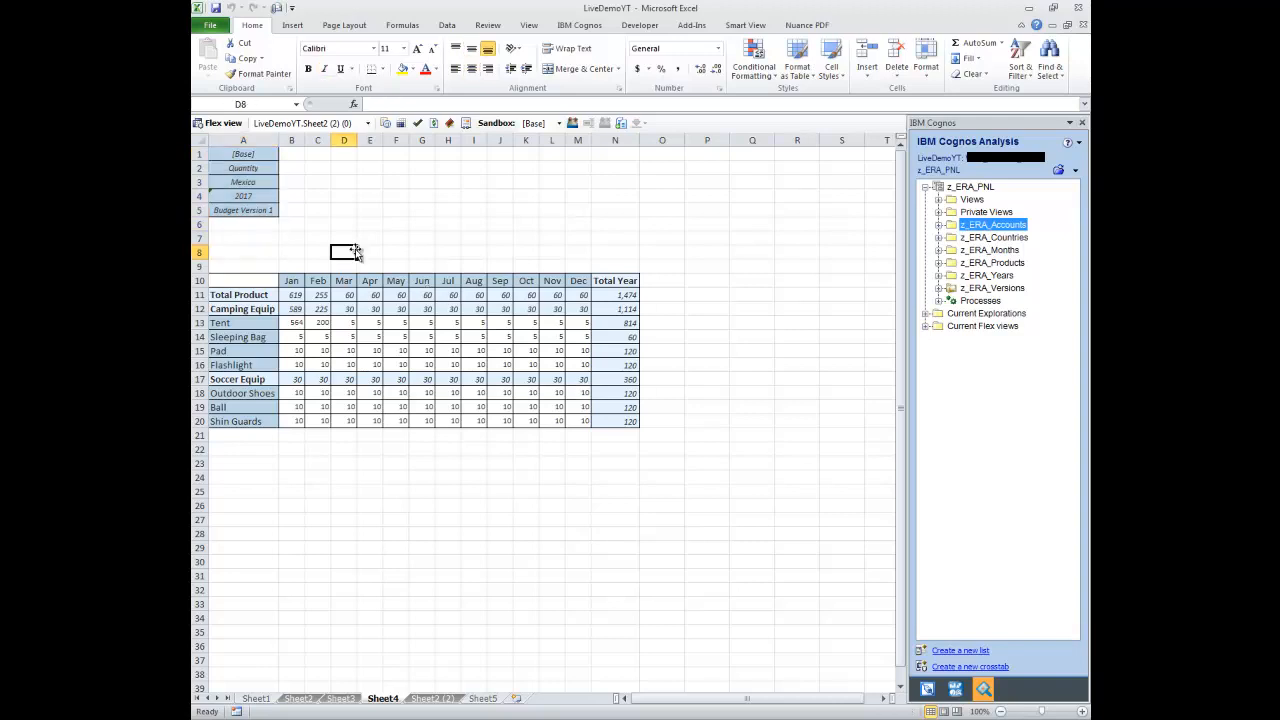
# Remove the fill colour and all borders from the crosstab range A10:N20, and slightly widen columns A and C
pyautogui.moveTo(228, 281); pyautogui.dragTo(620, 423)
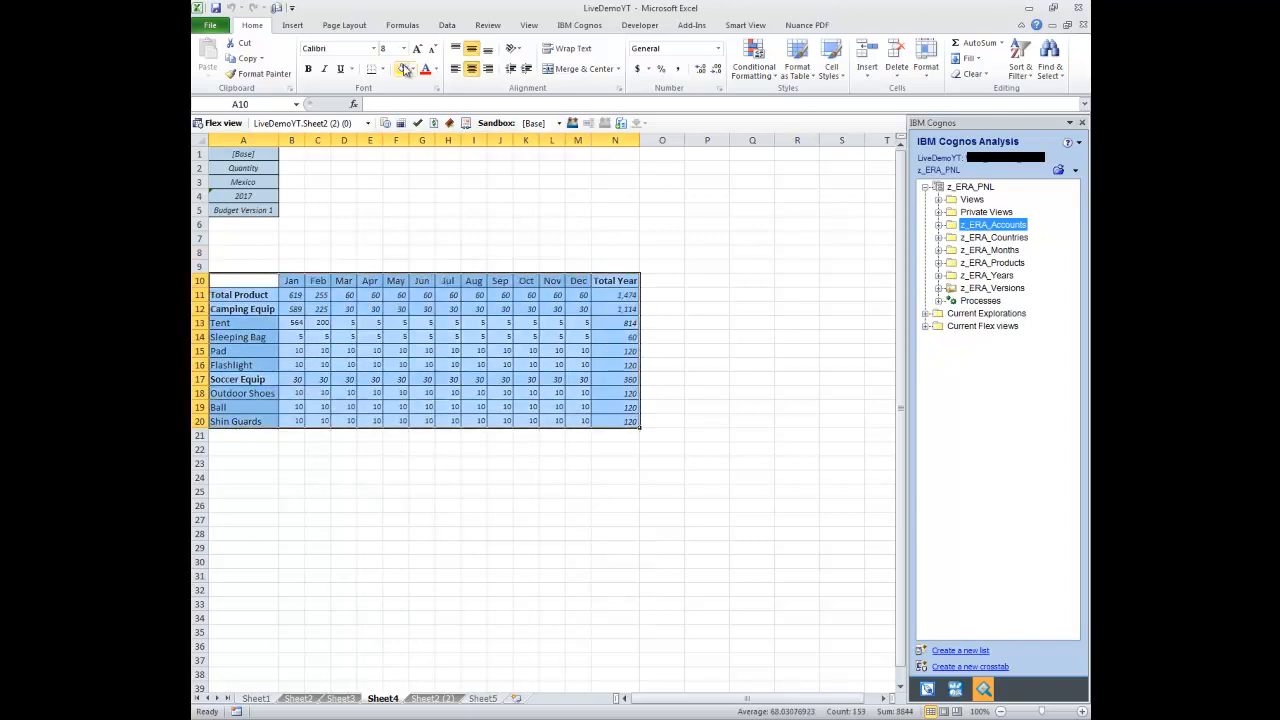
pyautogui.click(411, 69)
pyautogui.click(426, 189)
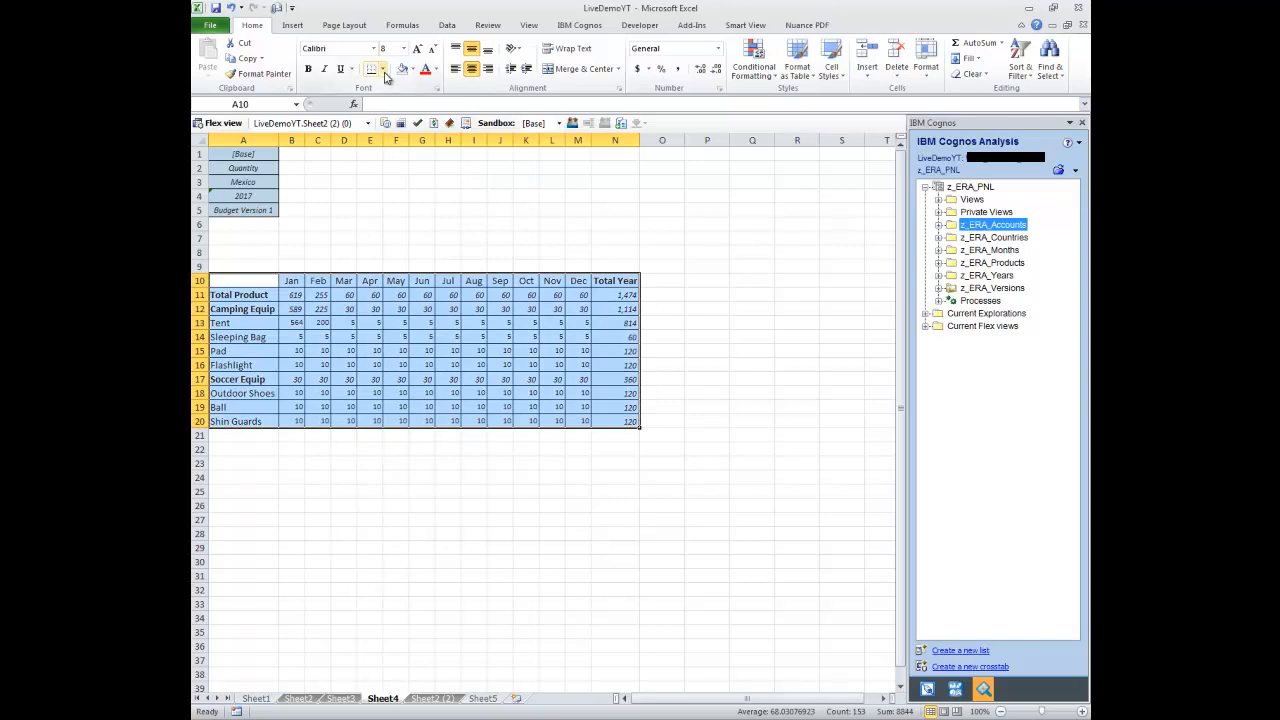
pyautogui.click(384, 72)
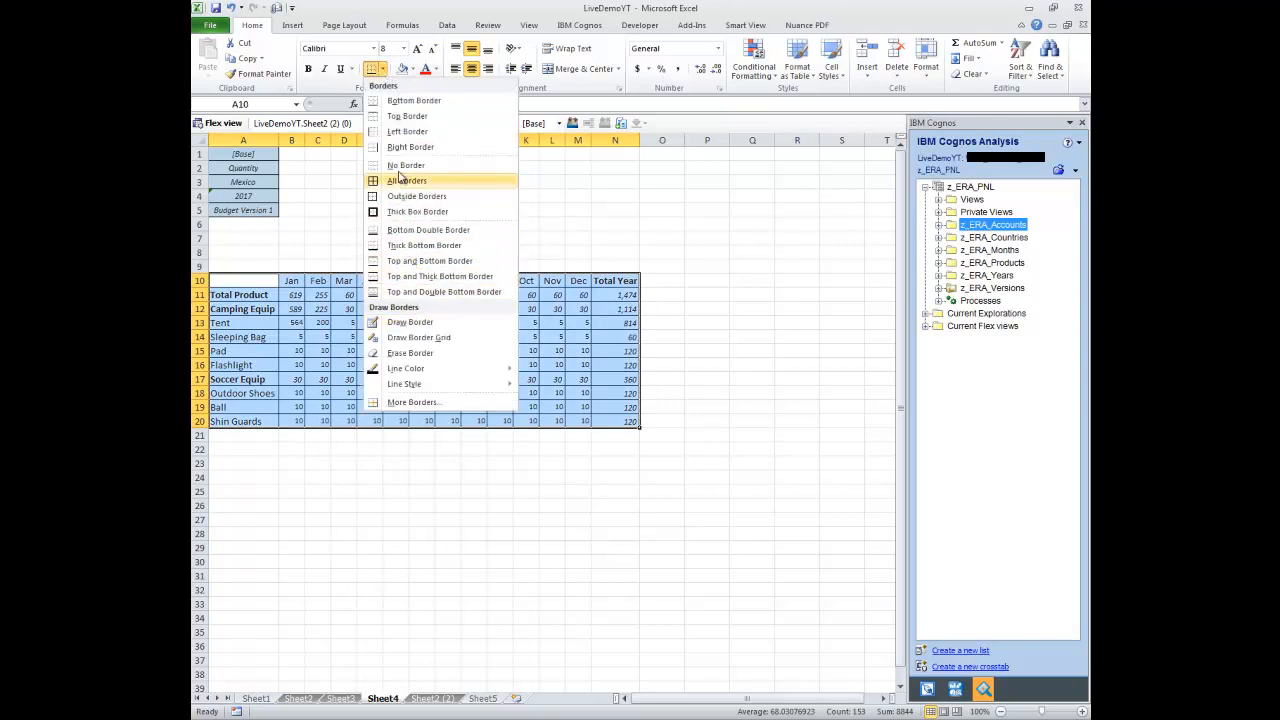
pyautogui.click(405, 196)
pyautogui.moveTo(277, 140); pyautogui.dragTo(348, 140)
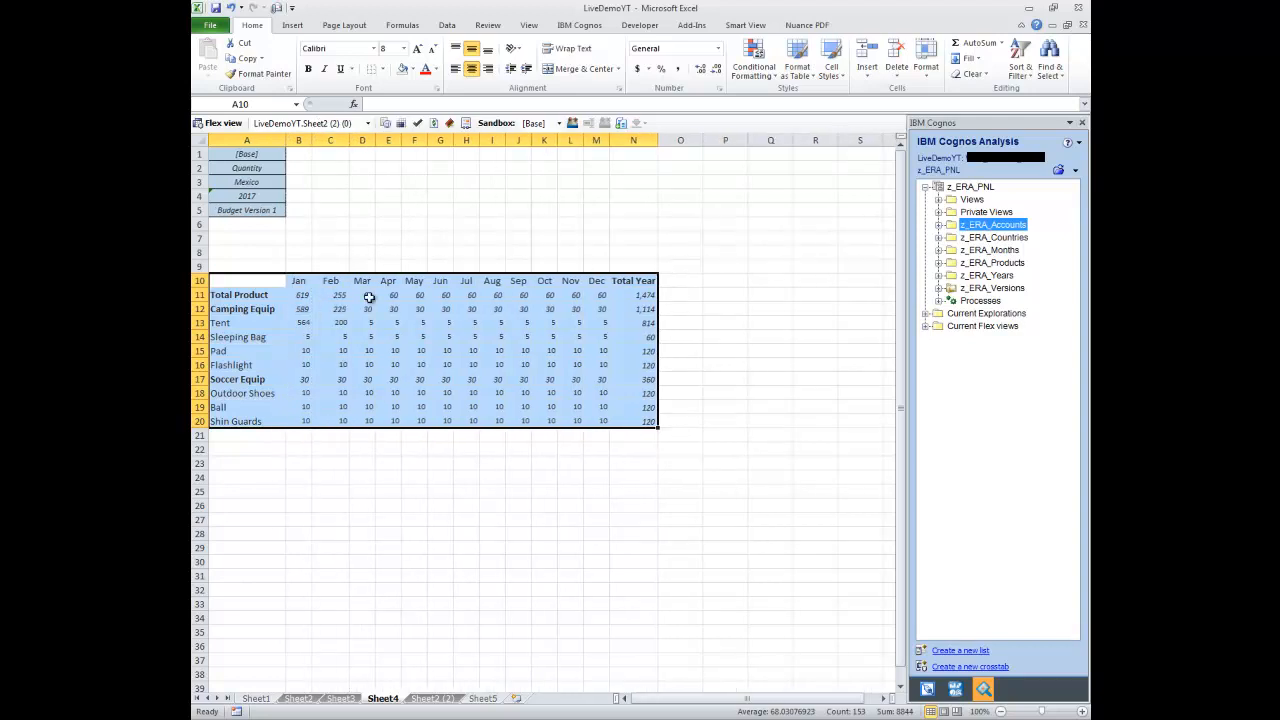
# Copy the Total Product member from A11 to A21, directly below Shin Guards, to add a total row
pyautogui.moveTo(254, 297)
pyautogui.mouseDown()
pyautogui.moveTo(254, 407)
pyautogui.moveTo(254, 295)
pyautogui.mouseUp()
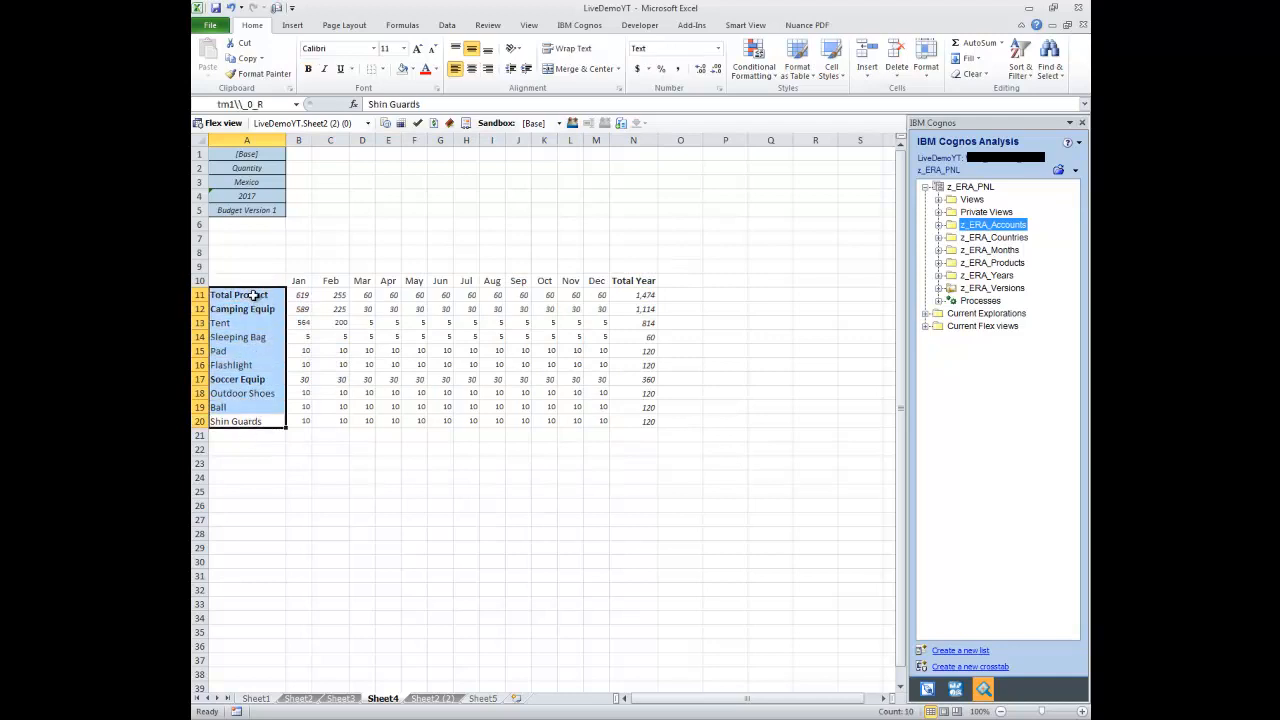
pyautogui.click(262, 295)
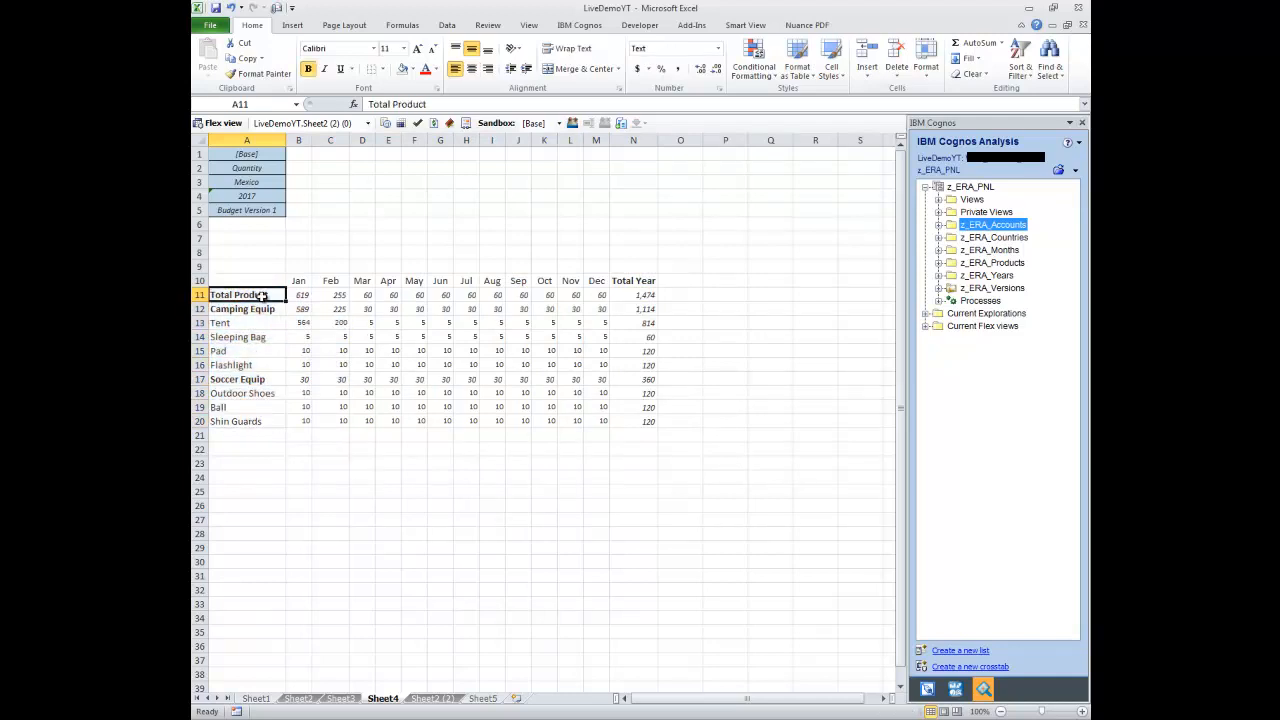
pyautogui.click(261, 433)
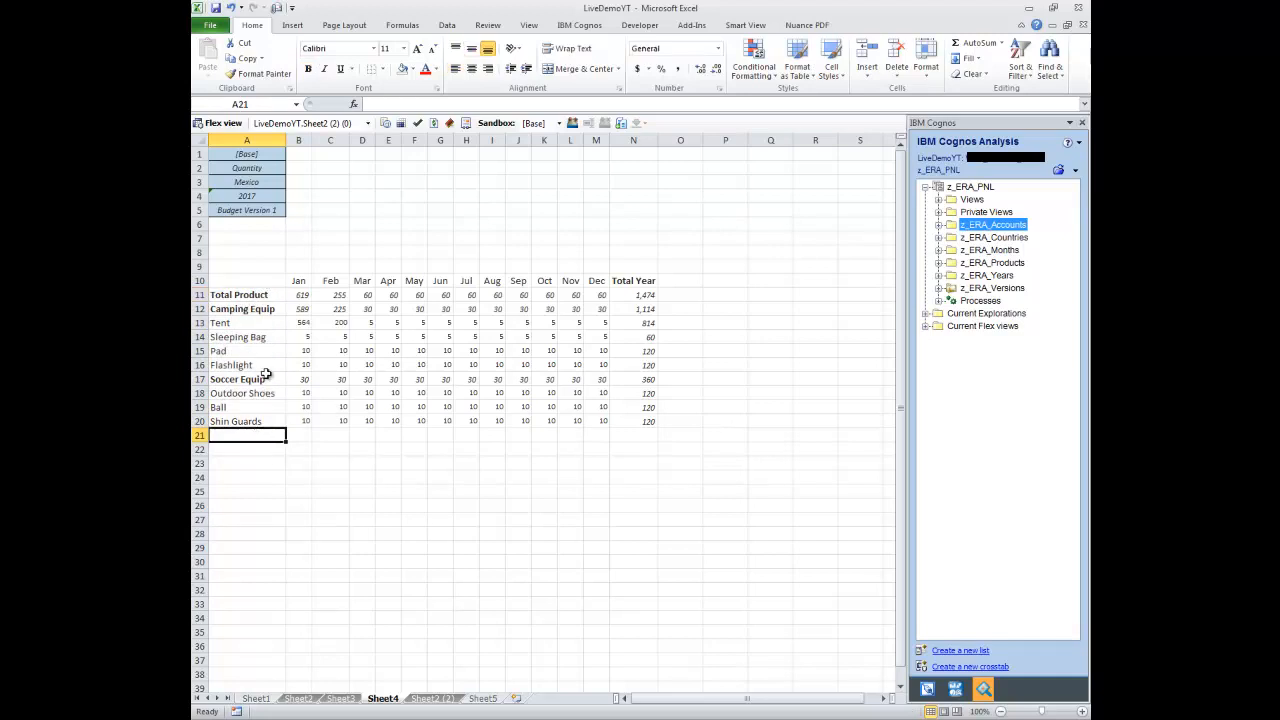
pyautogui.click(261, 295)
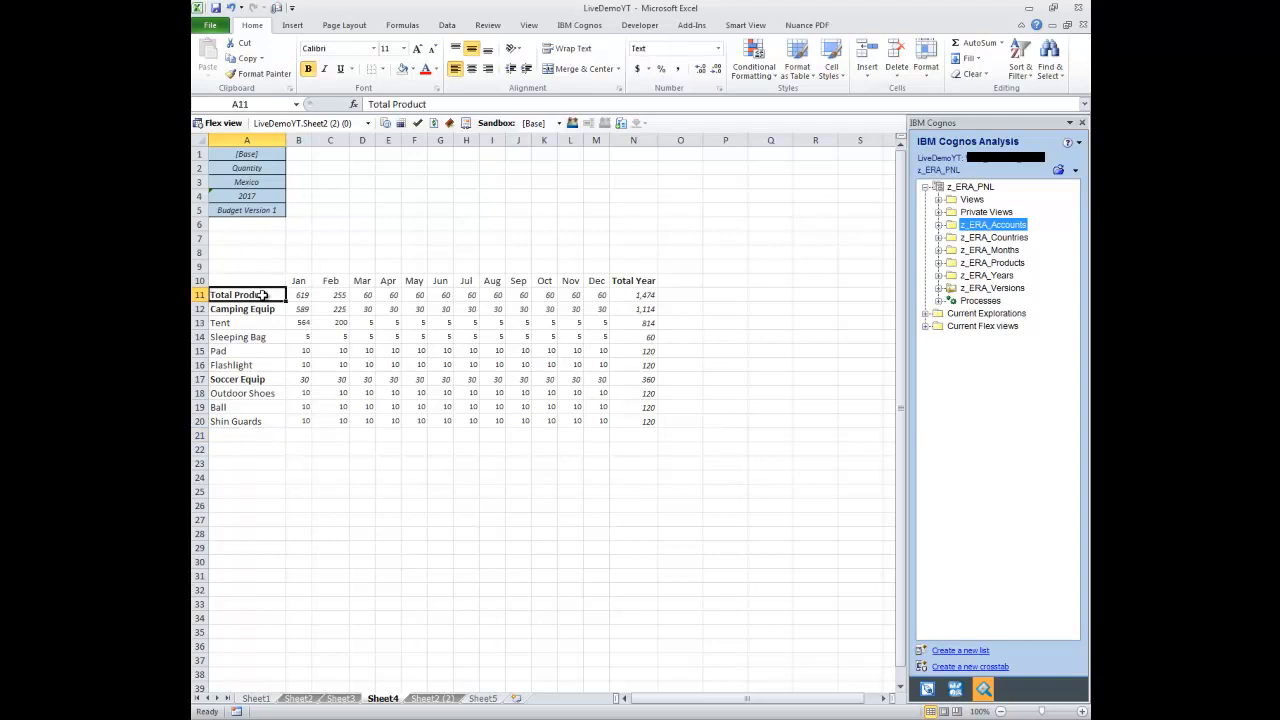
pyautogui.moveTo(261, 295); pyautogui.dragTo(650, 437)
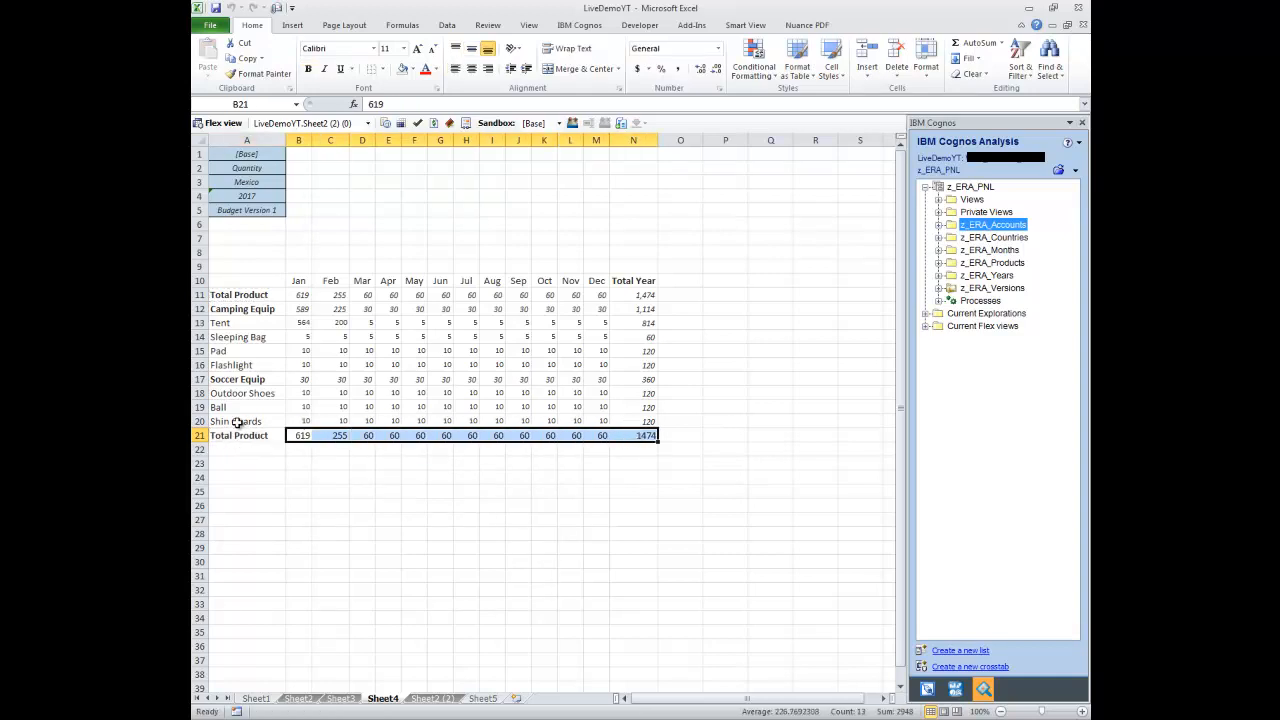
# Paste a copy of the Total Product member into A23, separated from the view by a blank row, and delete it
pyautogui.click(246, 421)
pyautogui.click(231, 435)
pyautogui.click(235, 421)
pyautogui.click(237, 435)
pyautogui.hotkey('ctrl', 'c')
pyautogui.click(235, 463)
pyautogui.hotkey('ctrl', 'v')
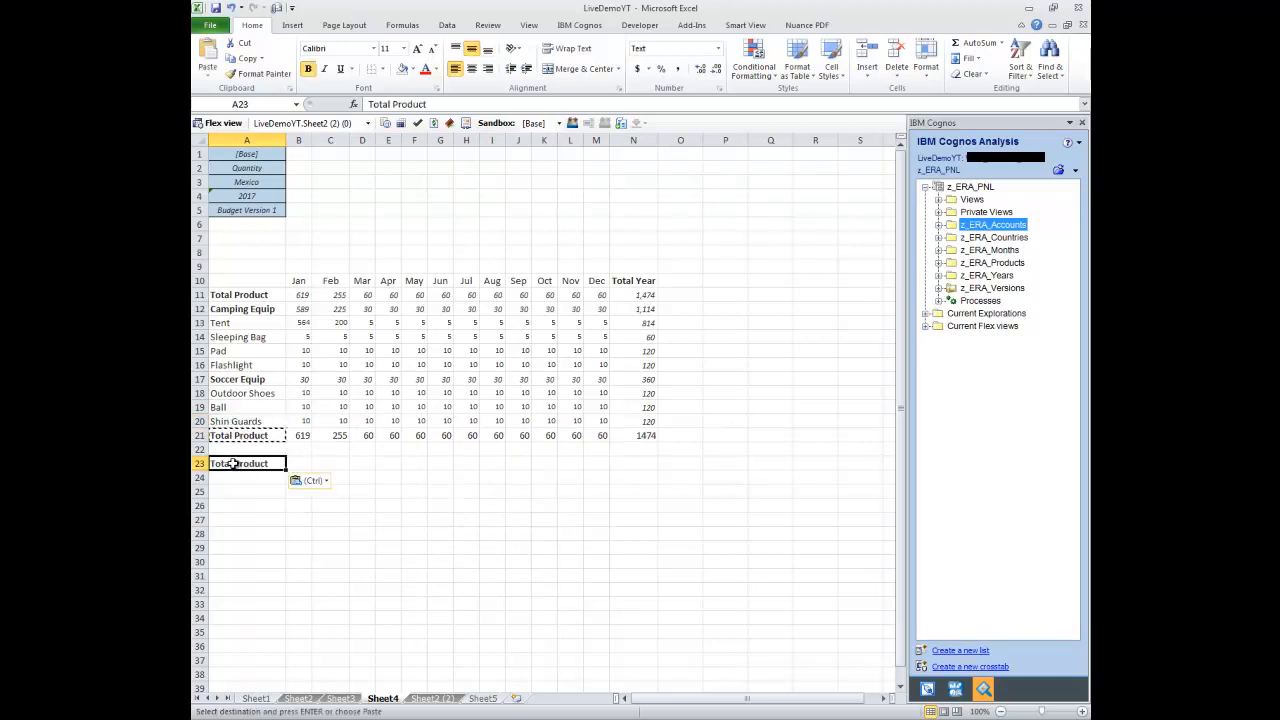
pyautogui.moveTo(306, 463); pyautogui.dragTo(690, 463)
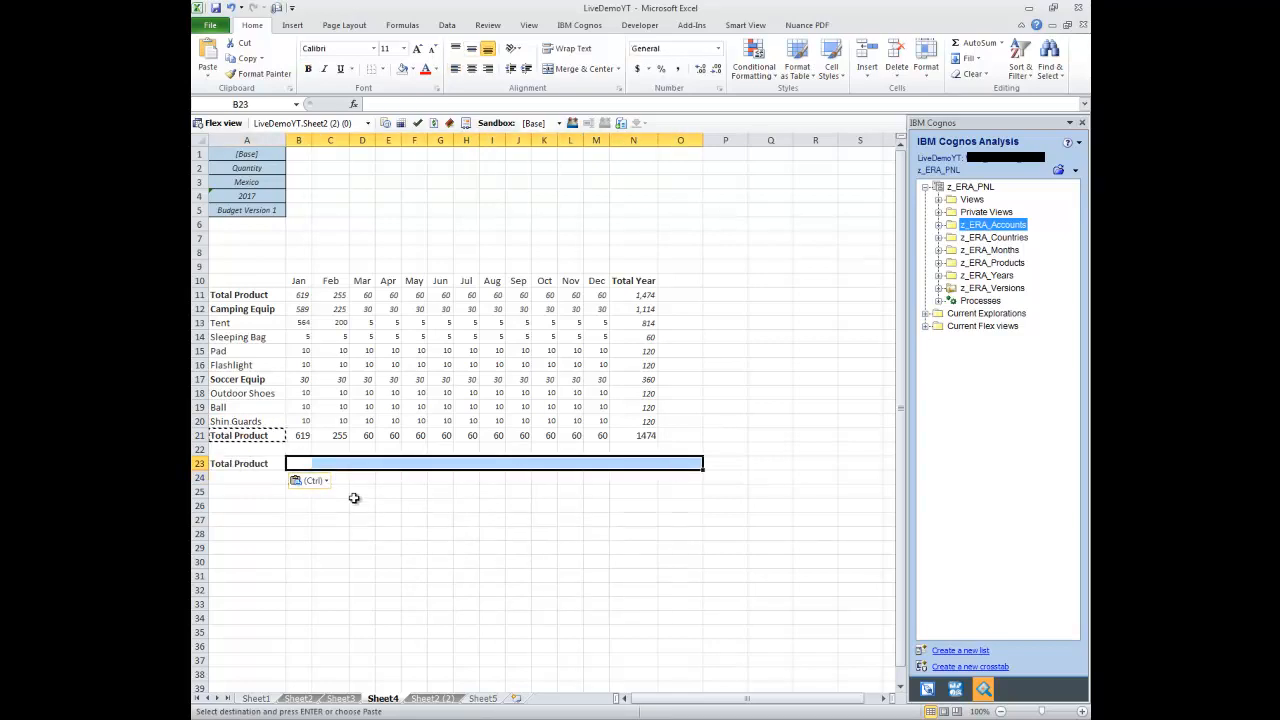
pyautogui.click(250, 464)
pyautogui.press('Delete')
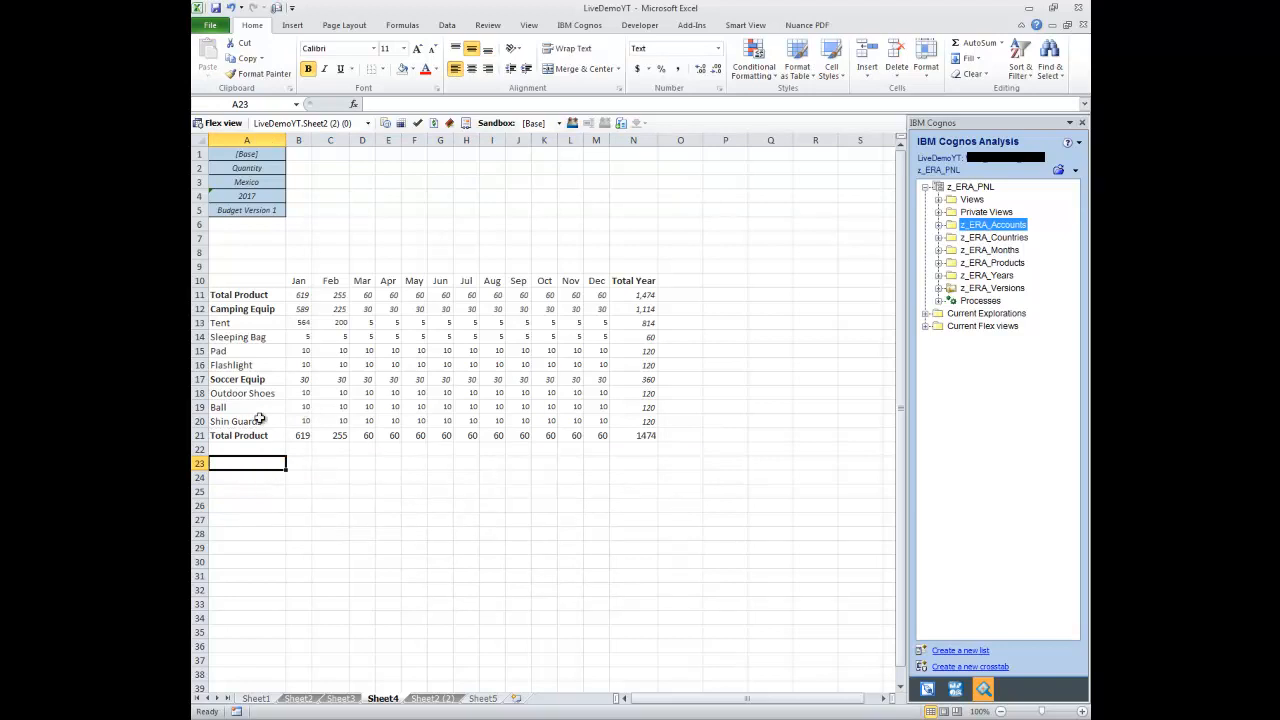
# Copy the camping products (Tent to Flashlight) to A25:A28 and the soccer products (Outdoor Shoes to Shin Guards) to A29:A31
pyautogui.click(256, 324)
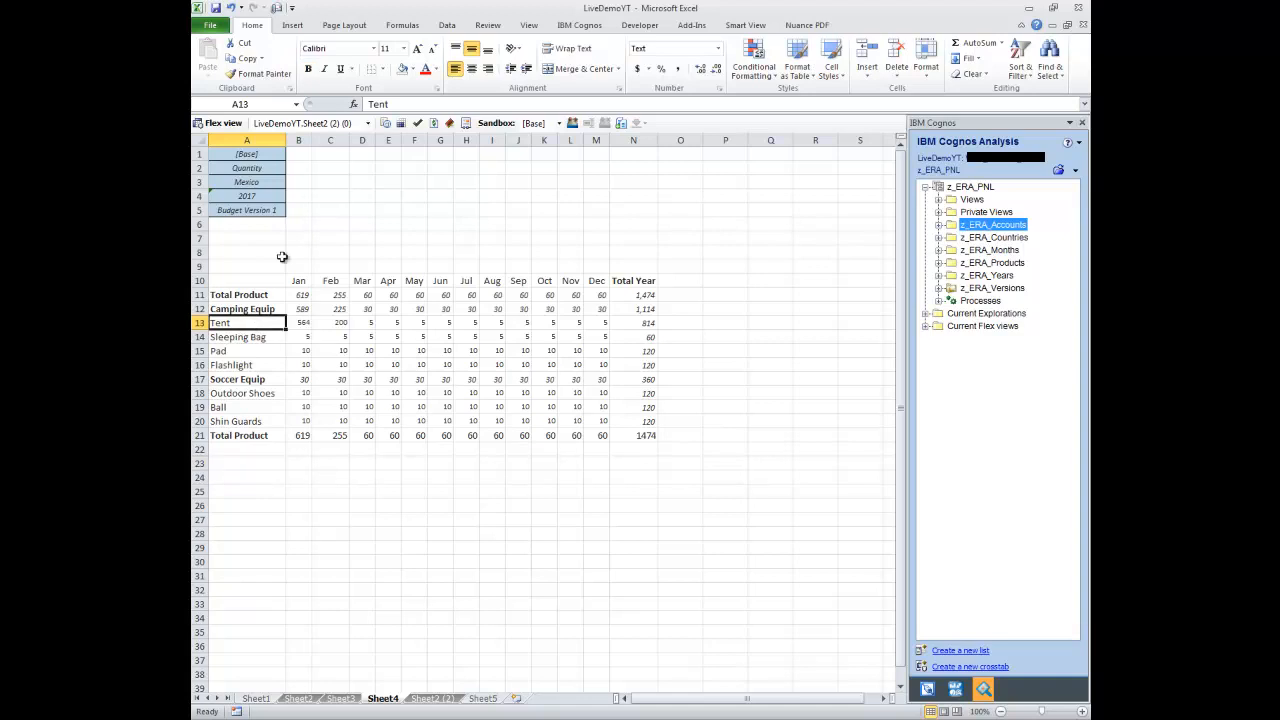
pyautogui.hotkey('ctrl', 'c')
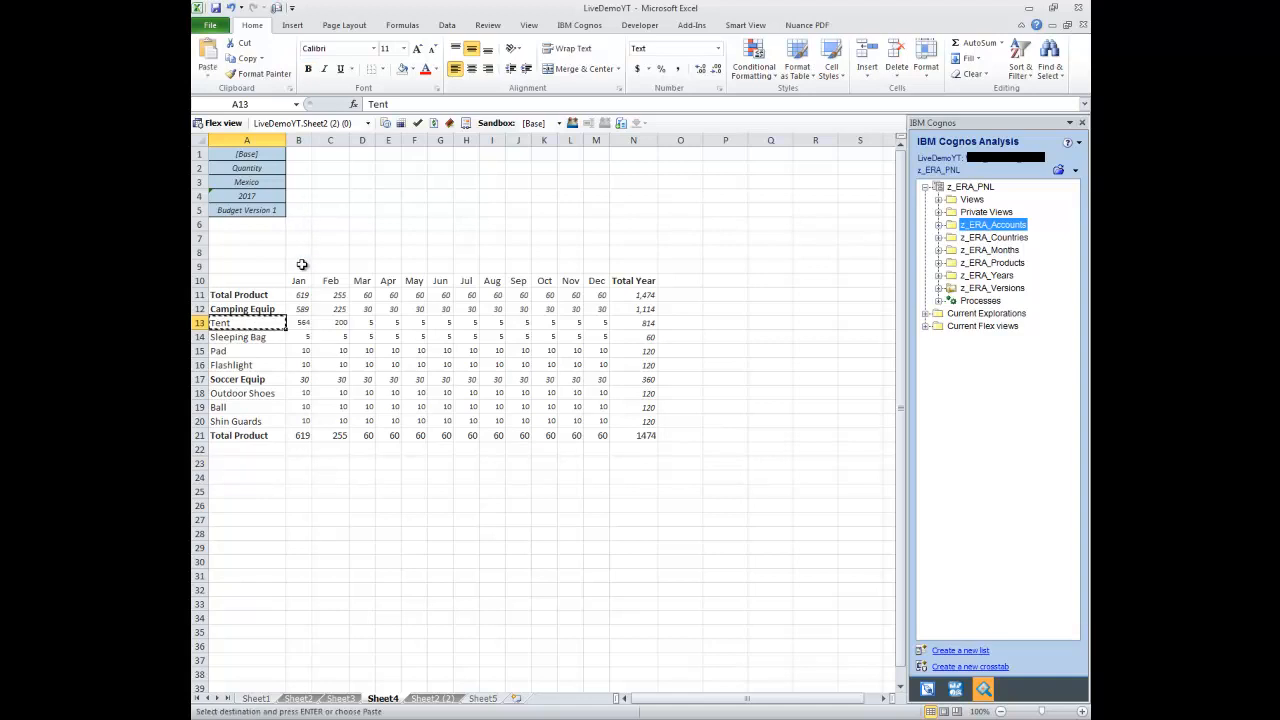
pyautogui.moveTo(236, 326); pyautogui.dragTo(242, 365)
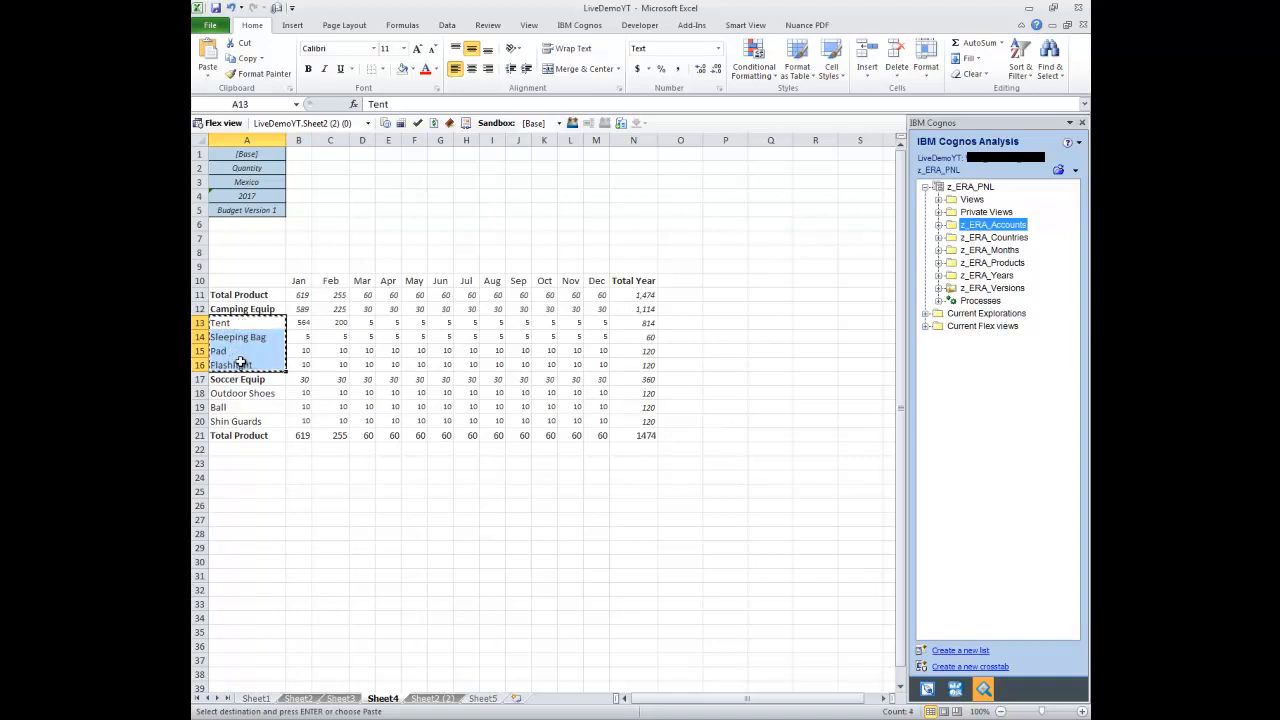
pyautogui.click(262, 491)
pyautogui.hotkey('ctrl', 'v')
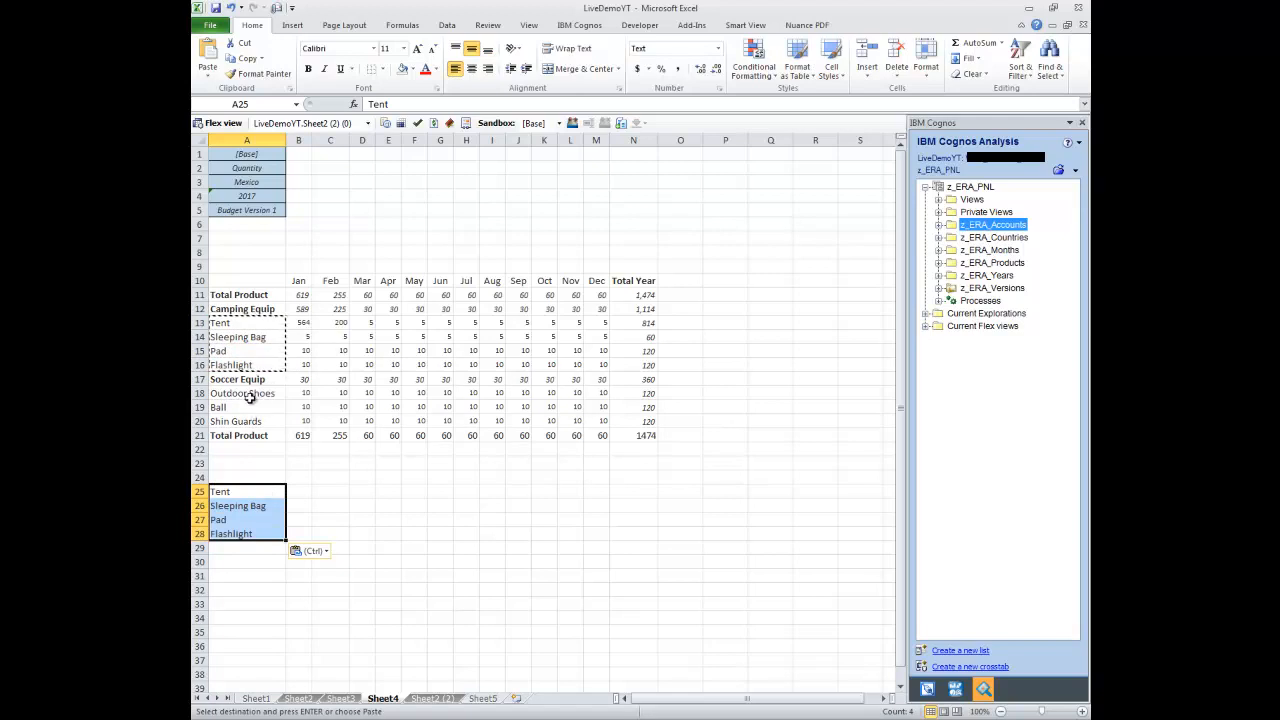
pyautogui.moveTo(253, 393); pyautogui.dragTo(251, 421)
pyautogui.hotkey('ctrl', 'c')
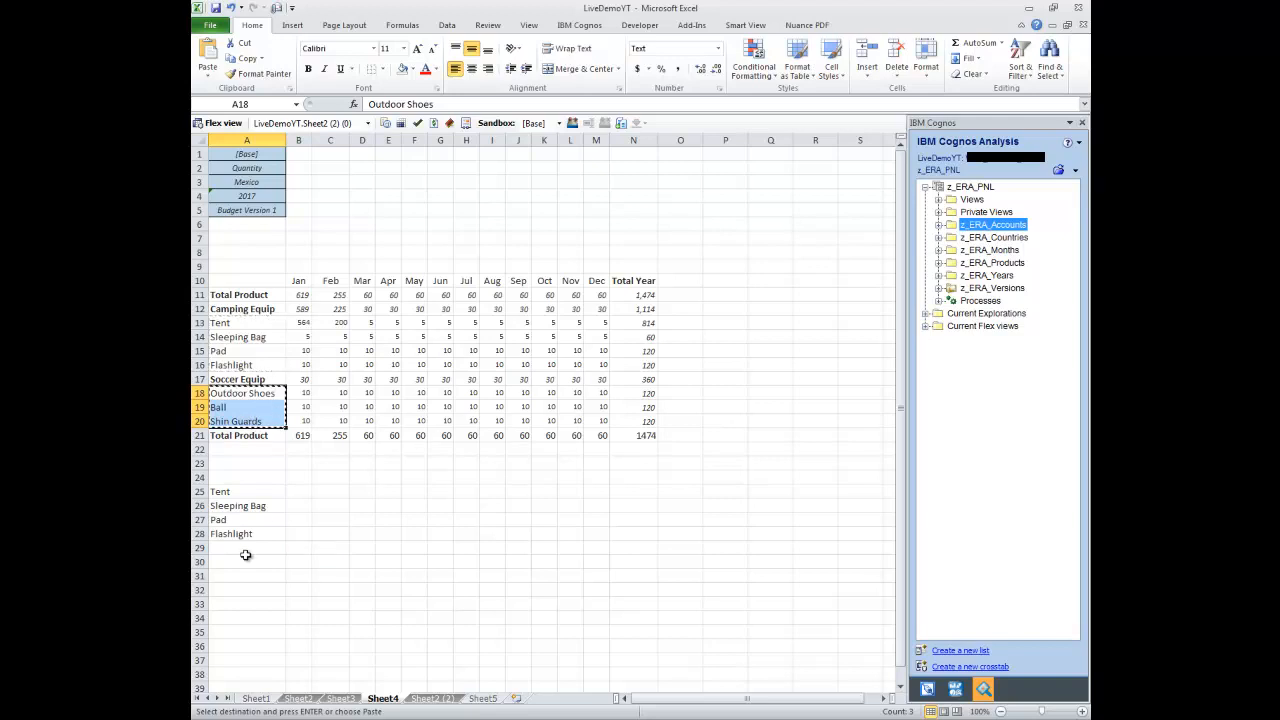
pyautogui.click(250, 548)
pyautogui.hotkey('ctrl', 'v')
# Paste the seven-product list from A25:A31 over the row headers starting at A11
pyautogui.moveTo(243, 492); pyautogui.dragTo(244, 575)
pyautogui.hotkey('ctrl', 'c')
pyautogui.click(253, 295)
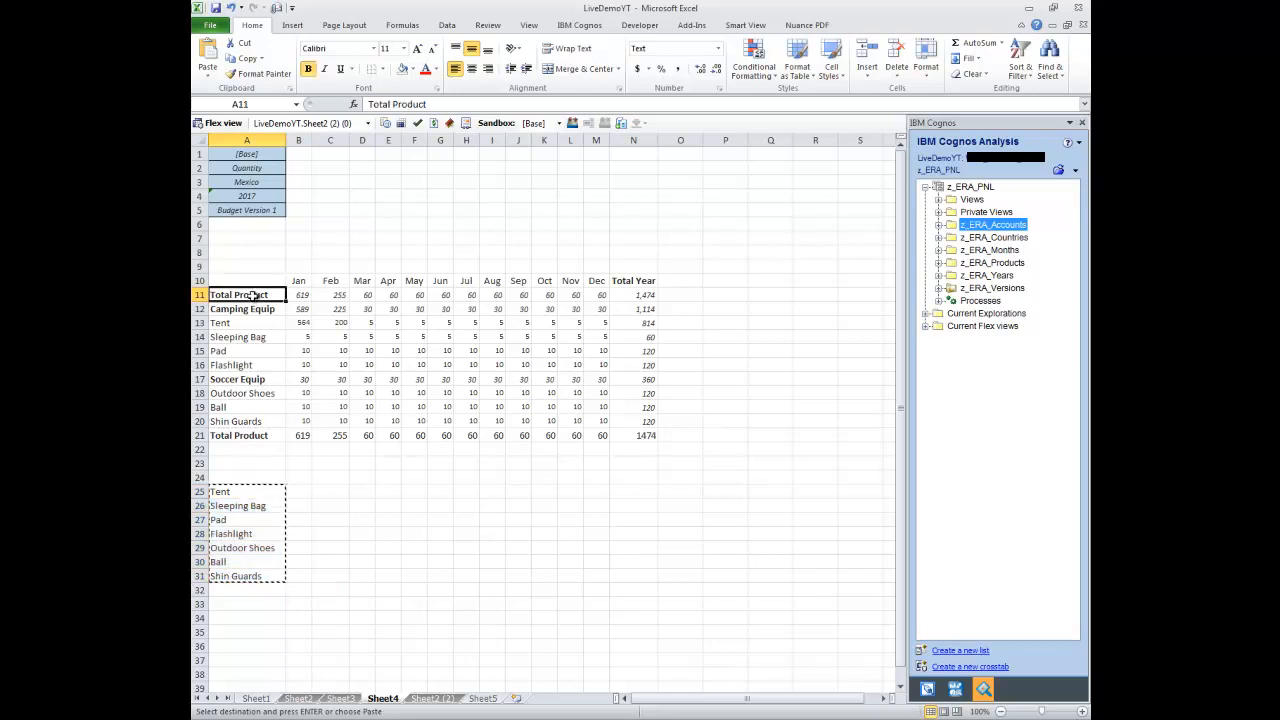
pyautogui.press('Return')
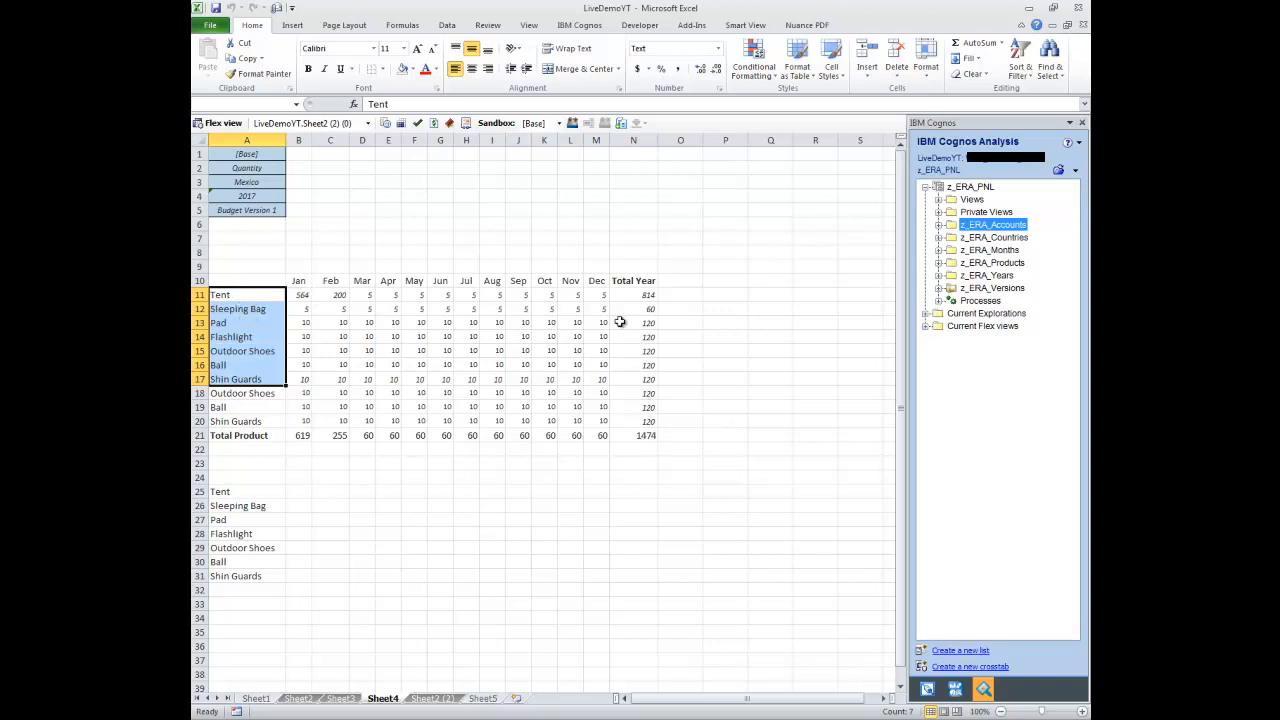
# Delete the duplicate product rows 18 to 20 and clear the helper product list below the view
pyautogui.moveTo(202, 393); pyautogui.dragTo(202, 421)
pyautogui.rightClick(203, 413)
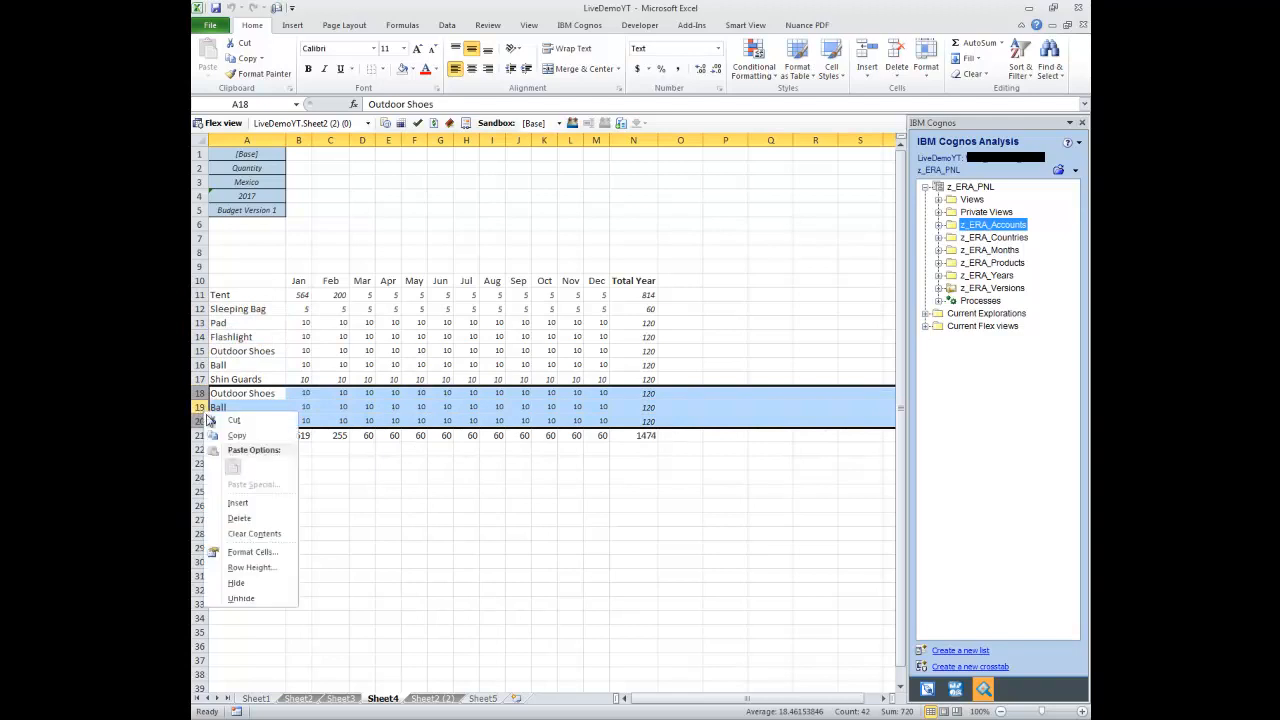
pyautogui.click(258, 518)
pyautogui.moveTo(252, 436); pyautogui.dragTo(250, 563)
pyautogui.press('Delete')
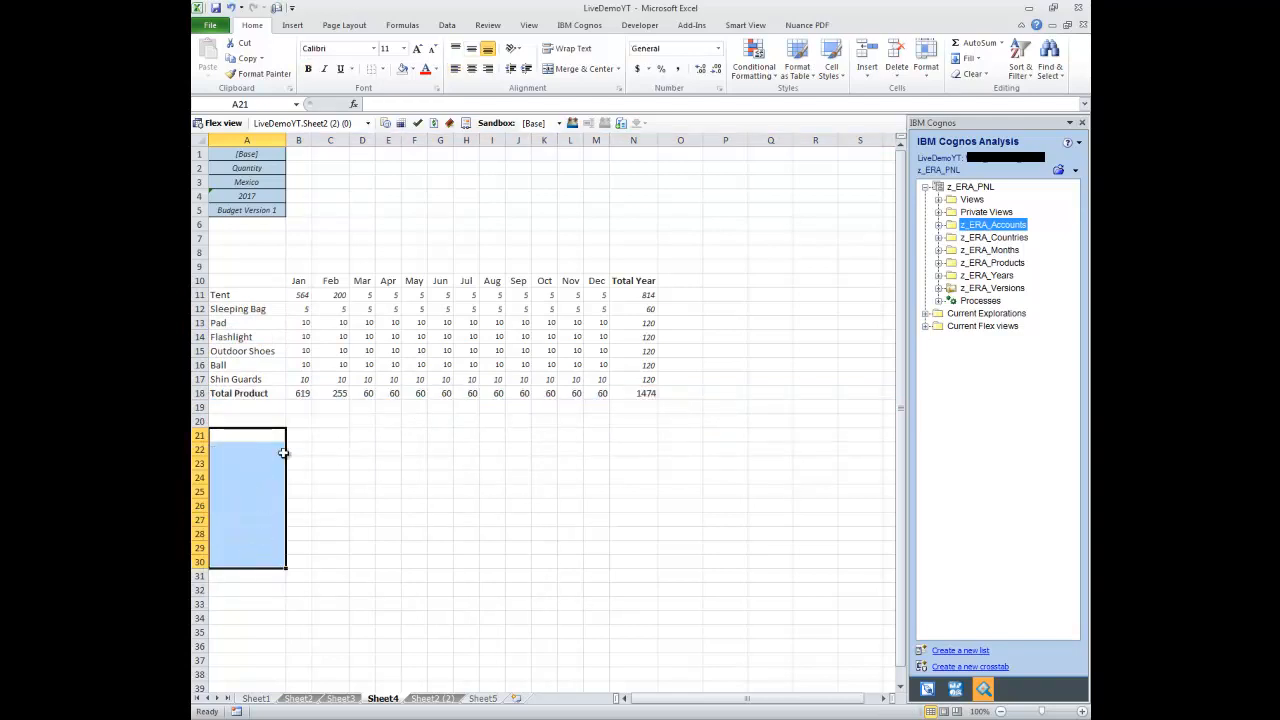
pyautogui.moveTo(264, 297); pyautogui.dragTo(260, 371)
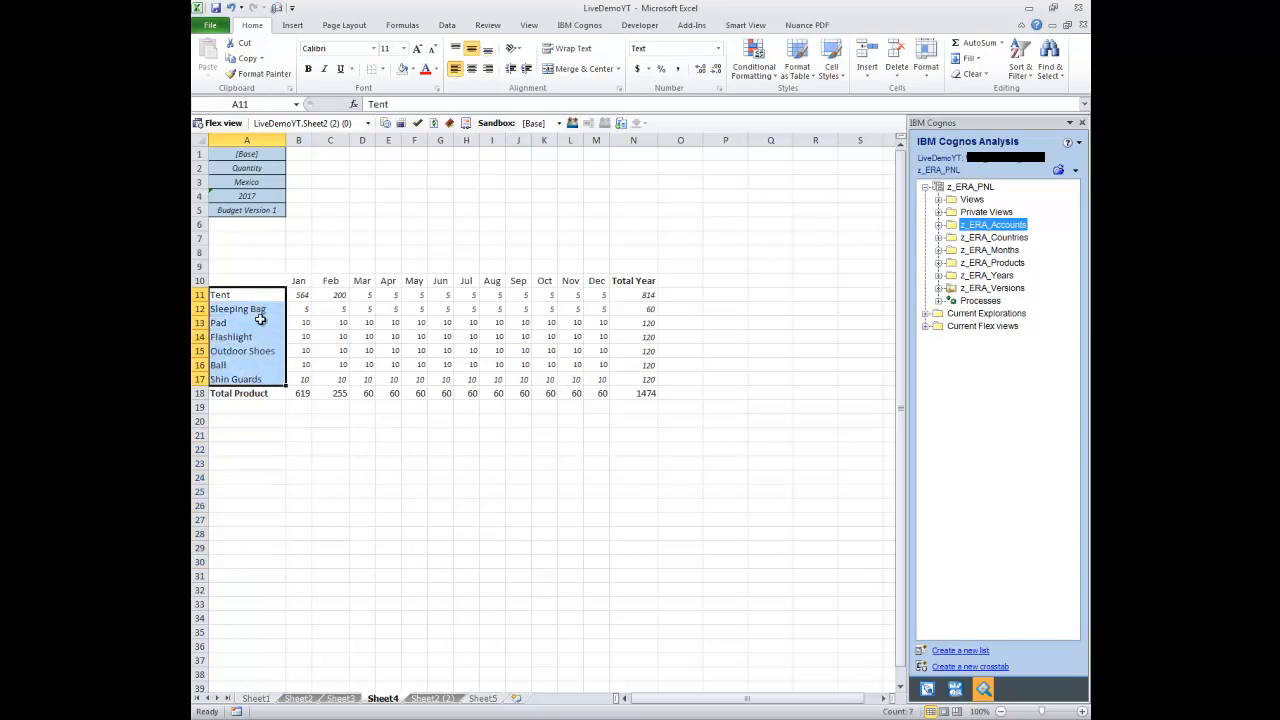
pyautogui.click(252, 403)
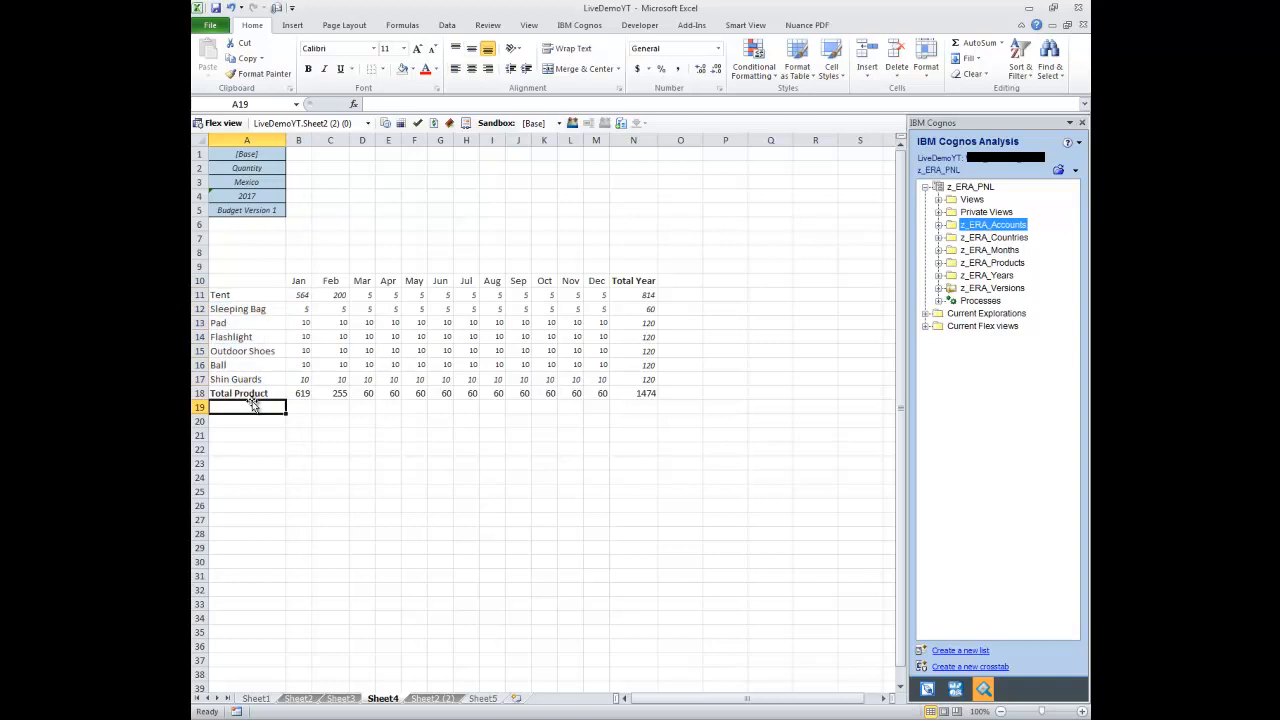
pyautogui.click(248, 391)
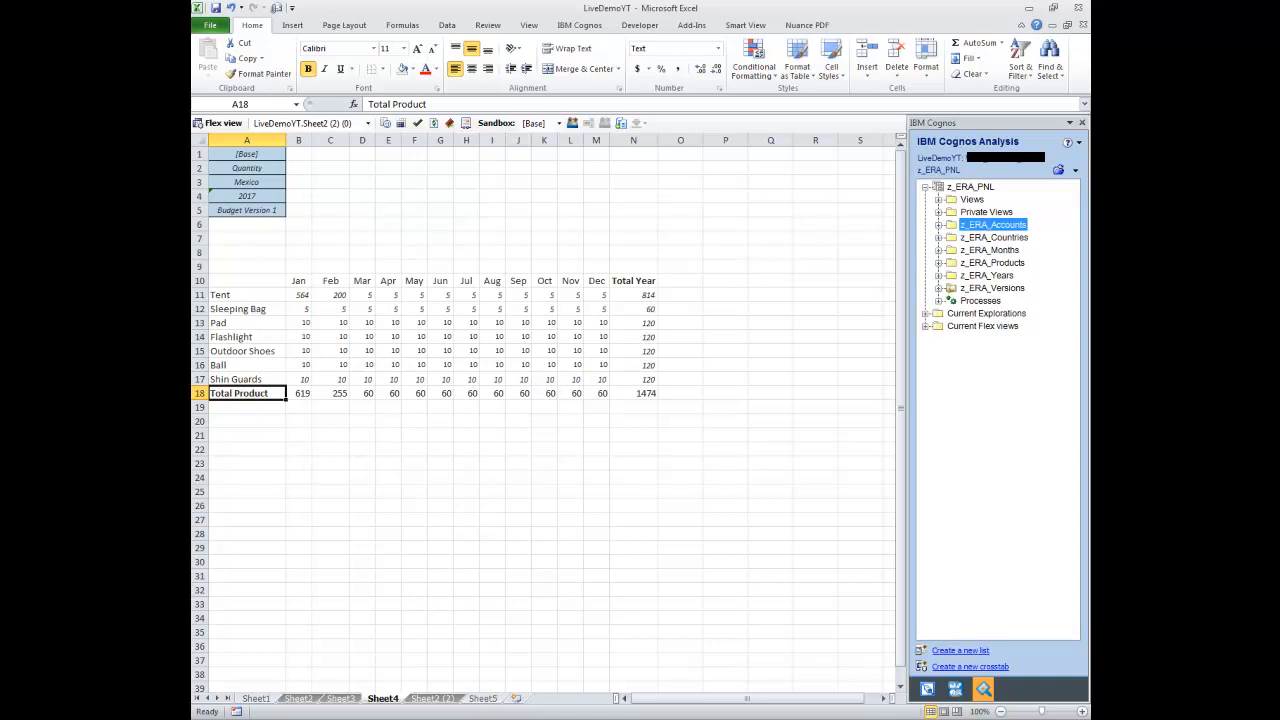
# Enter the title "Total Projected Sales for 2017" in cell E6 above the month headers
pyautogui.click(399, 226)
pyautogui.write('Total Projected S')
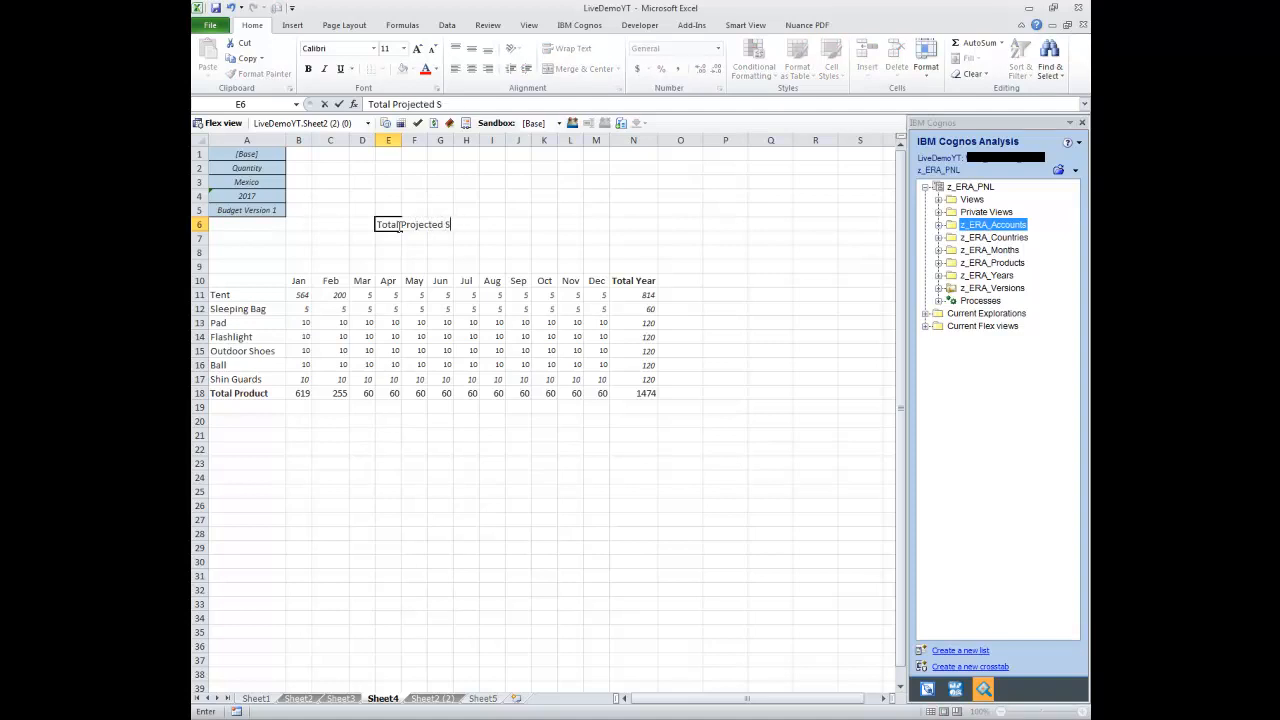
pyautogui.write('ales for 2017')
pyautogui.press('Return')
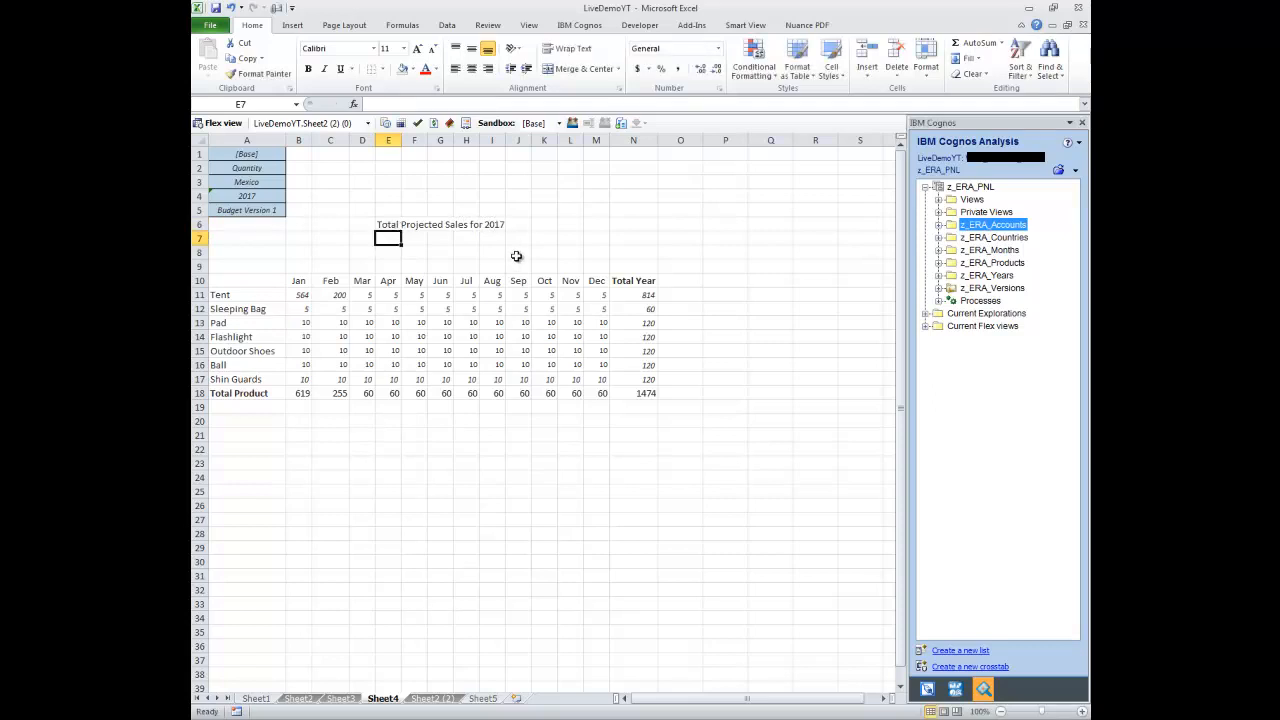
# Hide the gridlines on Sheet4
pyautogui.click(455, 25)
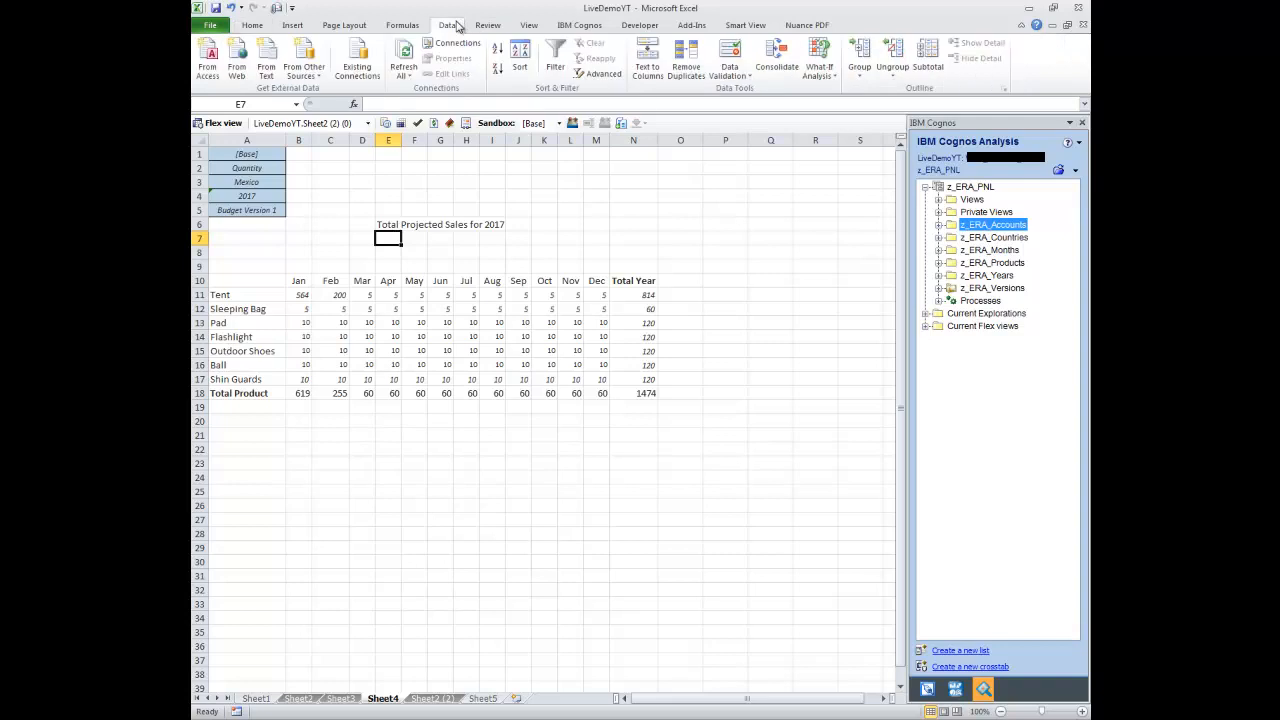
pyautogui.click(520, 28)
pyautogui.click(379, 69)
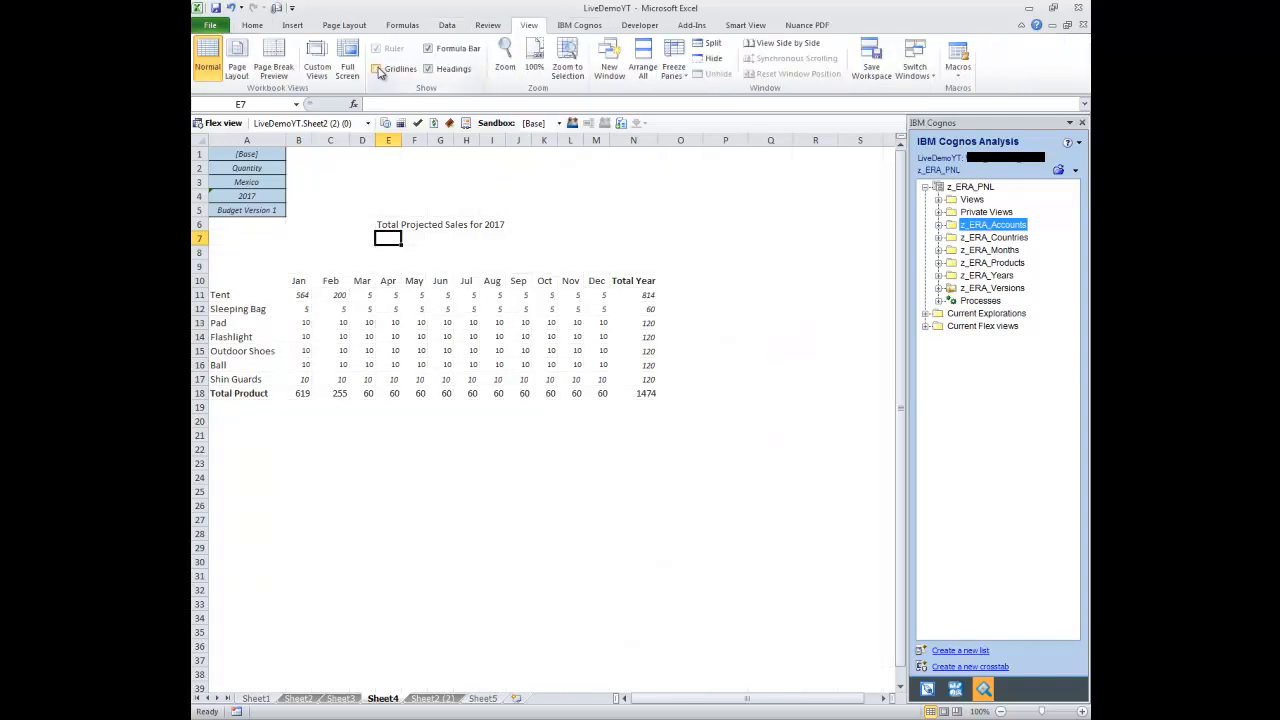
# Apply a top and double bottom border to the Total Product row A18:N18, and widen column A slightly
pyautogui.moveTo(265, 393); pyautogui.dragTo(641, 394)
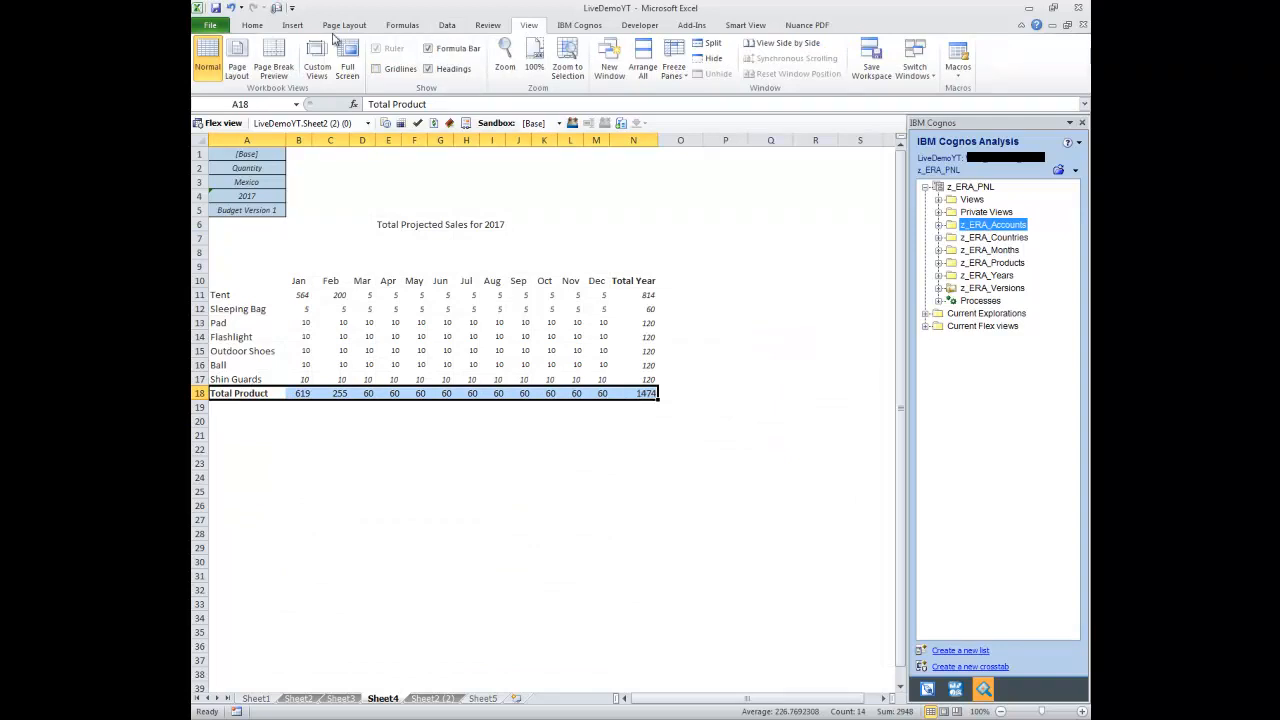
pyautogui.click(253, 25)
pyautogui.click(383, 70)
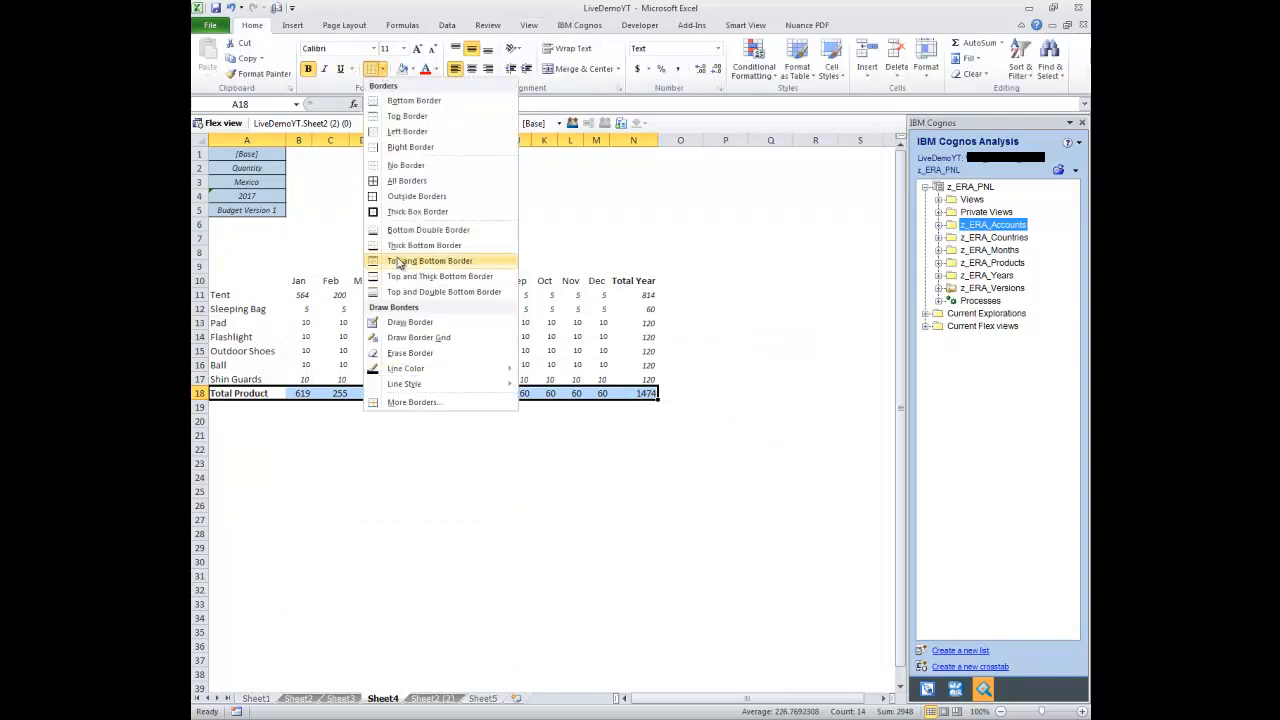
pyautogui.click(397, 292)
pyautogui.moveTo(286, 141); pyautogui.dragTo(274, 209)
pyautogui.click(345, 224)
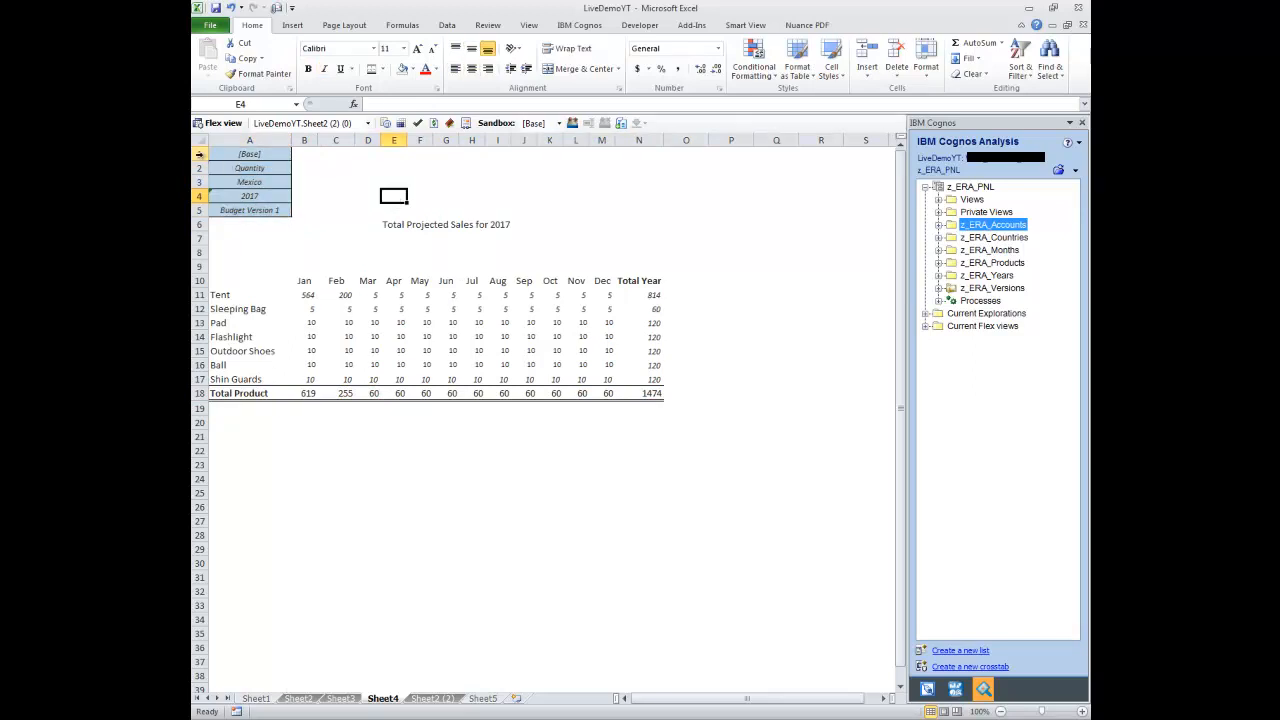
# Group rows 1 to 5, which hold the Flex view's context selections, into a row outline
pyautogui.moveTo(200, 154); pyautogui.dragTo(200, 210)
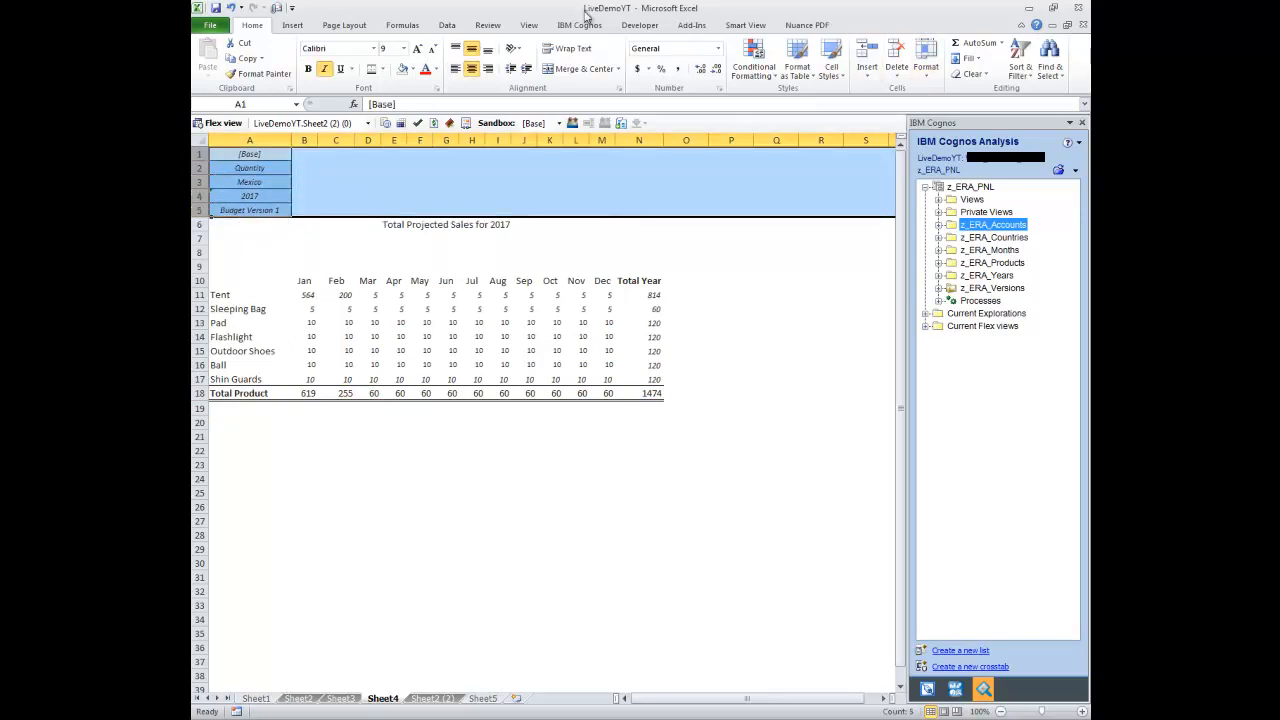
pyautogui.rightClick(204, 169)
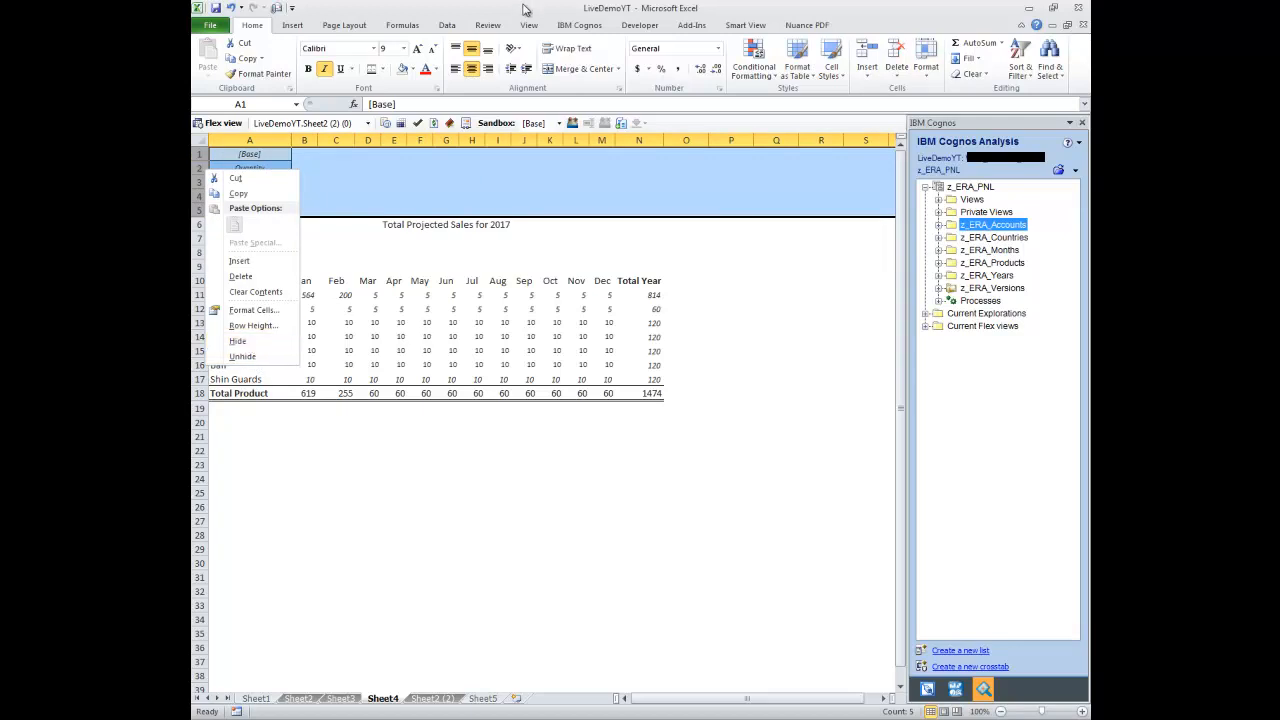
pyautogui.click(448, 24)
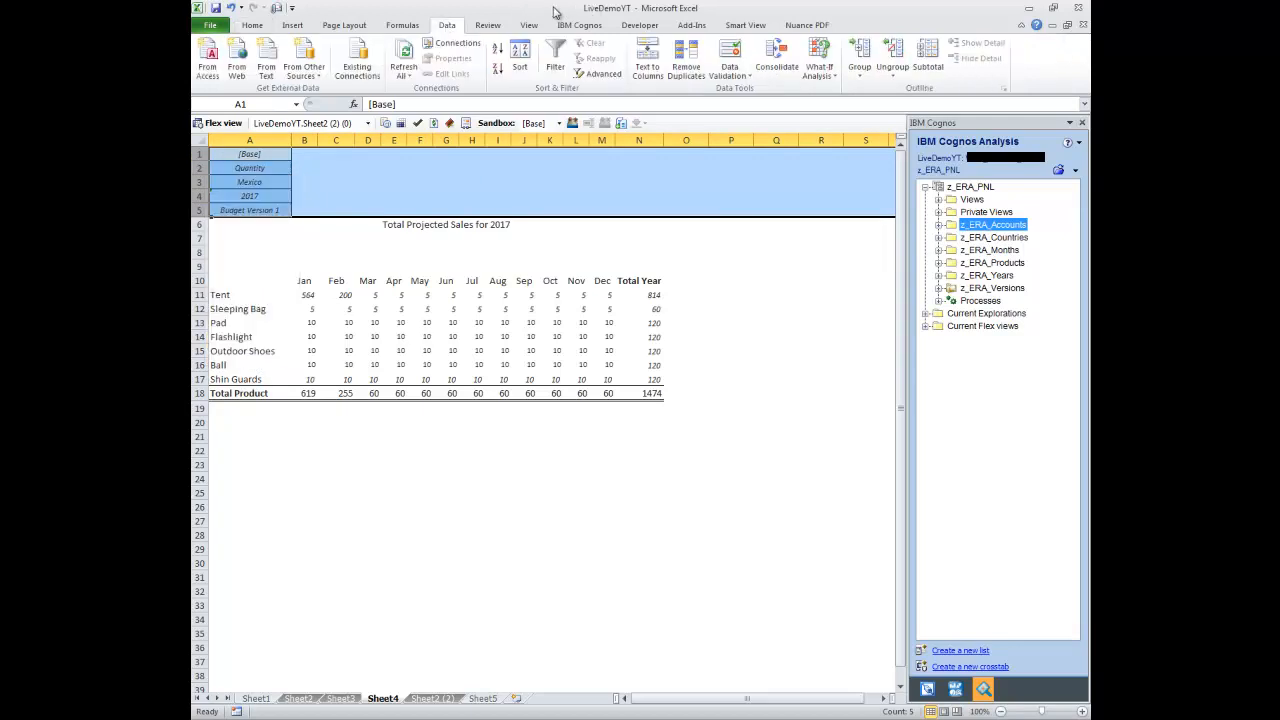
pyautogui.click(858, 52)
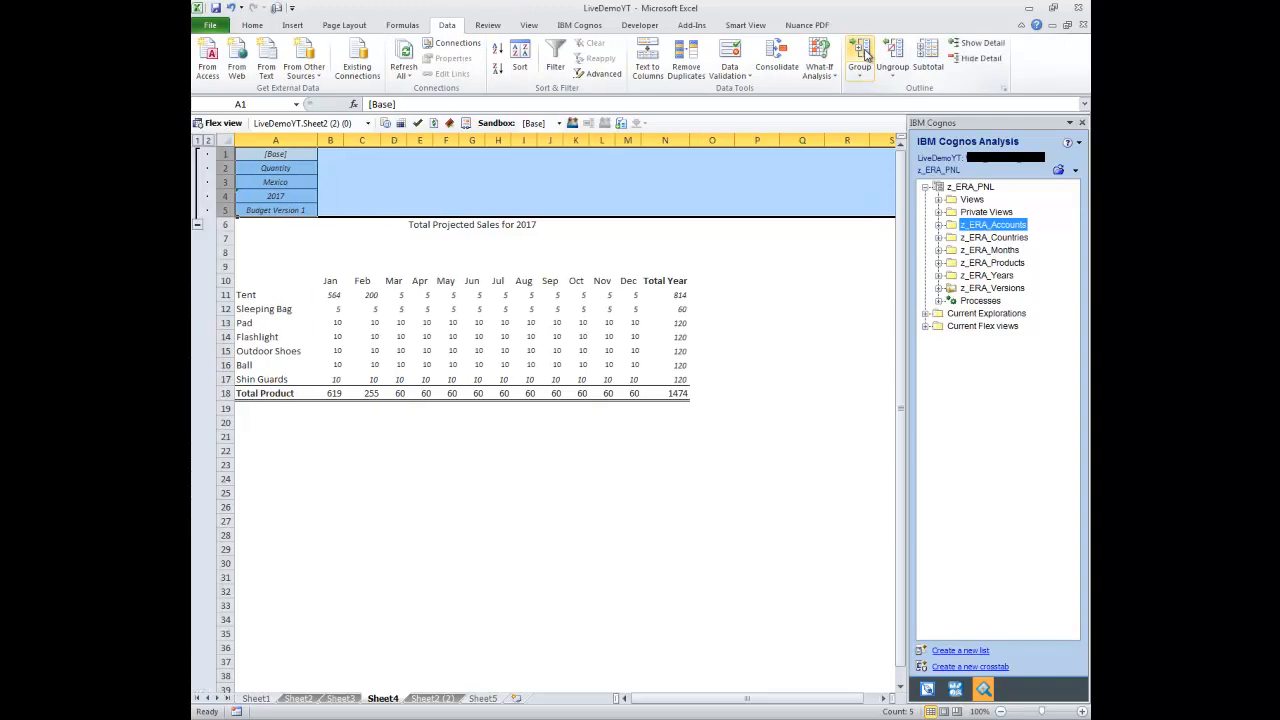
pyautogui.click(362, 252)
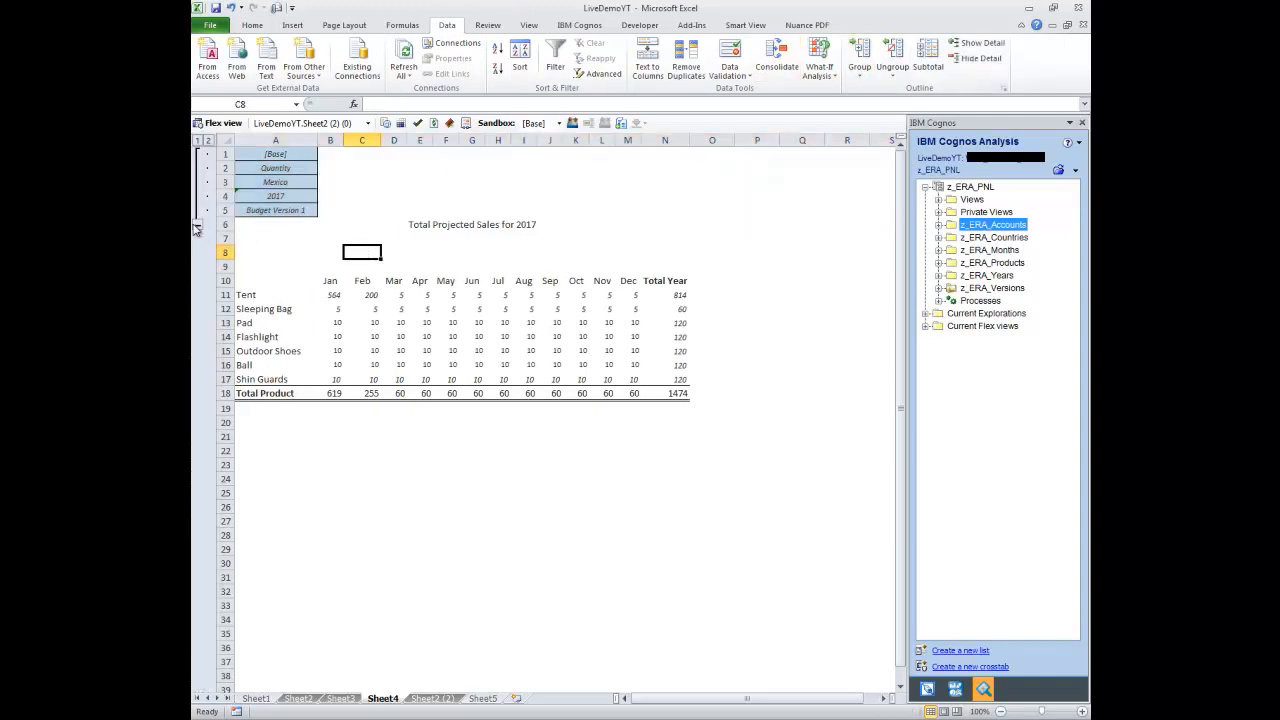
# Collapse the grouped context rows 1 to 5 and expand them again
pyautogui.click(197, 225)
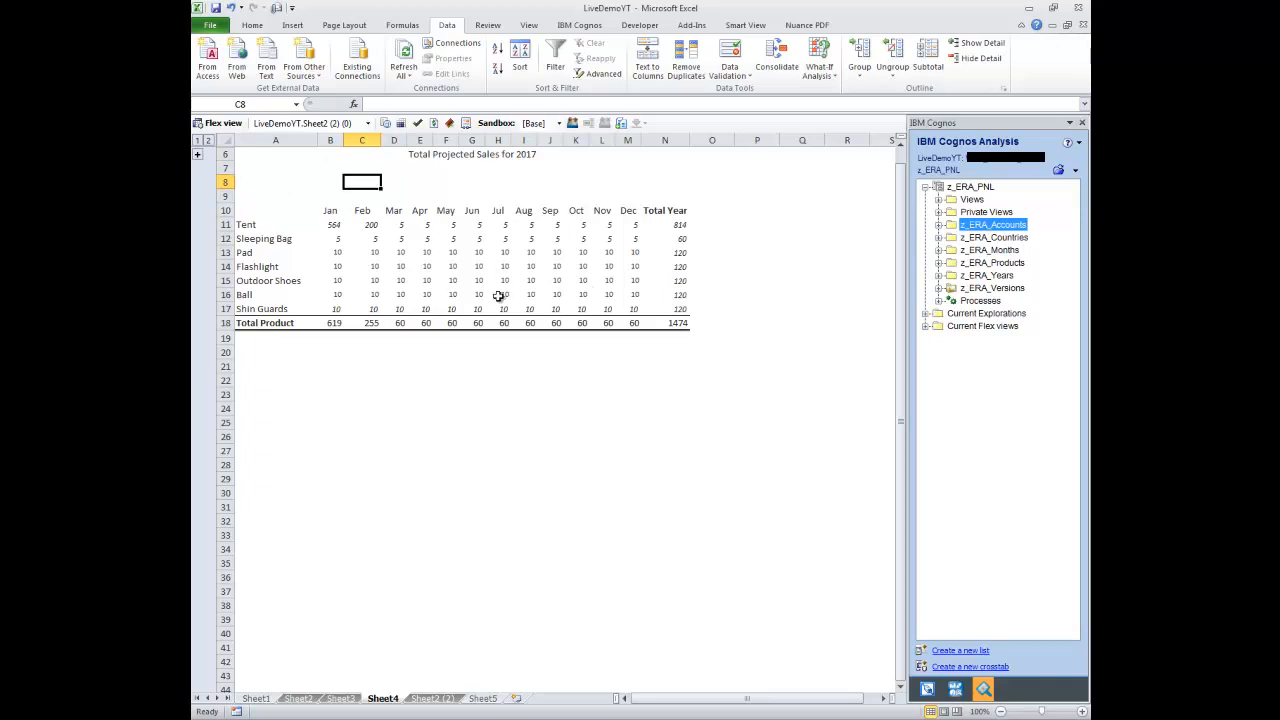
pyautogui.click(198, 157)
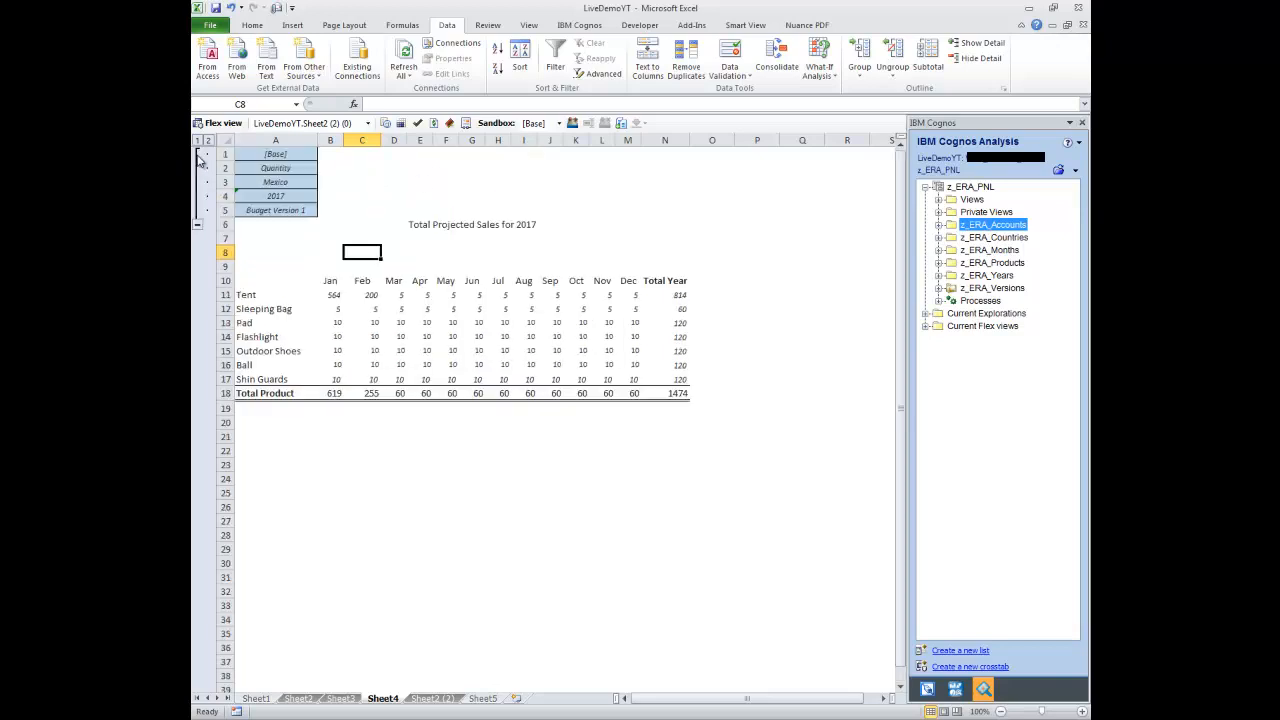
pyautogui.click(424, 238)
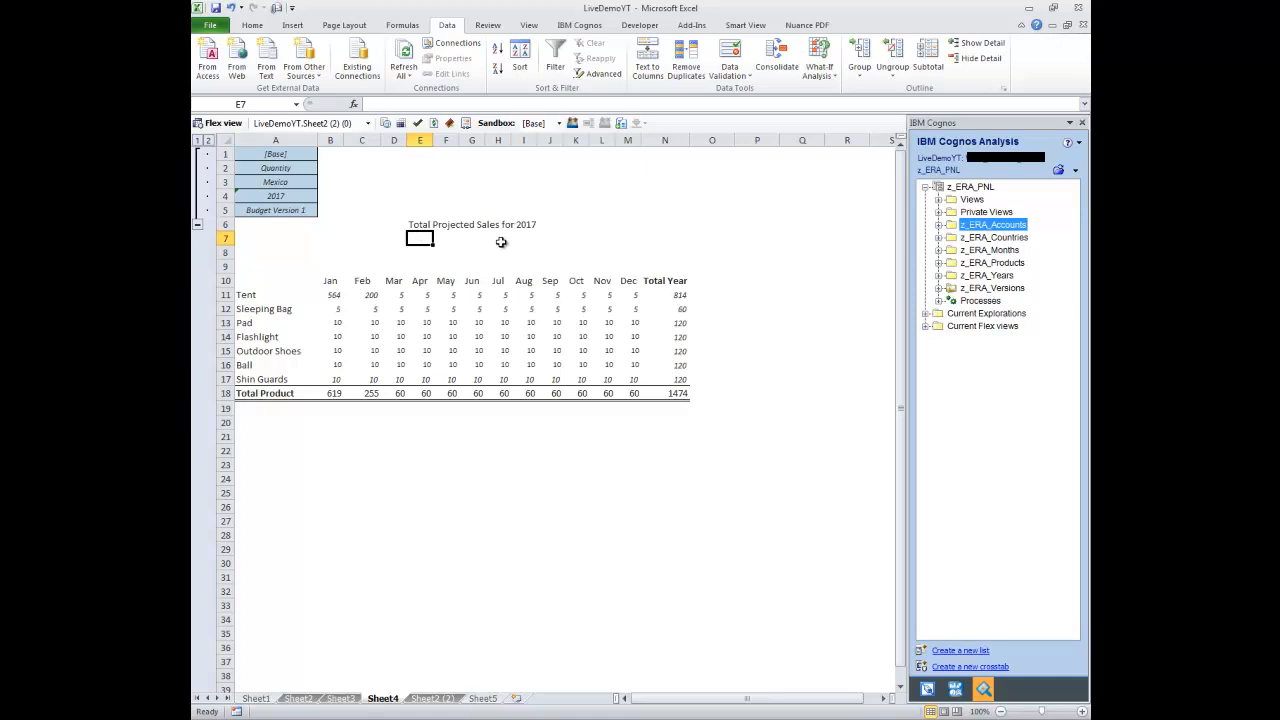
# Replace the members of the account context in A2, adding Unit Sales Price through Gross Margin % to Quantity, and review its selection list
pyautogui.click(294, 171)
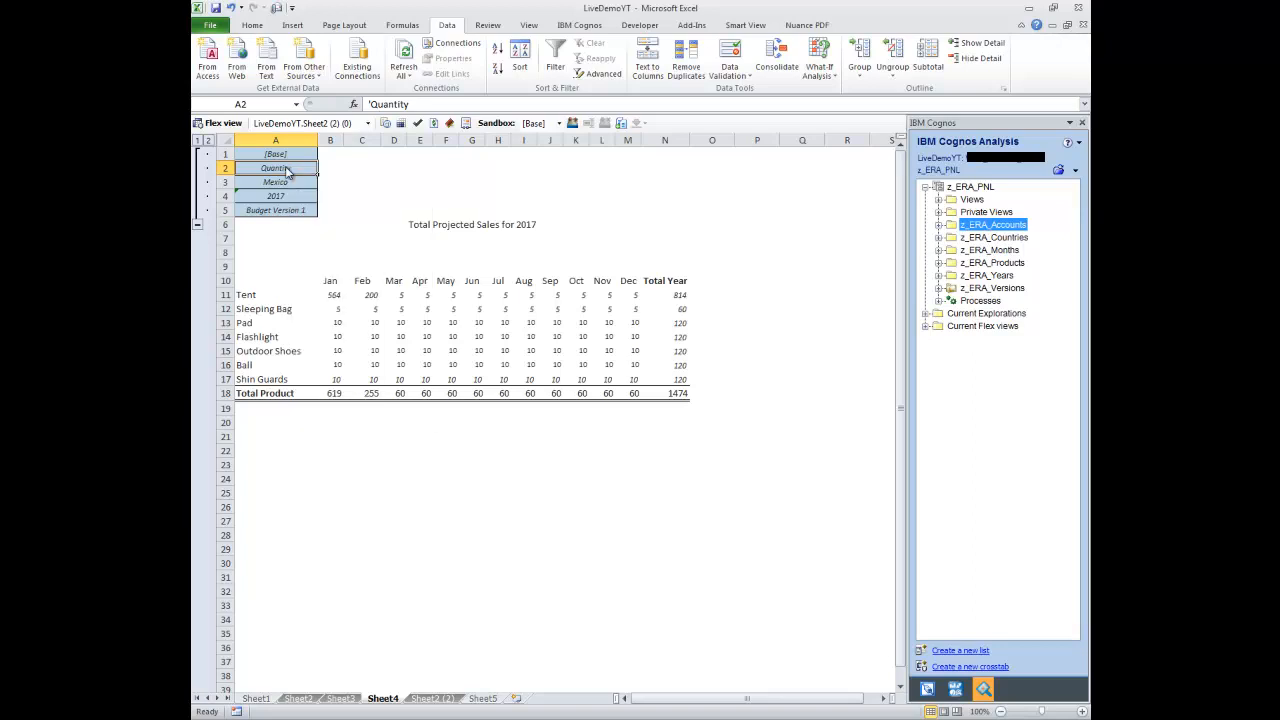
pyautogui.rightClick(287, 172)
pyautogui.moveTo(340, 176)
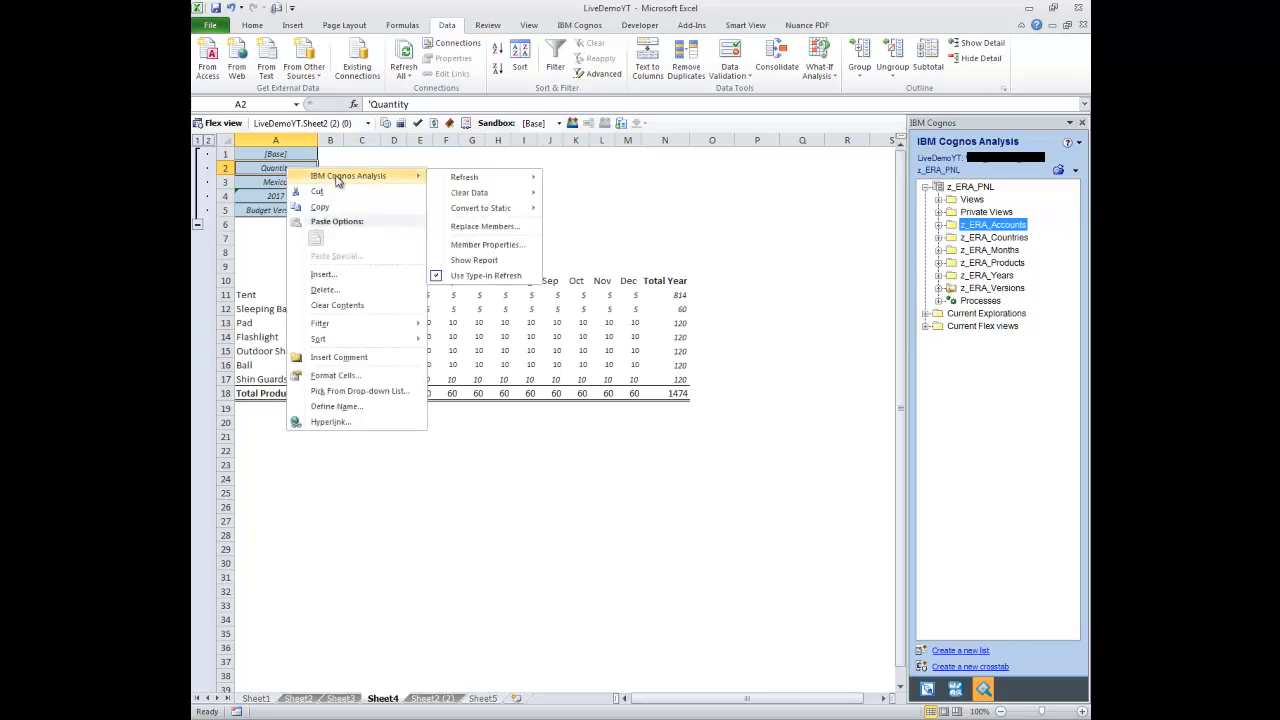
pyautogui.click(482, 228)
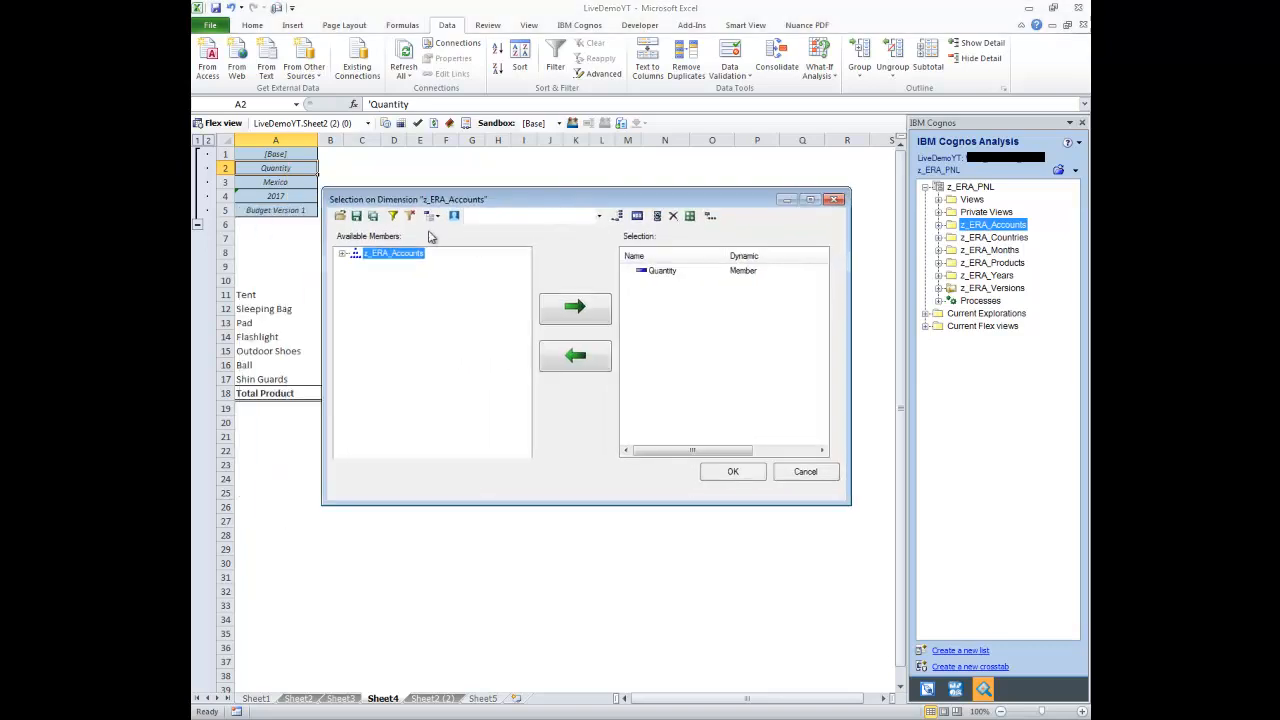
pyautogui.click(342, 254)
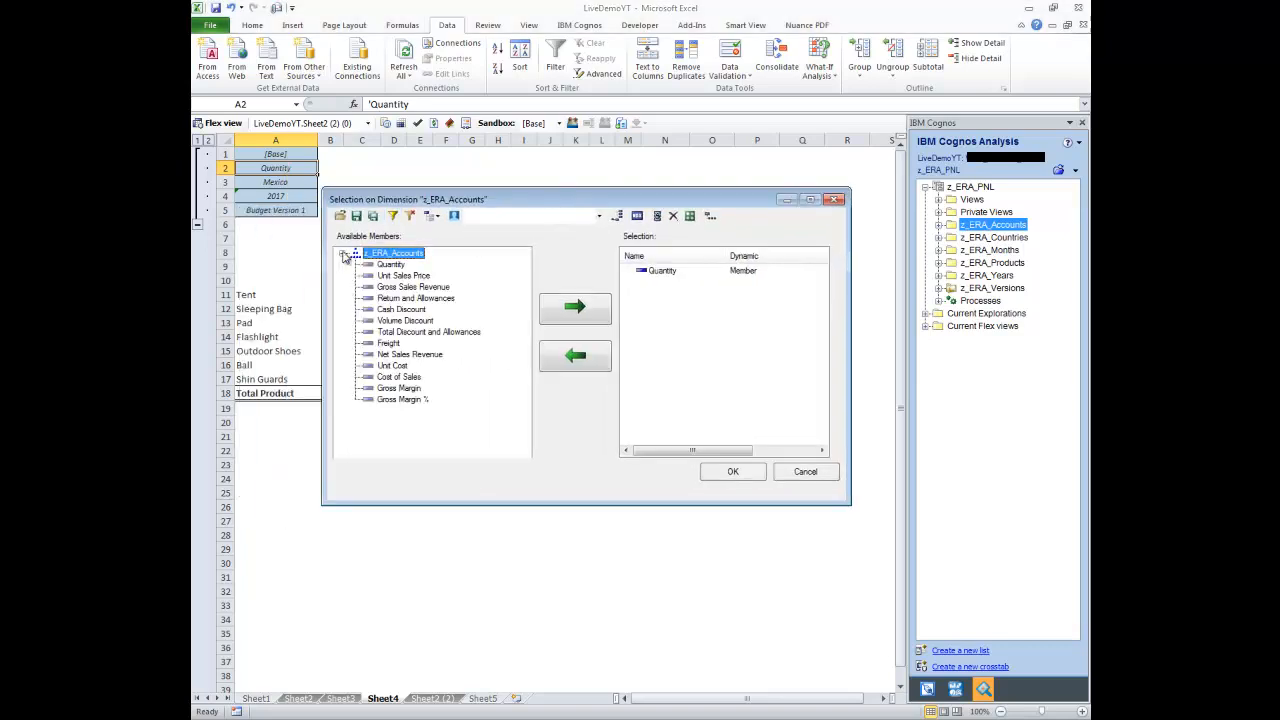
pyautogui.click(393, 279)
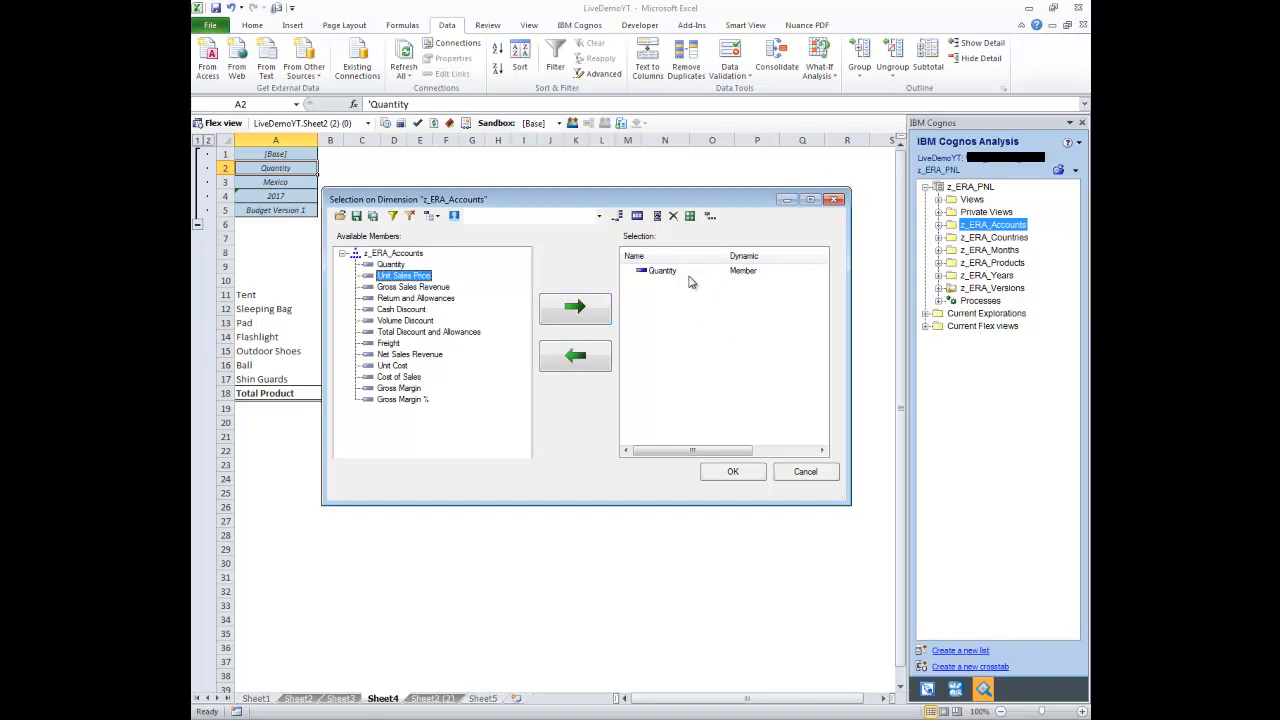
pyautogui.keyDown('shift'); pyautogui.click(416, 400); pyautogui.keyUp('shift')
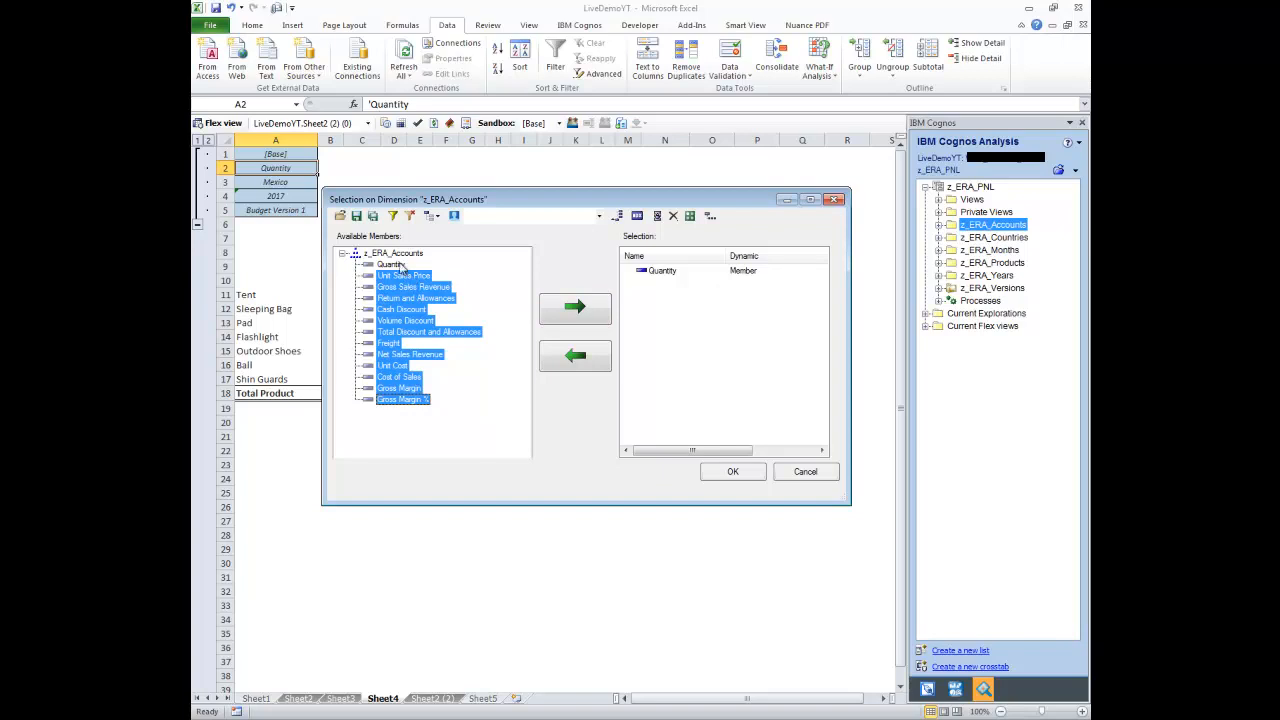
pyautogui.click(568, 314)
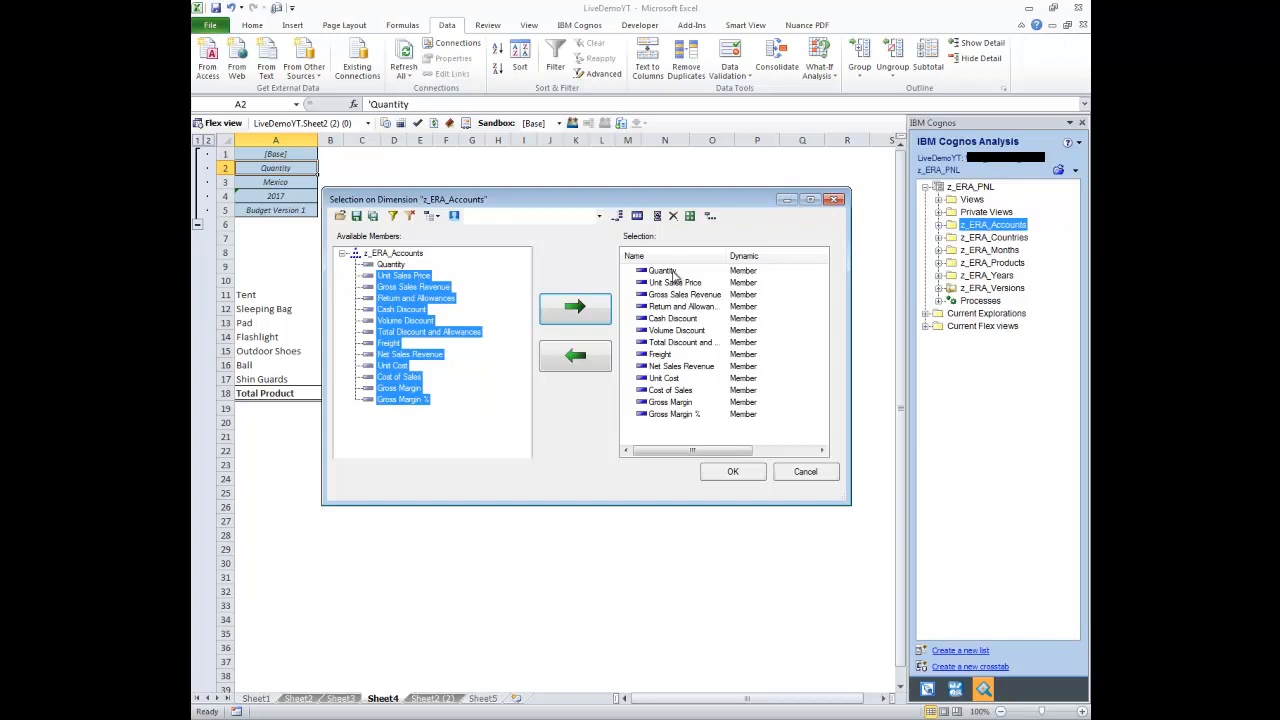
pyautogui.click(730, 472)
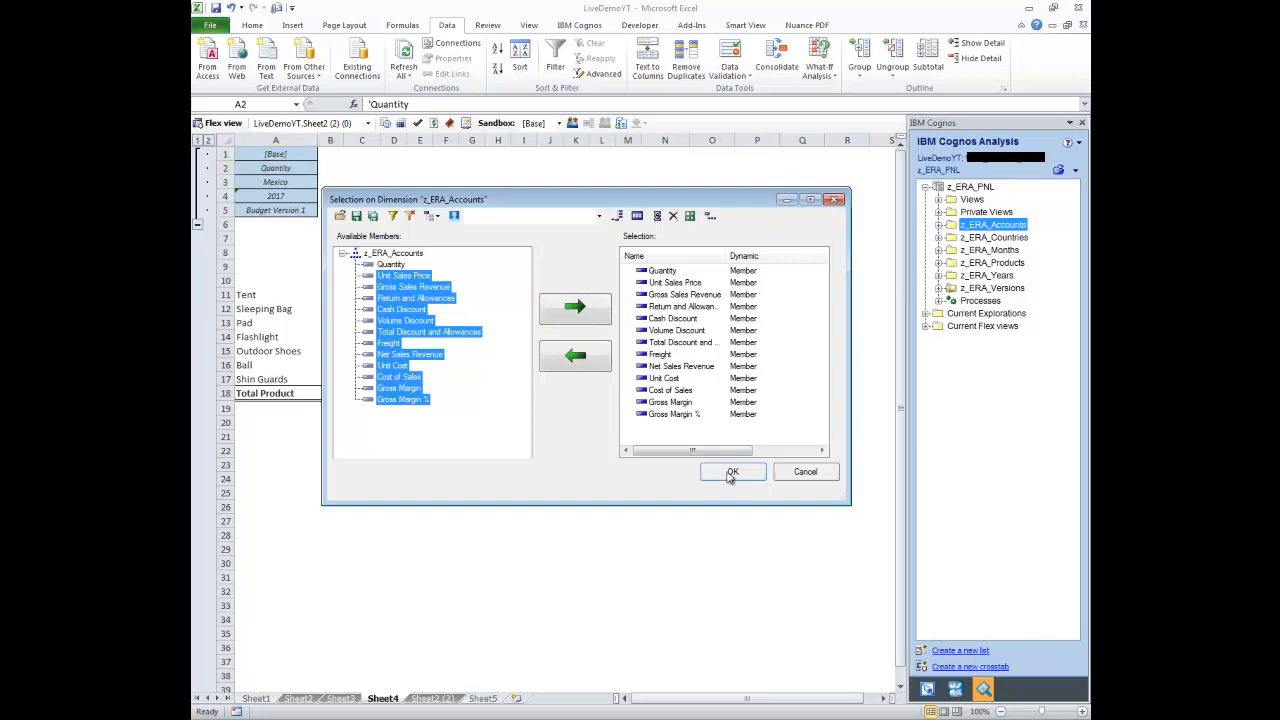
pyautogui.click(322, 170)
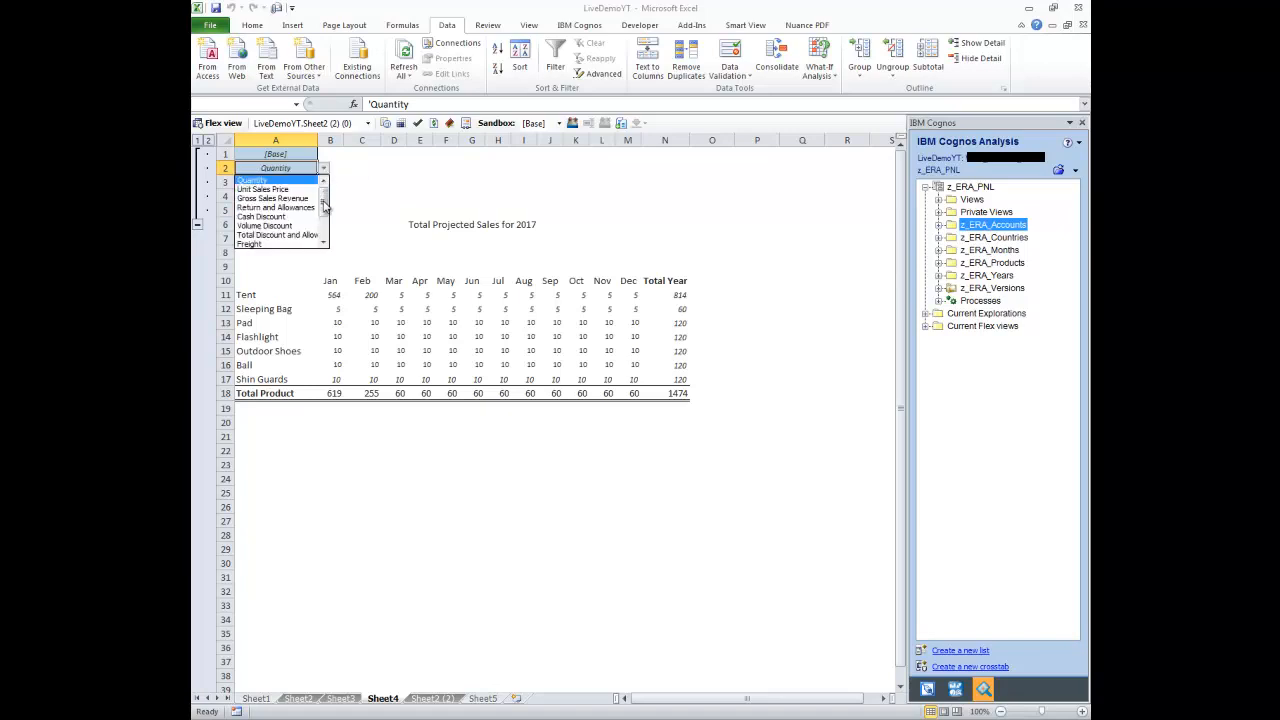
pyautogui.click(300, 168)
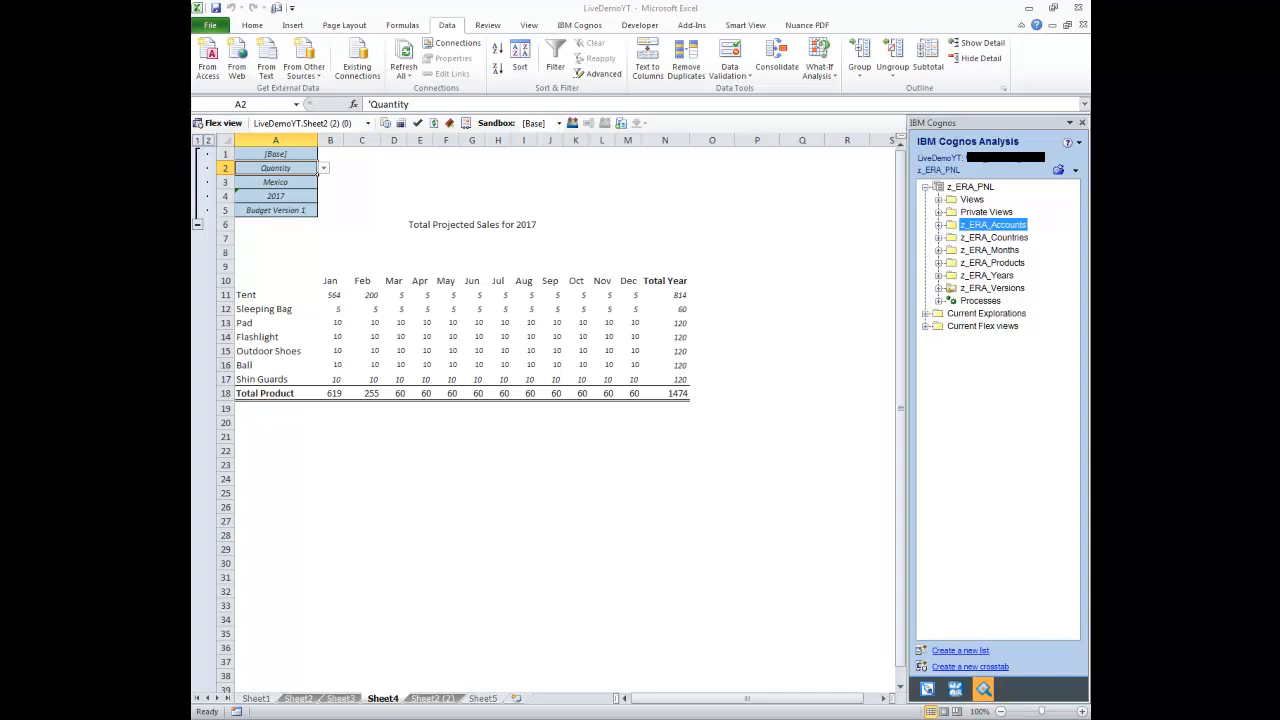
# Review the Flex view's properties, including the type-in refresh and server formatting settings
pyautogui.moveTo(192, 250); pyautogui.dragTo(272, 236)
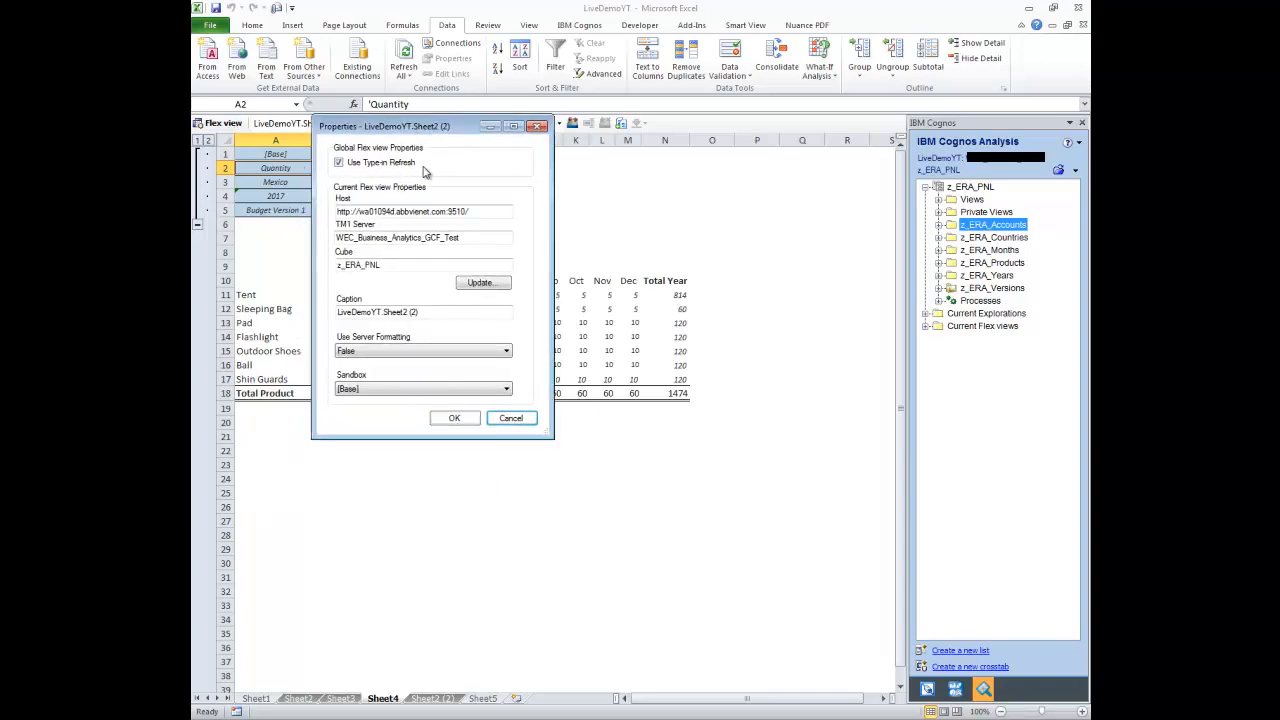
pyautogui.moveTo(425, 128); pyautogui.dragTo(481, 192)
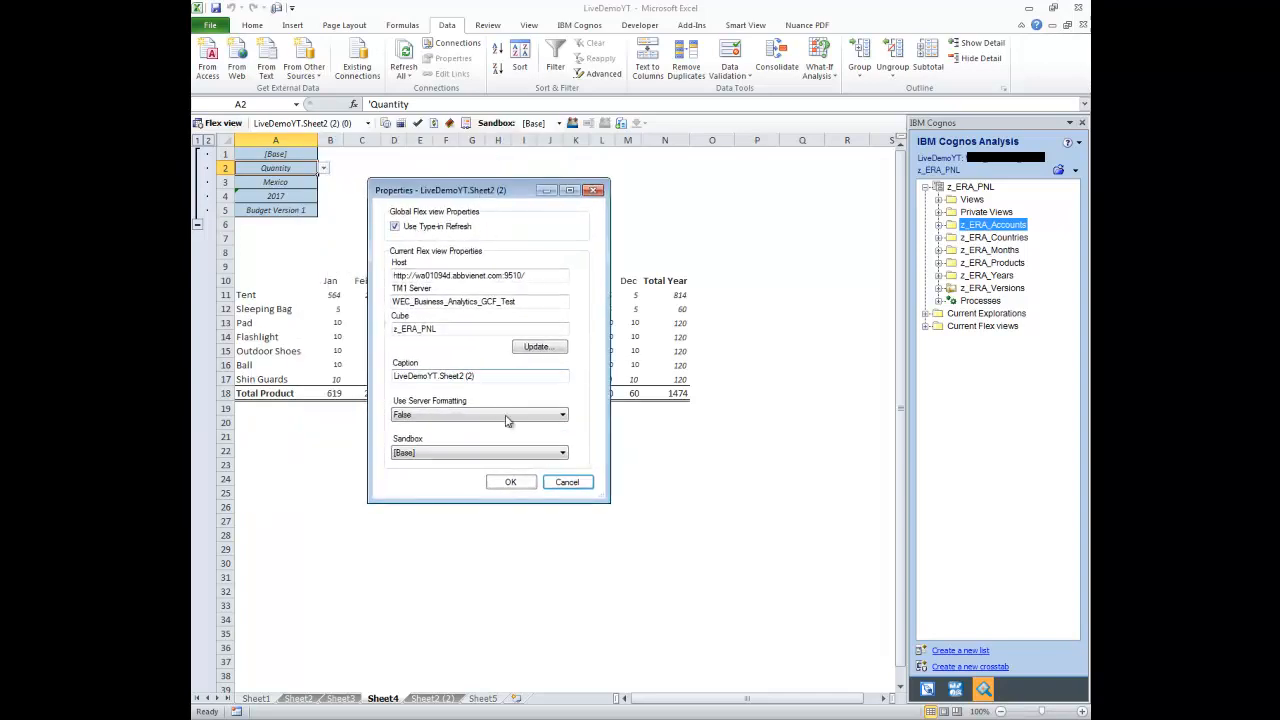
pyautogui.click(527, 485)
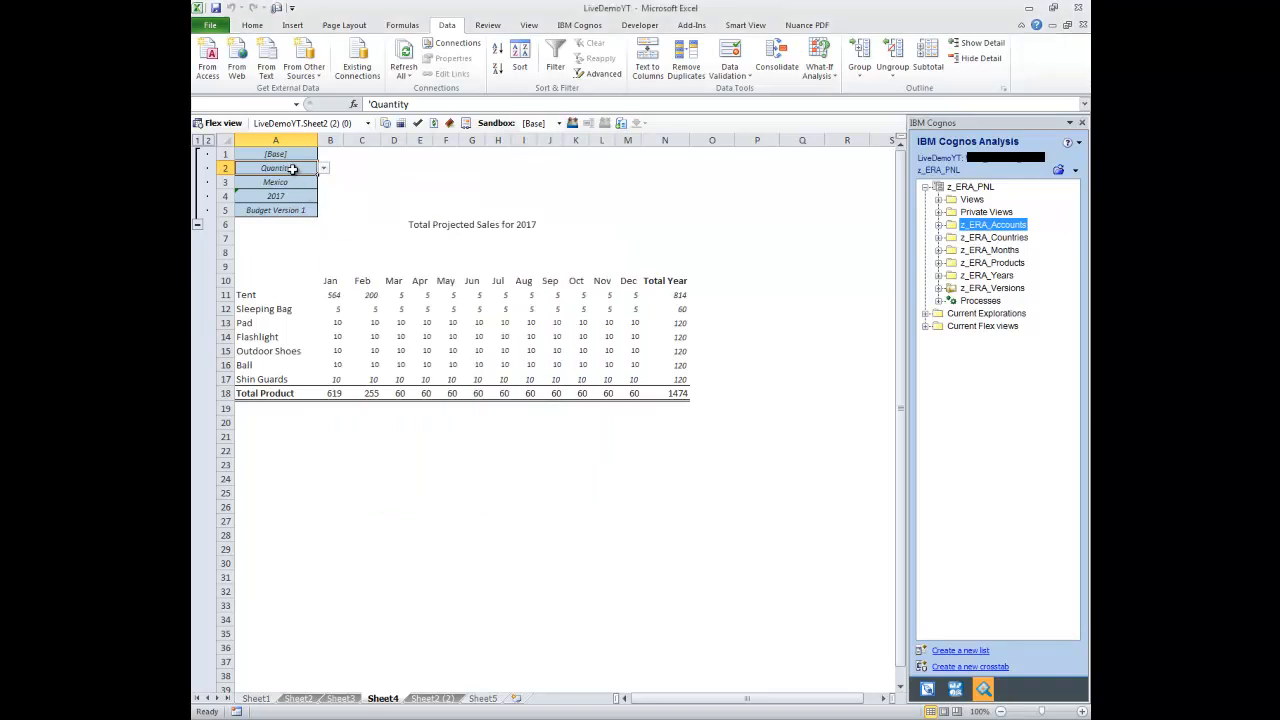
# Switch the account context in A2 to Gross Sales Revenue and refresh the Flex view's data
pyautogui.click(324, 168)
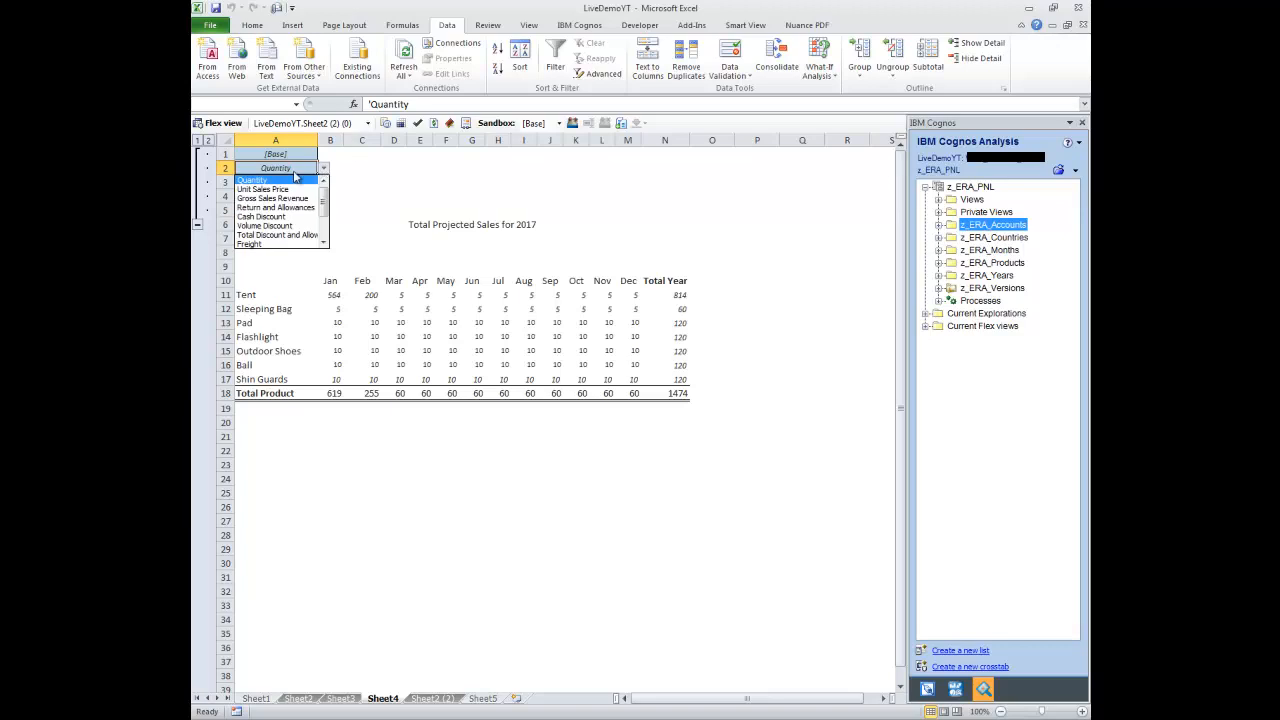
pyautogui.click(277, 200)
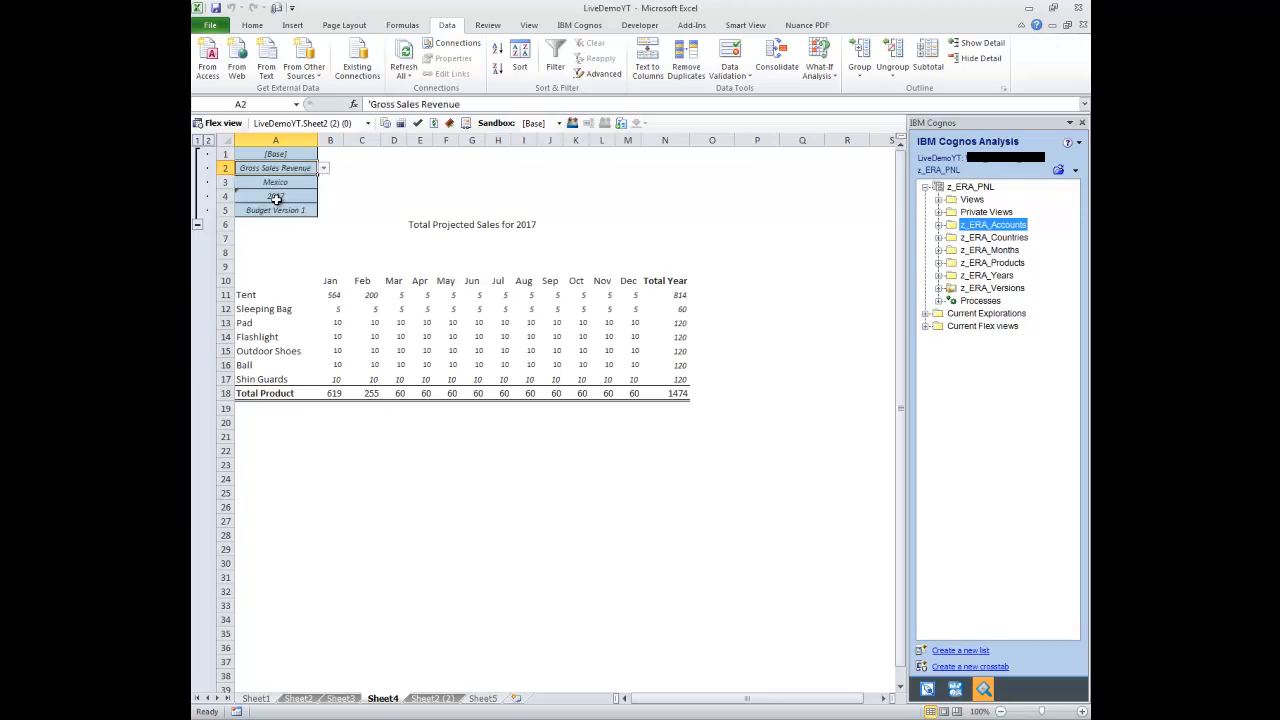
pyautogui.click(324, 168)
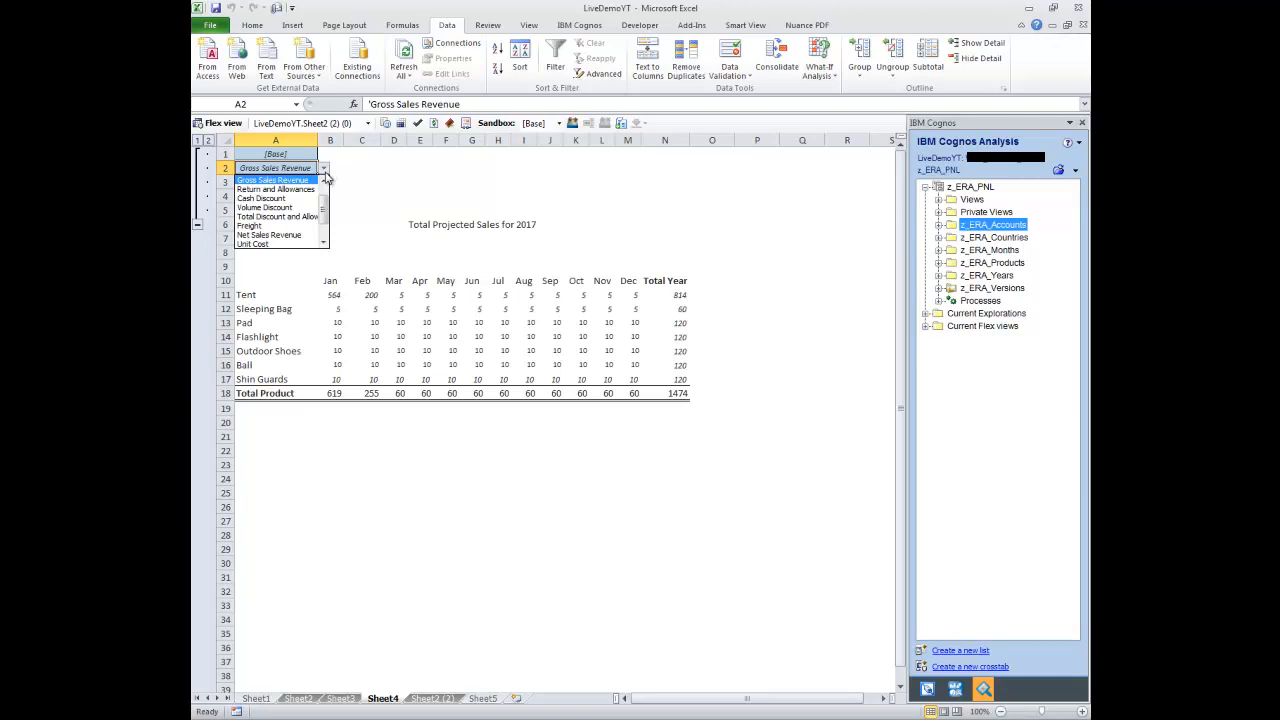
pyautogui.click(325, 170)
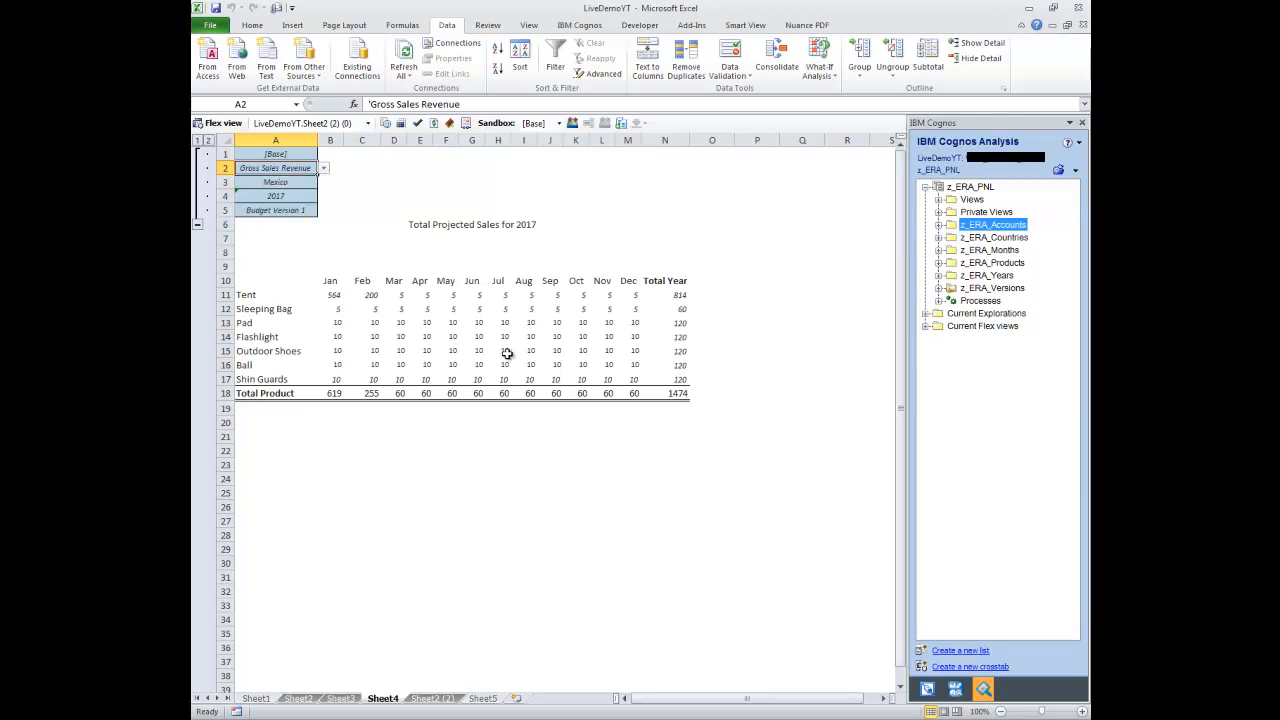
pyautogui.click(339, 306)
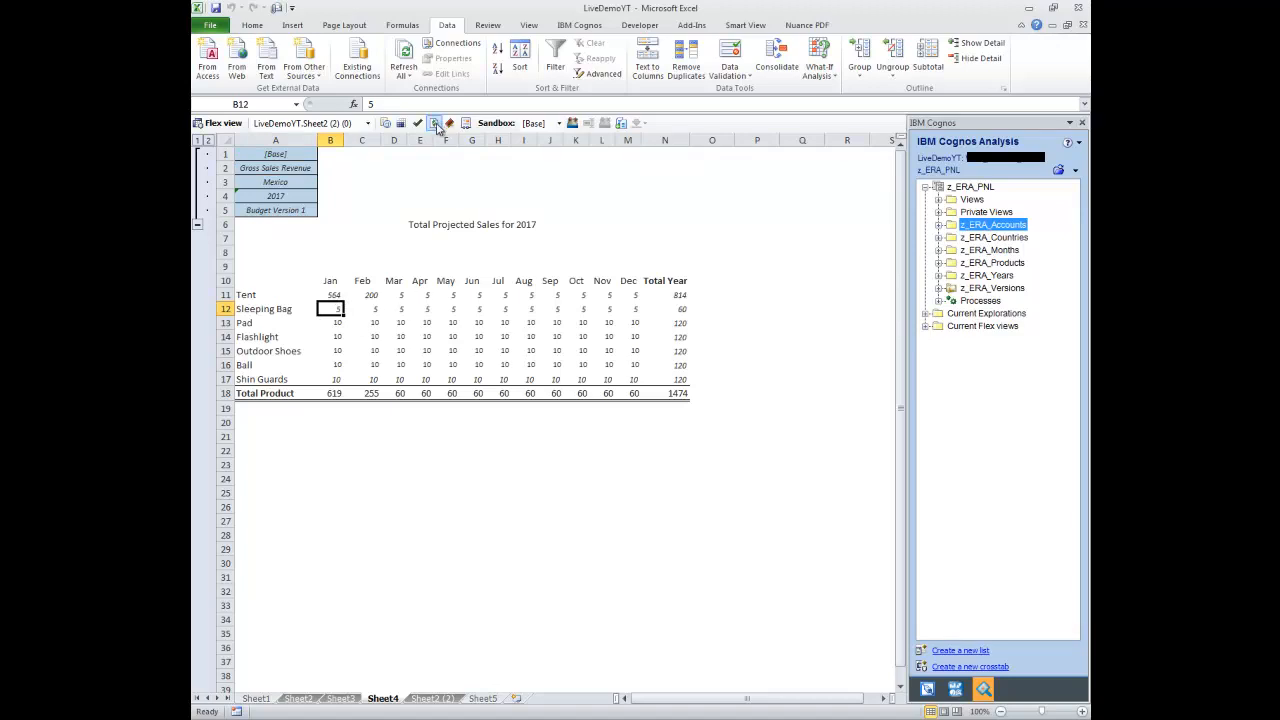
pyautogui.click(435, 123)
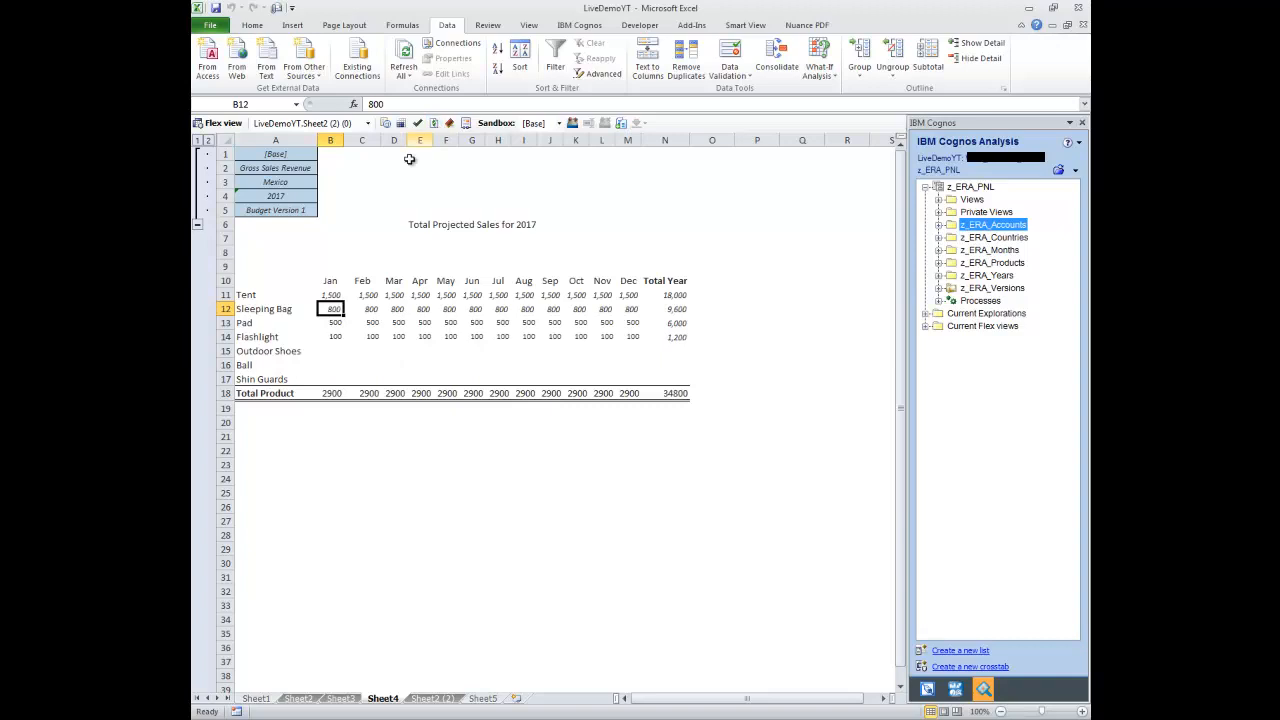
# Format the values in B11:N18 with the comma style and no decimal places
pyautogui.moveTo(330, 295); pyautogui.dragTo(668, 340)
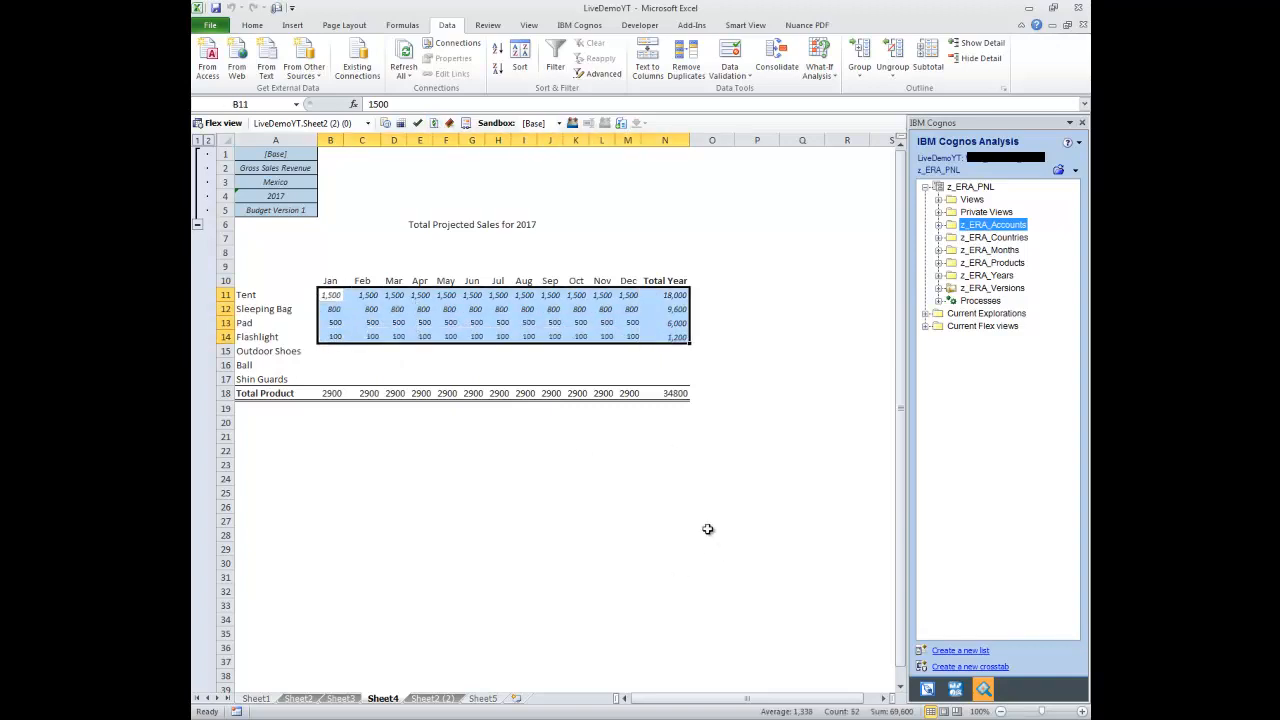
pyautogui.click(552, 396)
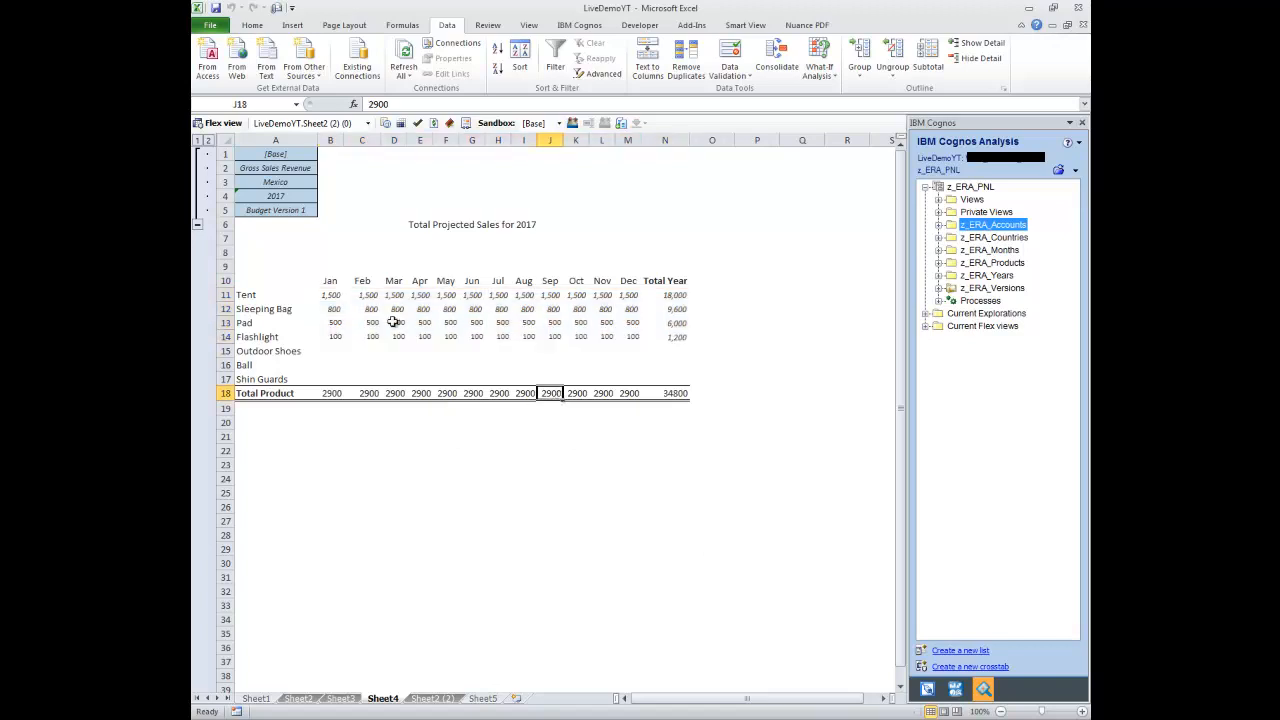
pyautogui.moveTo(330, 296); pyautogui.dragTo(665, 393)
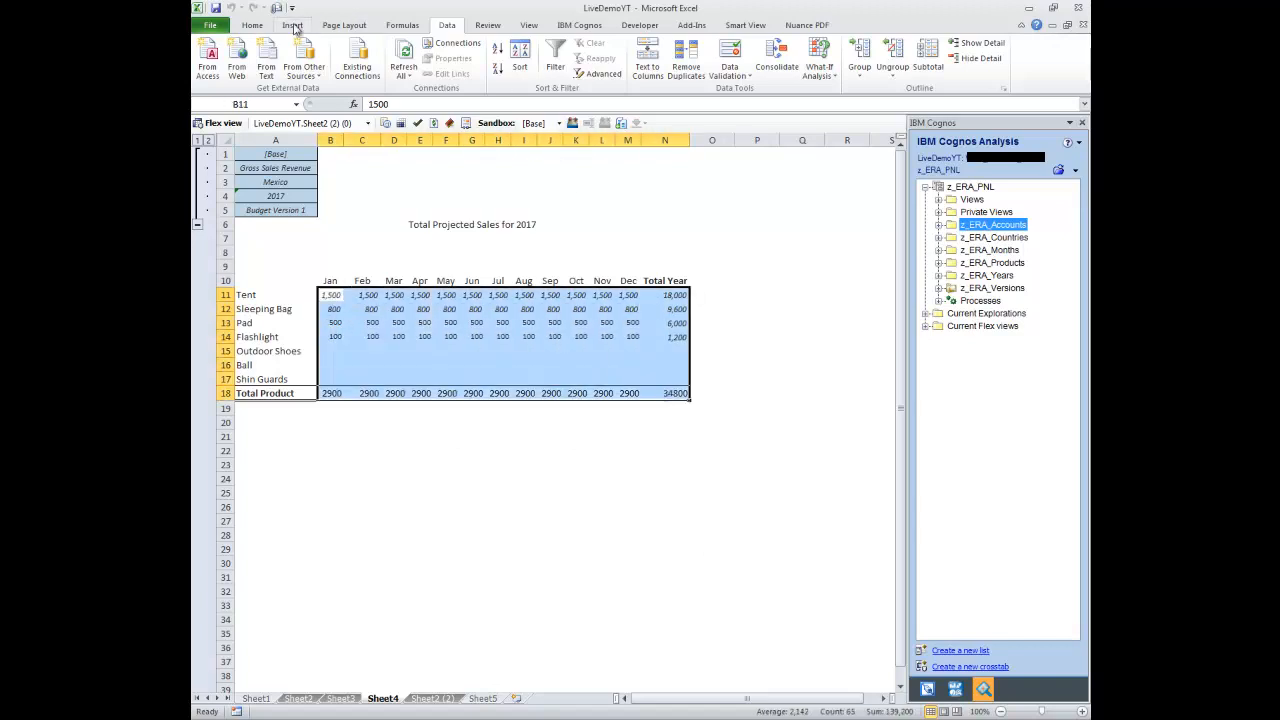
pyautogui.click(252, 25)
pyautogui.click(678, 68)
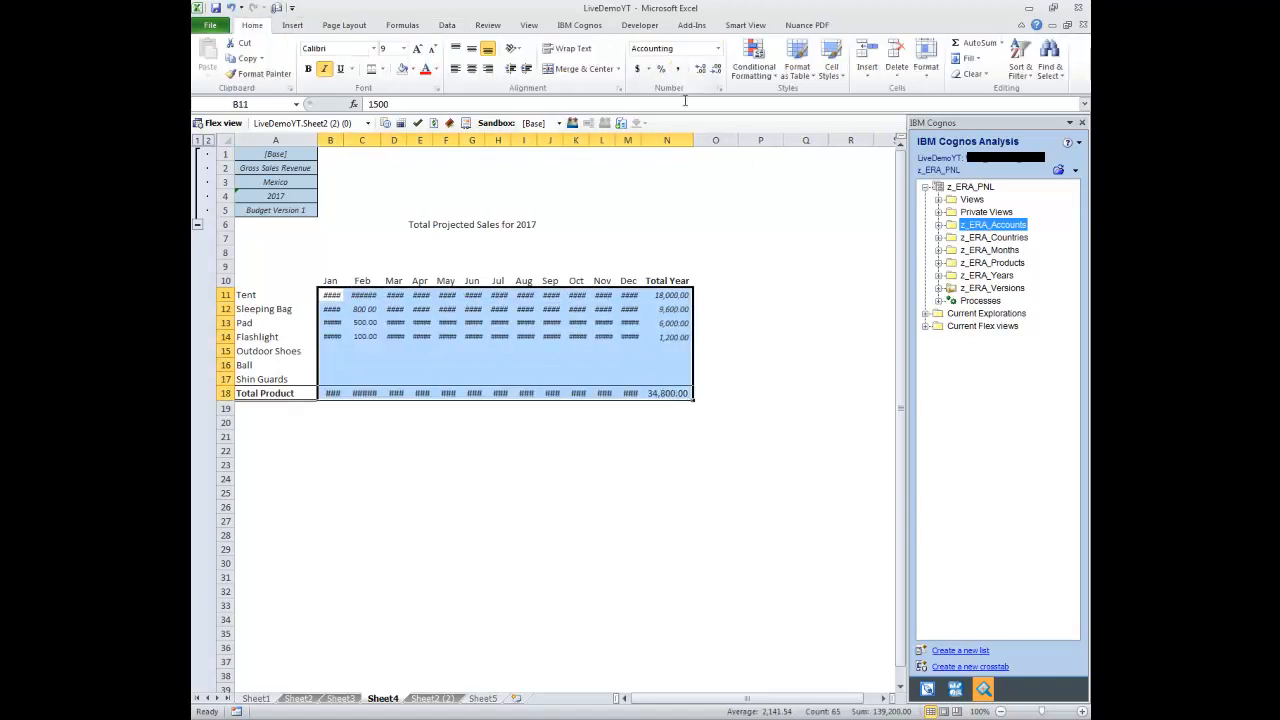
pyautogui.click(716, 69)
pyautogui.click(716, 69)
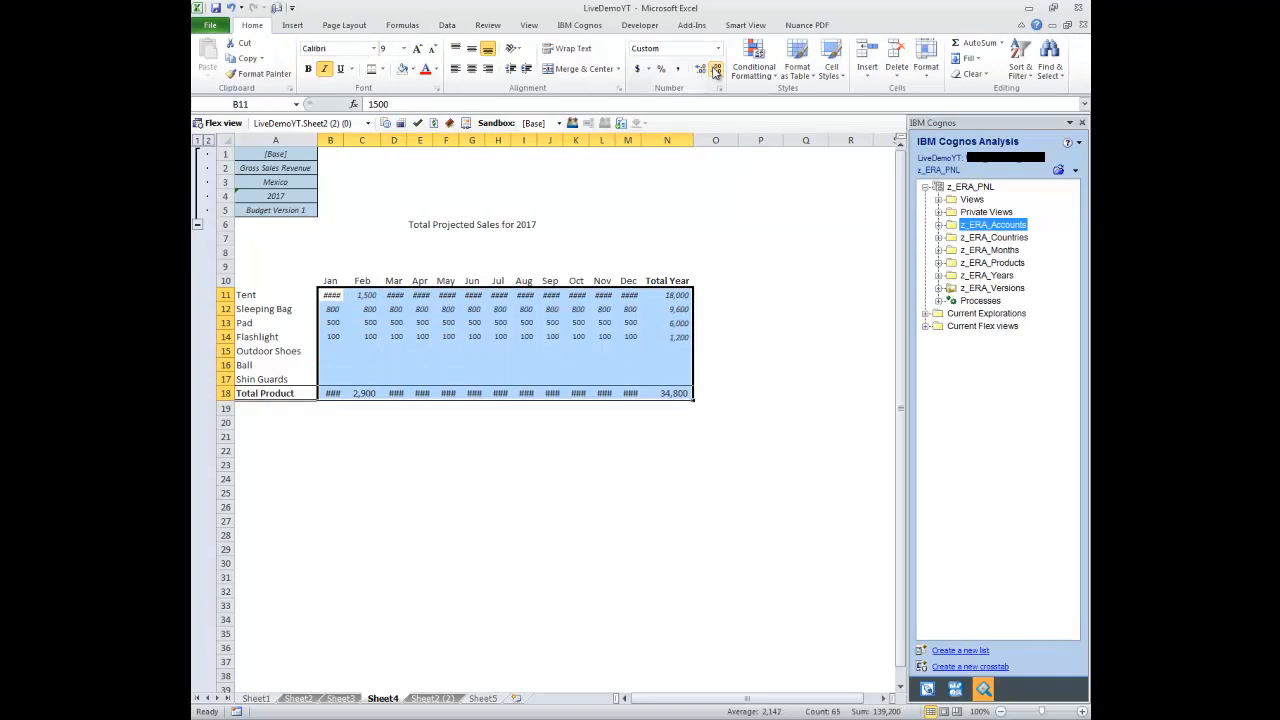
# Widen columns B to N to a uniform width that fits the values, and widen column N slightly more for the Total Year header
pyautogui.click(368, 198)
pyautogui.moveTo(330, 140); pyautogui.dragTo(716, 140)
pyautogui.click(729, 192)
pyautogui.click(797, 286)
pyautogui.moveTo(347, 141); pyautogui.dragTo(726, 140)
pyautogui.moveTo(361, 140); pyautogui.dragTo(357, 140)
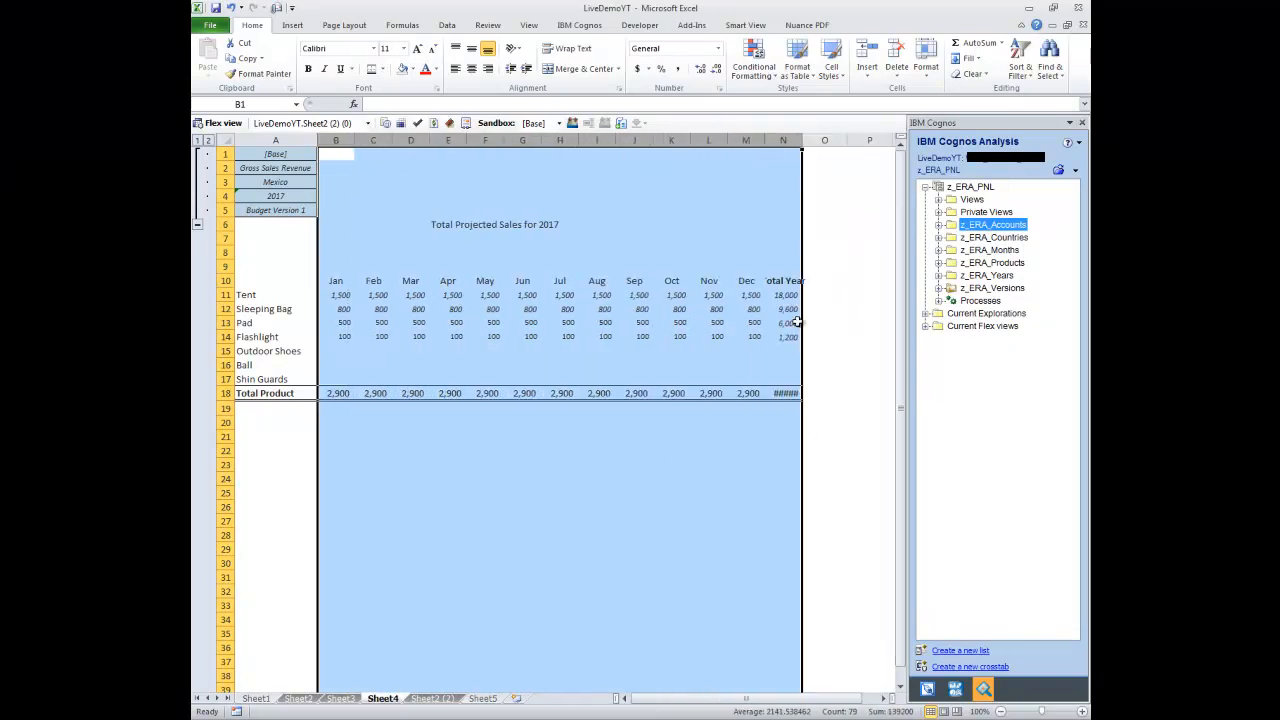
pyautogui.click(786, 280)
pyautogui.moveTo(801, 139); pyautogui.dragTo(809, 137)
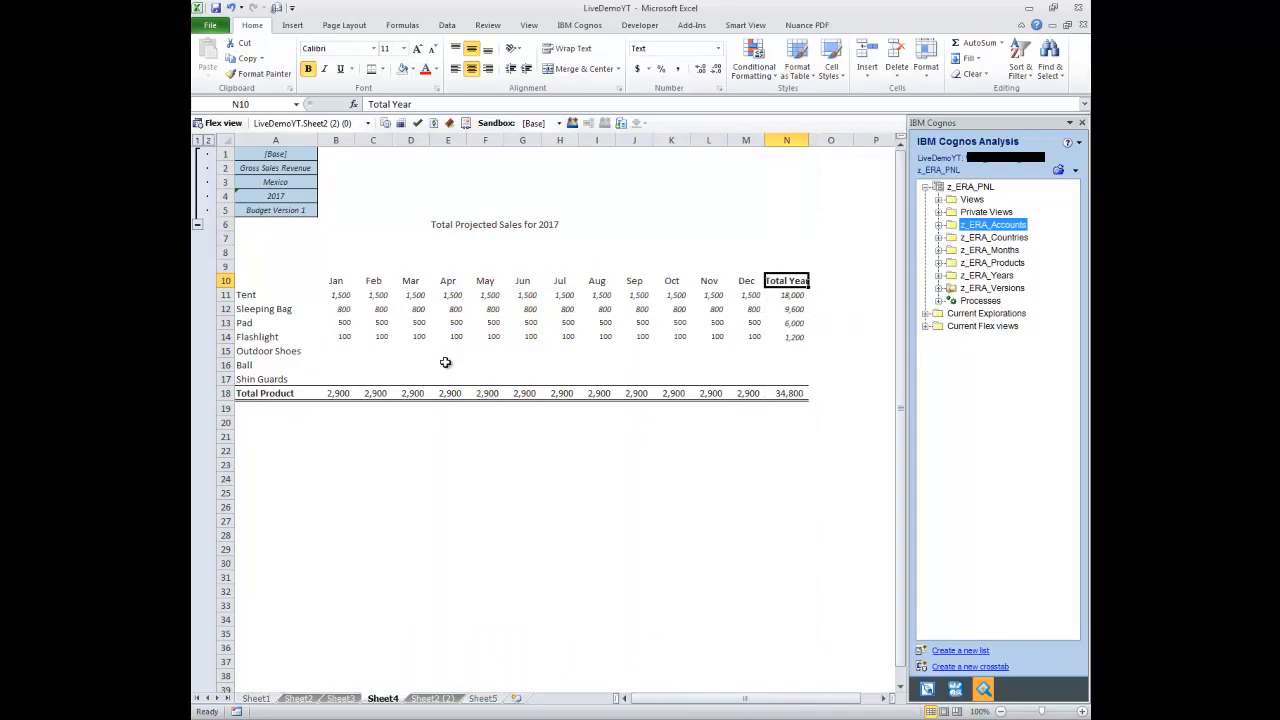
# Switch the account context in A2 to Quantity and refresh the Flex view's data
pyautogui.click(298, 169)
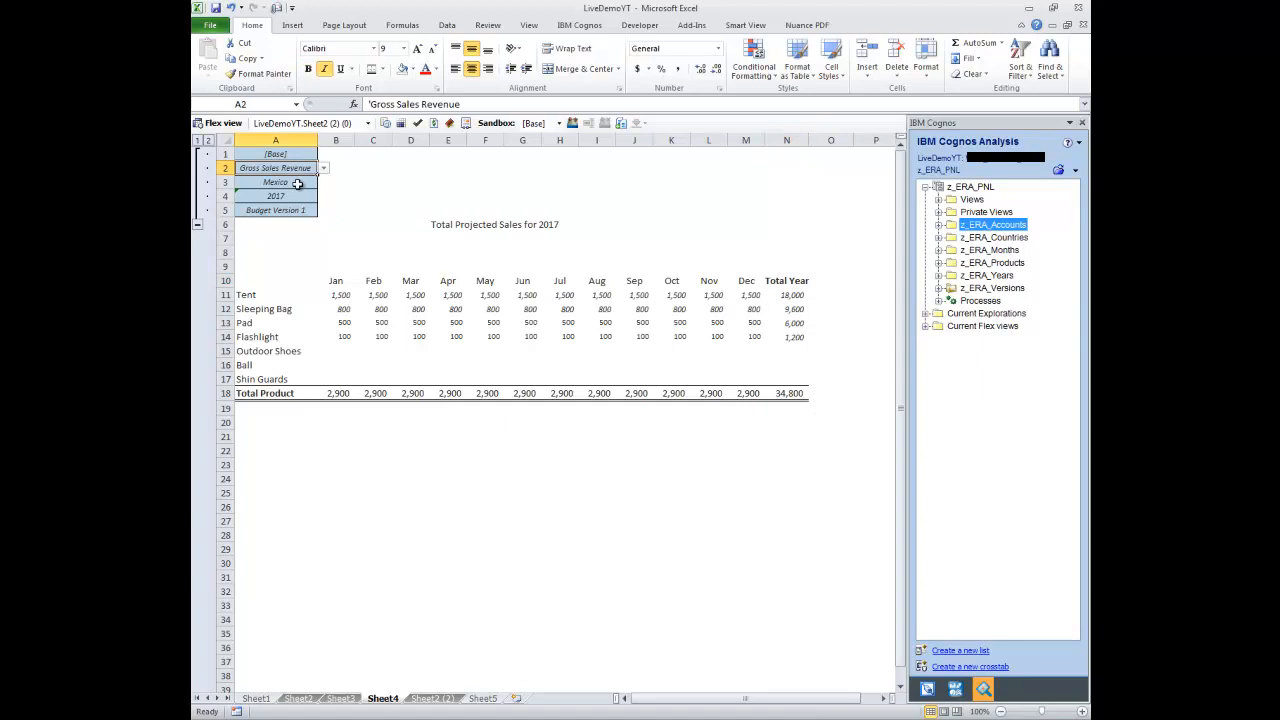
pyautogui.click(324, 168)
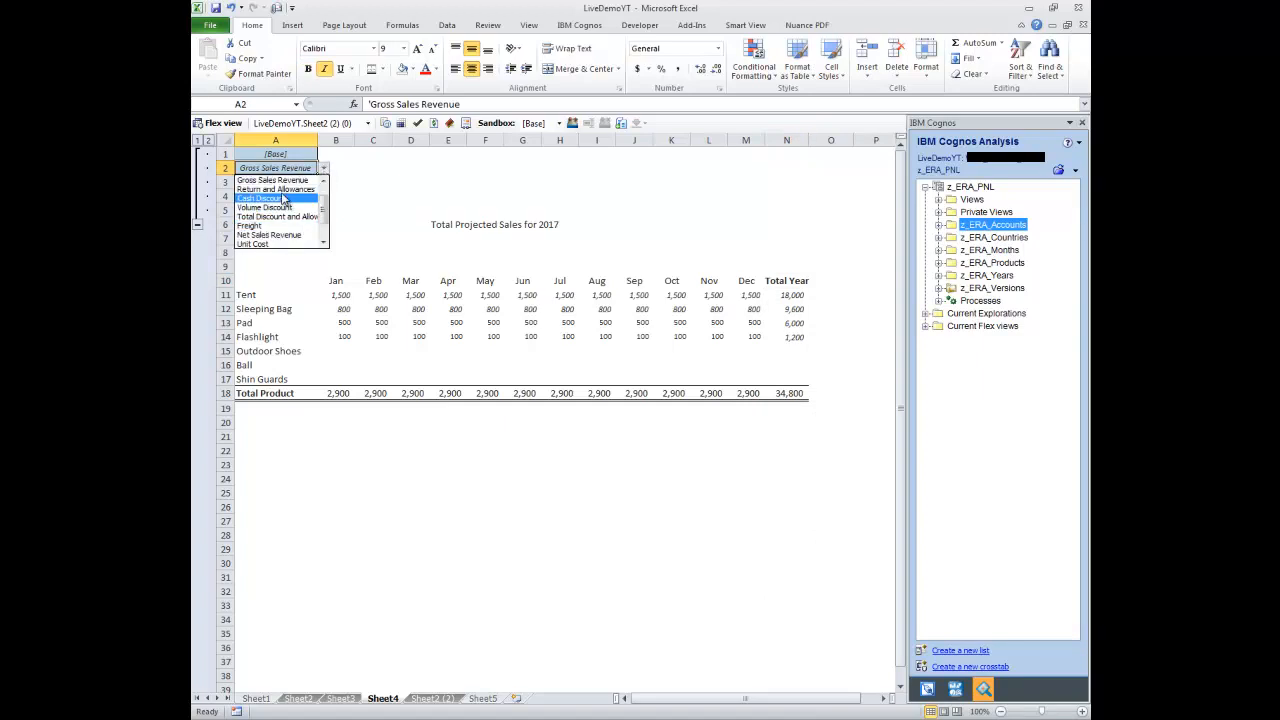
pyautogui.scroll(2, 318, 232)
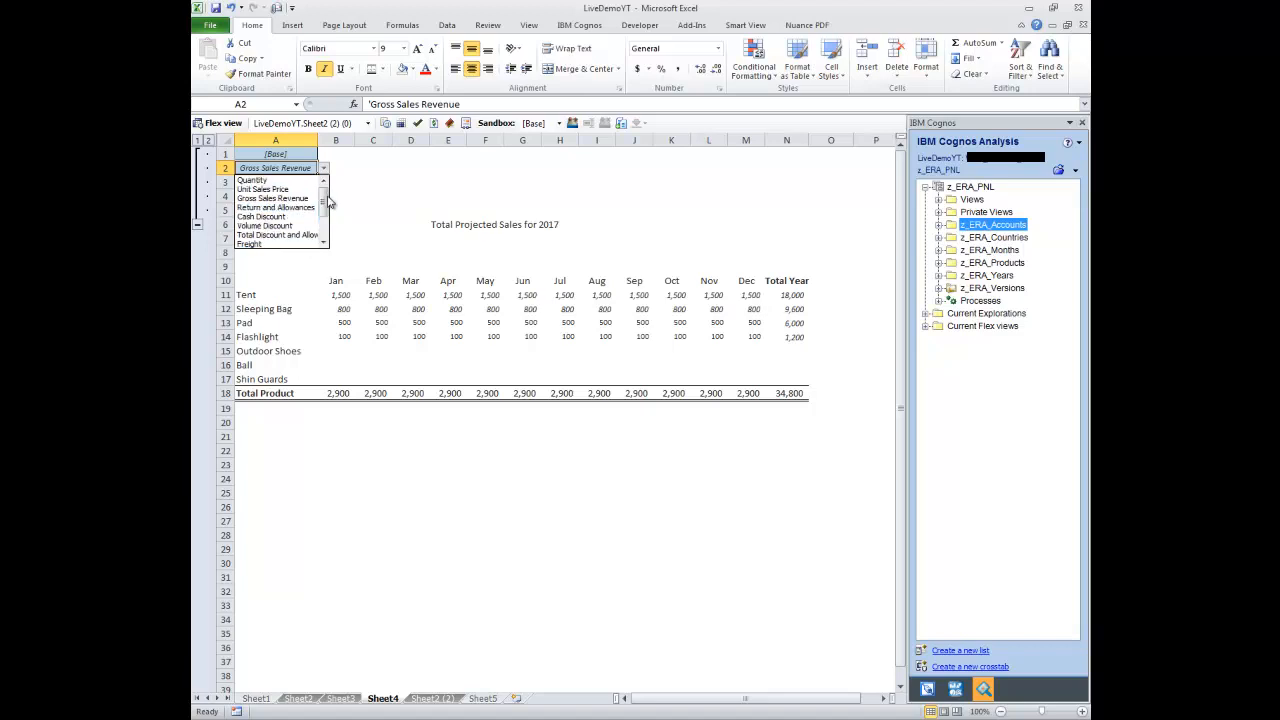
pyautogui.click(270, 180)
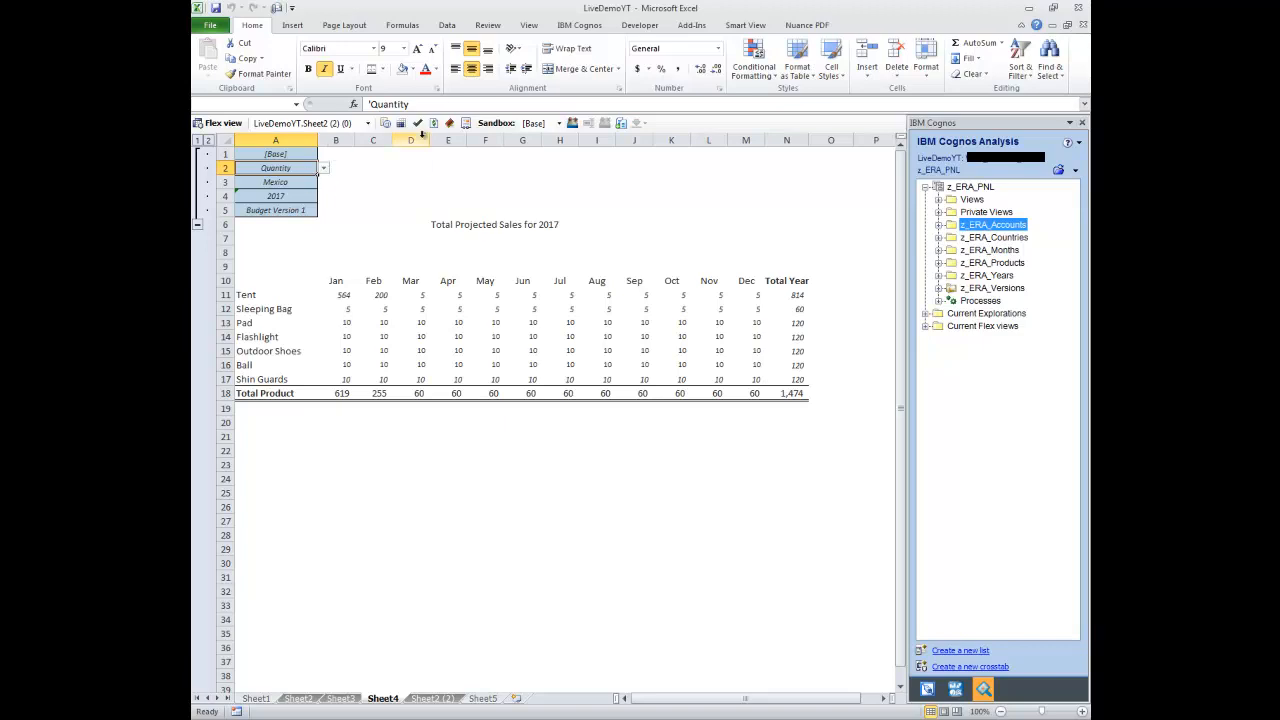
pyautogui.click(435, 127)
# Change the account context in A2 to Cash Discount and refresh the Flex view's data
pyautogui.click(324, 168)
pyautogui.click(330, 172)
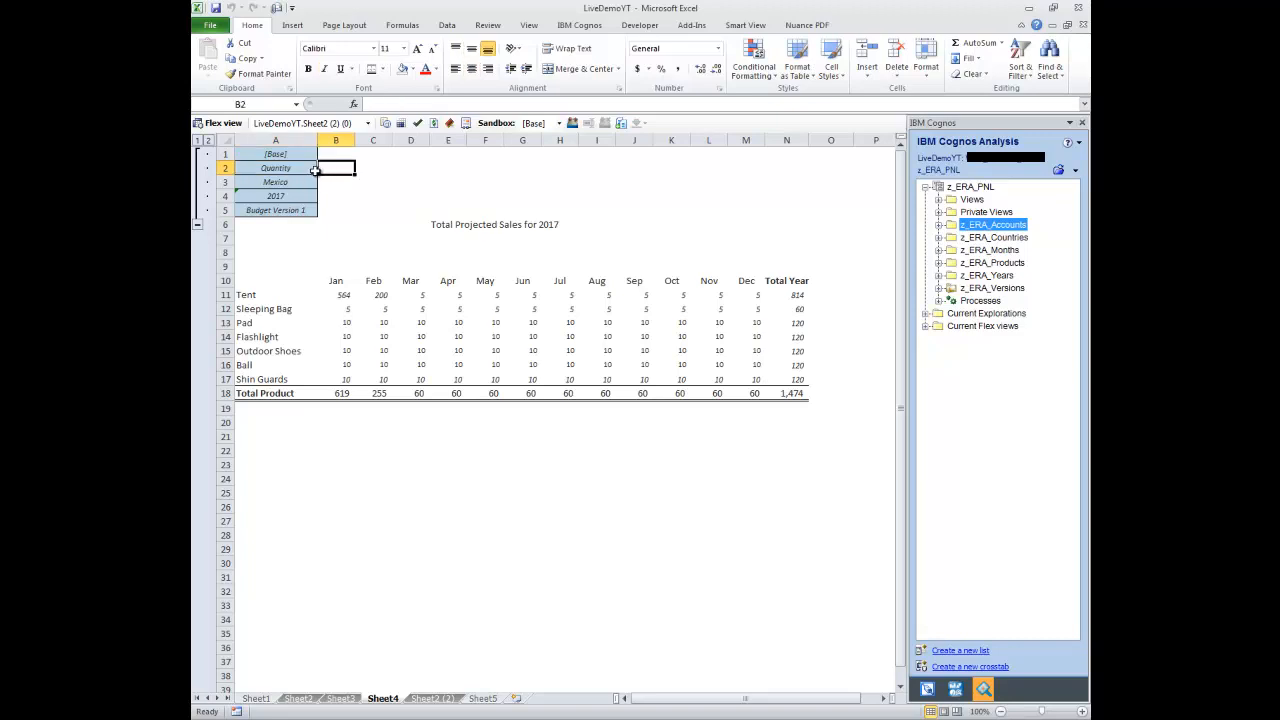
pyautogui.click(312, 170)
pyautogui.click(324, 168)
pyautogui.click(291, 217)
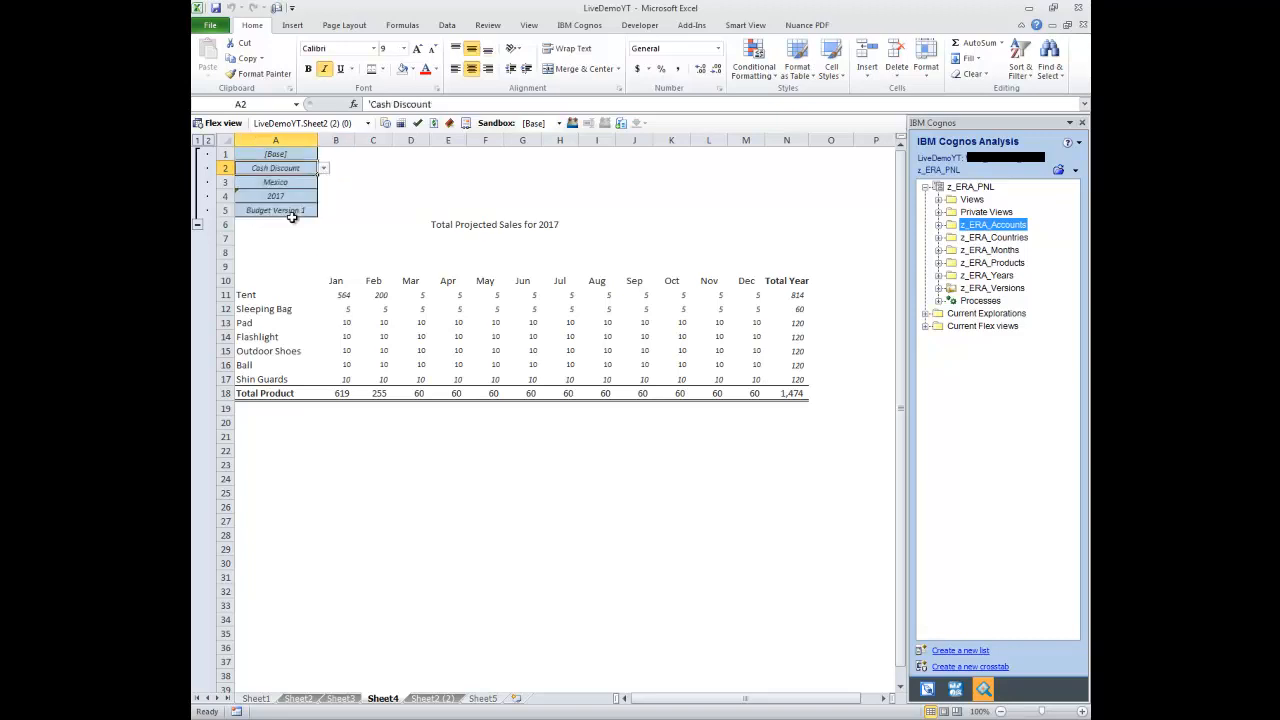
pyautogui.click(433, 125)
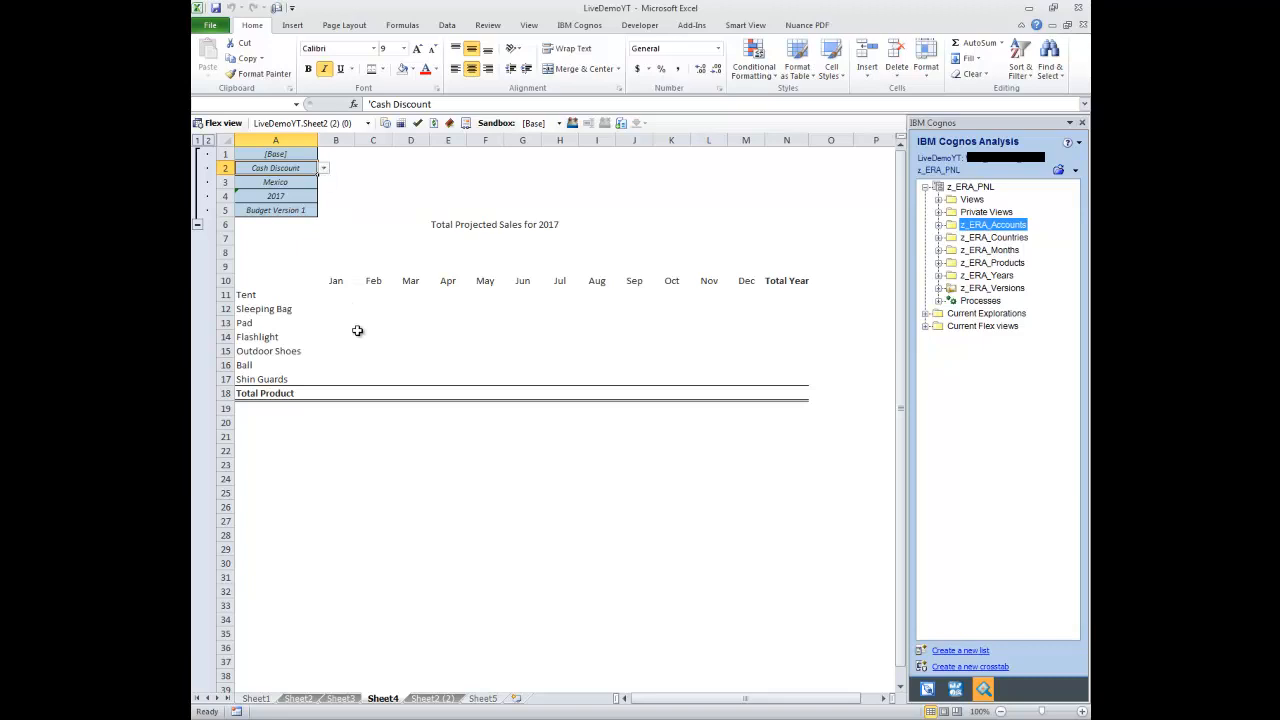
# Look at the Sheet2 (2) crosstab, return to Sheet4 and review the Flex view's context cells
pyautogui.click(338, 299)
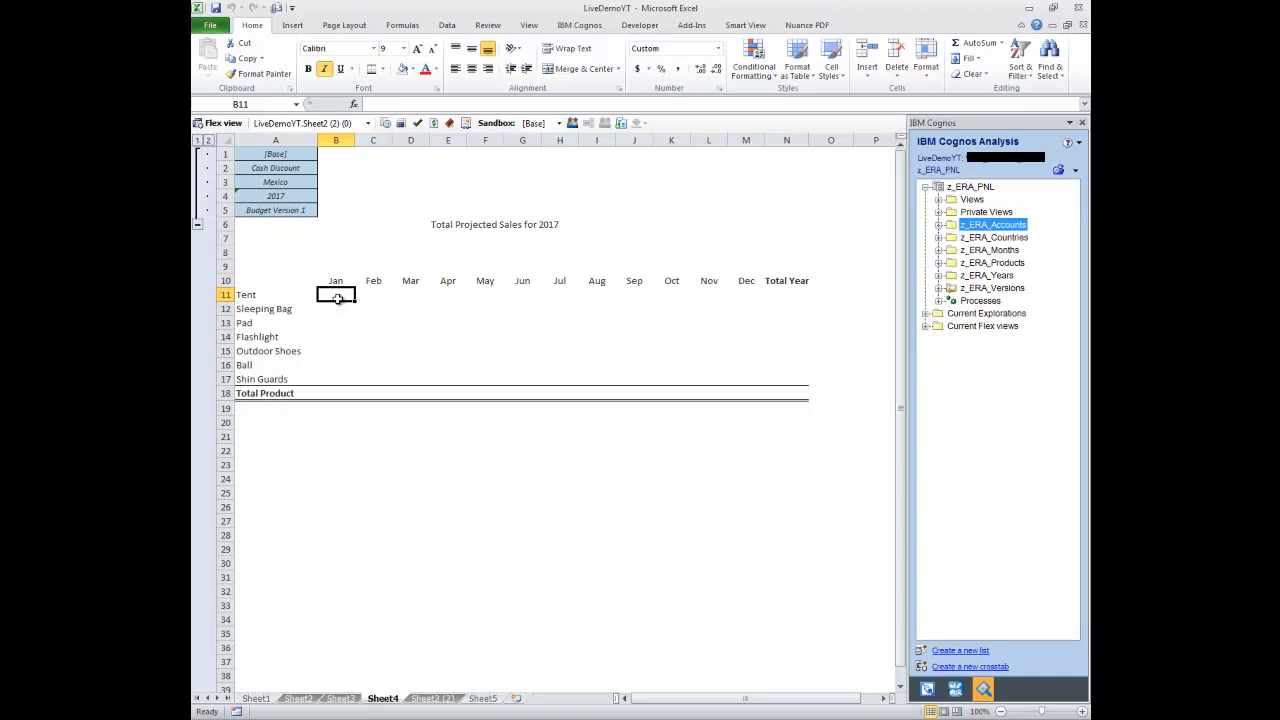
pyautogui.click(428, 697)
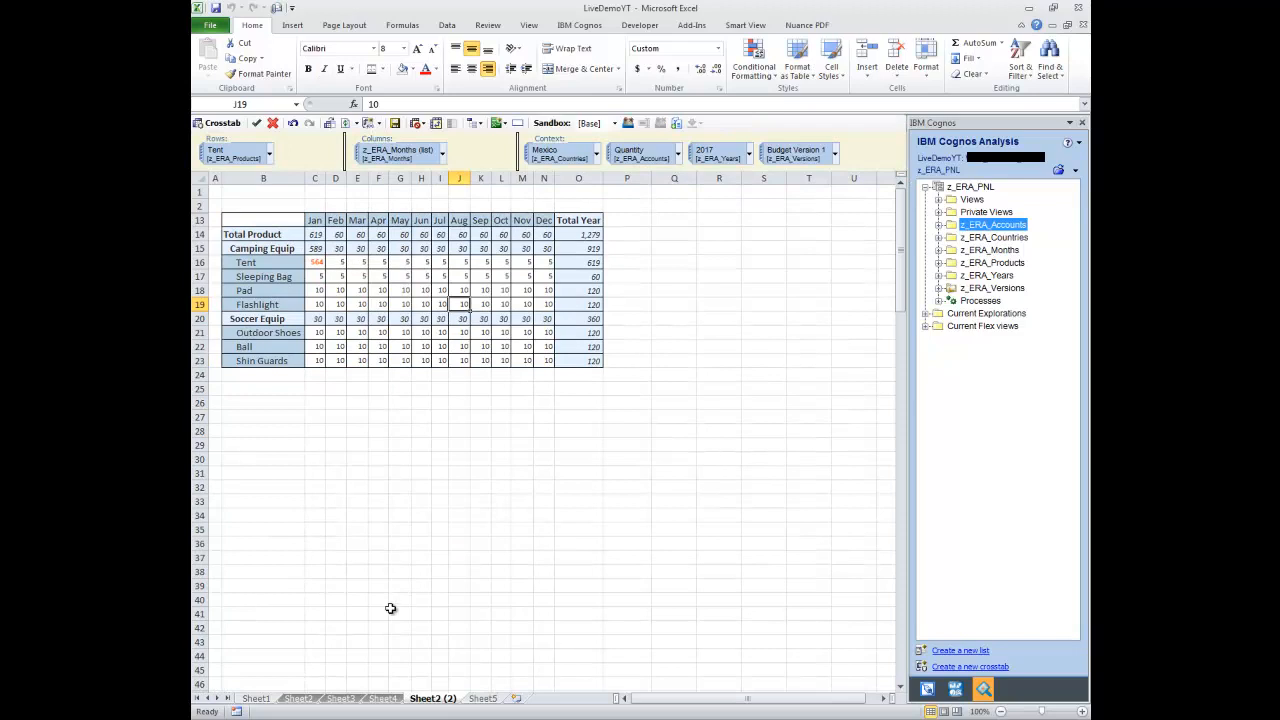
pyautogui.click(382, 698)
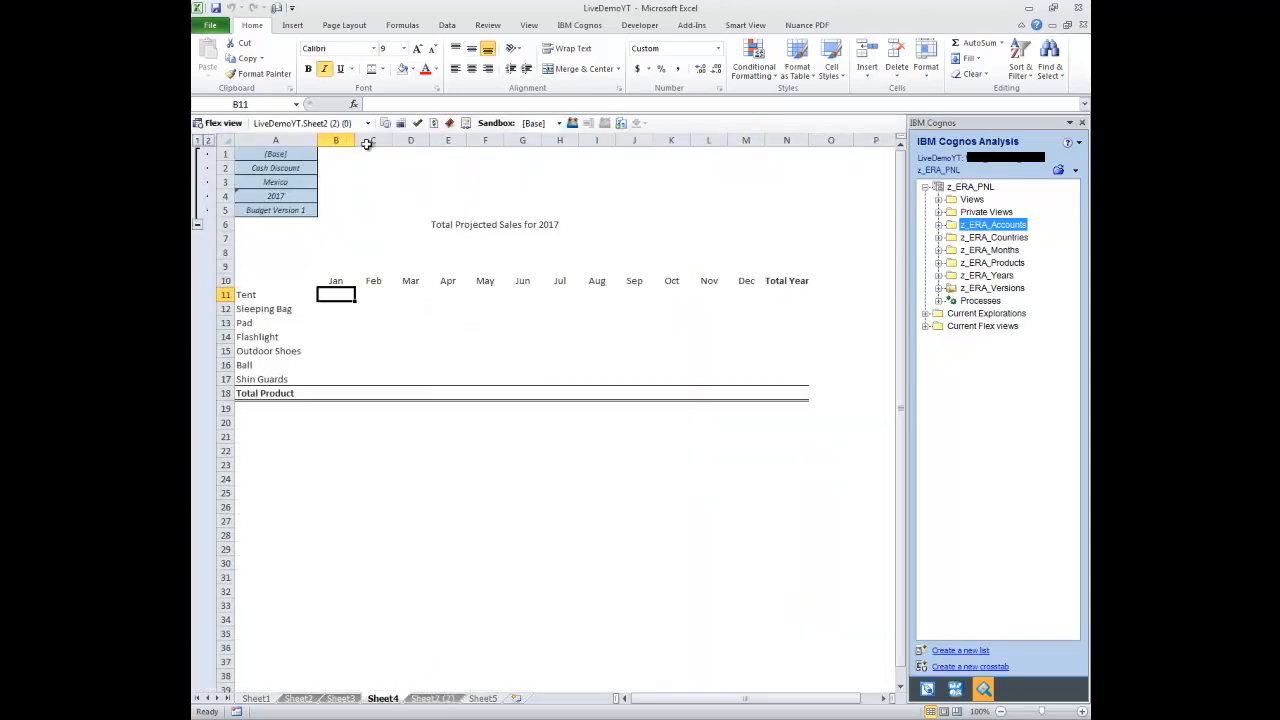
pyautogui.moveTo(292, 157); pyautogui.dragTo(301, 202)
pyautogui.click(303, 165)
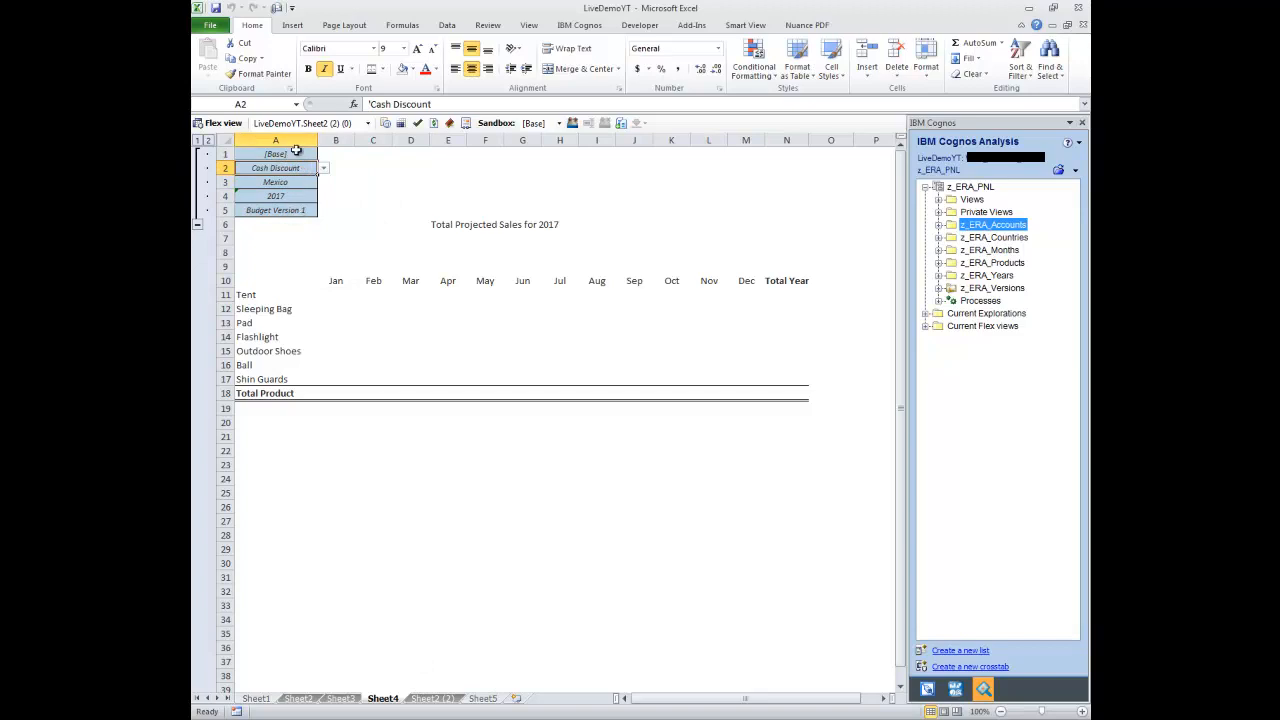
# Enter 50 as the January Tent cash discount in B11, commit it to the database, and check the totals
pyautogui.click(338, 296)
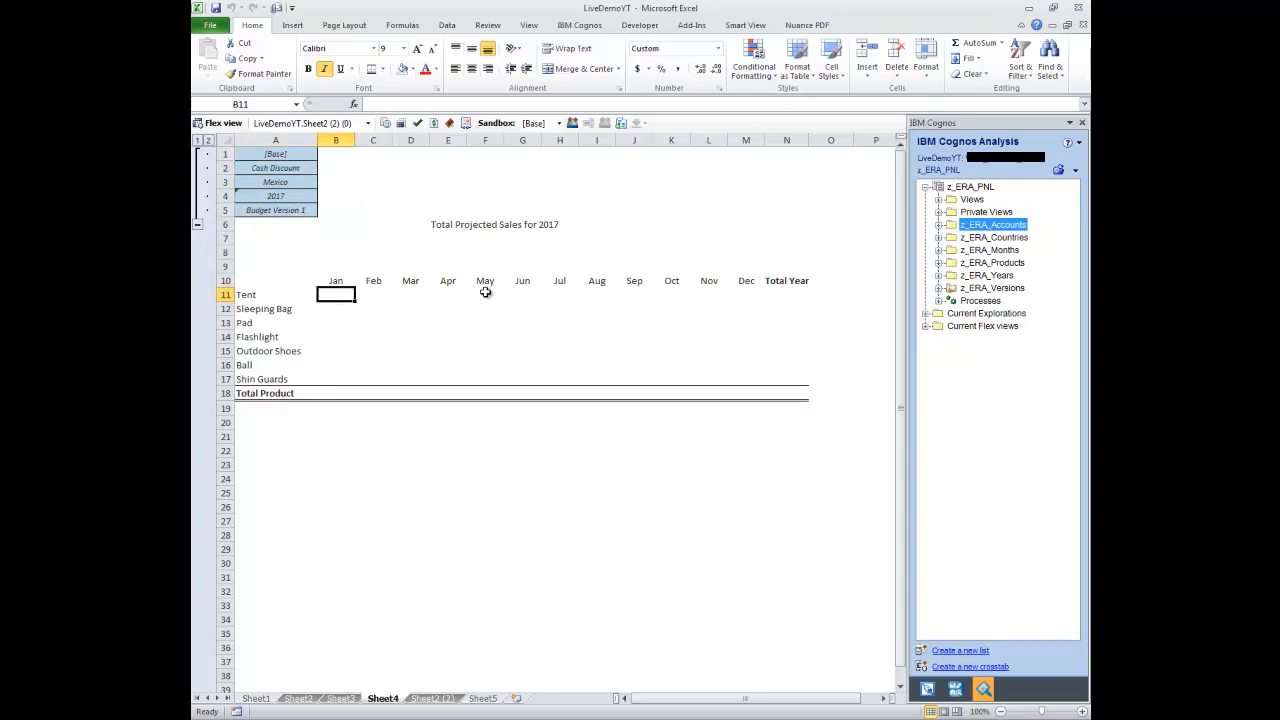
pyautogui.write('55')
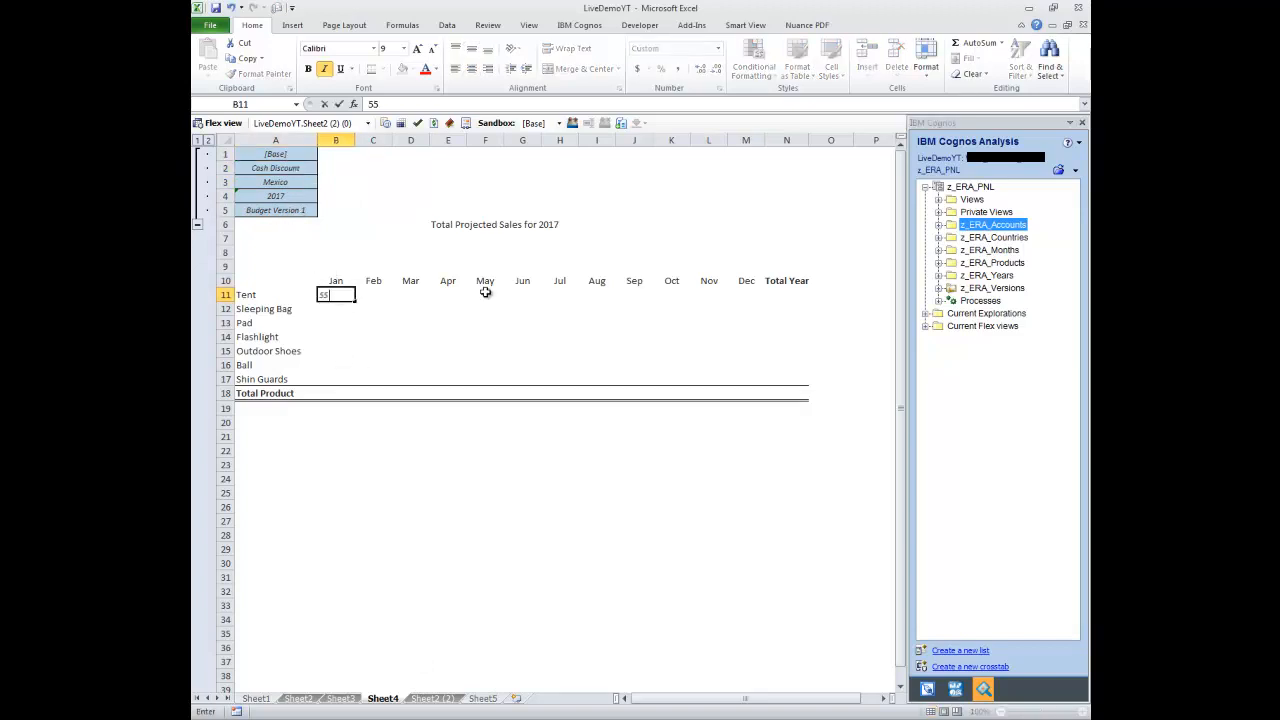
pyautogui.write('850')
pyautogui.press('Return')
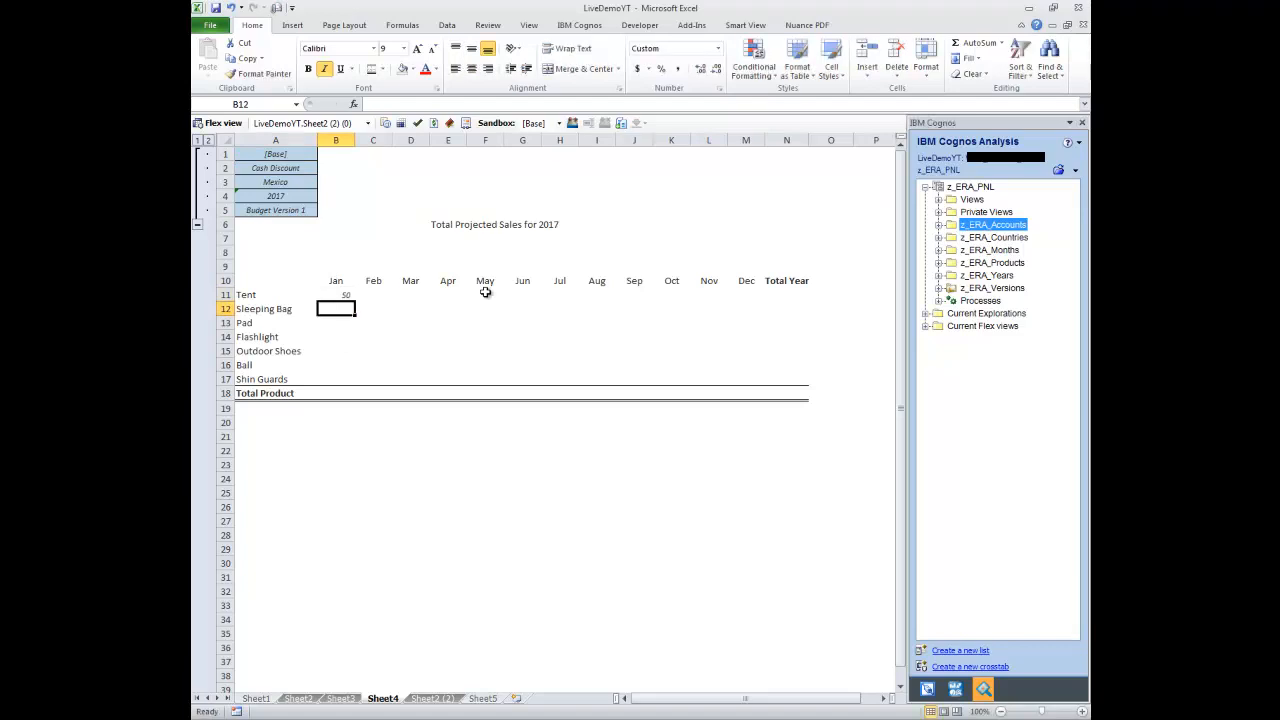
pyautogui.click(420, 130)
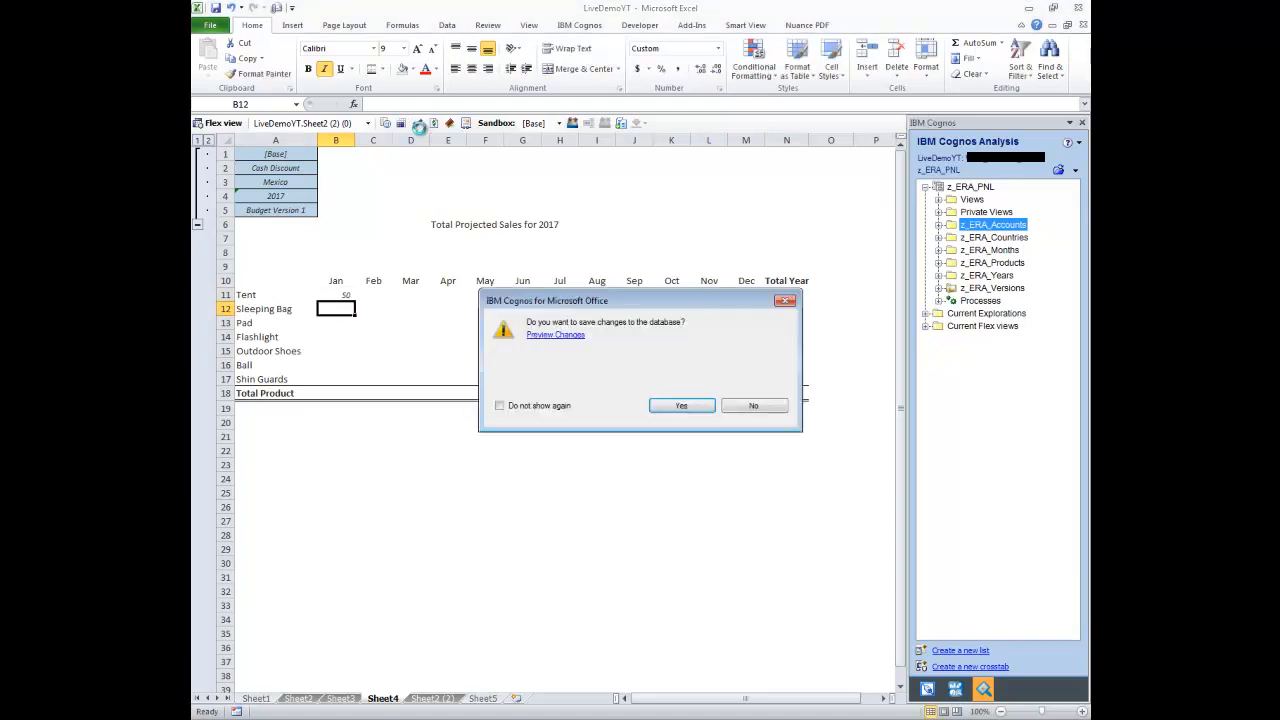
pyautogui.click(694, 403)
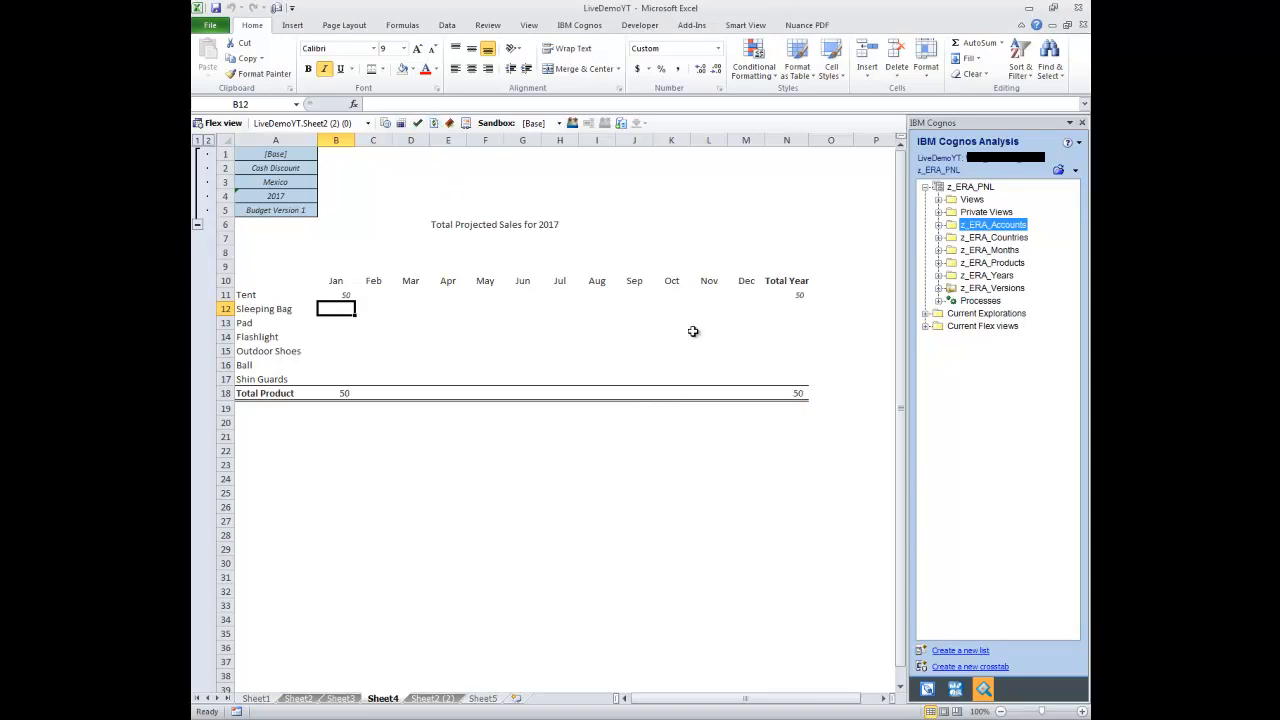
pyautogui.click(794, 298)
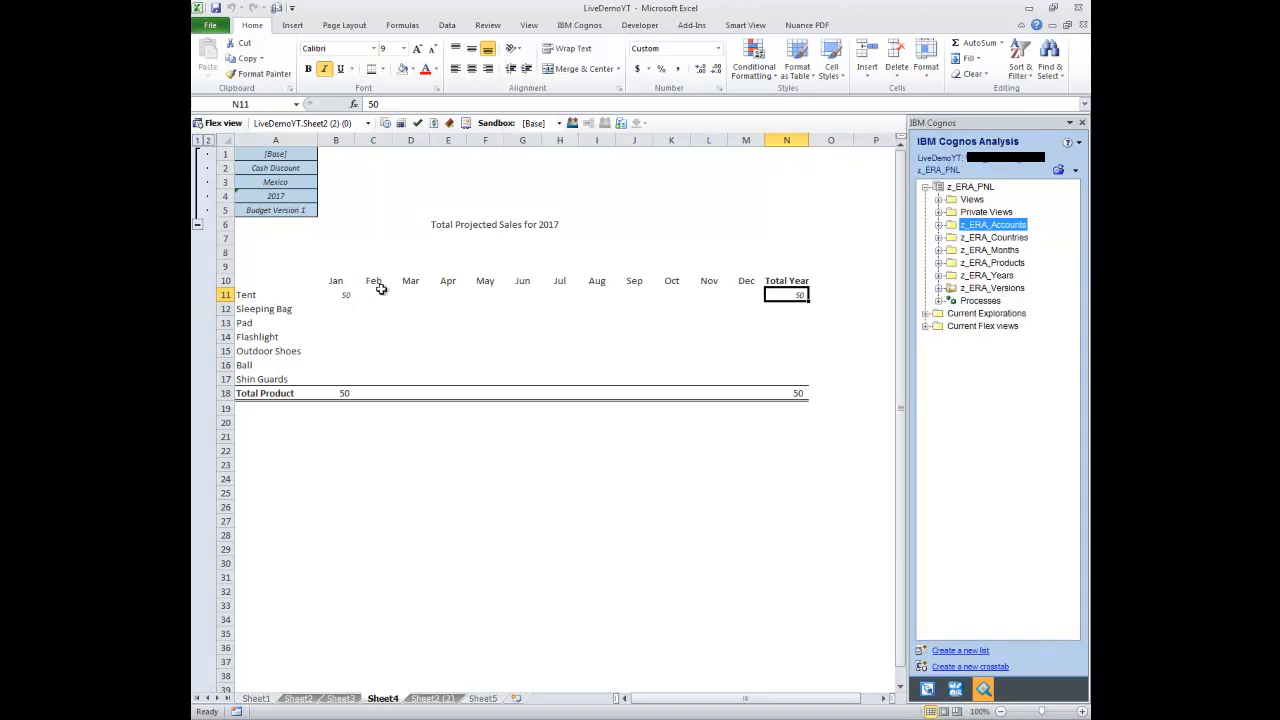
pyautogui.click(340, 394)
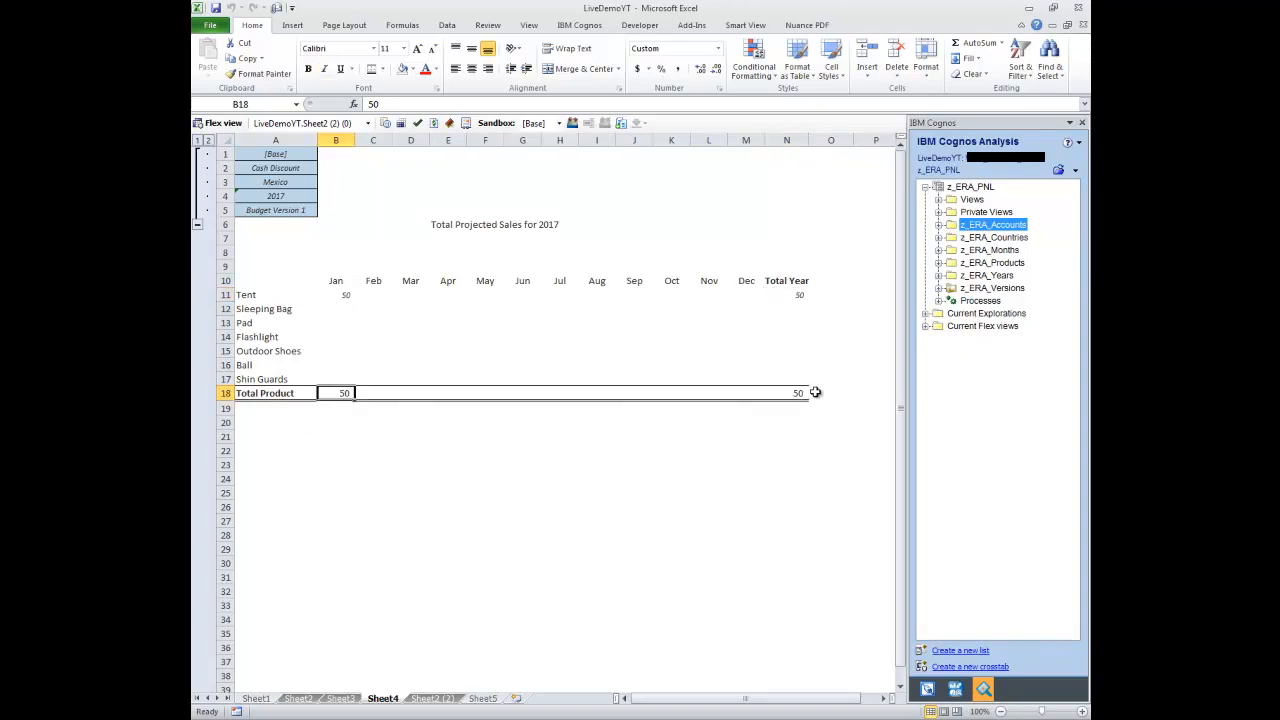
# Switch the account context in A2 to Net Sales Revenue, refresh the data, and fill A2 with yellow
pyautogui.click(288, 170)
pyautogui.click(324, 169)
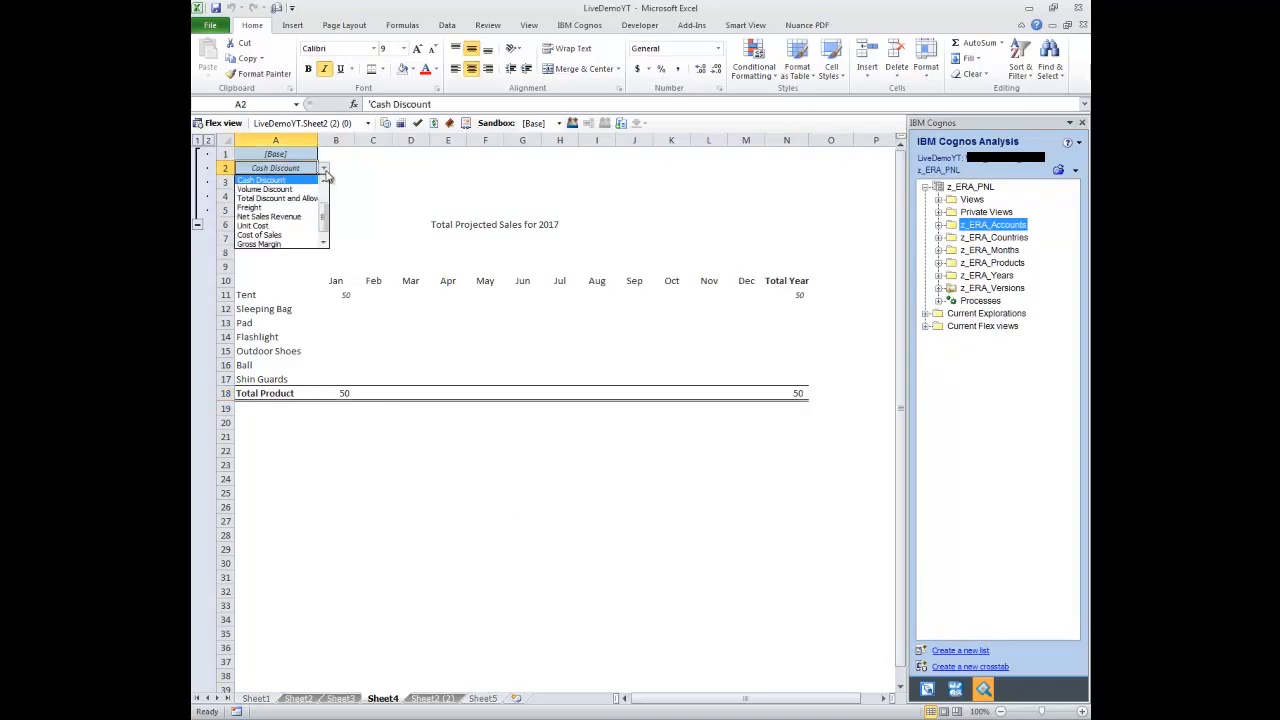
pyautogui.click(299, 216)
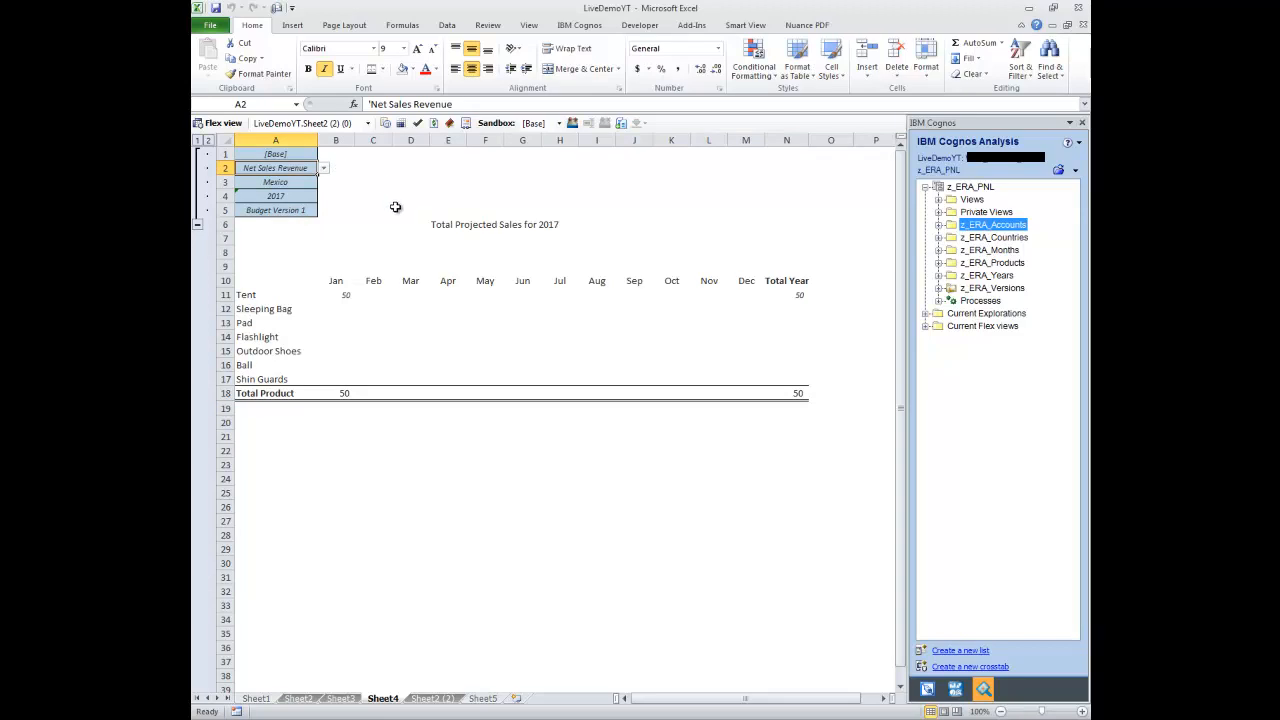
pyautogui.click(435, 123)
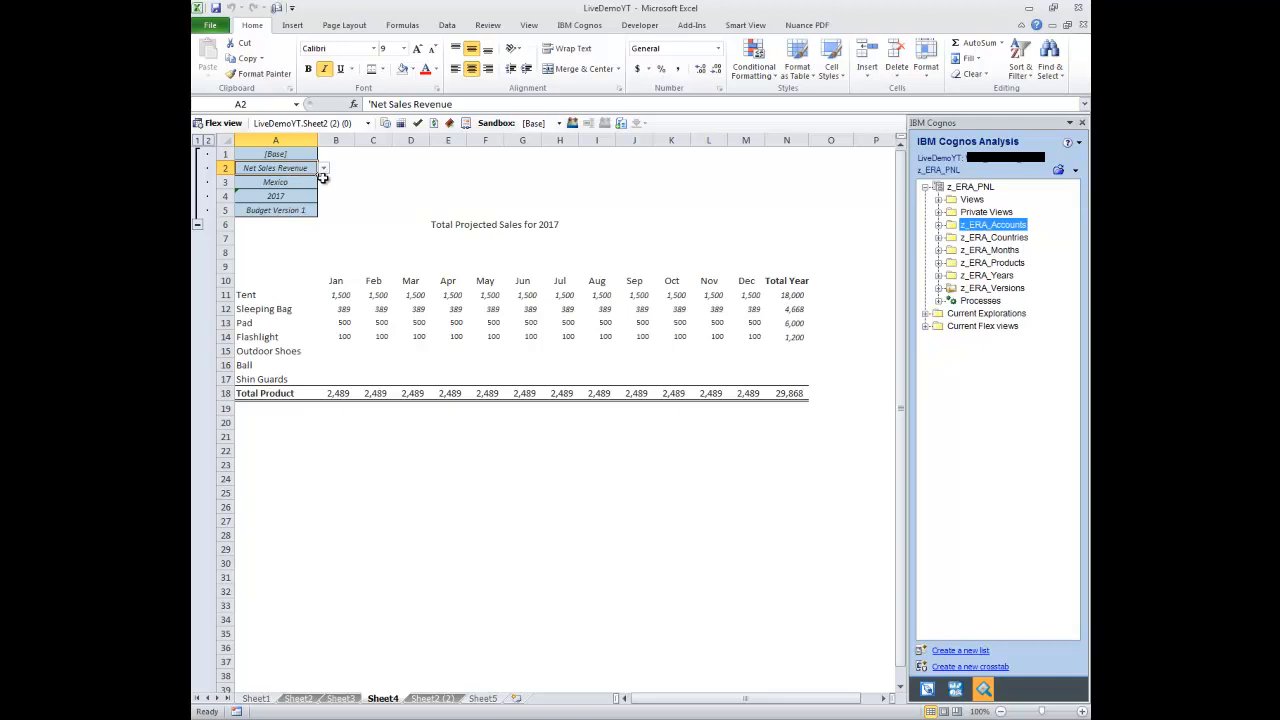
pyautogui.click(413, 69)
pyautogui.click(436, 171)
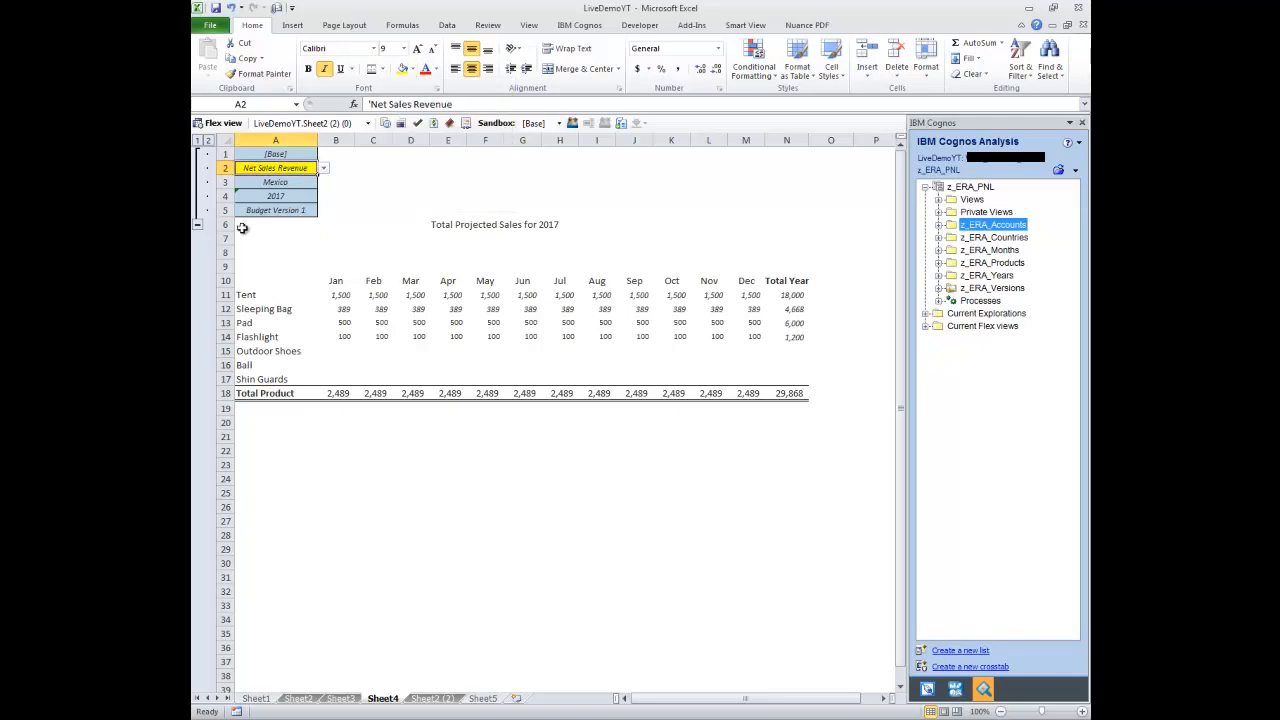
# Remove the existing row grouping from the context rows by ungrouping rows 1 to 6
pyautogui.moveTo(225, 225); pyautogui.dragTo(224, 153)
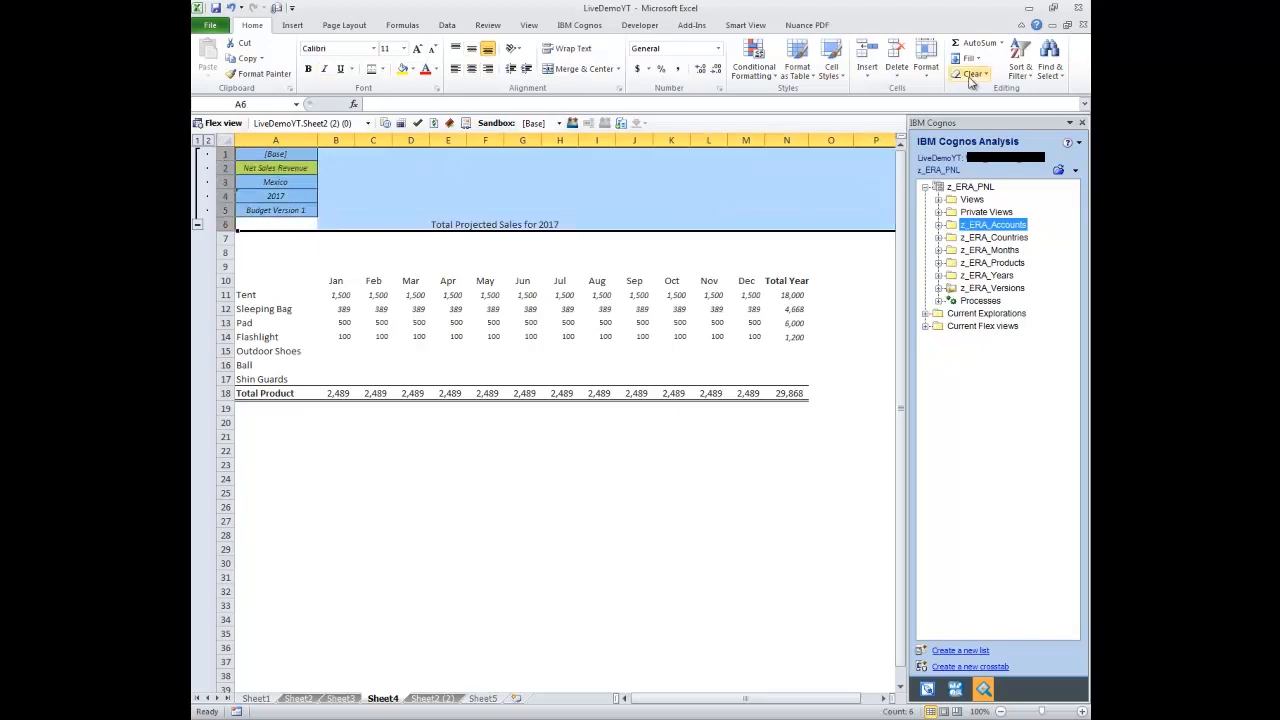
pyautogui.click(457, 26)
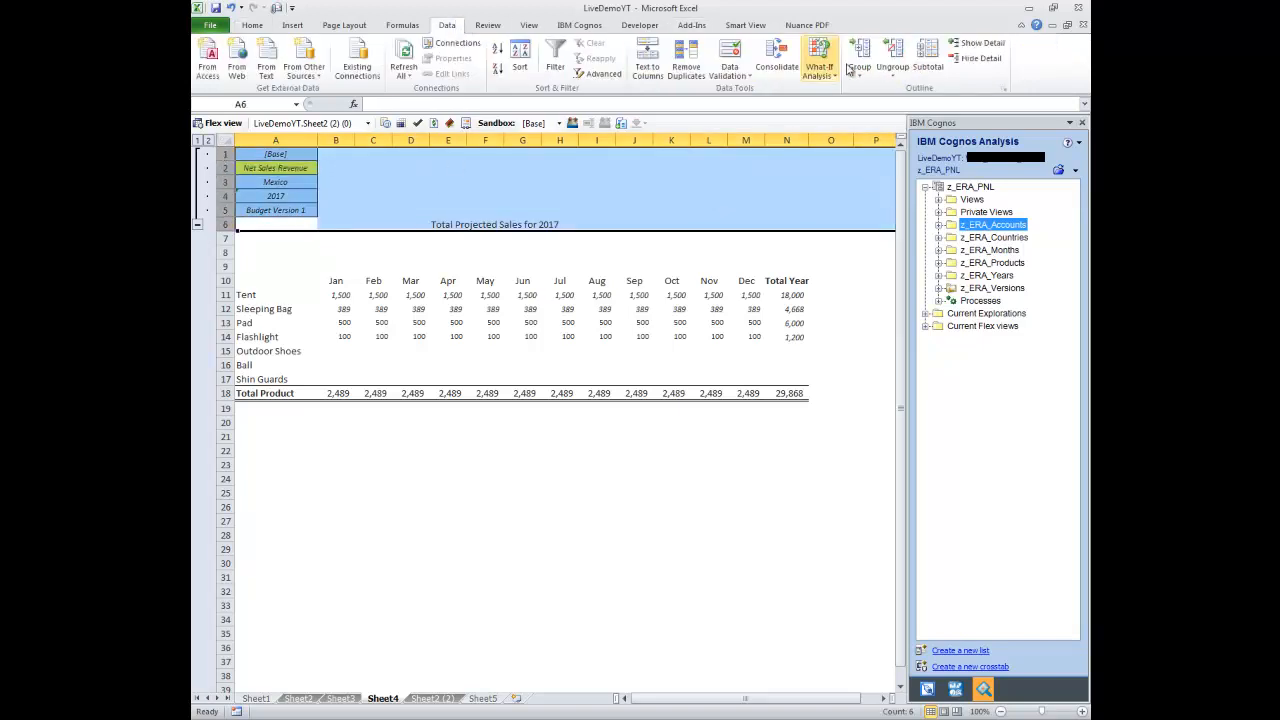
pyautogui.click(897, 53)
pyautogui.click(402, 172)
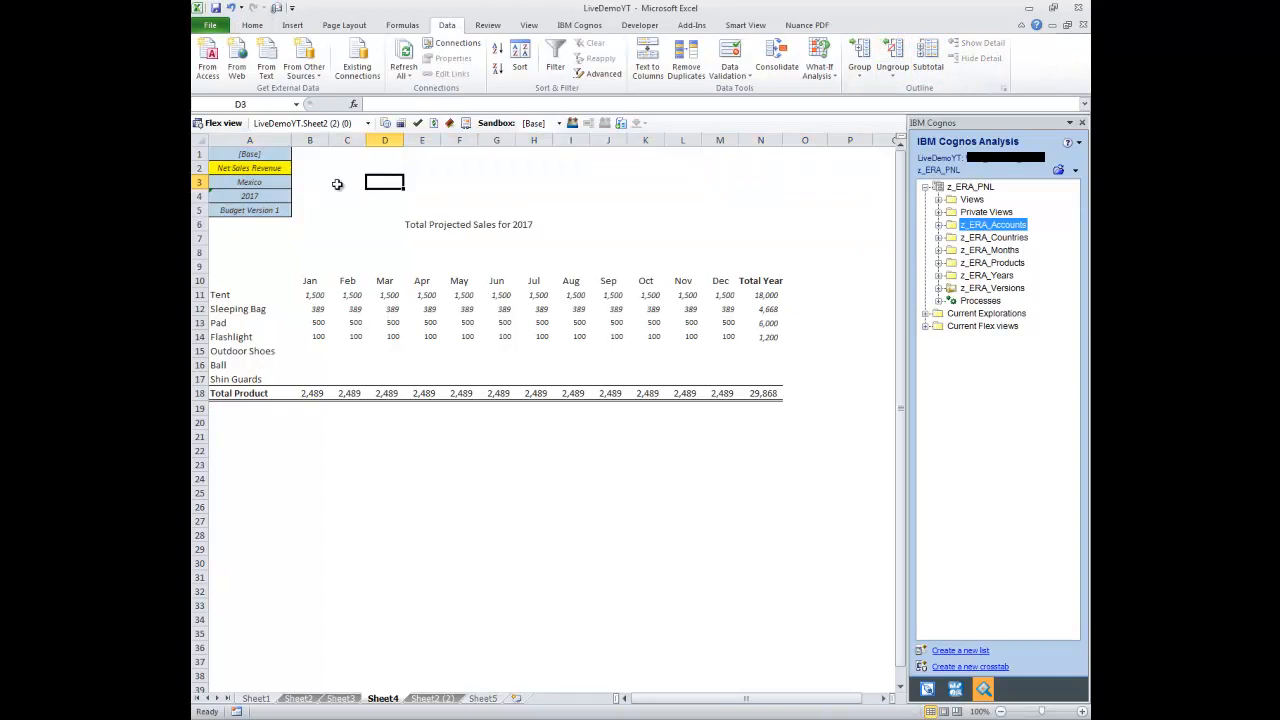
# Group row 1 and rows 3 to 5 separately, and collapse both groups so only the account context row shows
pyautogui.click(198, 153)
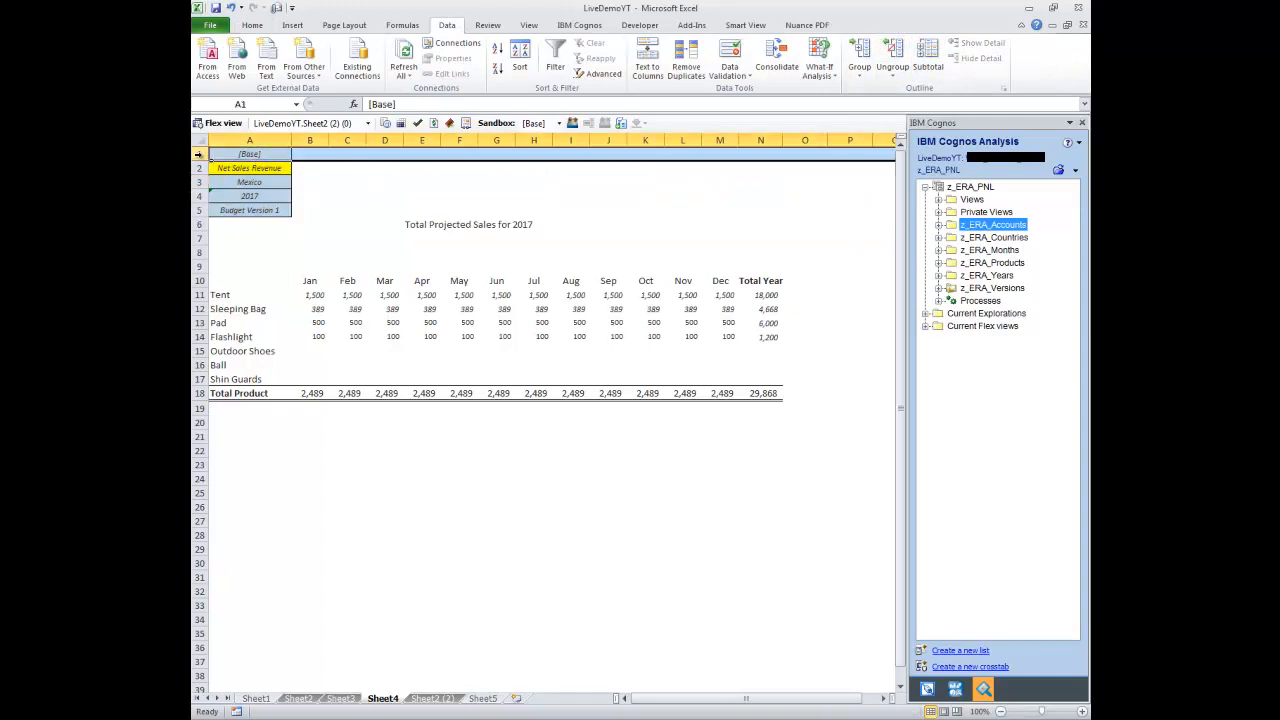
pyautogui.click(859, 58)
pyautogui.moveTo(225, 181); pyautogui.dragTo(225, 210)
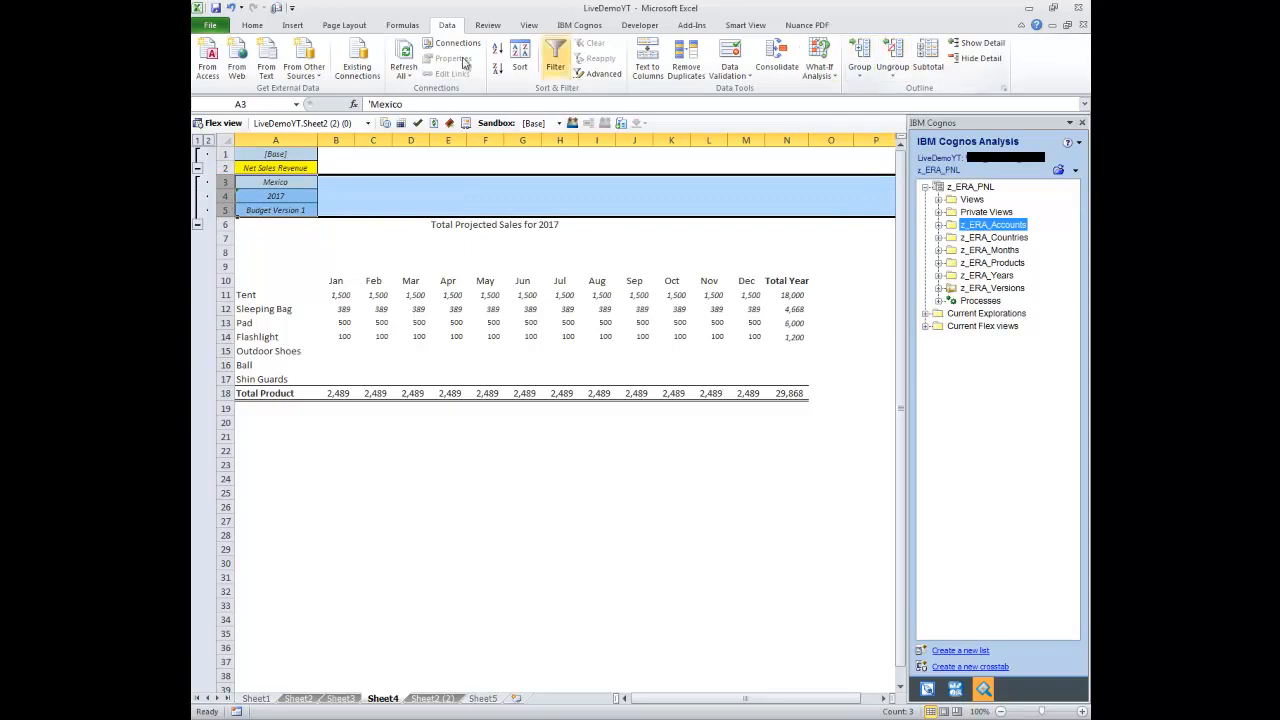
pyautogui.click(198, 224)
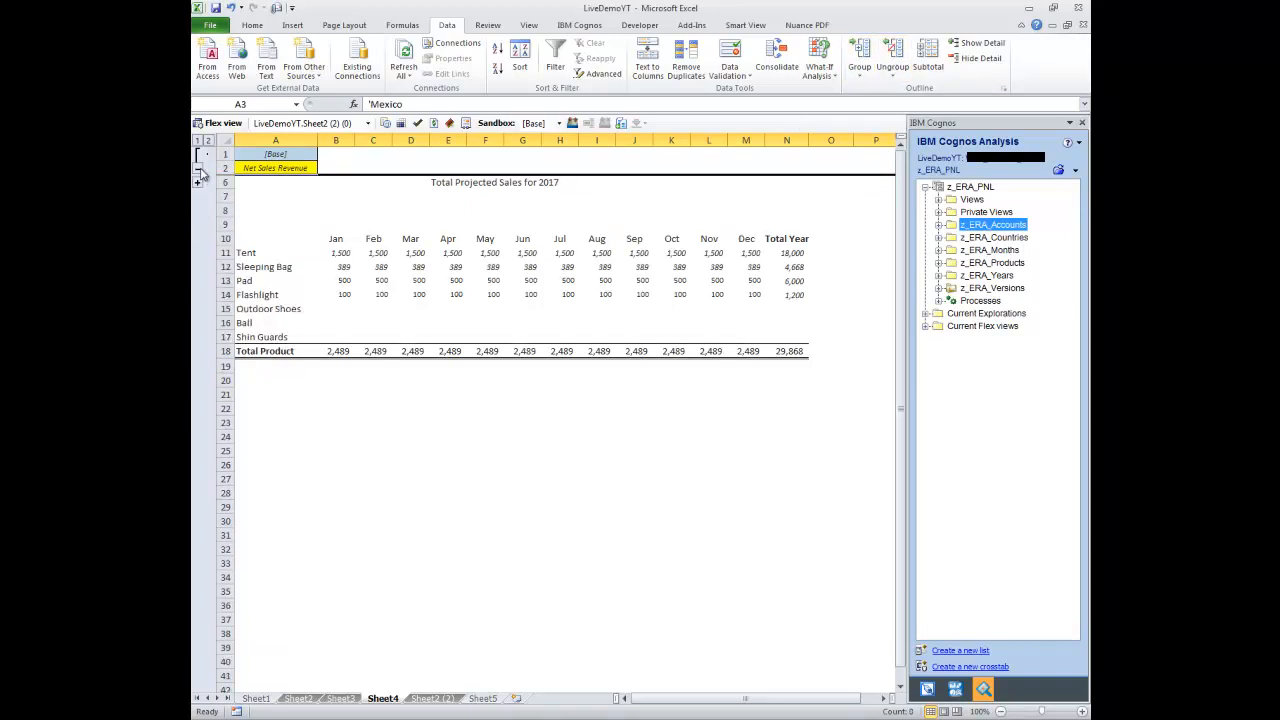
pyautogui.click(198, 168)
# Review the report layout and the accounts available for selection in A2, keeping Net Sales Revenue
pyautogui.moveTo(283, 172); pyautogui.dragTo(838, 341)
pyautogui.click(748, 450)
pyautogui.click(290, 155)
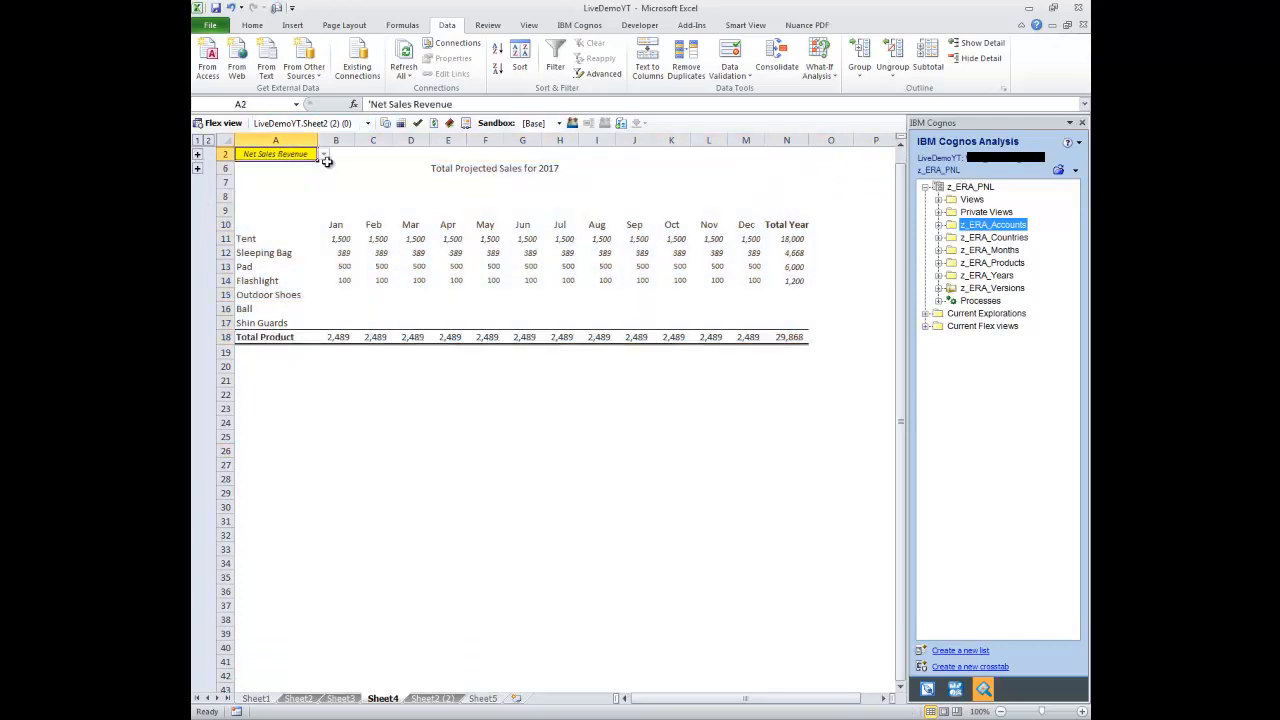
pyautogui.click(324, 155)
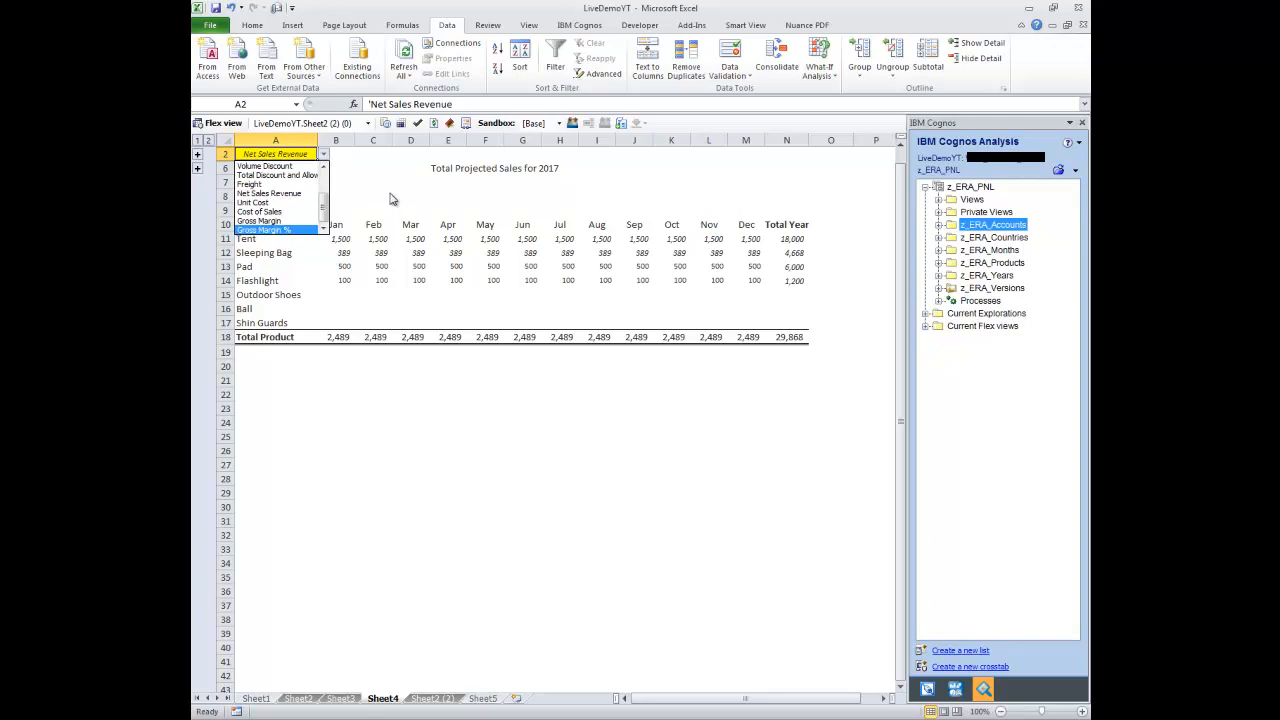
pyautogui.press('Escape')
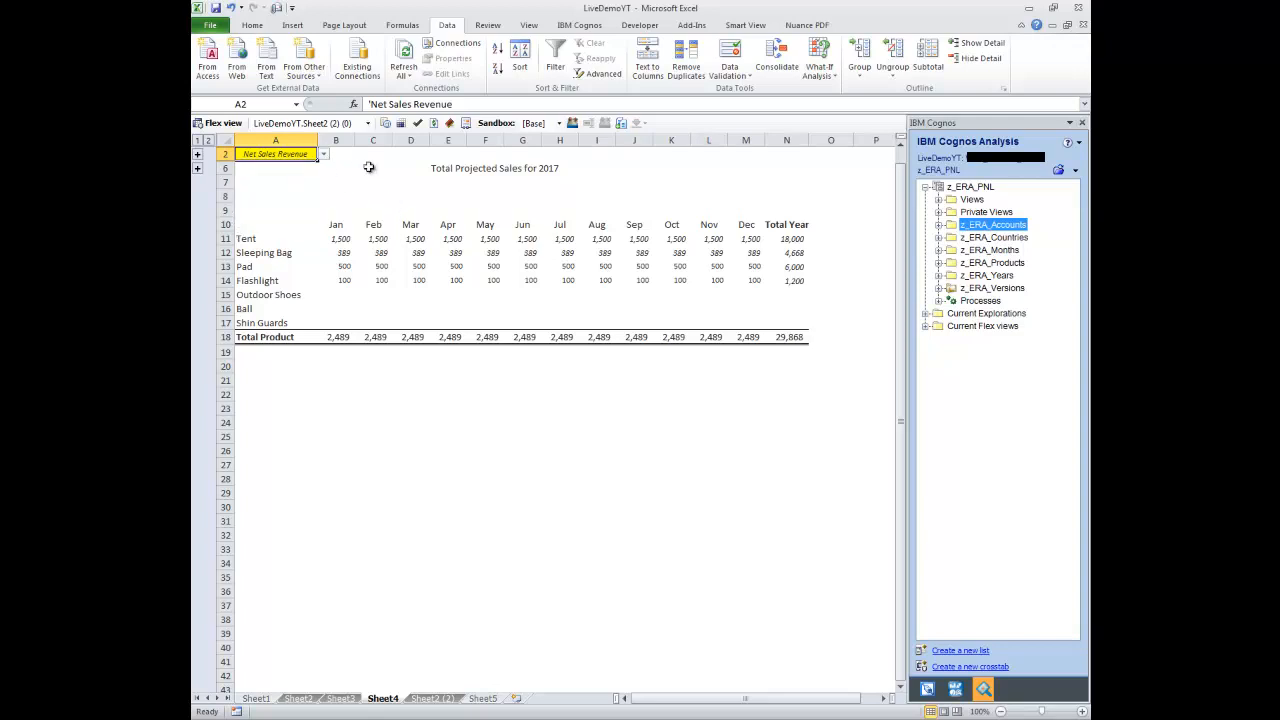
# Rename the Sheet4 worksheet as Net Sales Report
pyautogui.doubleClick(386, 699)
pyautogui.write('Net Sal')
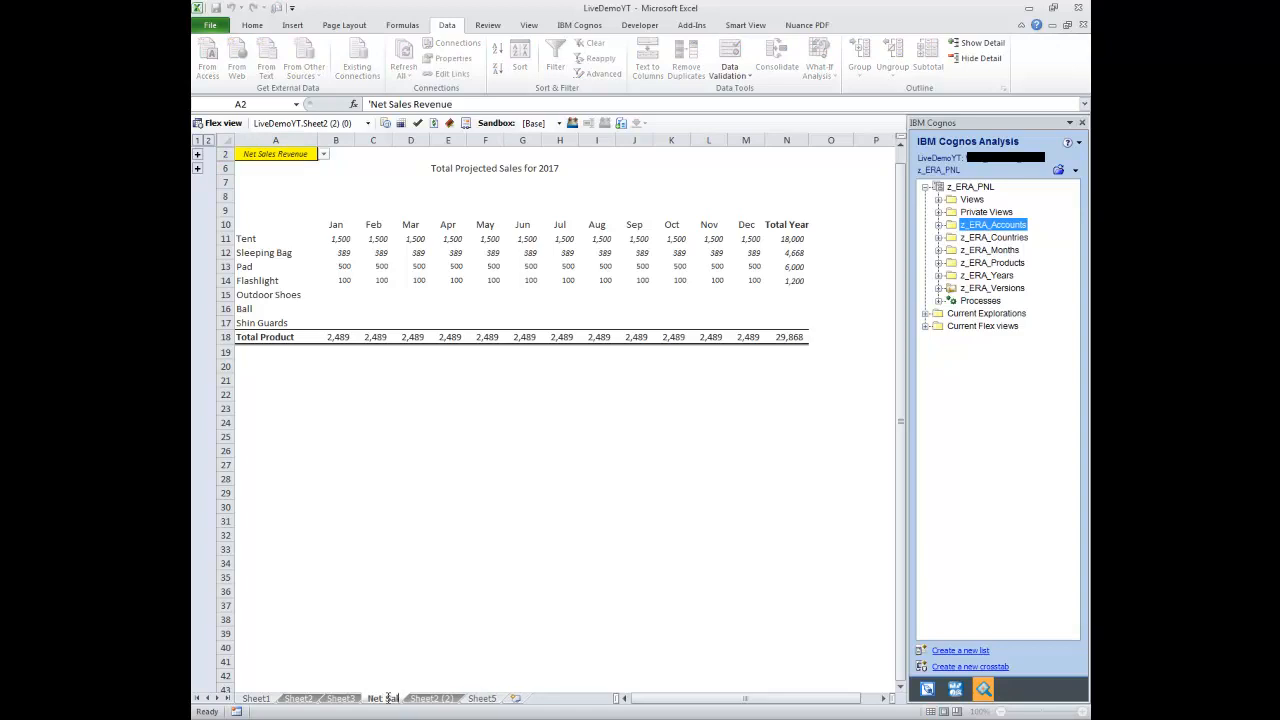
pyautogui.write('es Report')
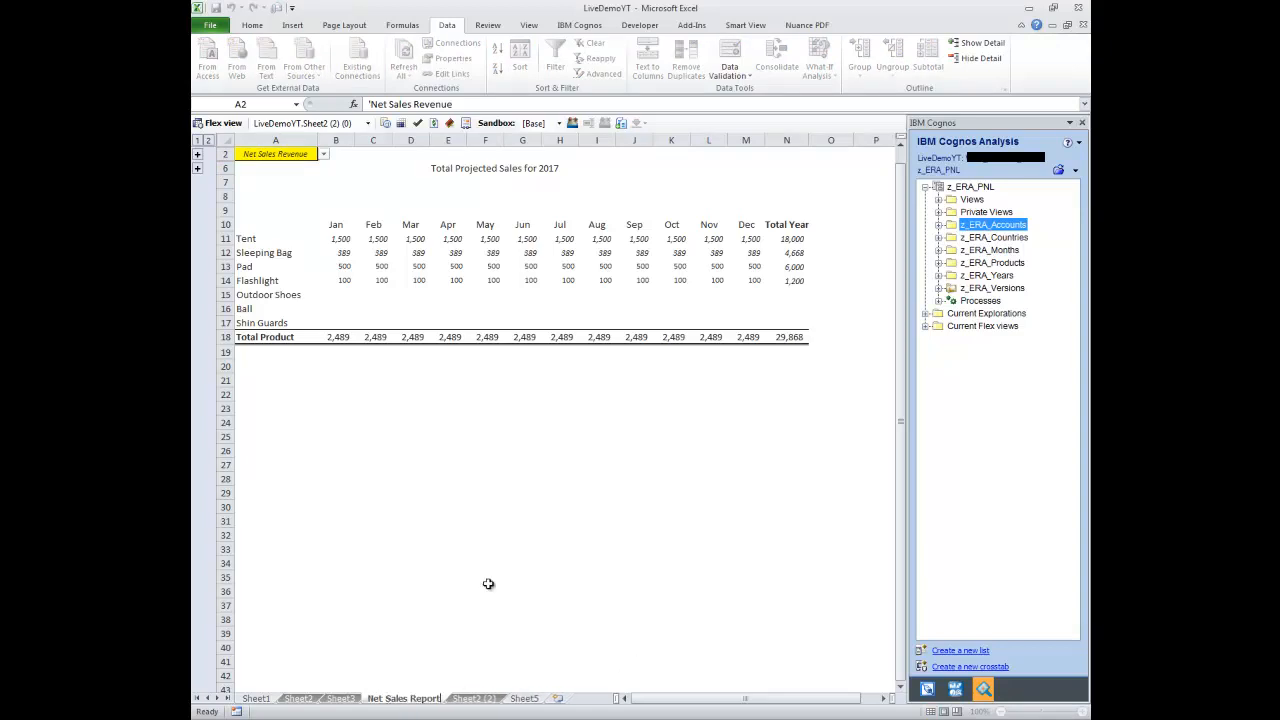
pyautogui.click(428, 550)
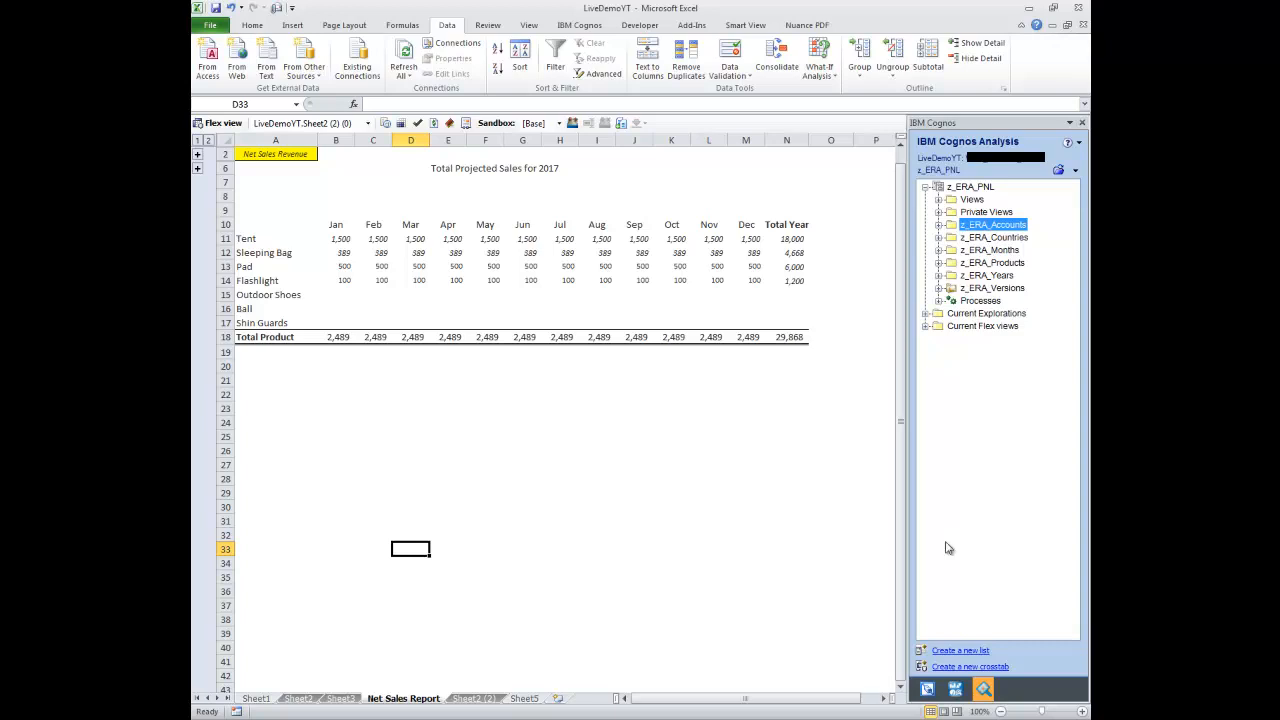
# Check the workbook's entry under Current Flex views, and create a copy of the Net Sales Report worksheet within LiveDemoYT.xlsx
pyautogui.click(926, 328)
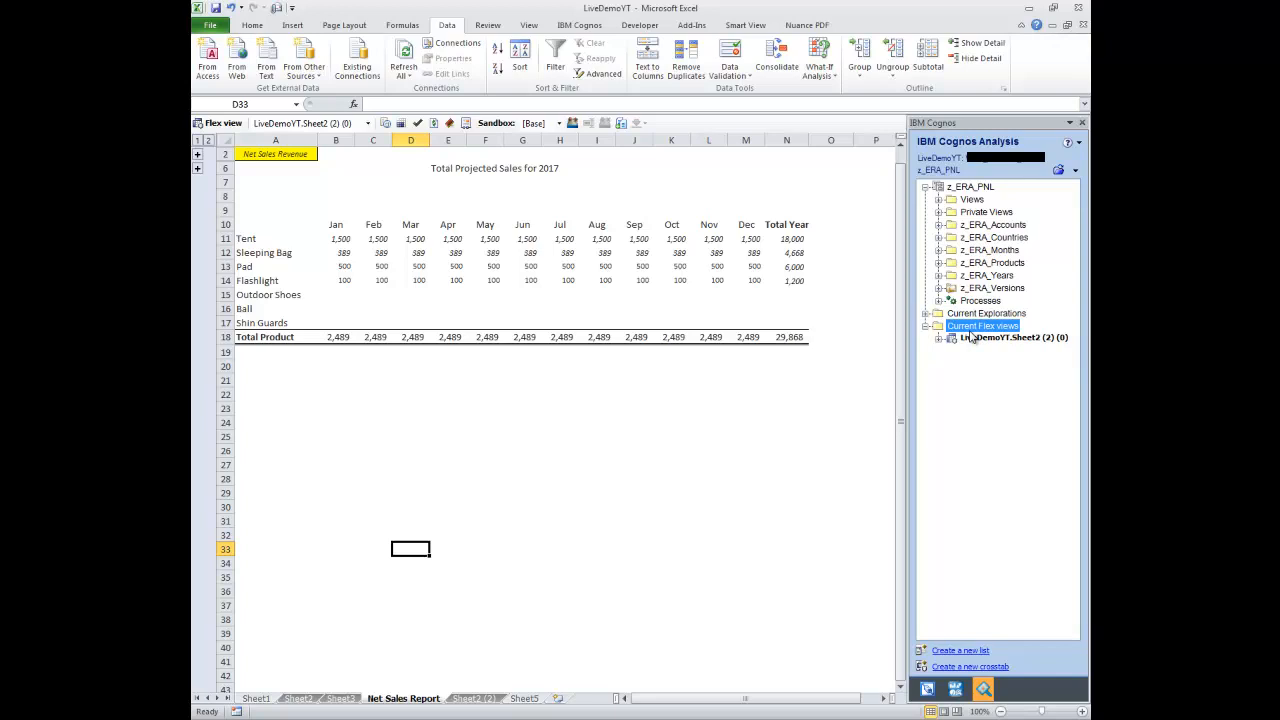
pyautogui.click(968, 338)
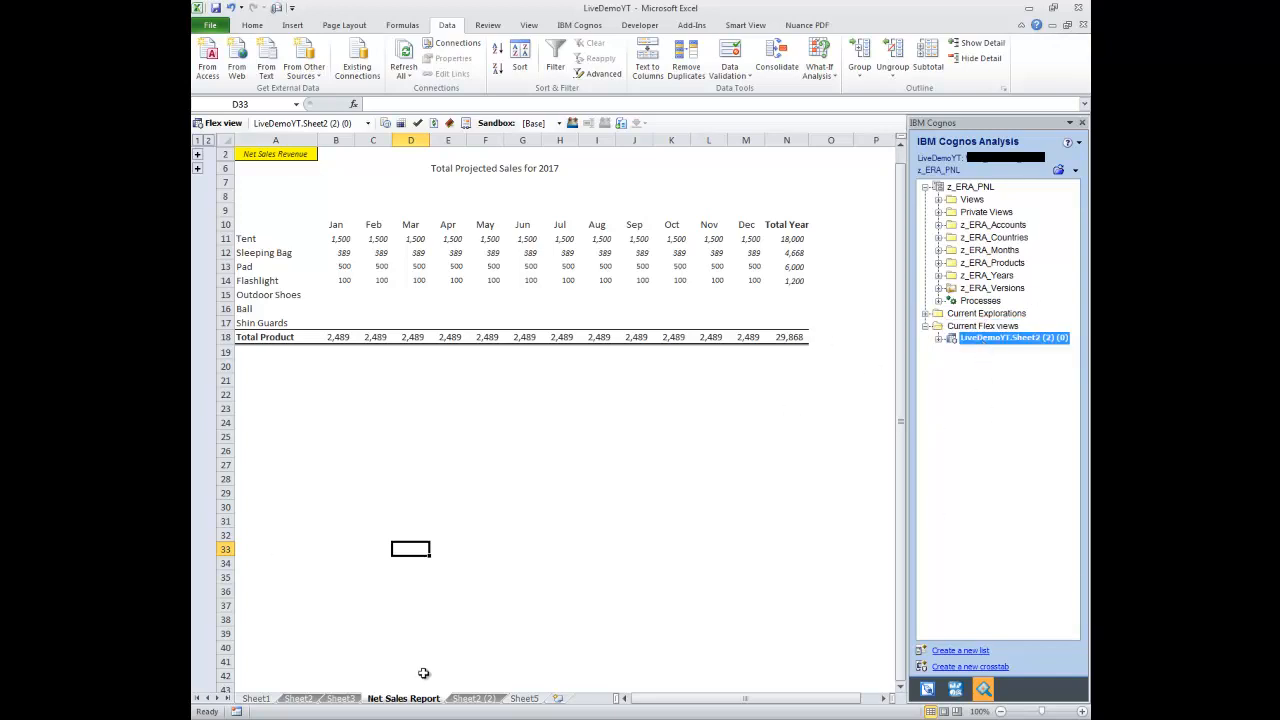
pyautogui.rightClick(413, 703)
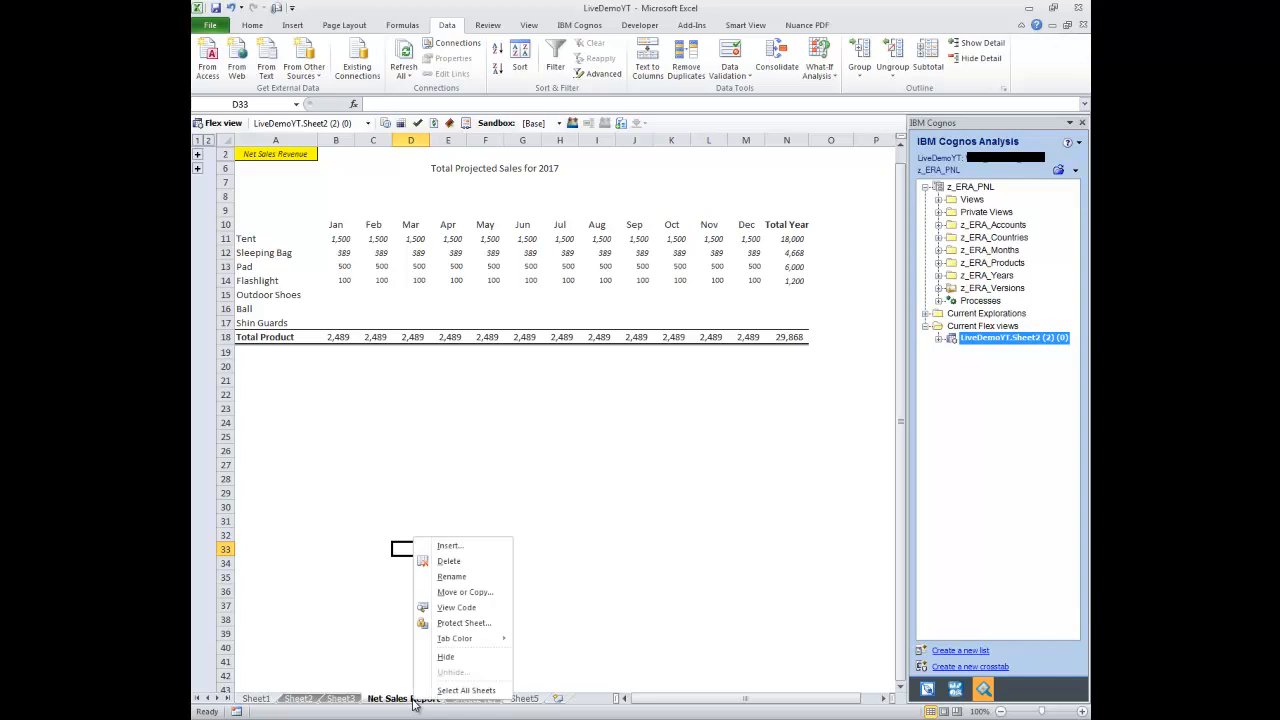
pyautogui.click(462, 597)
pyautogui.click(371, 651)
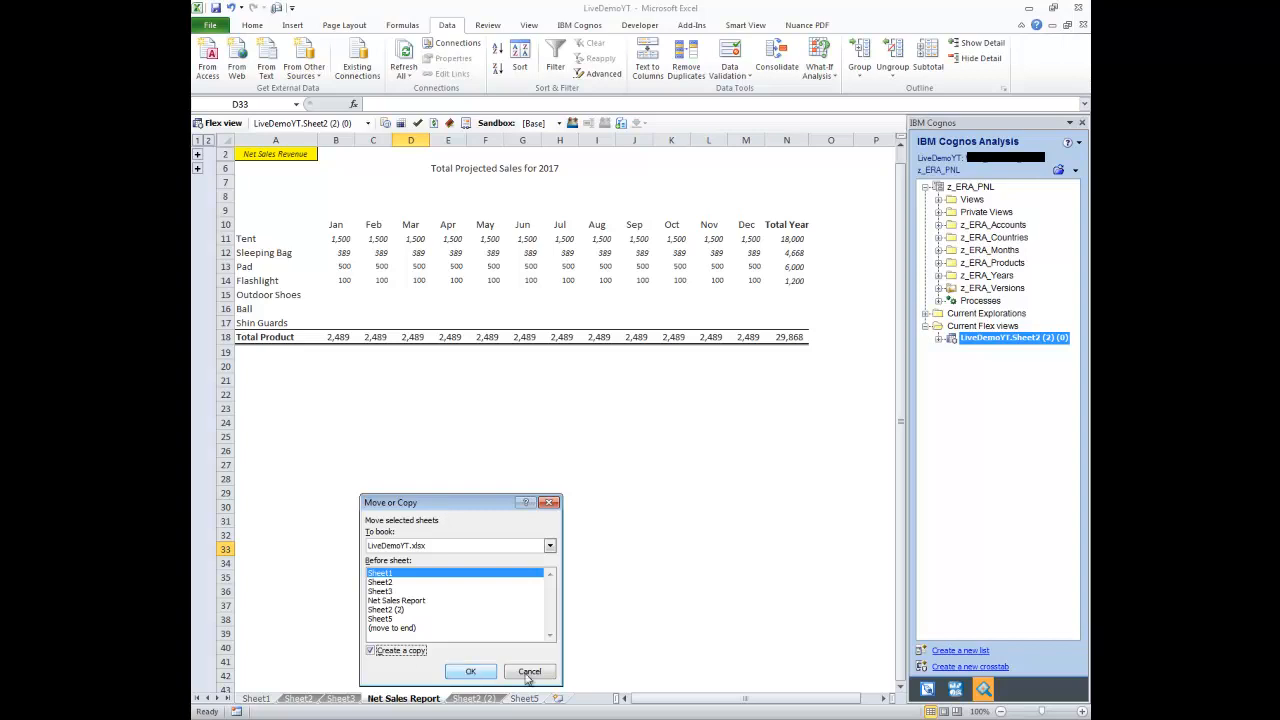
pyautogui.click(476, 671)
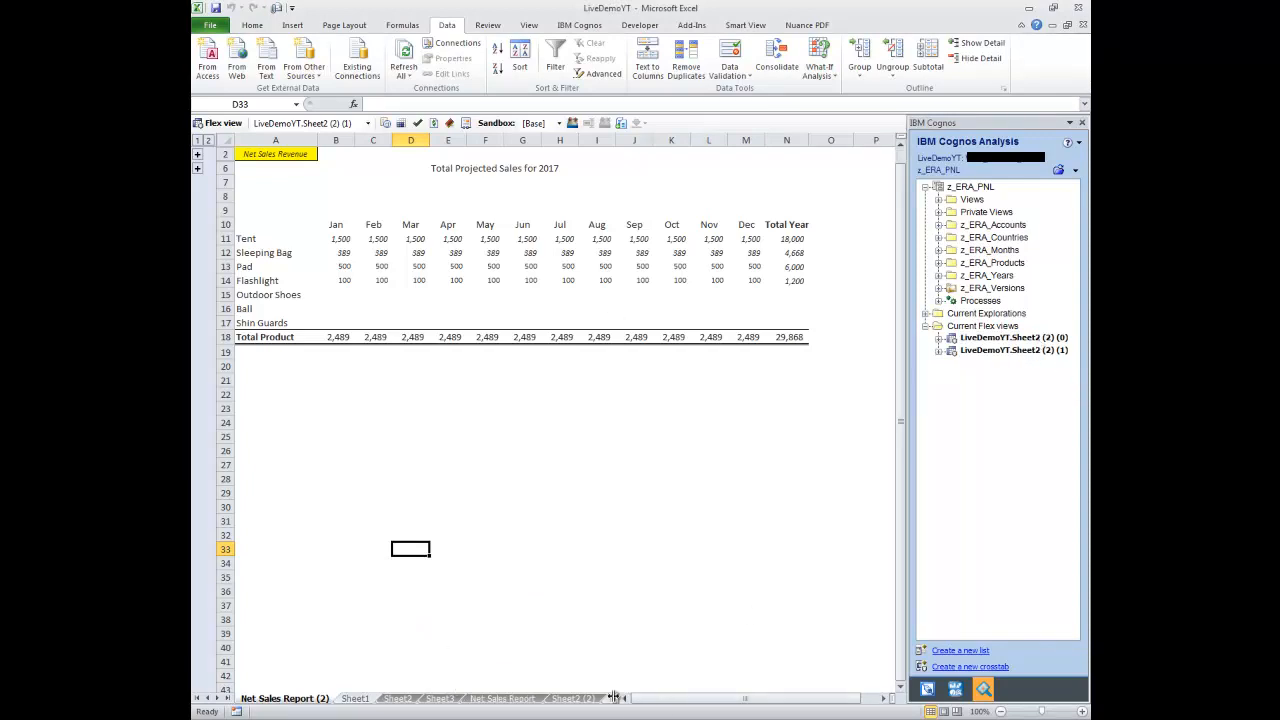
# Move the copied worksheet directly after the Net Sales Report sheet and compare the two reports
pyautogui.moveTo(617, 697); pyautogui.dragTo(776, 697)
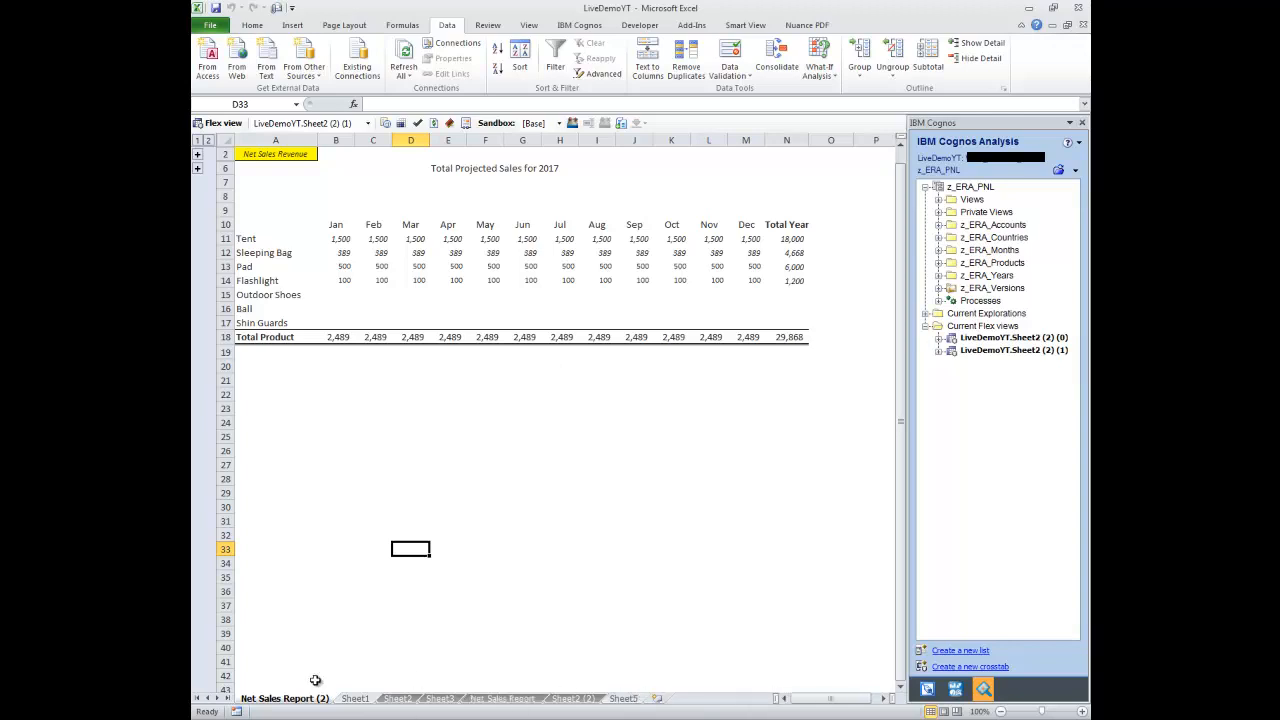
pyautogui.moveTo(279, 704); pyautogui.dragTo(575, 704)
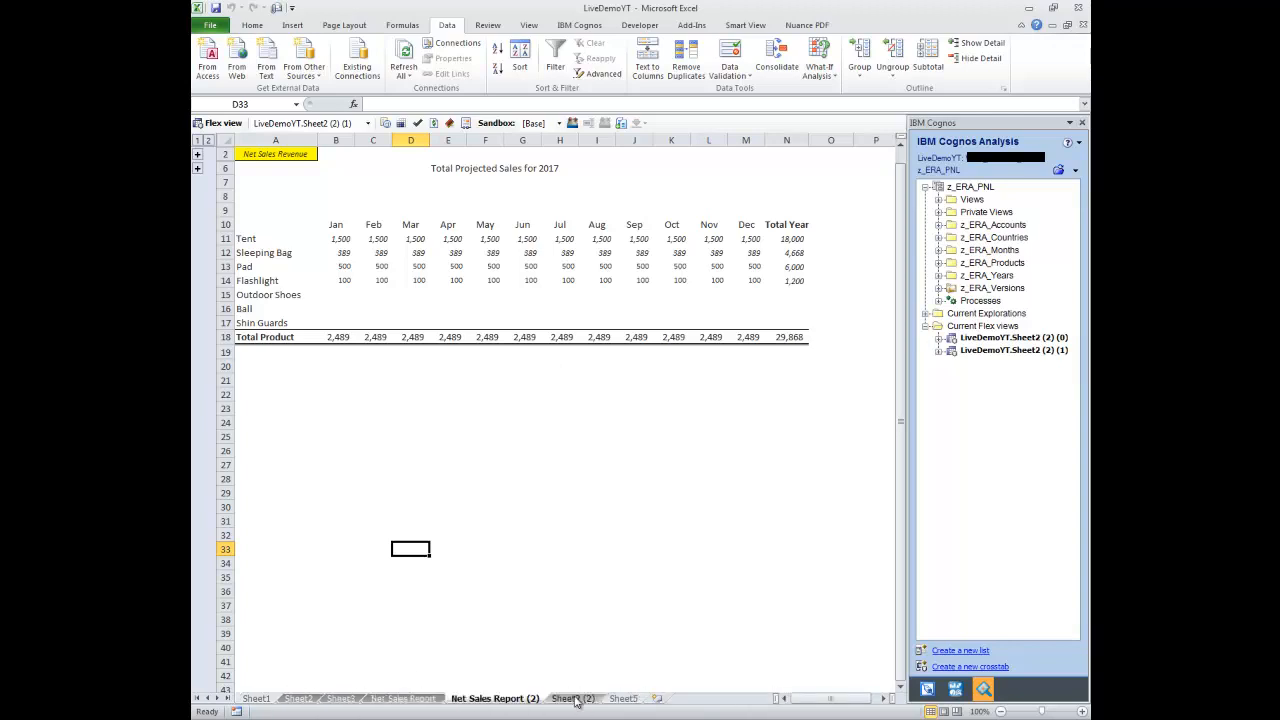
pyautogui.click(404, 699)
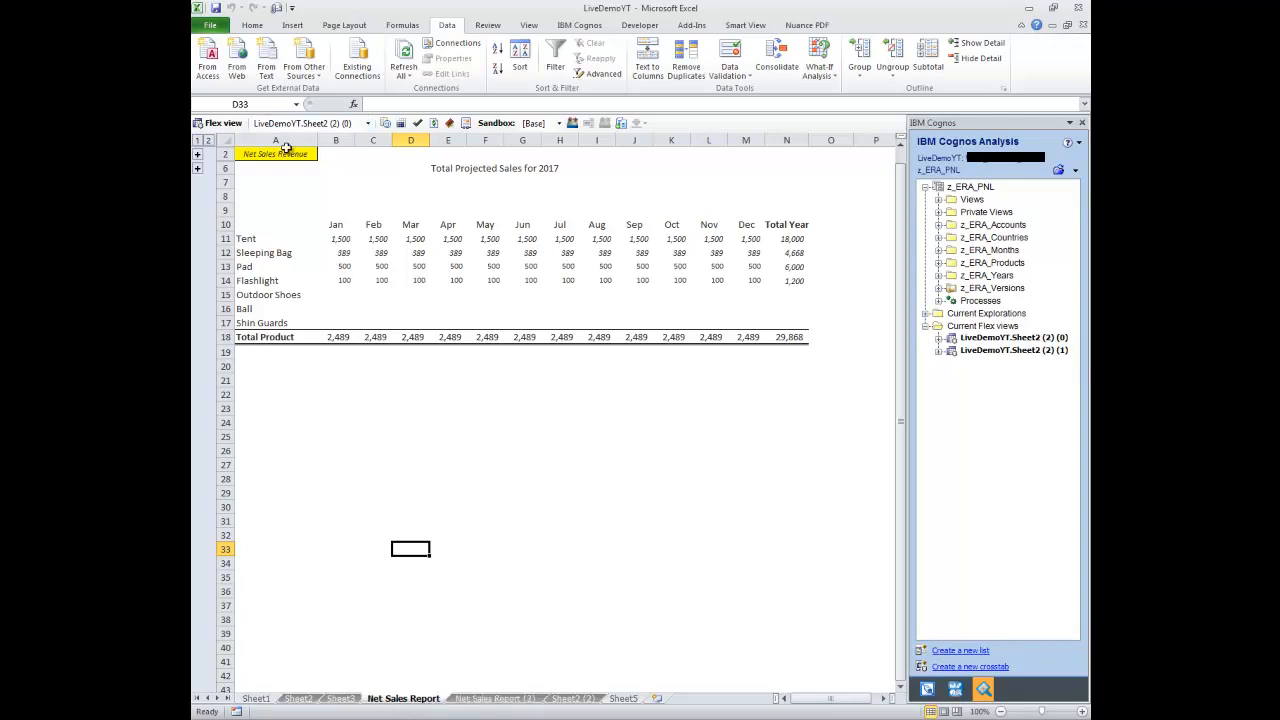
pyautogui.click(497, 699)
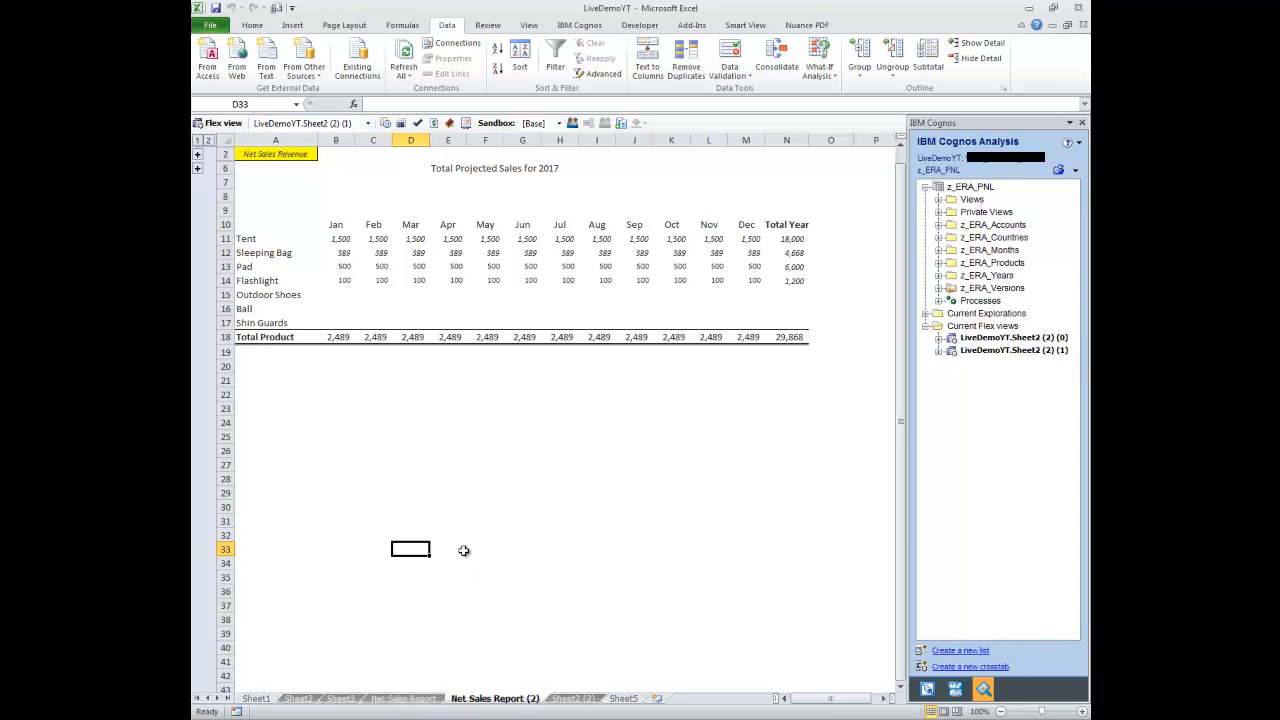
# Change the account in A2 of the copied report to Quantity, and rename its worksheet as Quantity
pyautogui.click(300, 154)
pyautogui.click(323, 154)
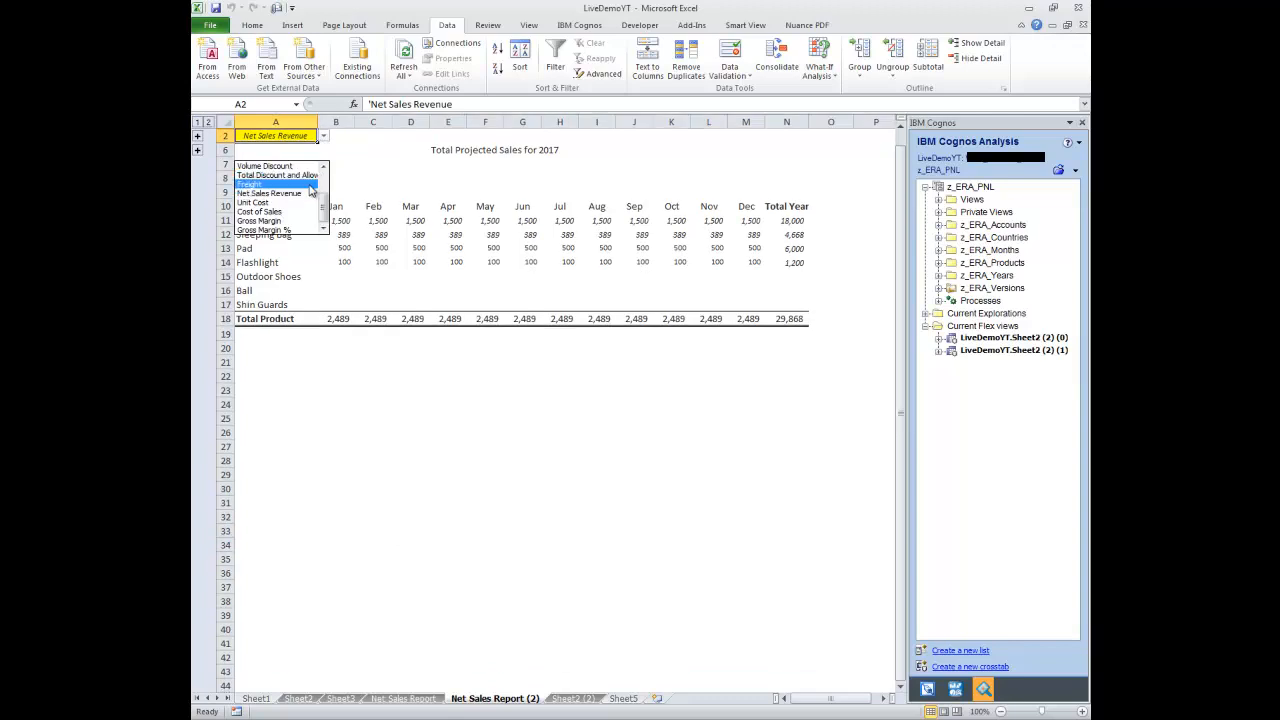
pyautogui.scroll(3, 290, 200)
pyautogui.click(296, 165)
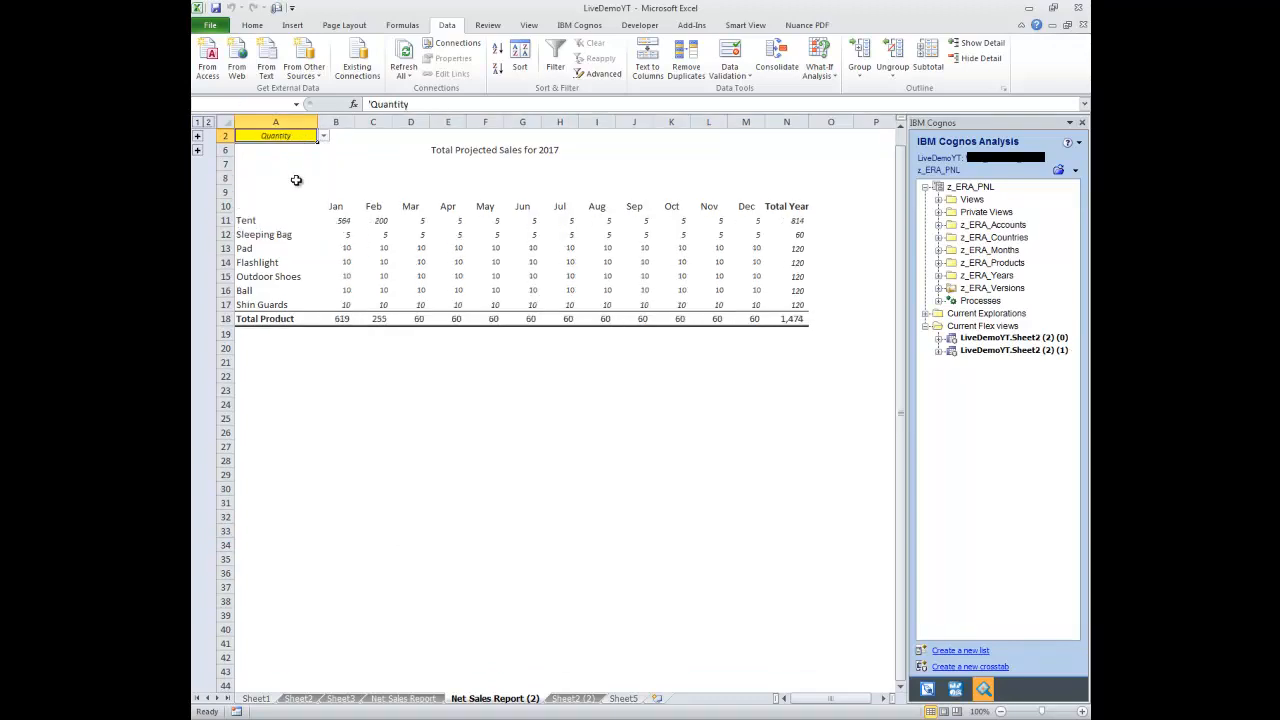
pyautogui.doubleClick(512, 699)
pyautogui.write('Quantity')
pyautogui.press('Return')
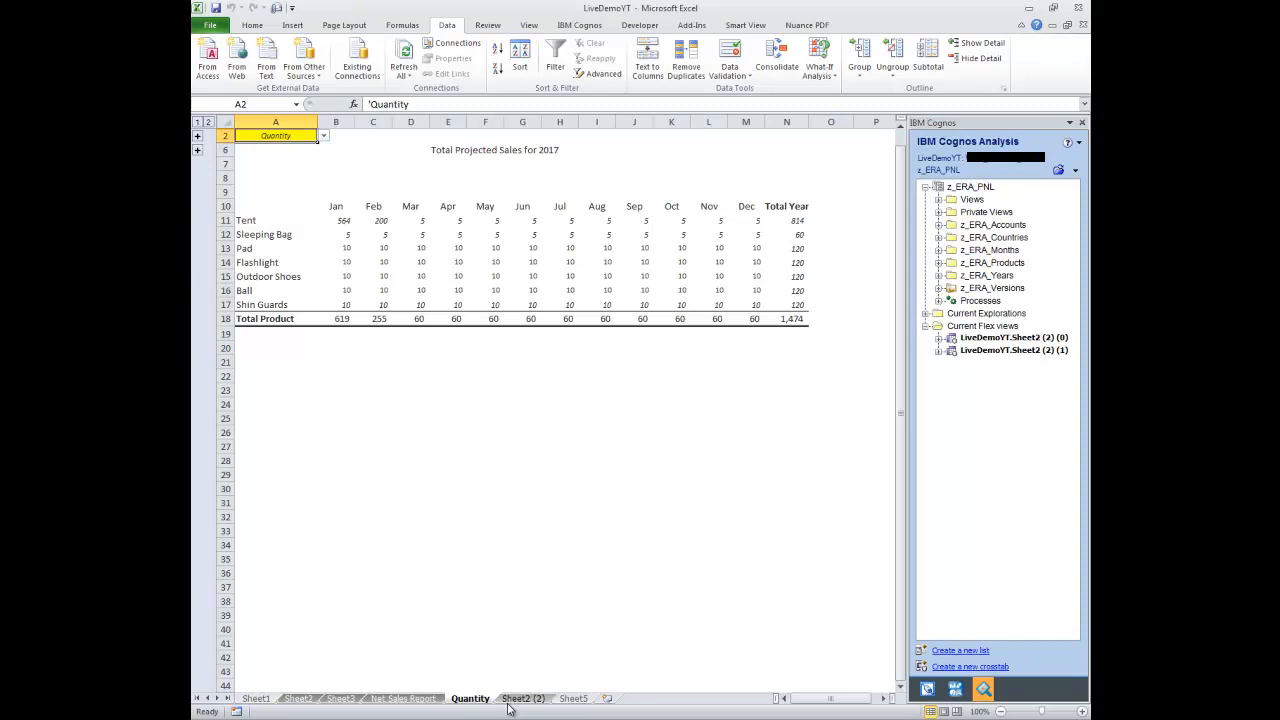
# Hide and reopen the IBM Cognos pane beside the Quantity report
pyautogui.moveTo(340, 220); pyautogui.dragTo(763, 312)
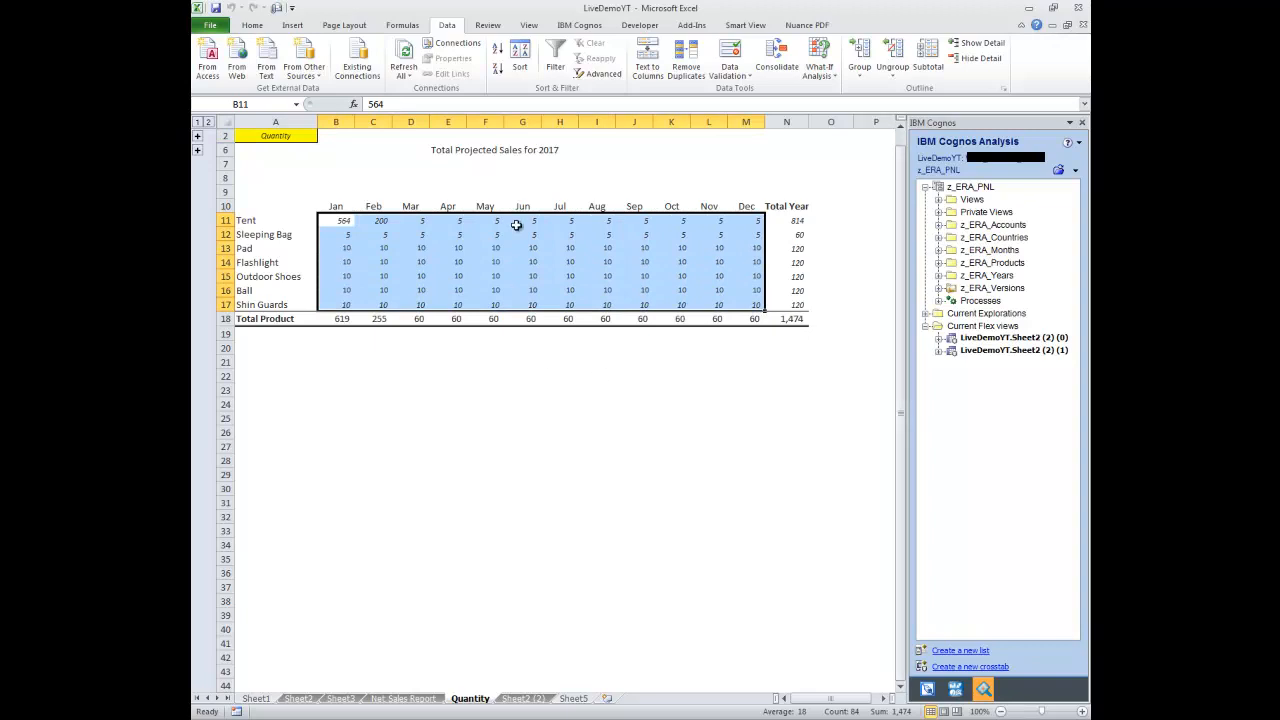
pyautogui.click(579, 25)
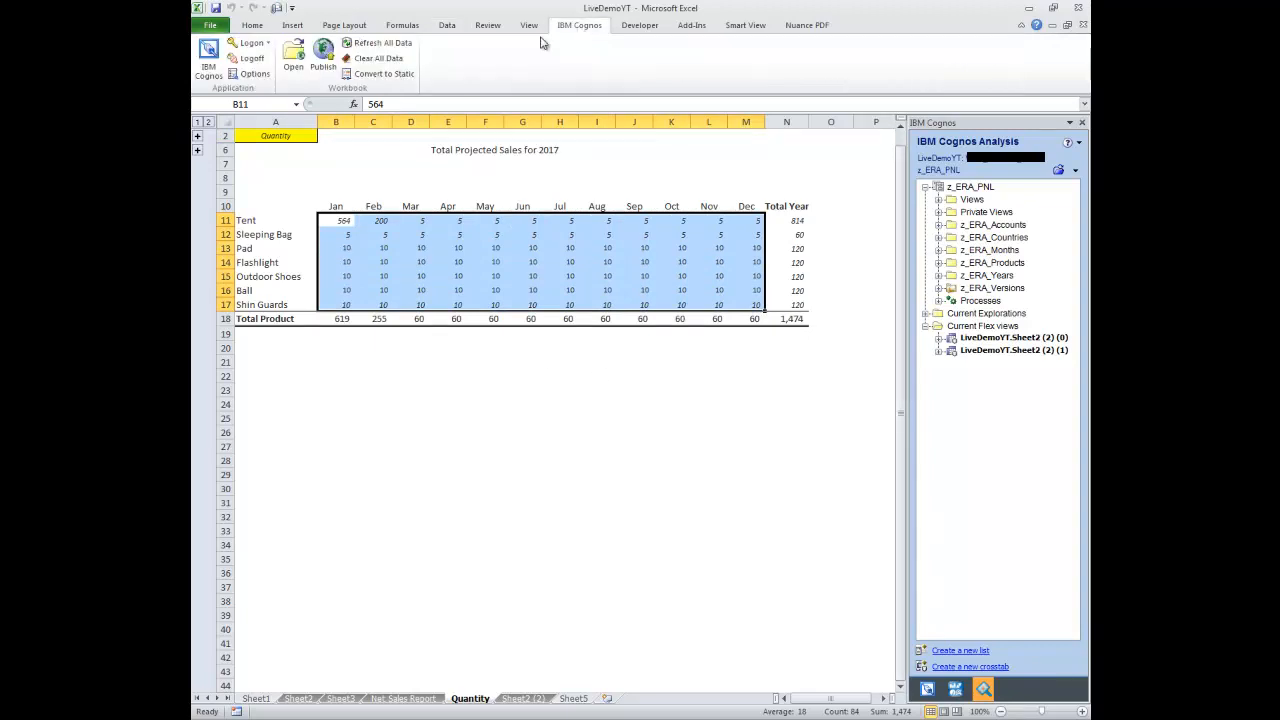
pyautogui.click(208, 58)
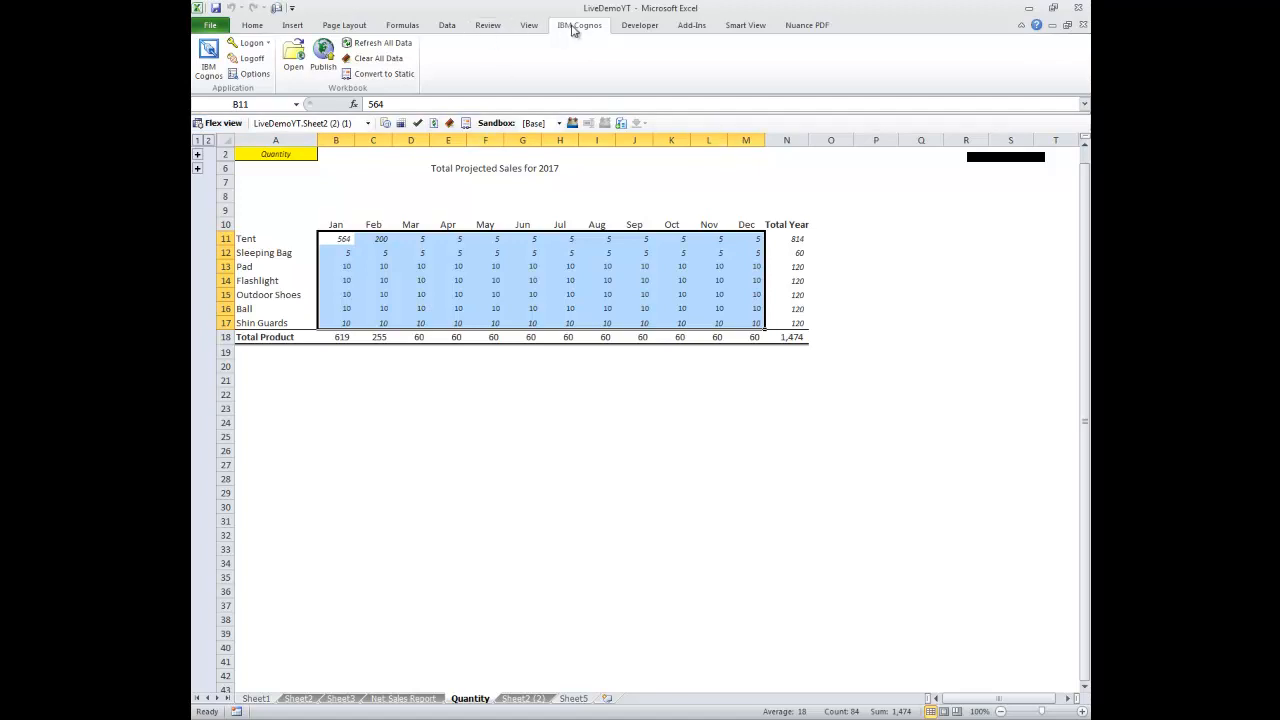
pyautogui.click(208, 58)
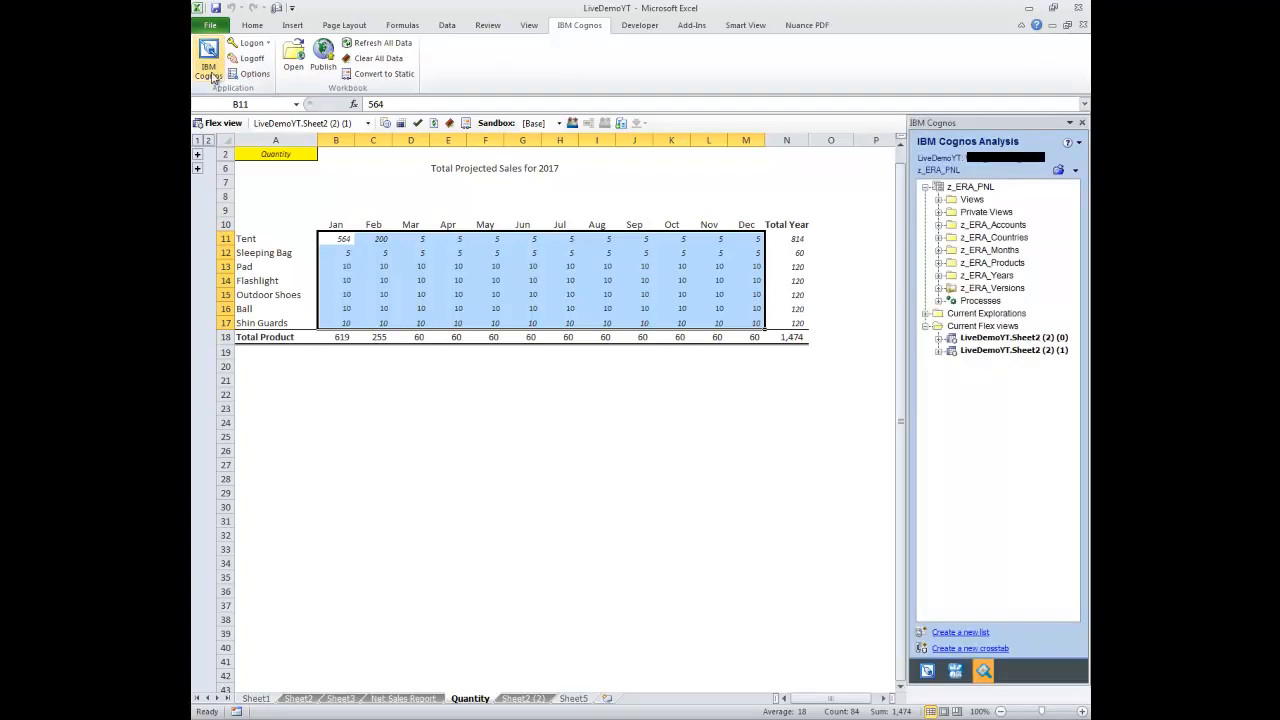
pyautogui.click(209, 62)
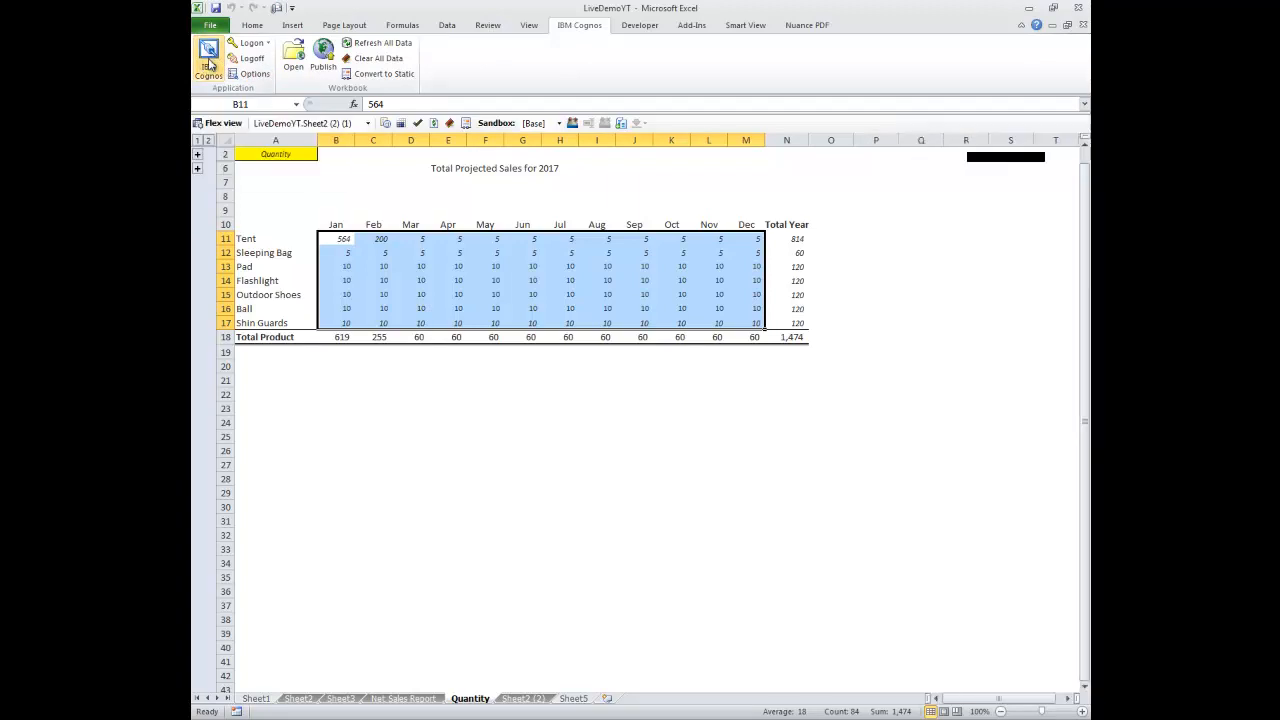
pyautogui.click(208, 56)
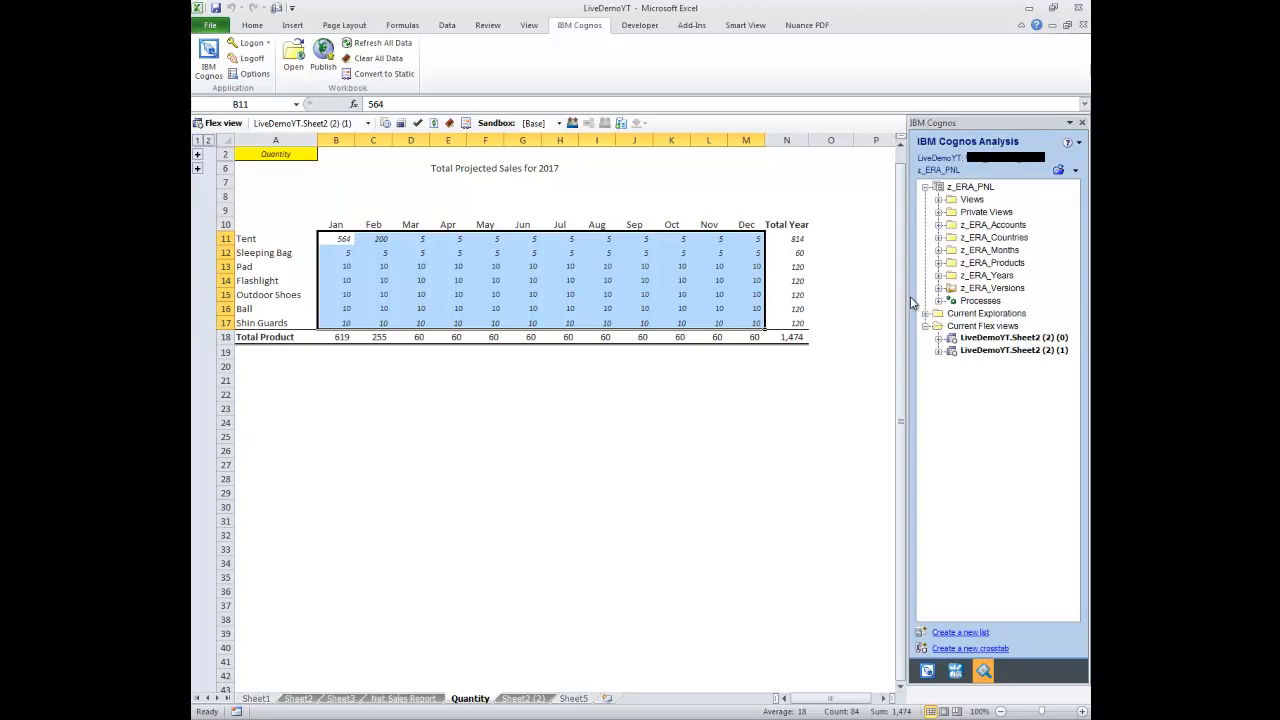
# Examine the Quantity table in A10:N18 and the empty area beneath it as space for a second table
pyautogui.click(672, 464)
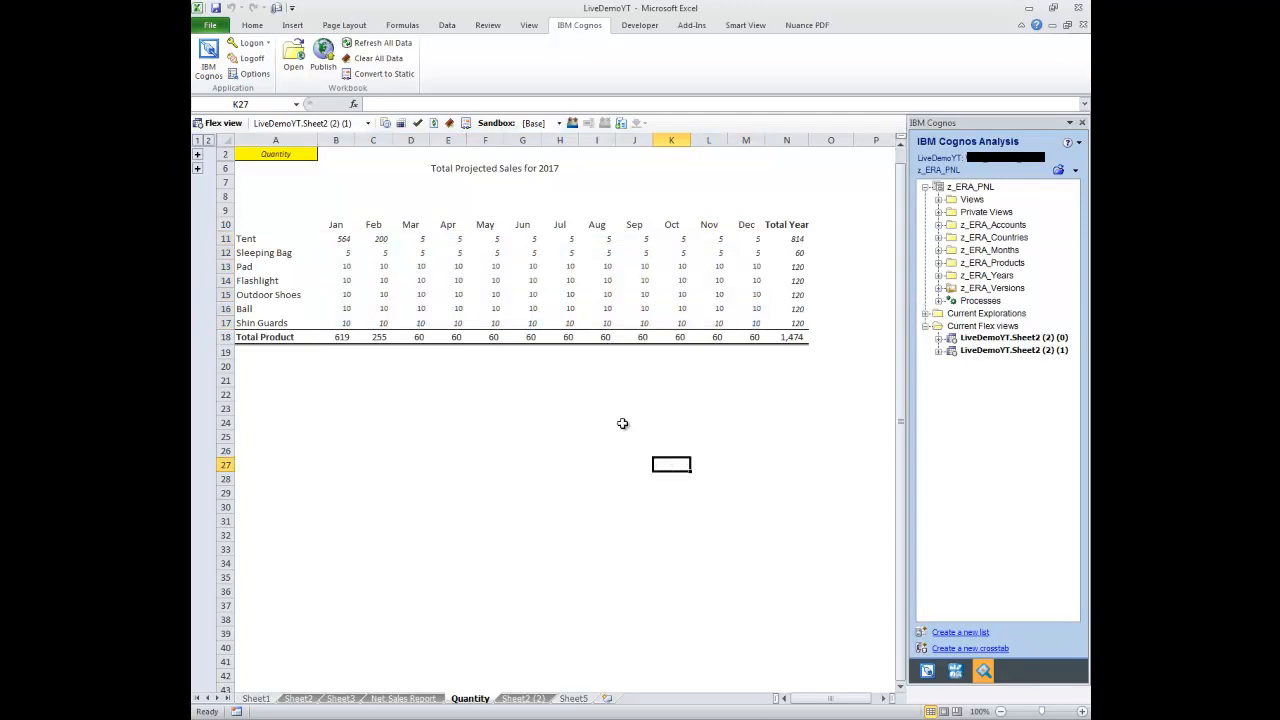
pyautogui.moveTo(340, 238); pyautogui.dragTo(800, 338)
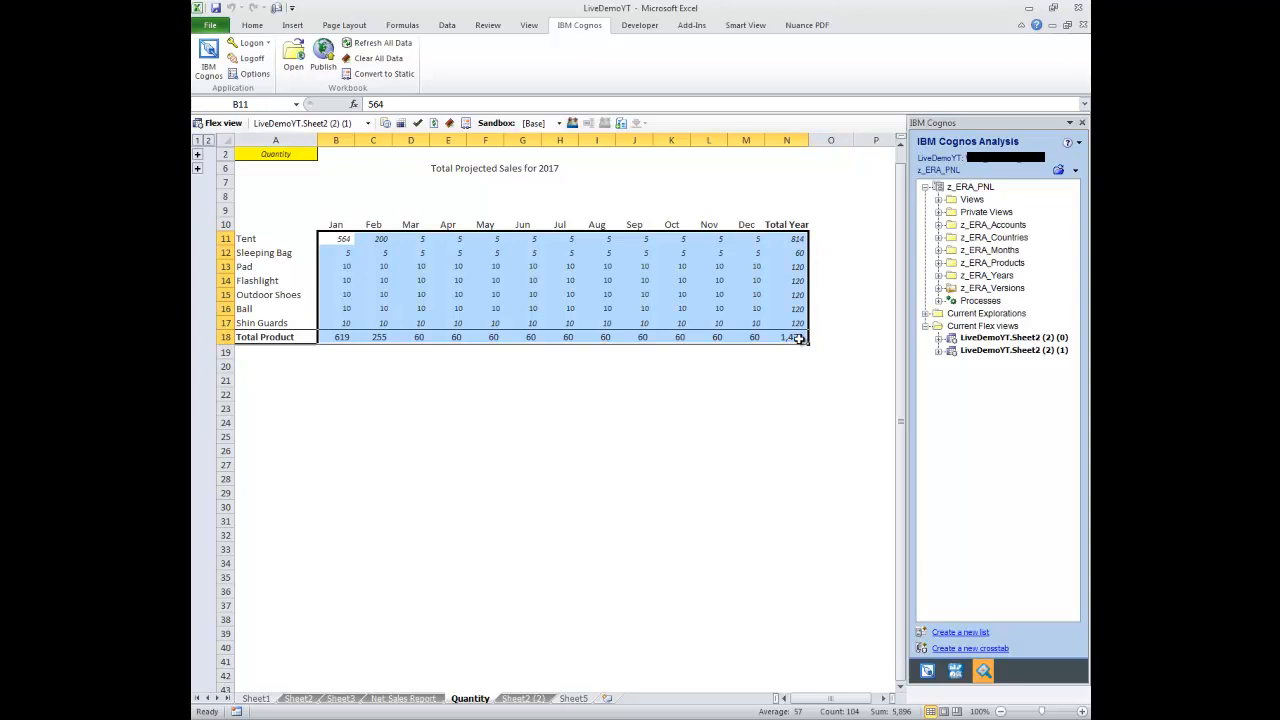
pyautogui.click(417, 242)
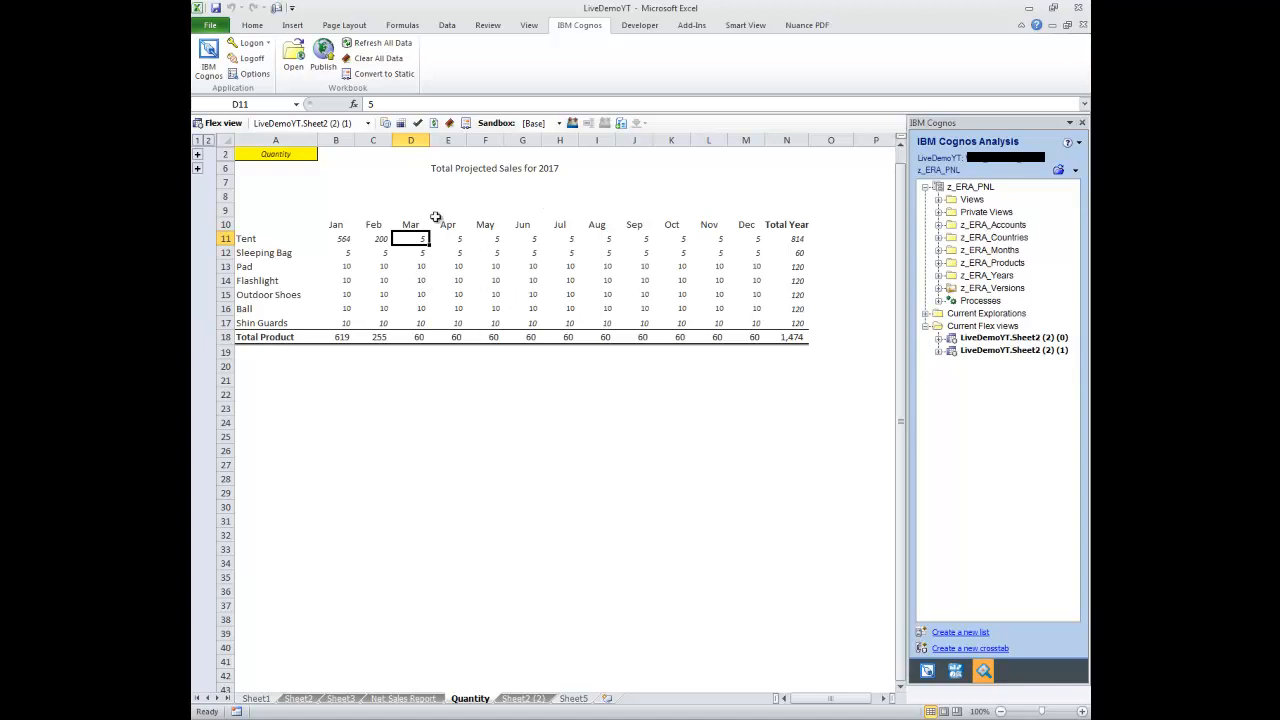
pyautogui.moveTo(255, 381); pyautogui.dragTo(807, 568)
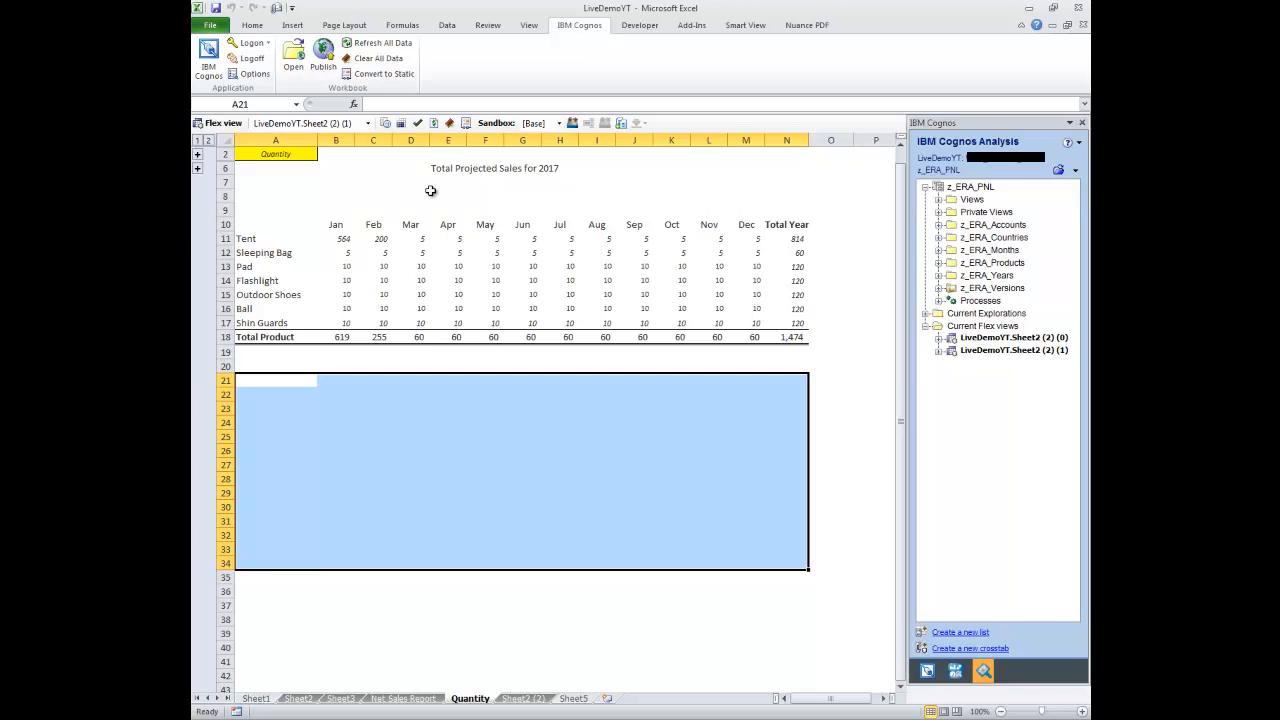
pyautogui.moveTo(261, 219); pyautogui.dragTo(792, 337)
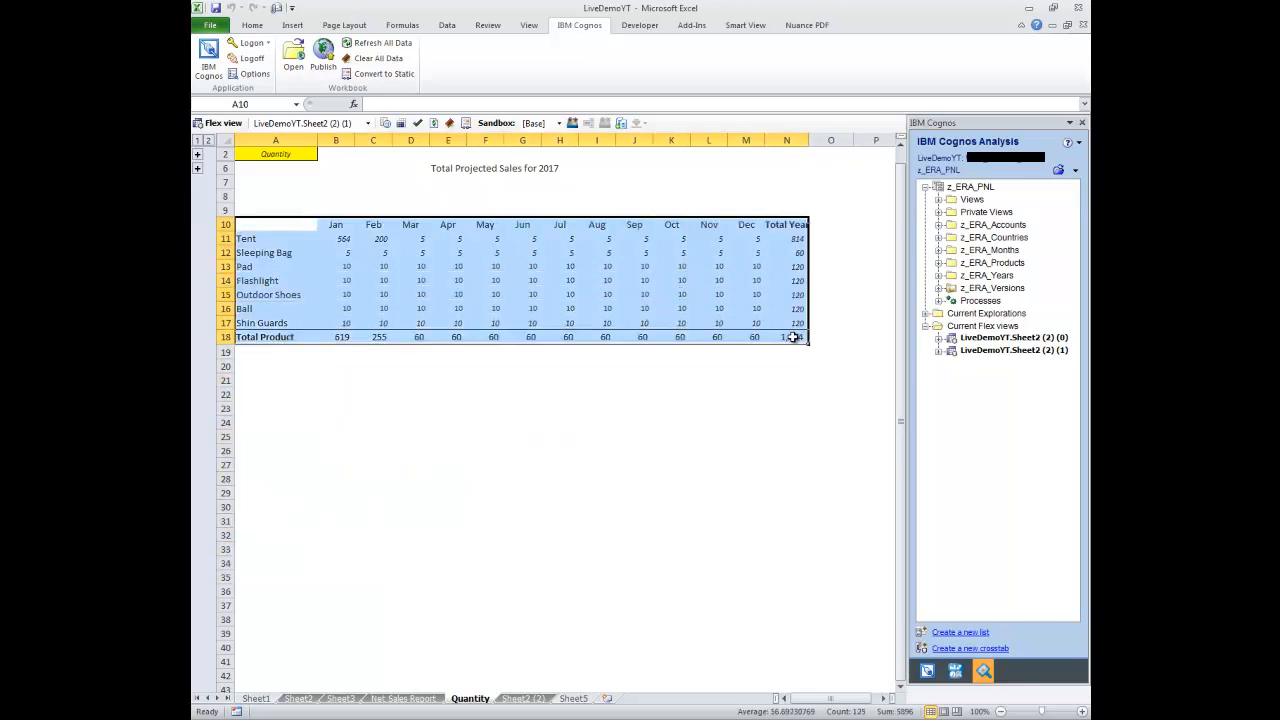
pyautogui.click(258, 398)
pyautogui.moveTo(258, 399); pyautogui.dragTo(796, 503)
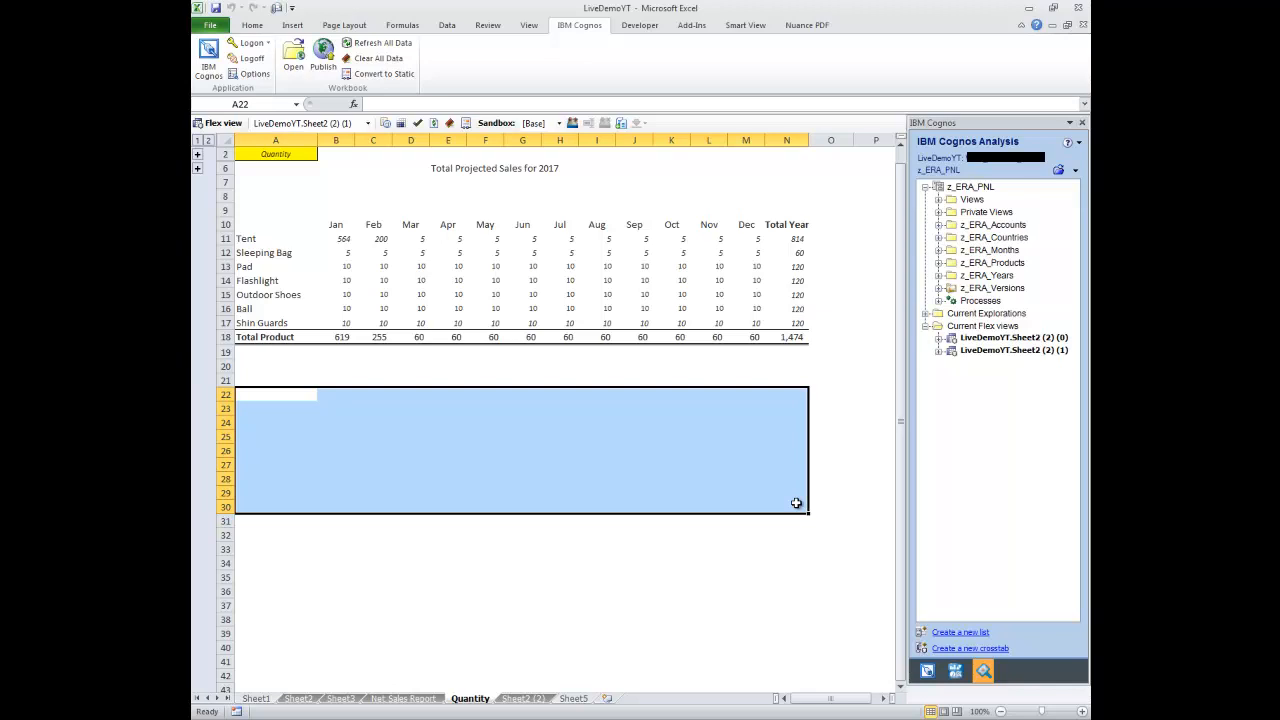
# Nest the z_ERA_Accounts dimension outside the products in the rows of the Sheet2 (2) crosstab, and look through the account blocks
pyautogui.click(524, 699)
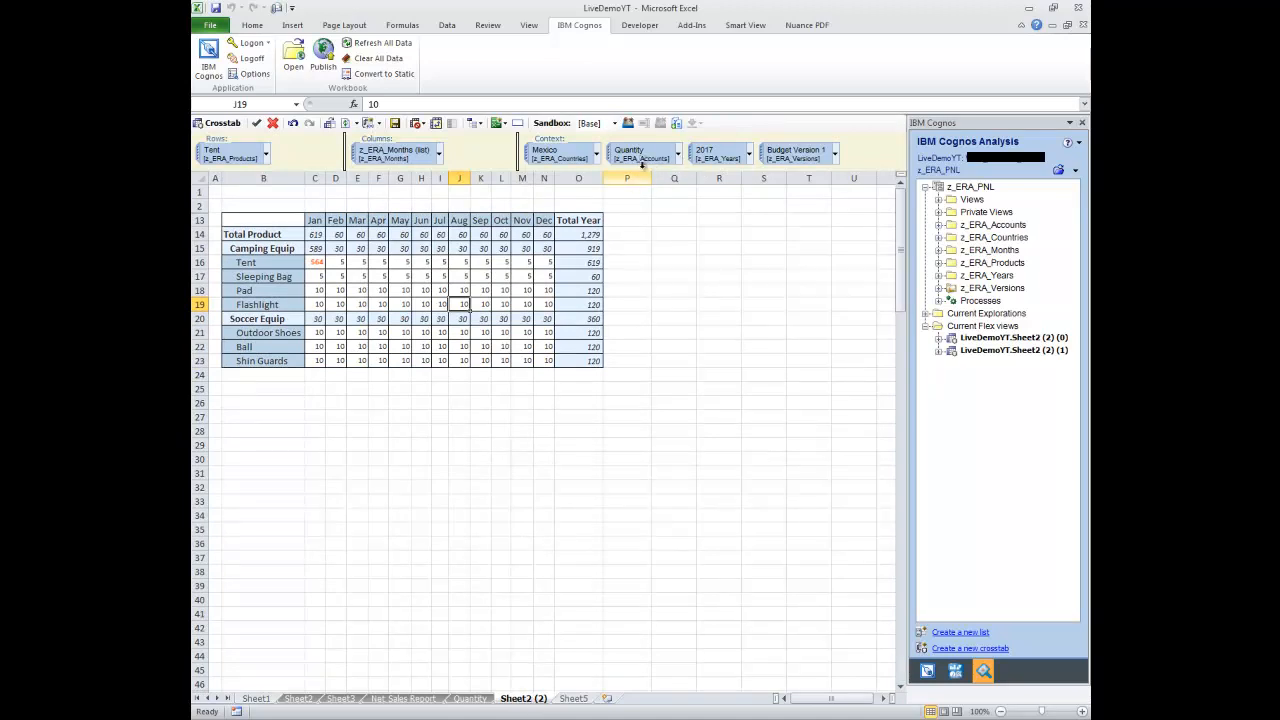
pyautogui.moveTo(638, 163); pyautogui.dragTo(200, 162)
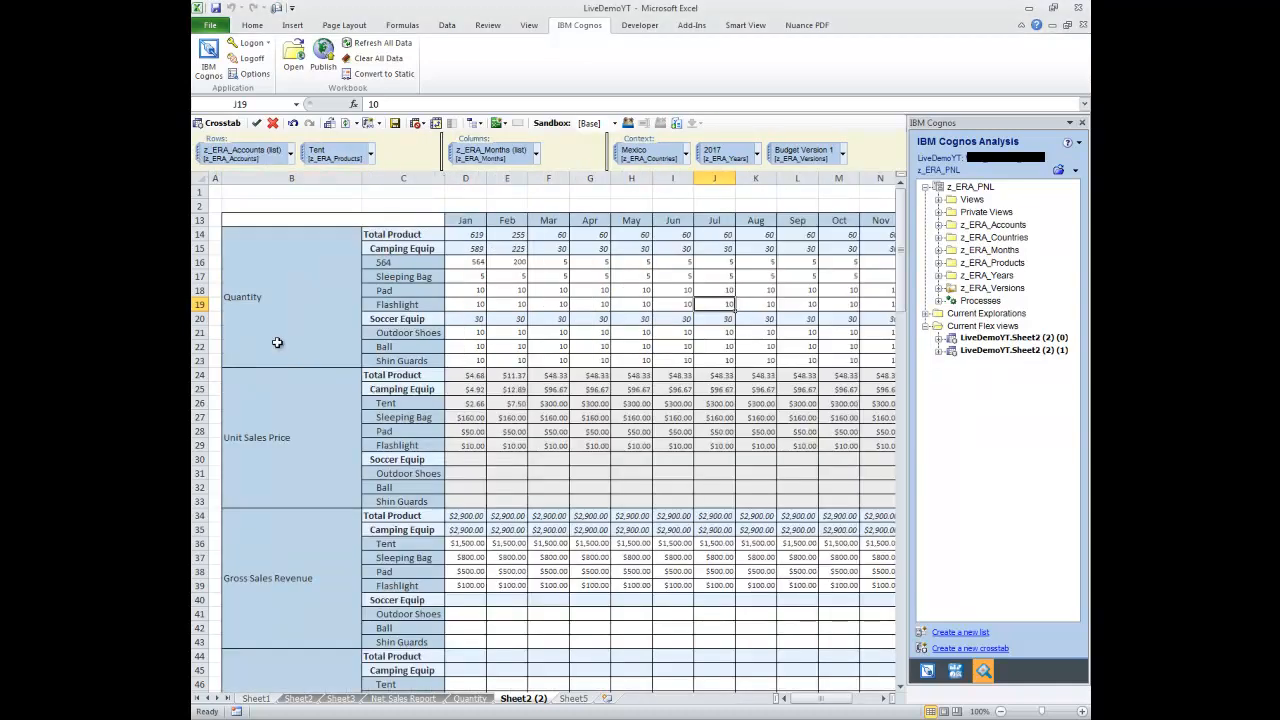
pyautogui.scroll(-12, 277, 346)
pyautogui.scroll(5, 279, 380)
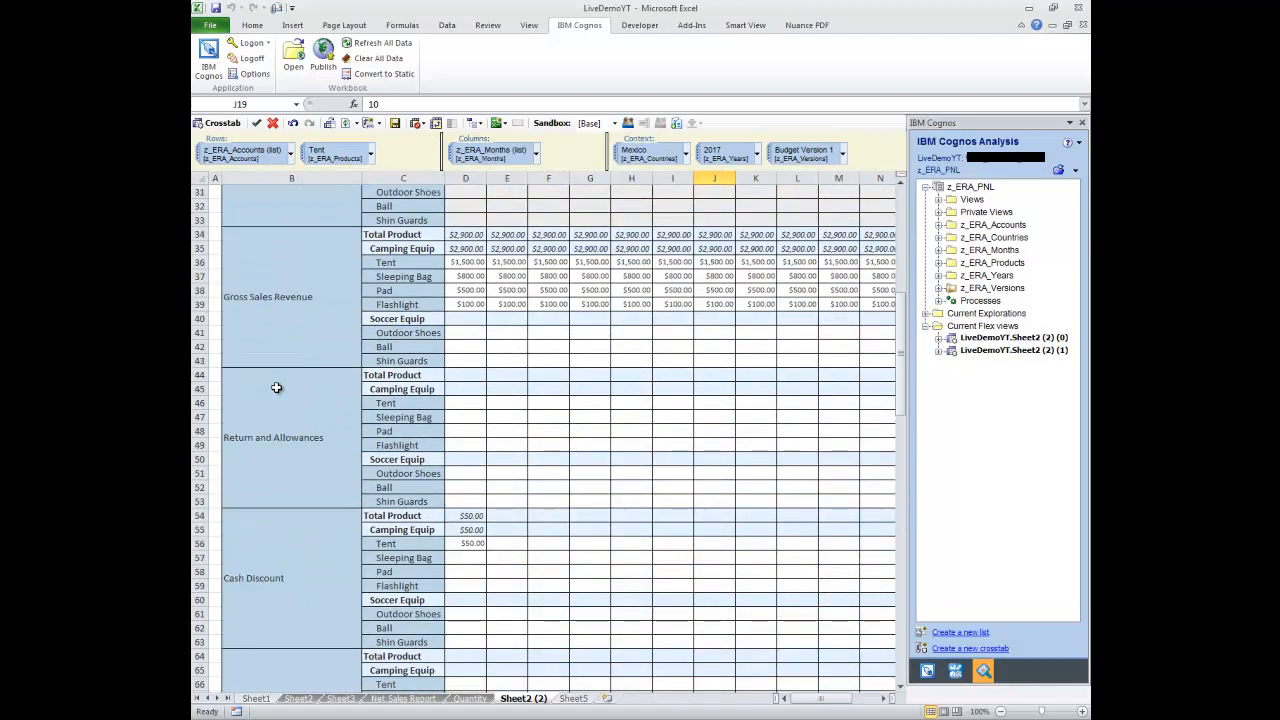
pyautogui.scroll(5, 277, 387)
pyautogui.scroll(2, 390, 290)
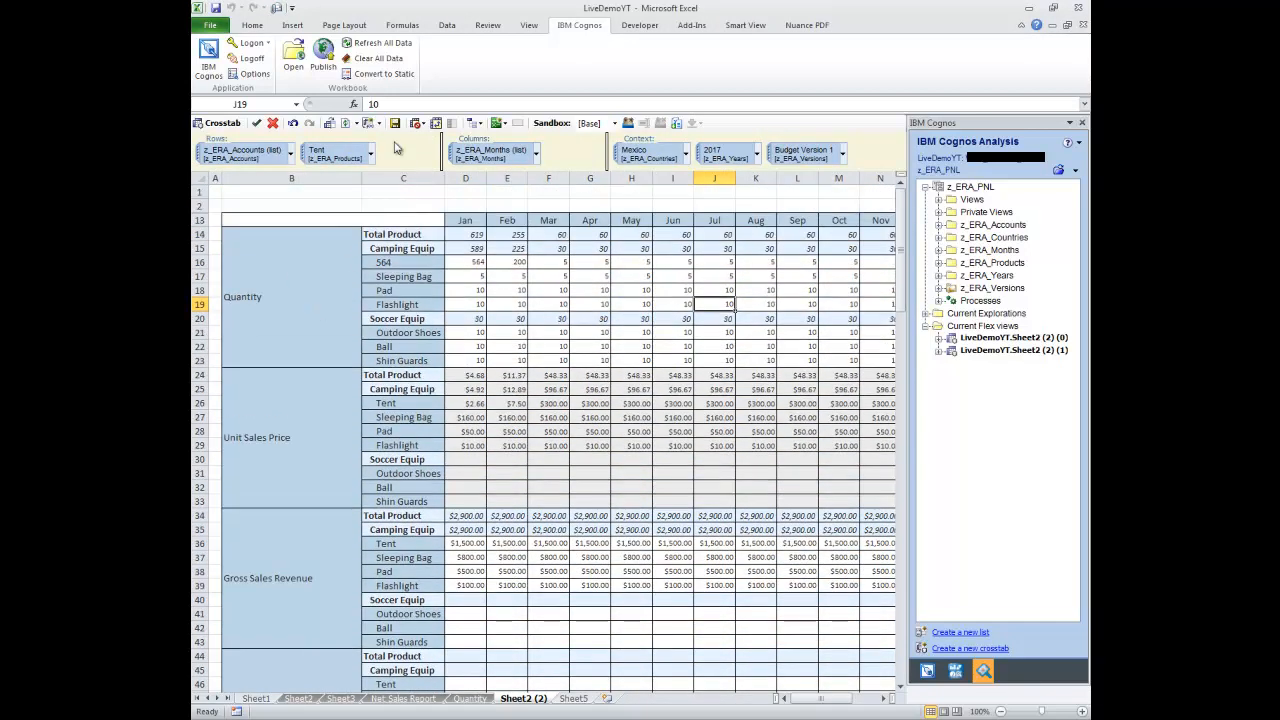
# Convert the nested crosstab into a Flex view on a new sheet, and review the account labels in column A
pyautogui.click(370, 125)
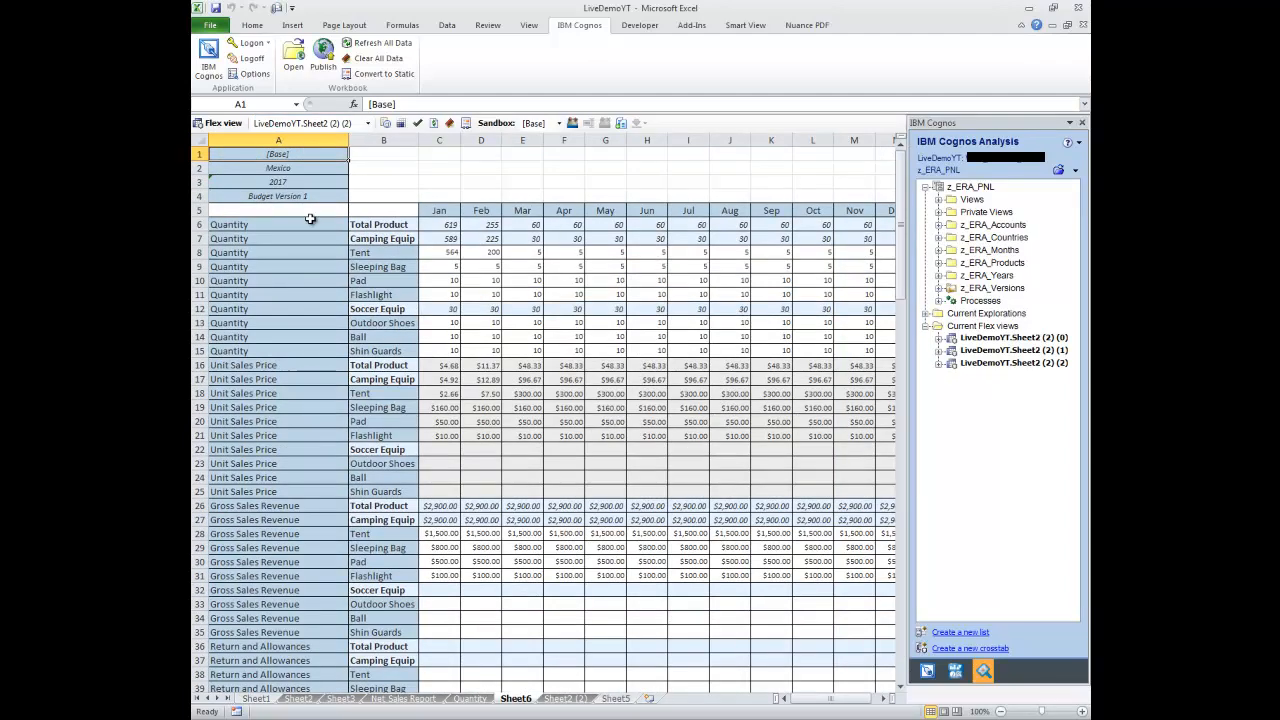
pyautogui.moveTo(300, 226); pyautogui.dragTo(311, 457)
pyautogui.scroll(-3, 311, 457)
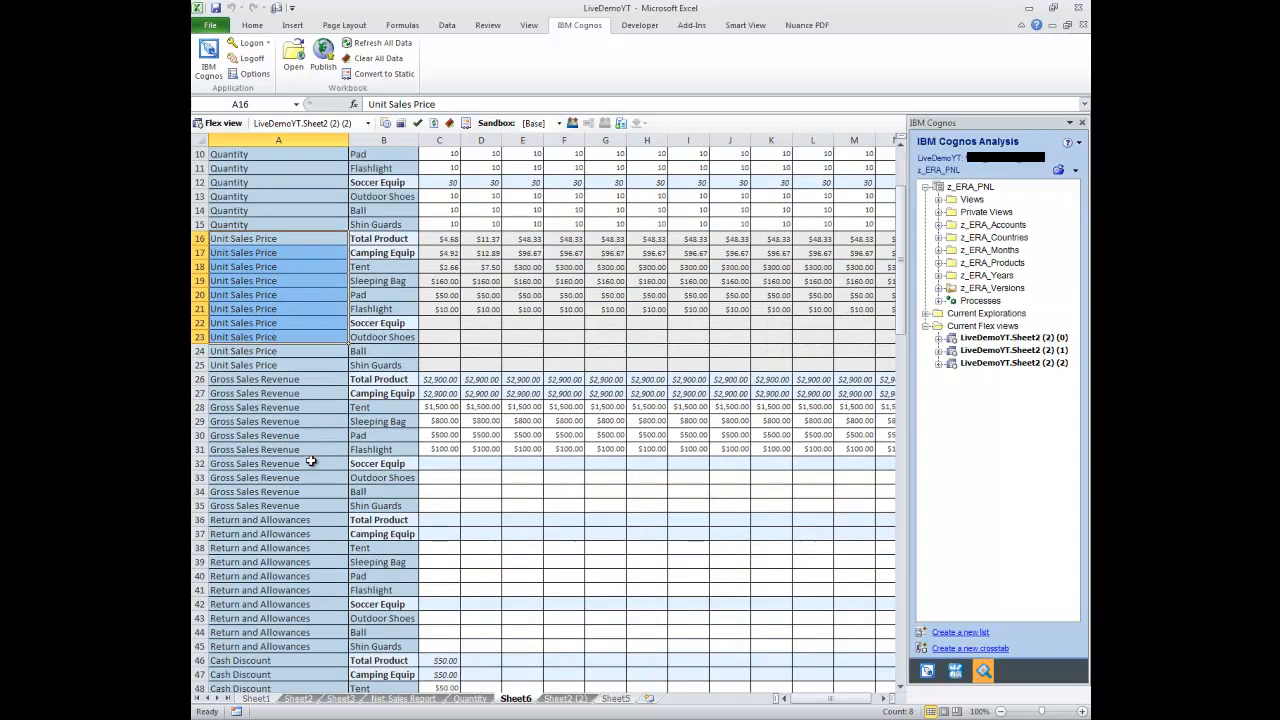
pyautogui.click(296, 406)
pyautogui.scroll(-5, 297, 421)
pyautogui.scroll(-7, 297, 421)
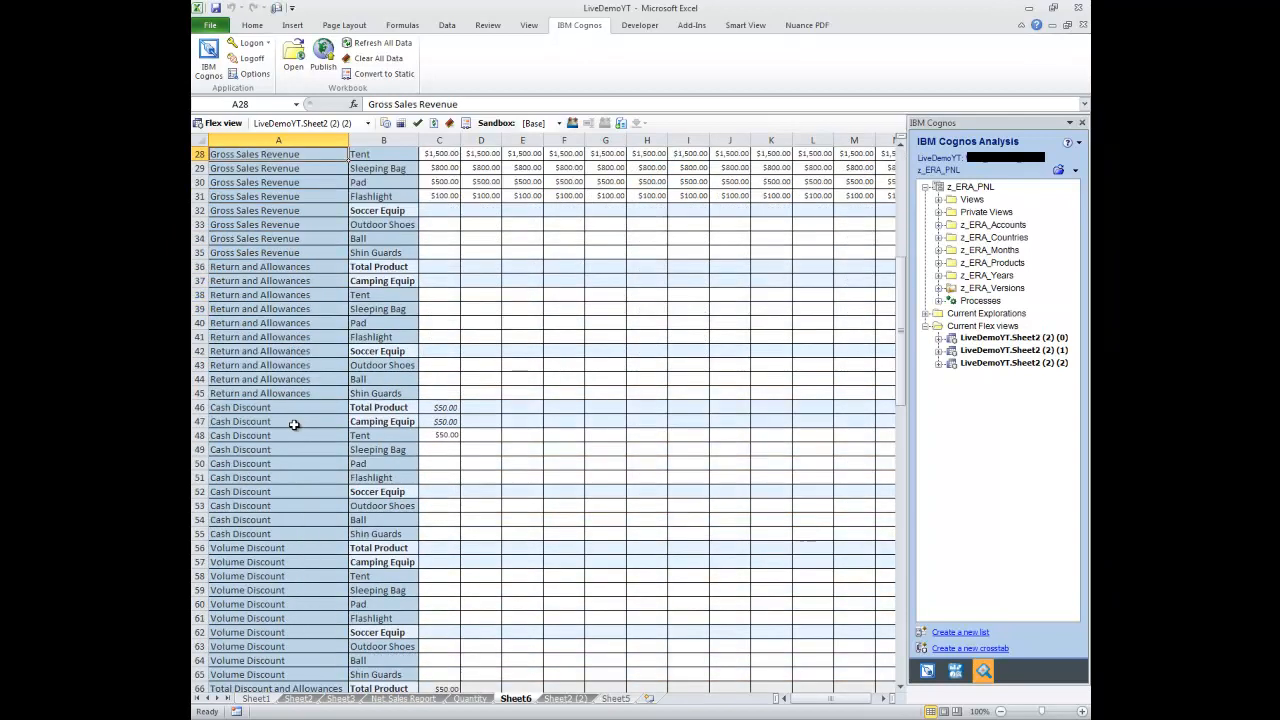
pyautogui.scroll(14, 298, 440)
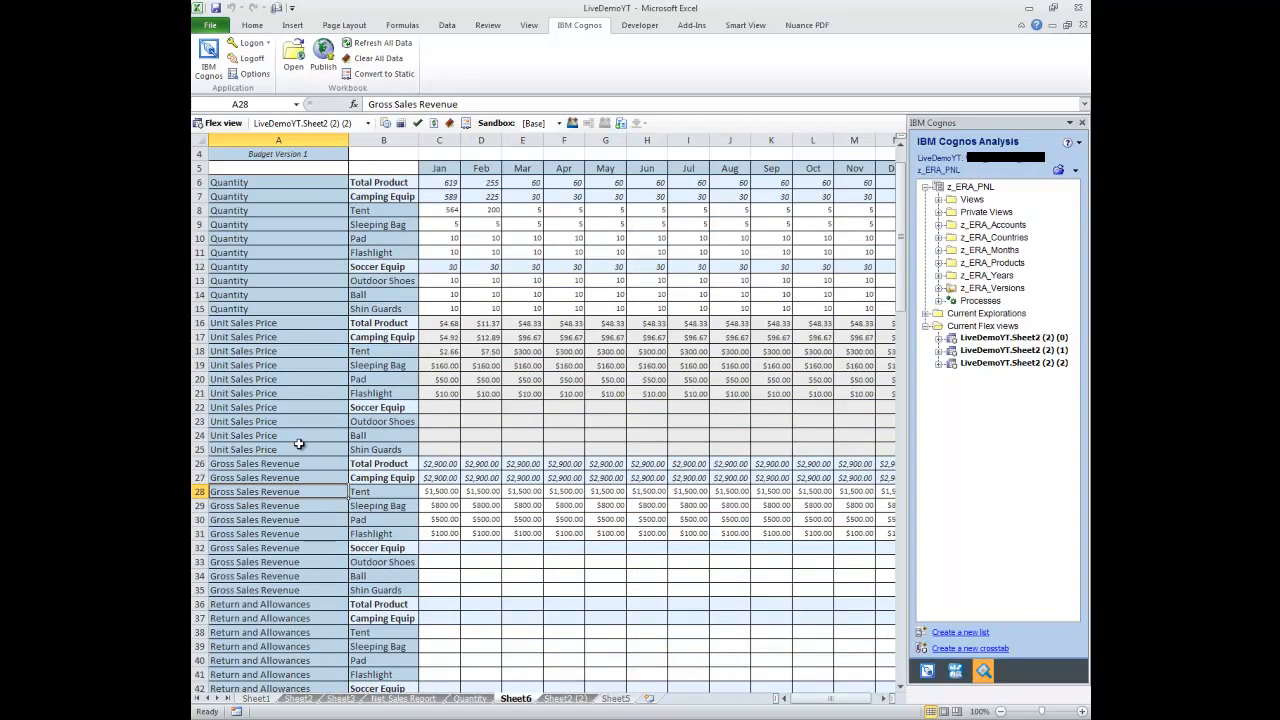
pyautogui.scroll(1, 298, 443)
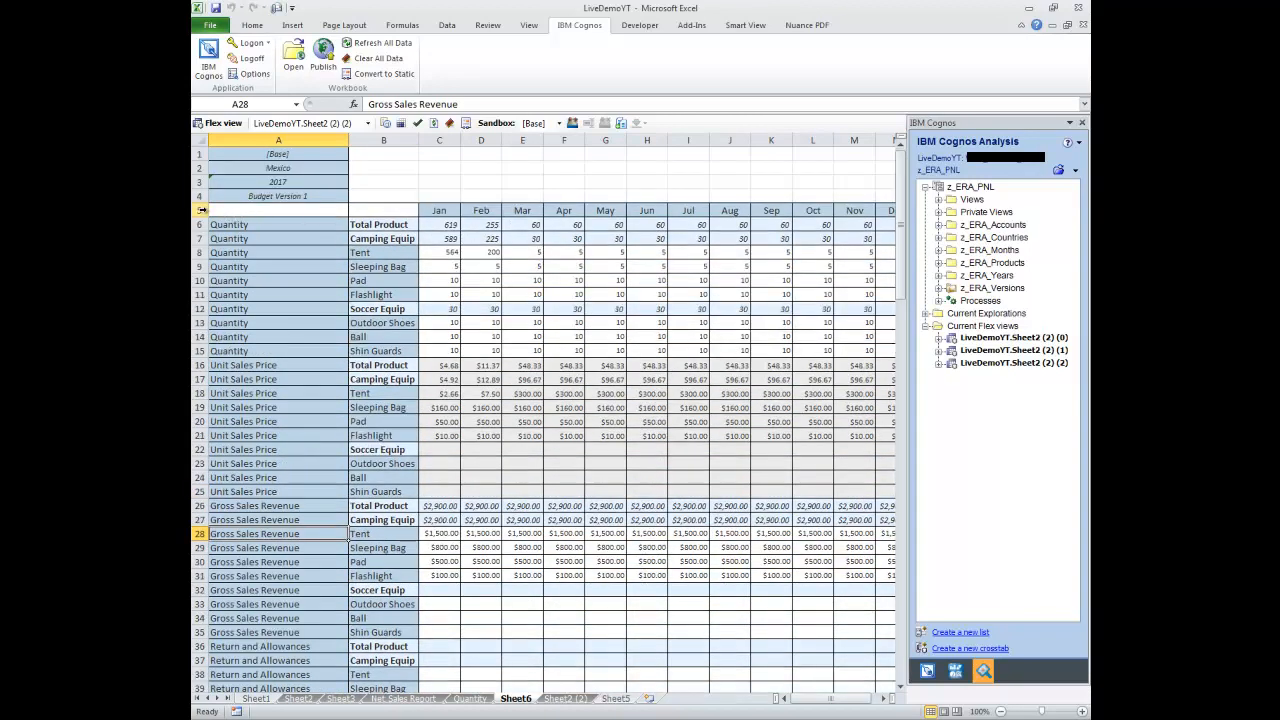
# Insert five blank rows above the month header row, at rows 5 to 9 of the new Flex view sheet
pyautogui.moveTo(200, 210); pyautogui.dragTo(202, 264)
pyautogui.rightClick(204, 258)
pyautogui.click(245, 346)
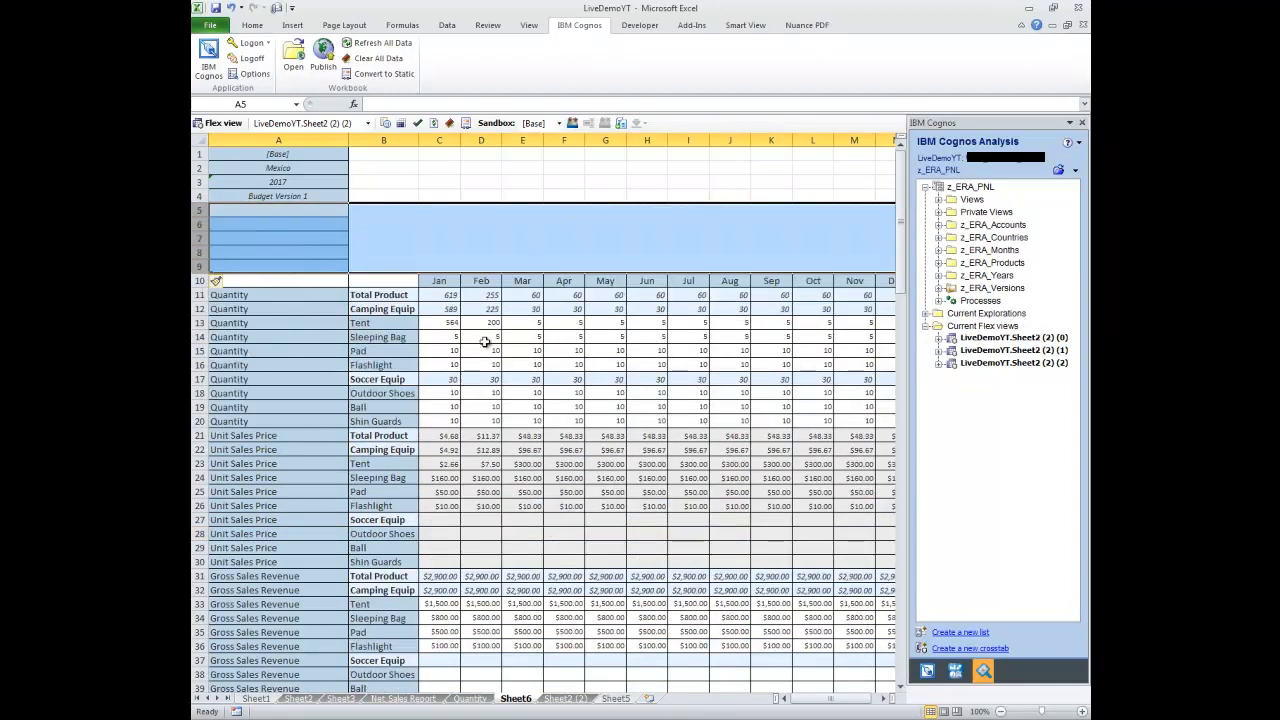
pyautogui.click(520, 323)
pyautogui.scroll(-2, 515, 423)
pyautogui.scroll(2, 500, 424)
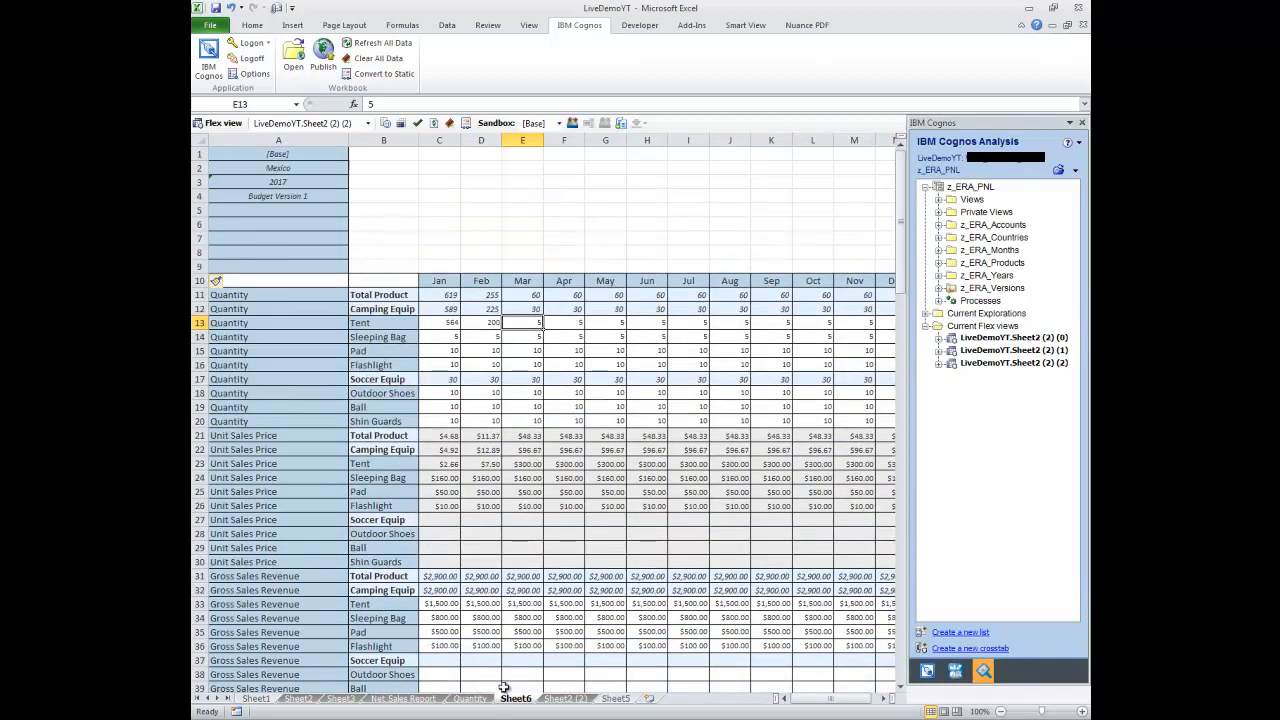
# Move the z_ERA_Accounts dimension from the rows to the context of the Sheet2 (2) crosstab
pyautogui.click(418, 700)
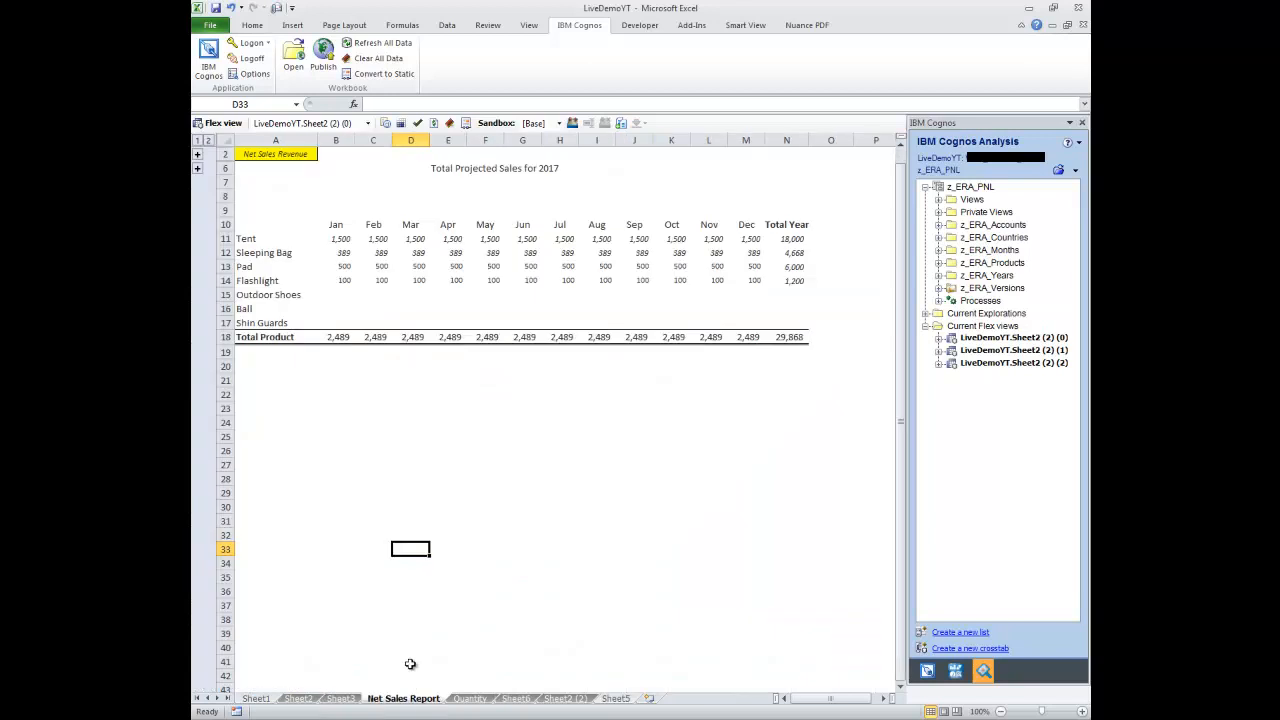
pyautogui.click(946, 214)
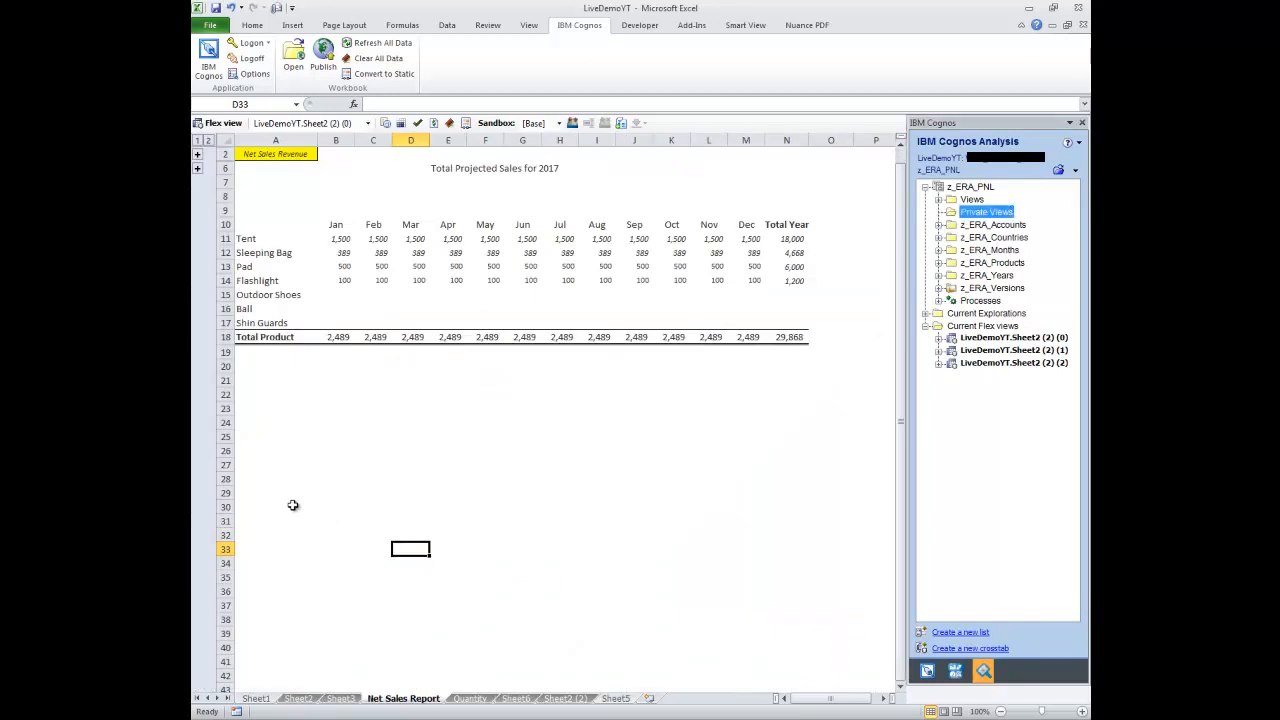
pyautogui.click(566, 700)
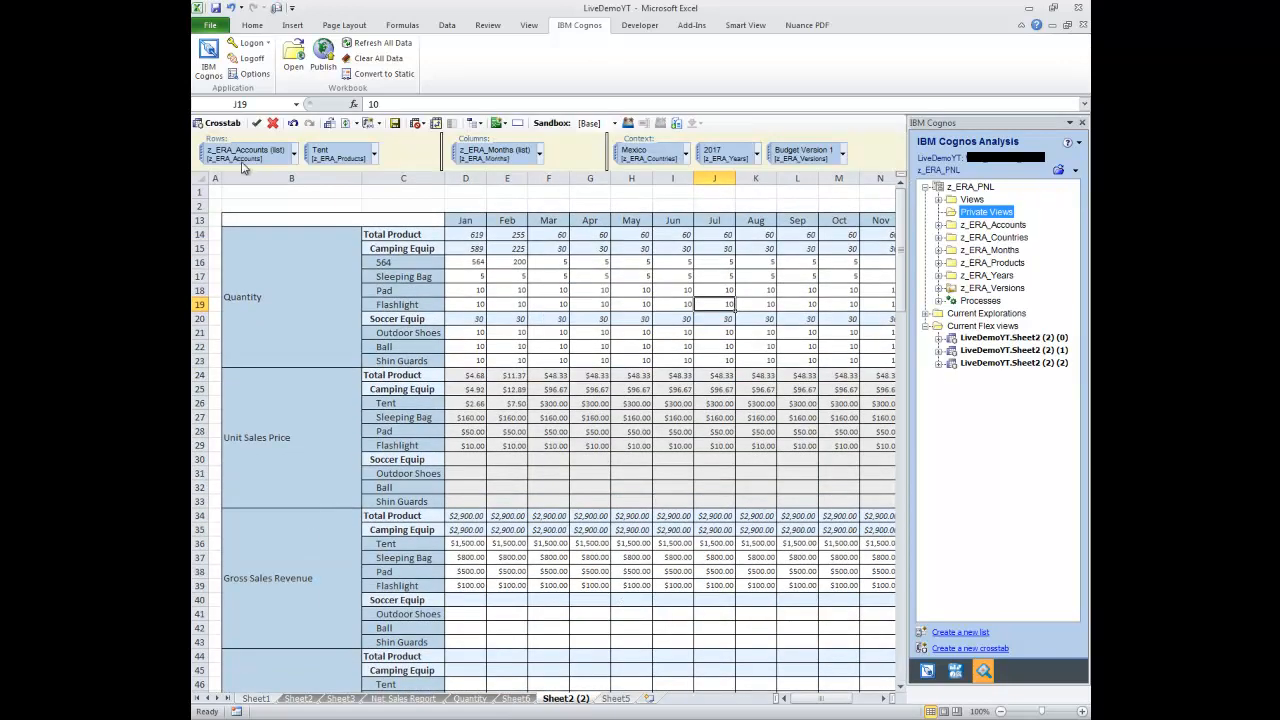
pyautogui.moveTo(245, 153); pyautogui.dragTo(698, 160)
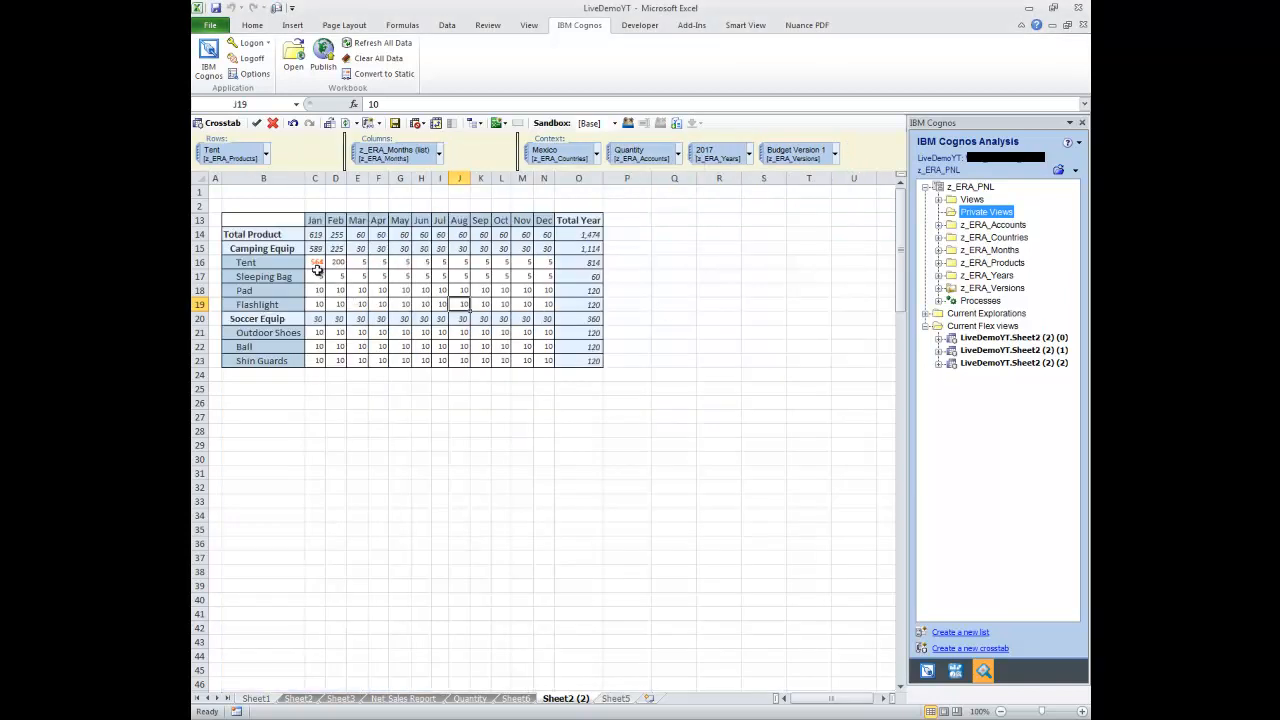
# Save the Quantity crosstab as a private view named Sheet2 (2)
pyautogui.moveTo(265, 198); pyautogui.dragTo(614, 386)
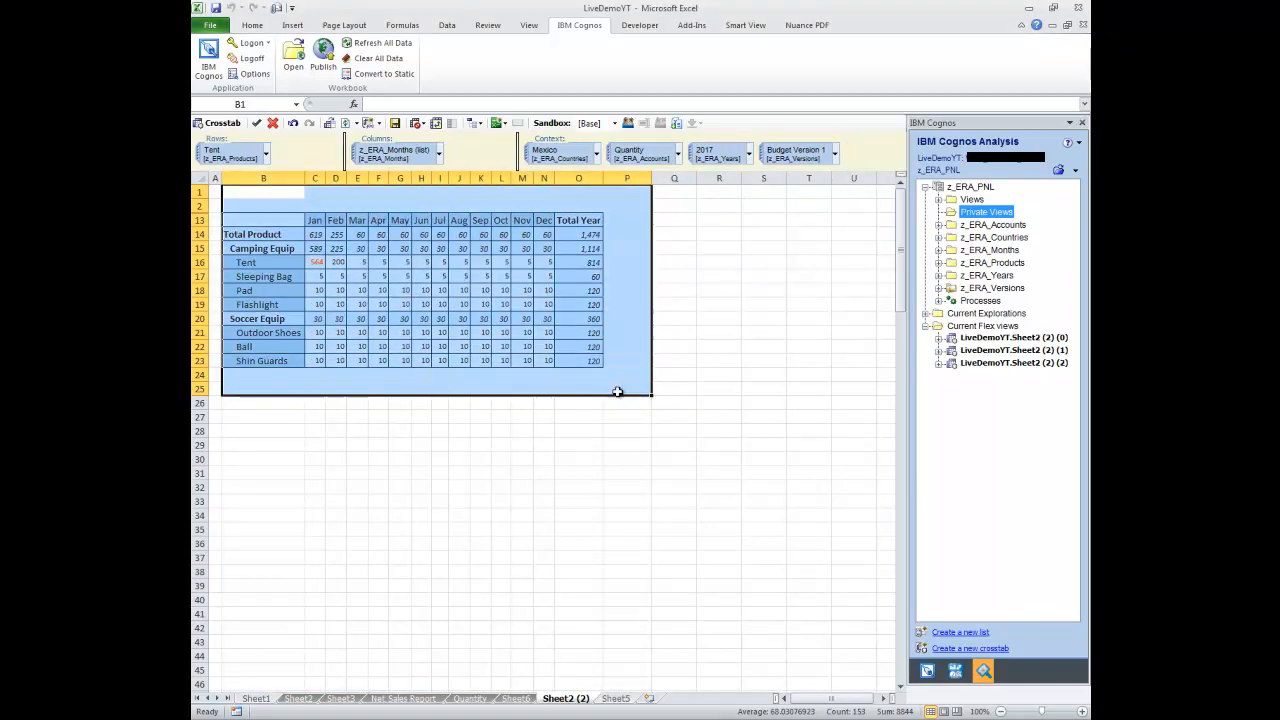
pyautogui.click(395, 123)
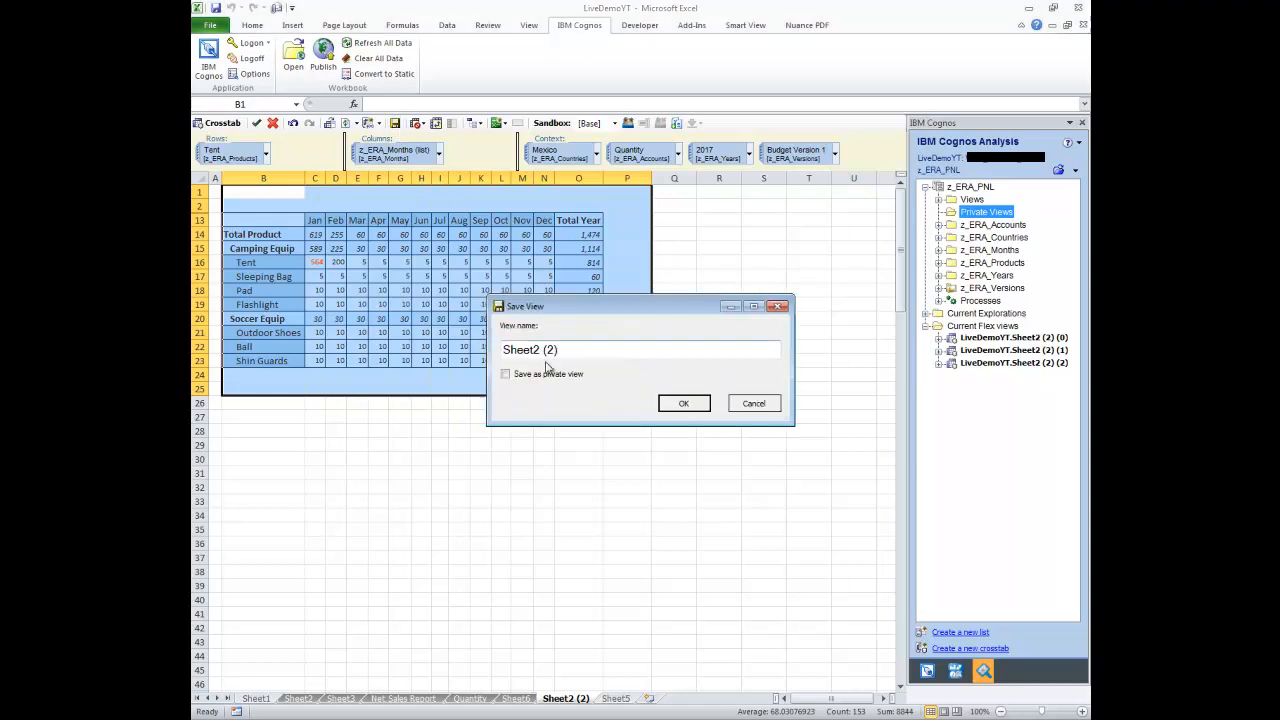
pyautogui.click(682, 404)
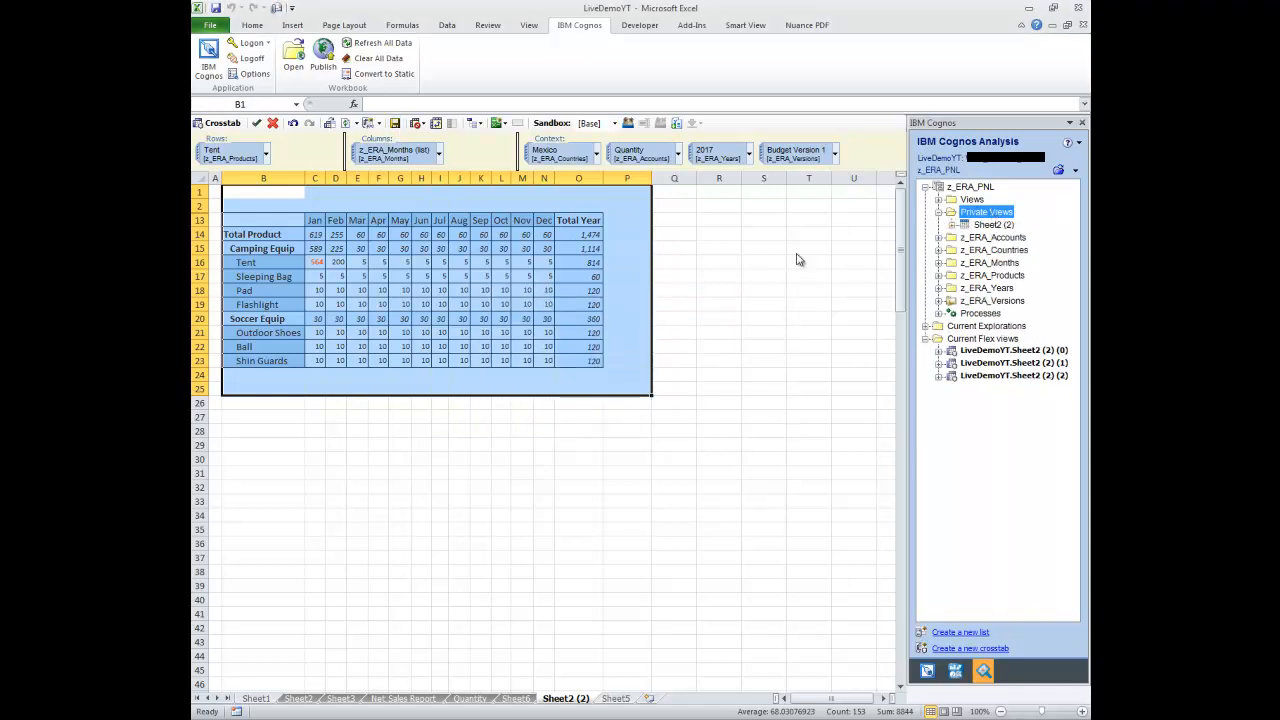
# Place the private view Sheet2 (2) as a Flex view at A23 of the Net Sales Report sheet, and widen columns B to M to fit
pyautogui.click(420, 698)
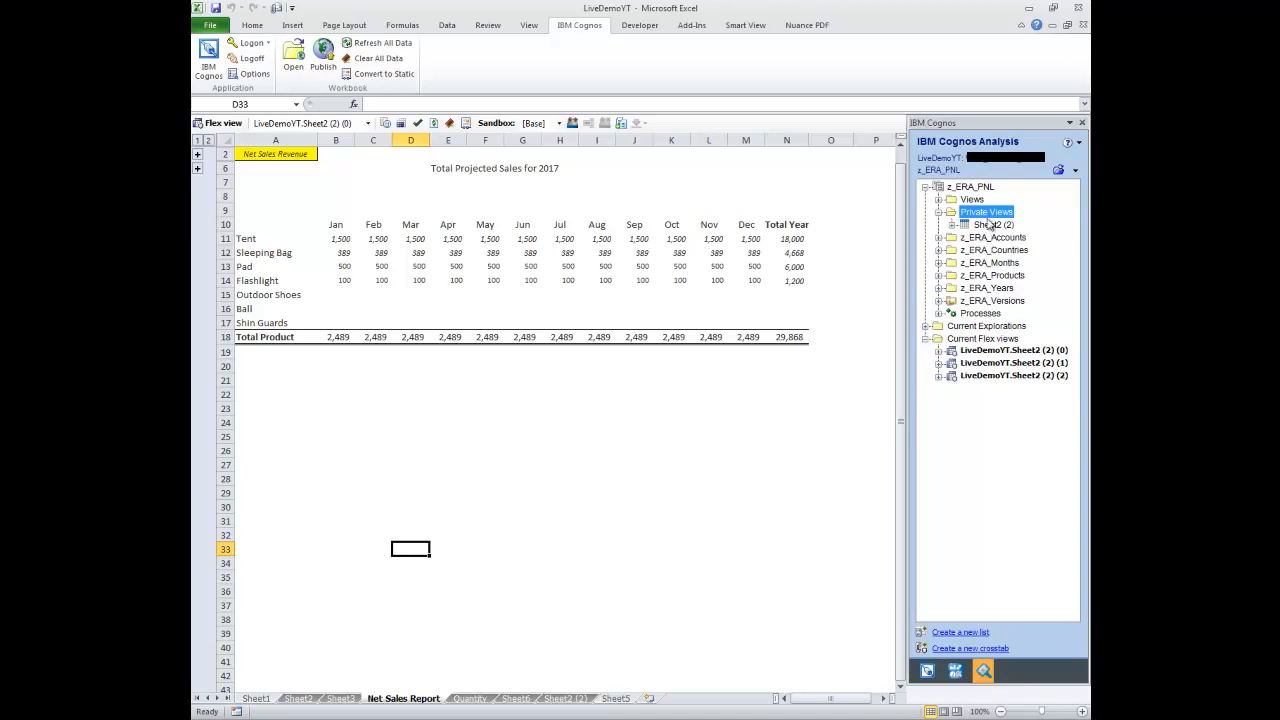
pyautogui.moveTo(986, 229); pyautogui.dragTo(258, 406)
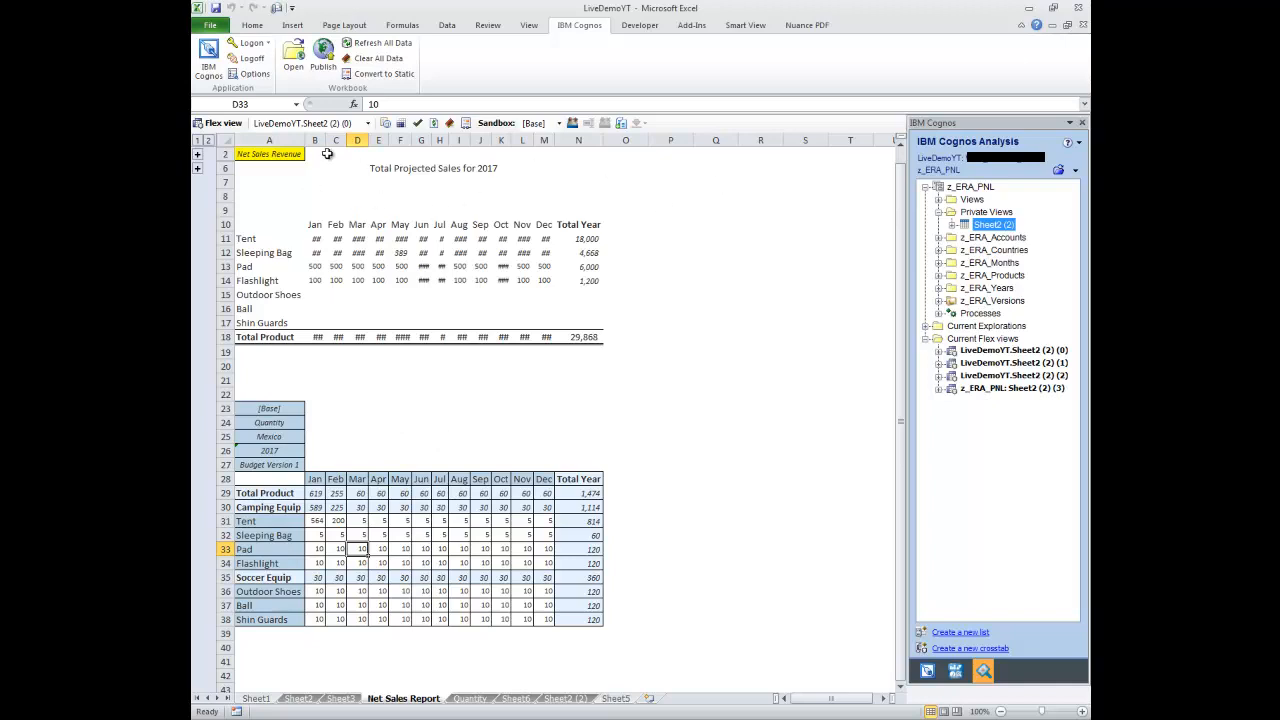
pyautogui.moveTo(316, 140); pyautogui.dragTo(576, 141)
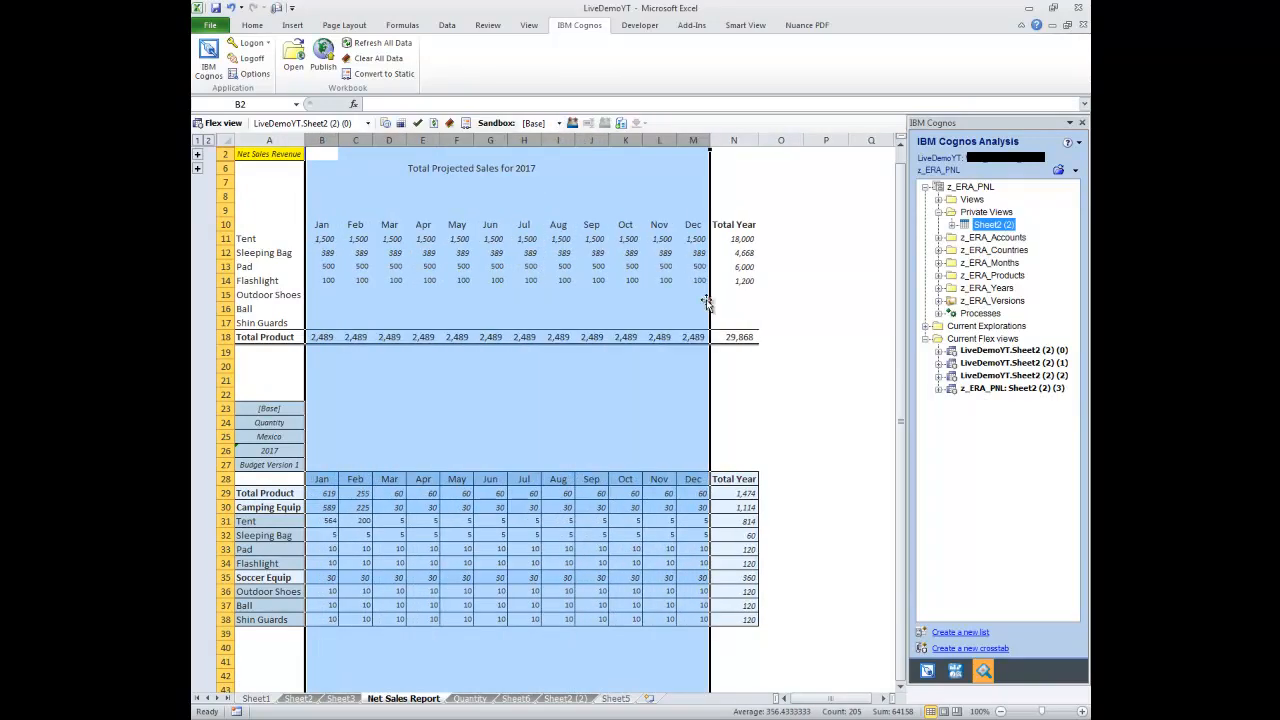
pyautogui.click(662, 297)
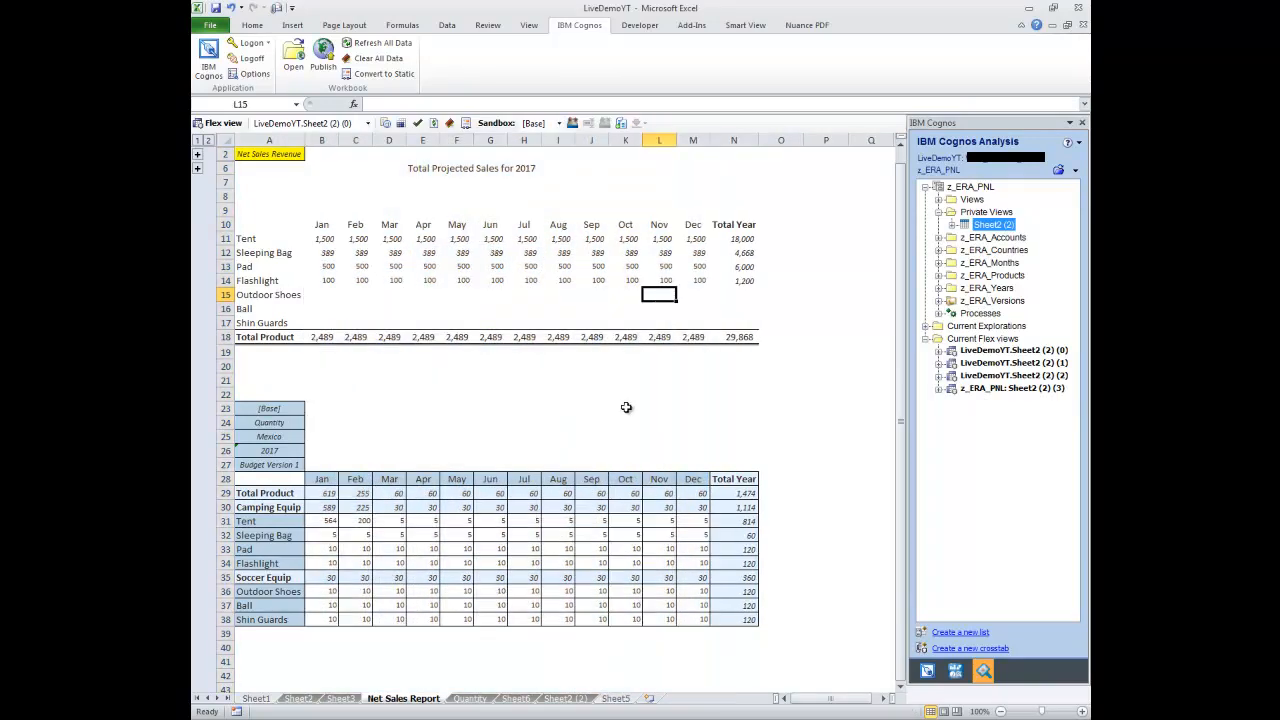
# Copy the product labels in A11:A18 onto the second table from A29, and clear the leftover labels in A37:A38
pyautogui.moveTo(265, 239); pyautogui.dragTo(273, 337)
pyautogui.hotkey('ctrl', 'c')
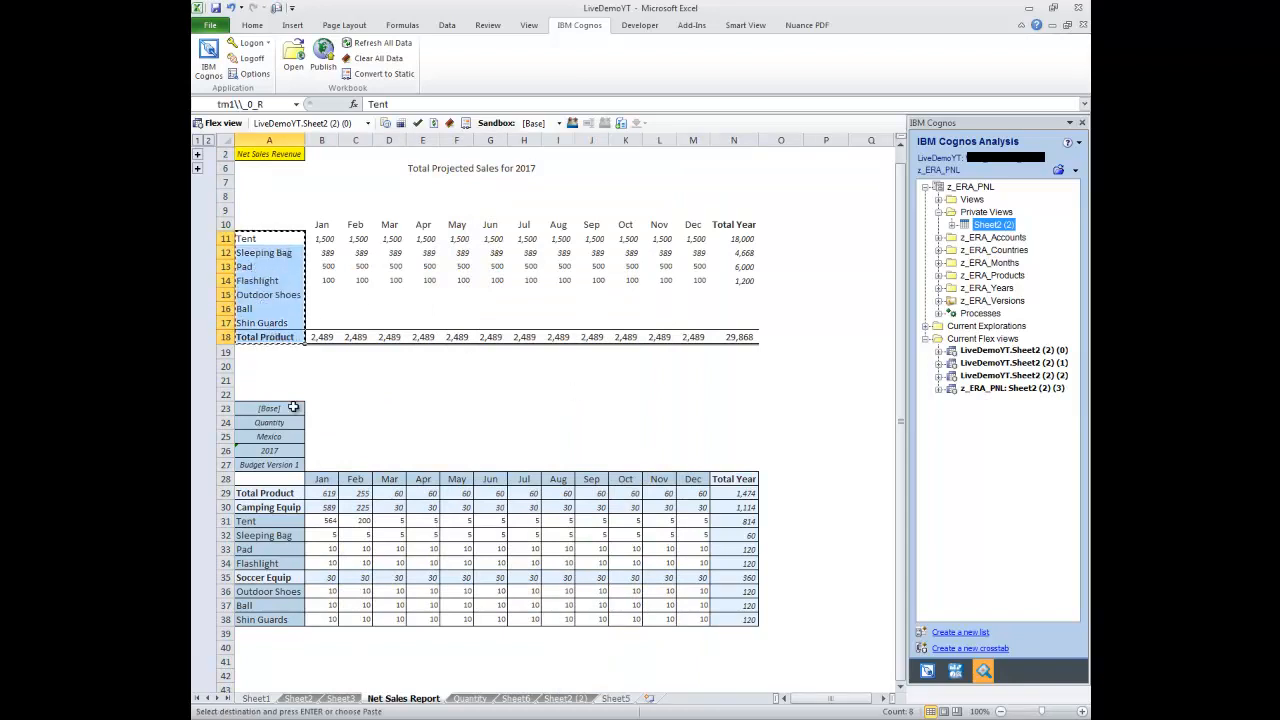
pyautogui.click(266, 494)
pyautogui.press('Return')
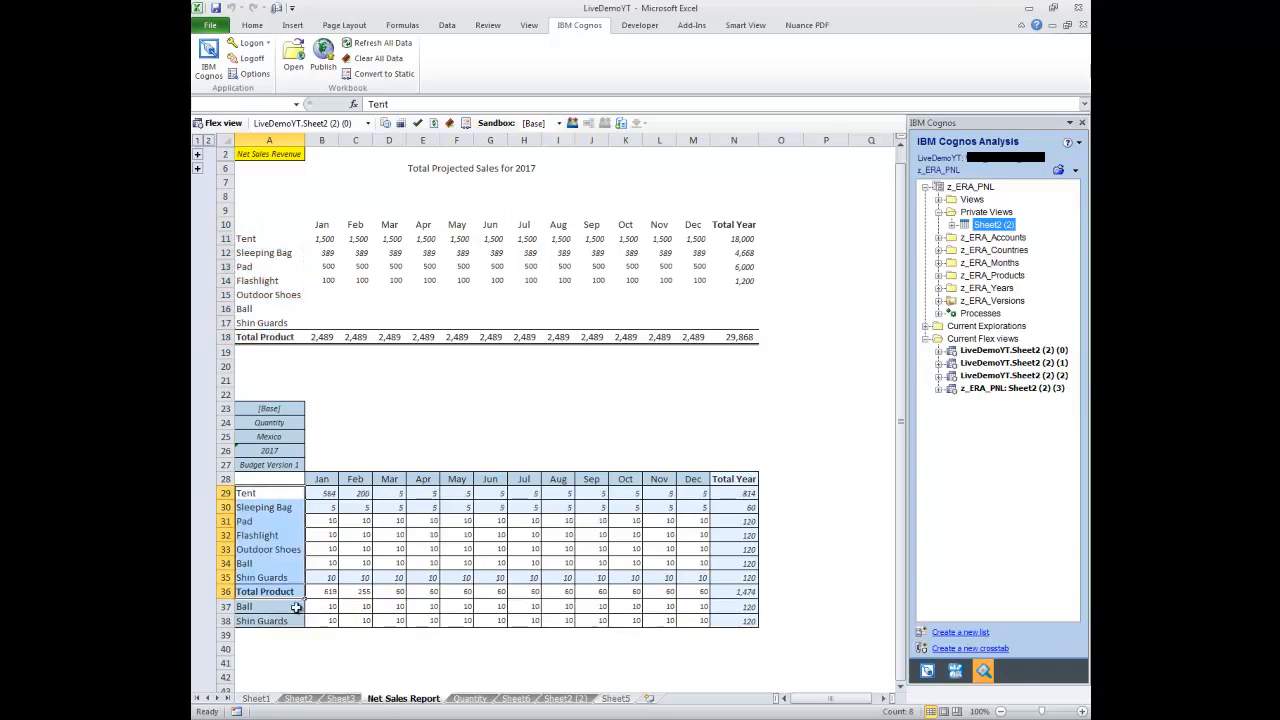
pyautogui.moveTo(284, 607); pyautogui.dragTo(288, 622)
pyautogui.press('Delete')
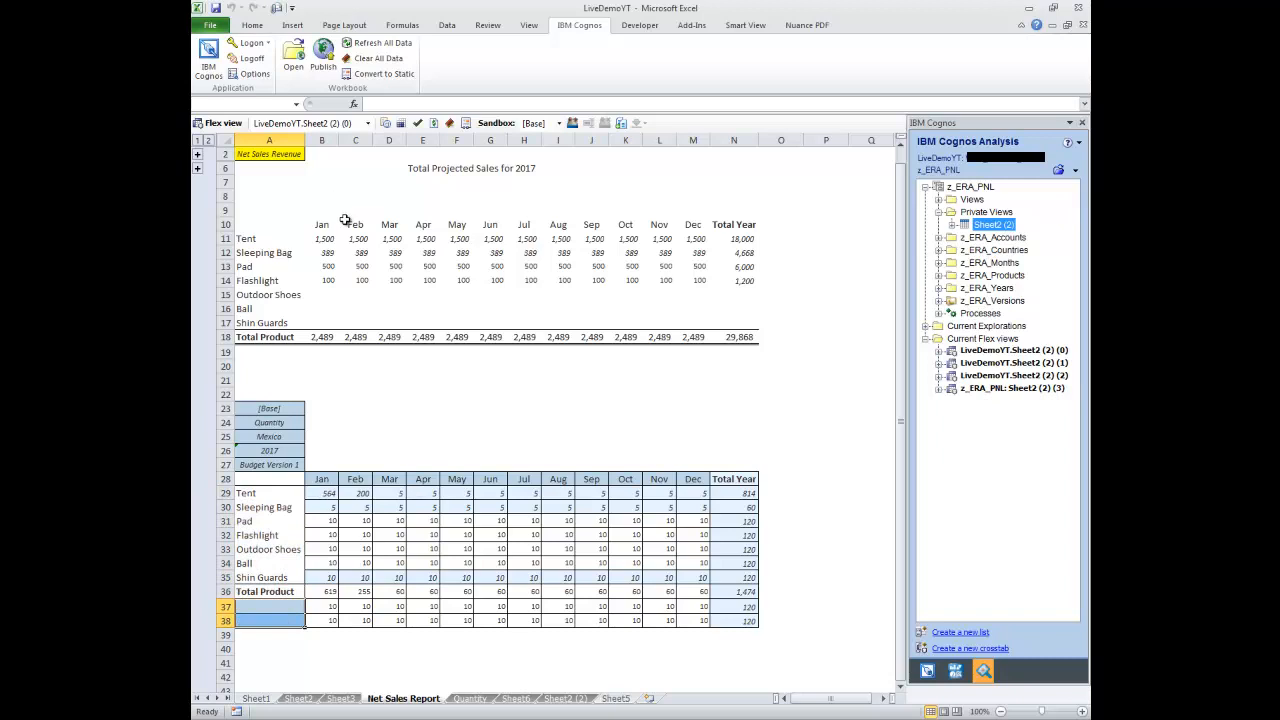
# Copy the formatting of the net sales table in A10:N18 onto the quantity table in A28:N36
pyautogui.moveTo(268, 222)
pyautogui.mouseDown()
pyautogui.moveTo(292, 244)
pyautogui.moveTo(686, 314)
pyautogui.moveTo(745, 340)
pyautogui.mouseUp()
pyautogui.click(252, 25)
pyautogui.click(275, 78)
pyautogui.moveTo(272, 480)
pyautogui.mouseDown()
pyautogui.moveTo(491, 506)
pyautogui.moveTo(732, 591)
pyautogui.mouseUp()
pyautogui.click(490, 663)
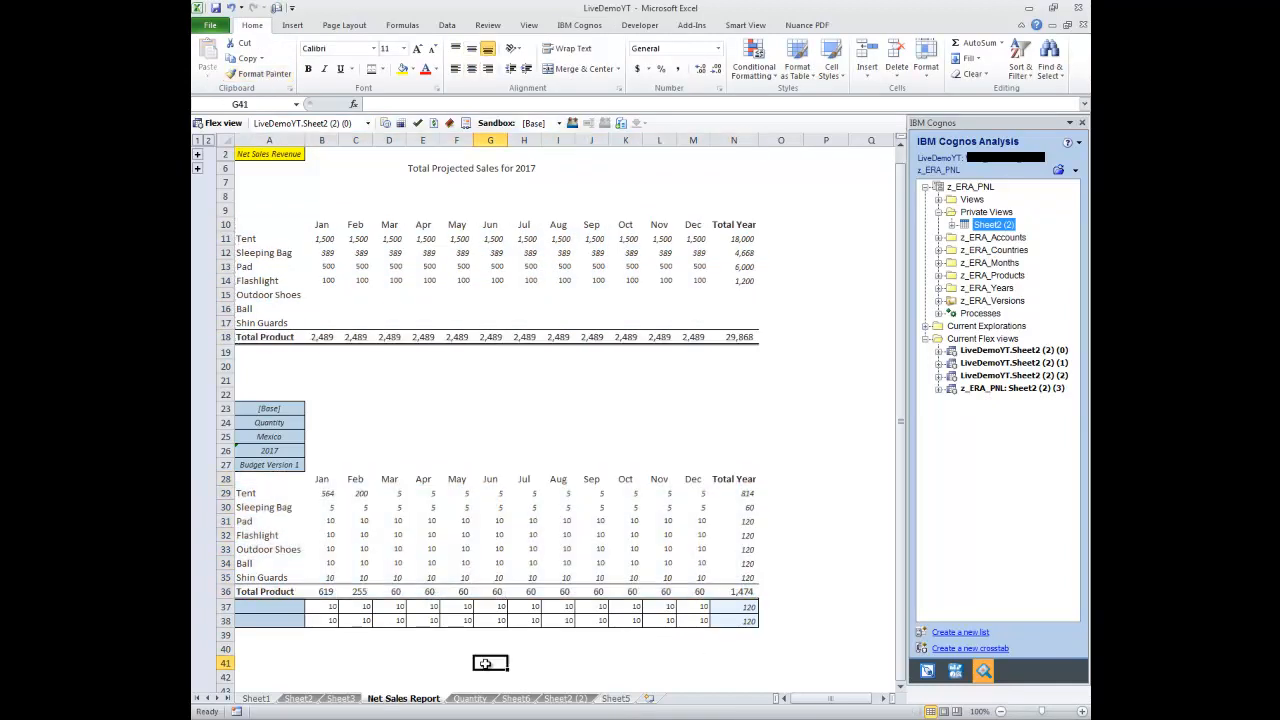
# Apply the plain formatting of empty cell B40 to the leftover rows 37 and 38 across columns A to O
pyautogui.click(309, 648)
pyautogui.click(263, 74)
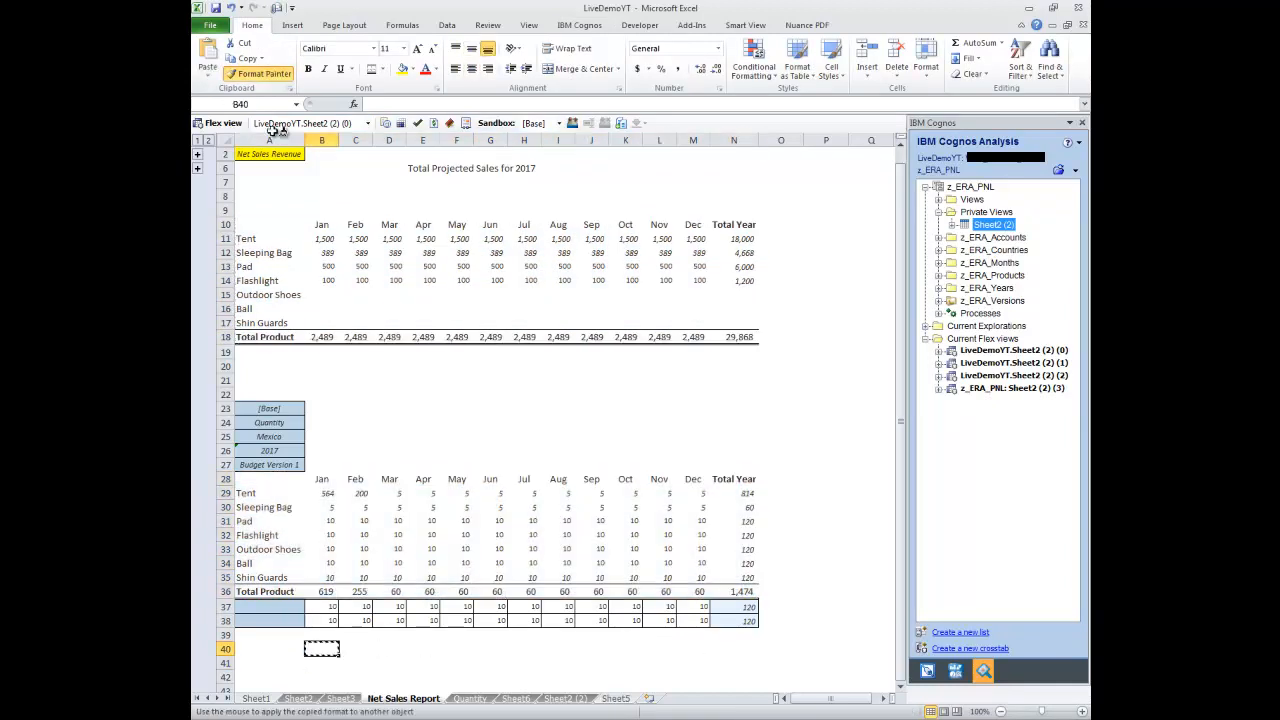
pyautogui.moveTo(285, 607); pyautogui.dragTo(785, 621)
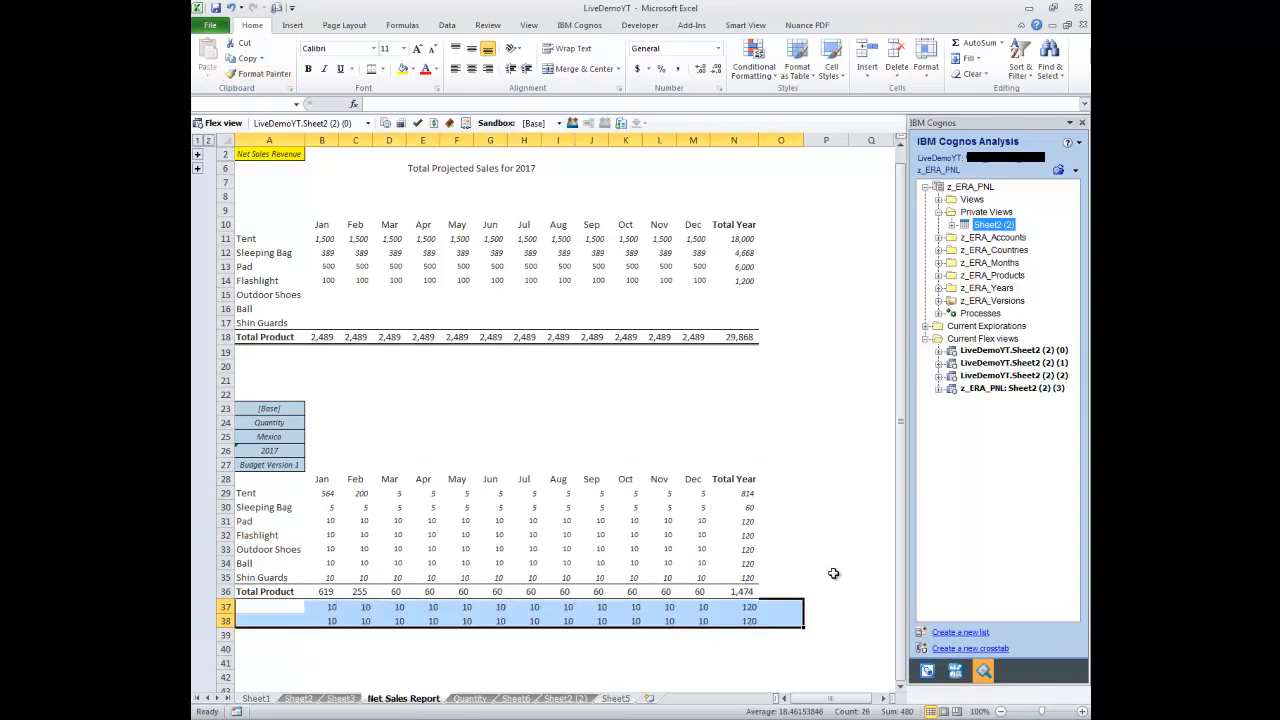
pyautogui.click(807, 520)
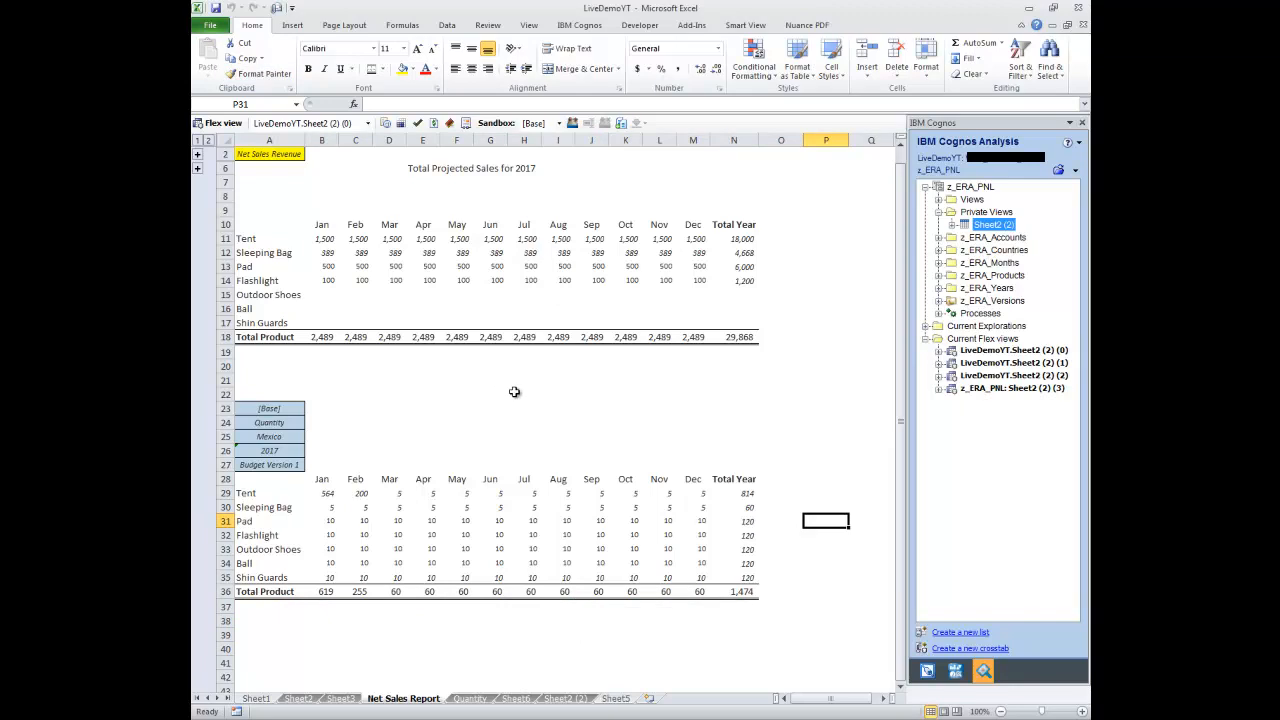
# Copy the title "Total Projected Sales for 2017" to cell E25 above the quantity table
pyautogui.click(295, 156)
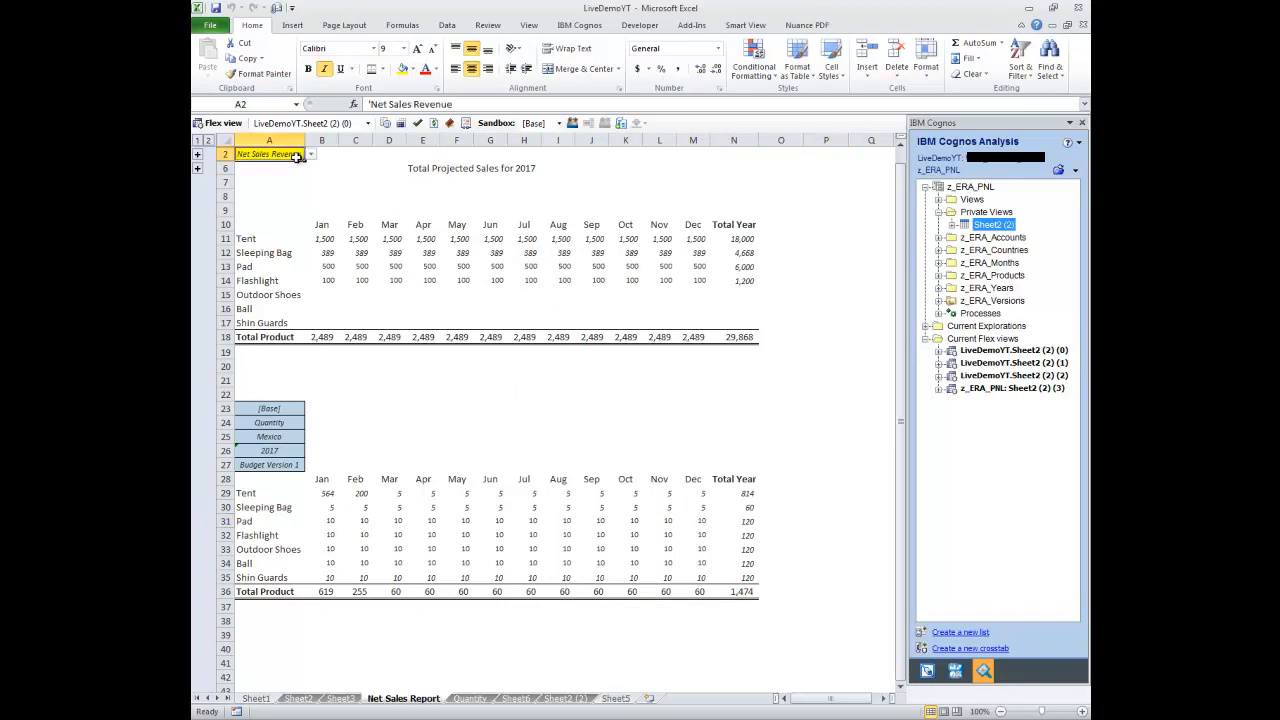
pyautogui.click(290, 424)
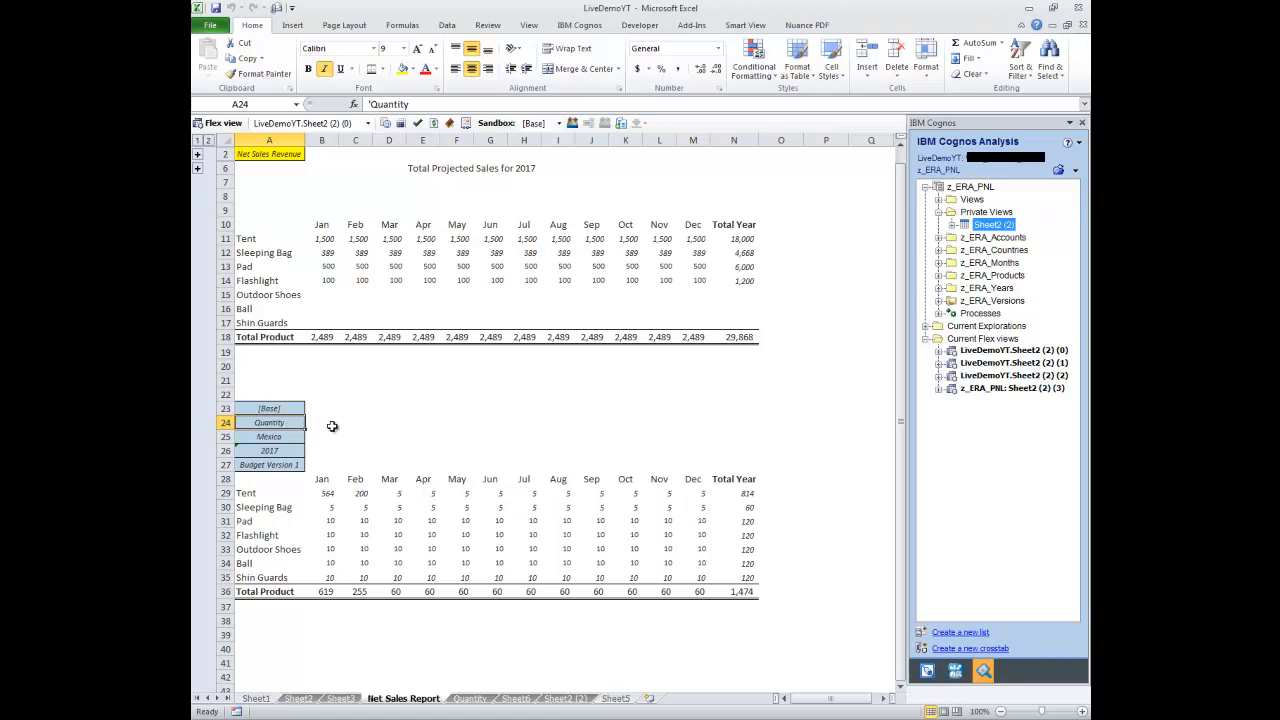
pyautogui.click(413, 168)
pyautogui.hotkey('ctrl', 'c')
pyautogui.click(356, 466)
pyautogui.click(418, 436)
pyautogui.hotkey('ctrl', 'v')
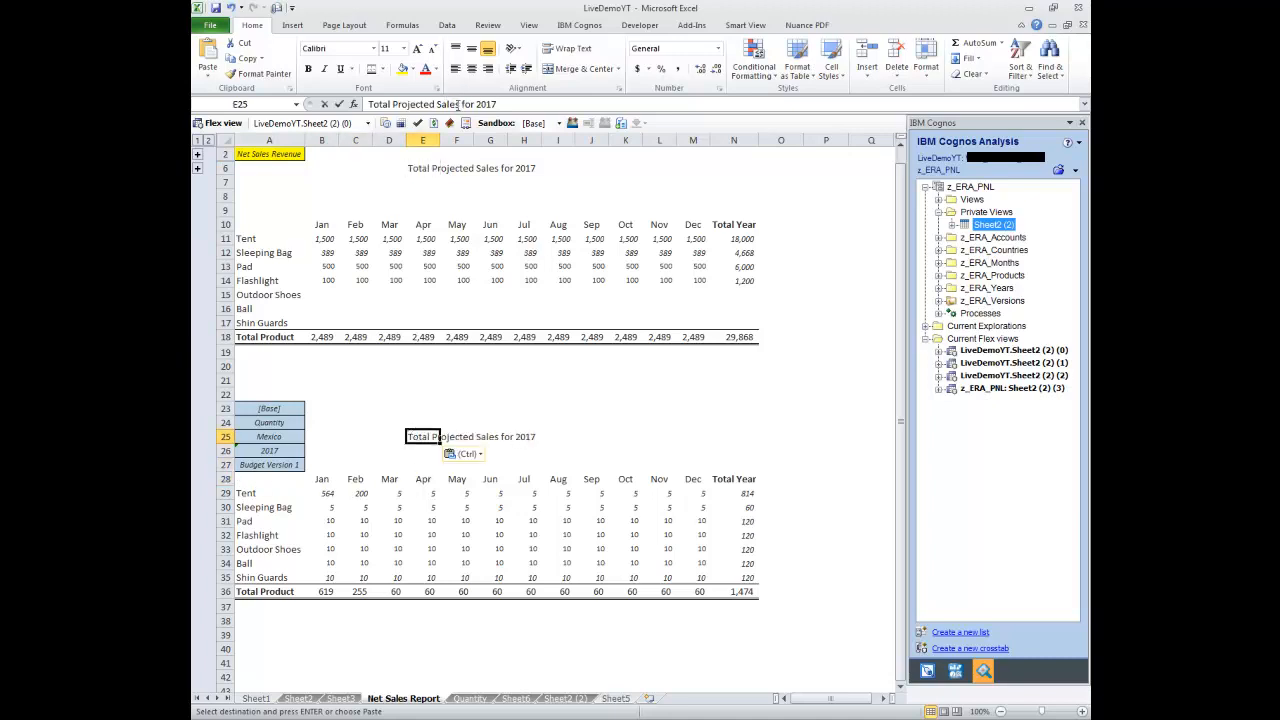
# Change the copied title in E25 to "Total Projected Quantity for 2017"
pyautogui.click(457, 104)
pyautogui.press('BackSpace')
pyautogui.press('BackSpace')
pyautogui.press('BackSpace')
pyautogui.press('BackSpace')
pyautogui.press('BackSpace')
pyautogui.write('Quantity')
pyautogui.press('Return')
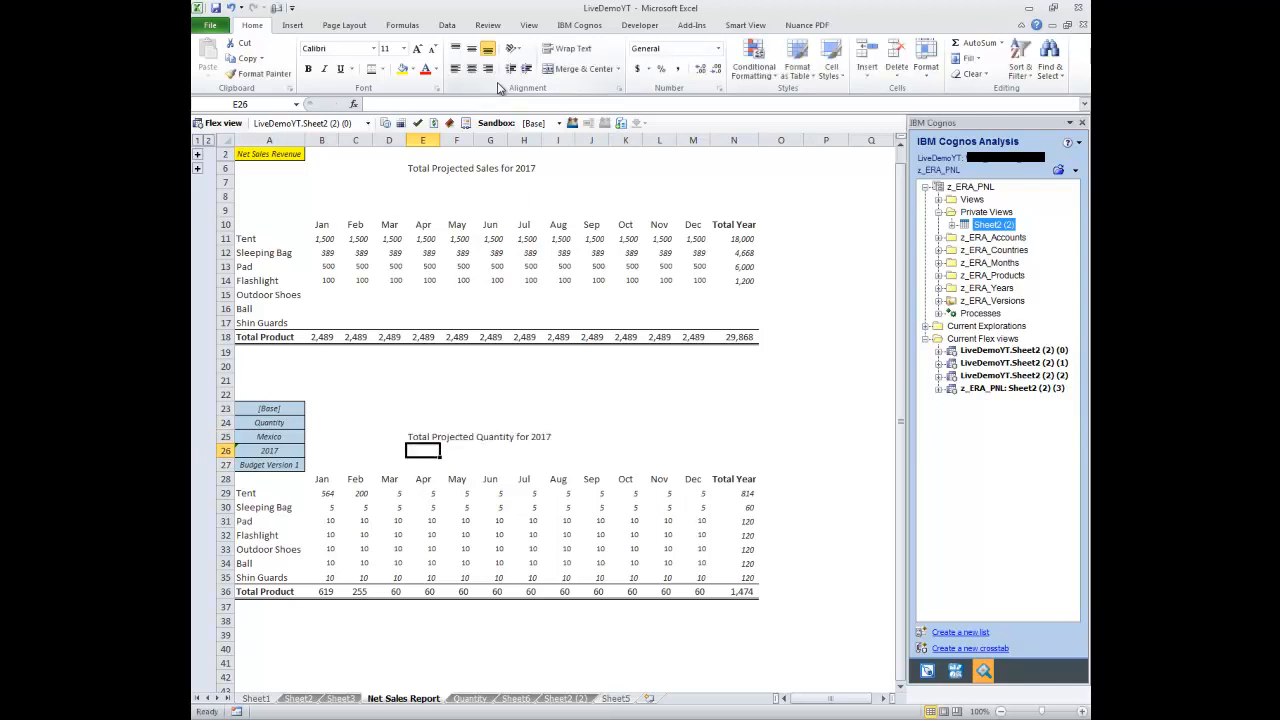
# Insert three blank rows above the quantity table's month header, at rows 28 to 30
pyautogui.click(291, 153)
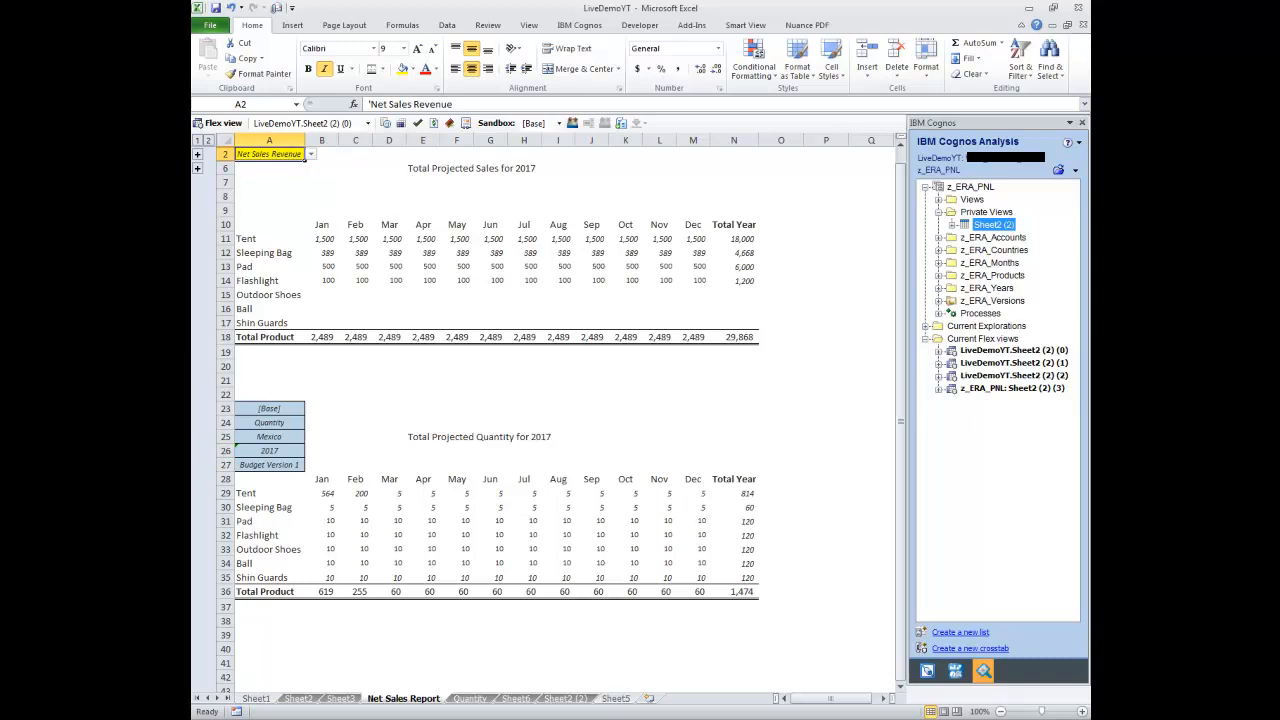
pyautogui.moveTo(226, 408); pyautogui.dragTo(226, 465)
pyautogui.click(397, 424)
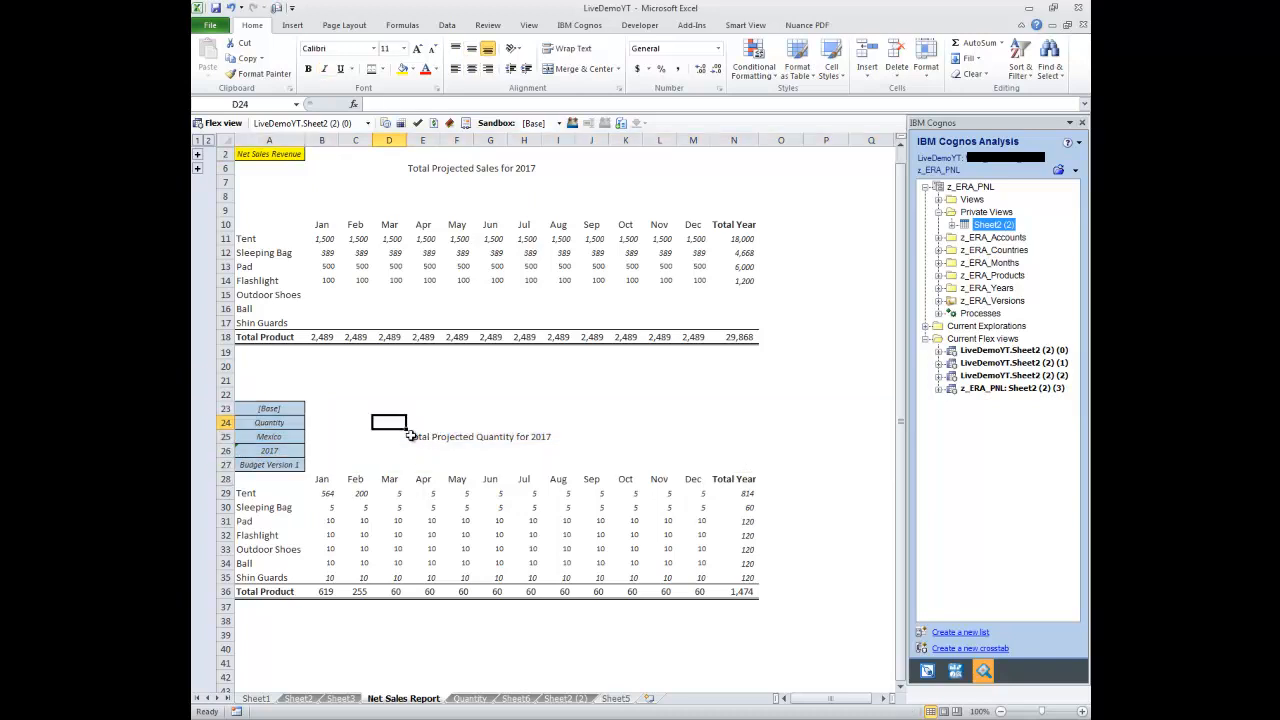
pyautogui.moveTo(410, 437); pyautogui.dragTo(510, 440)
pyautogui.moveTo(226, 479); pyautogui.dragTo(226, 507)
pyautogui.rightClick(226, 480)
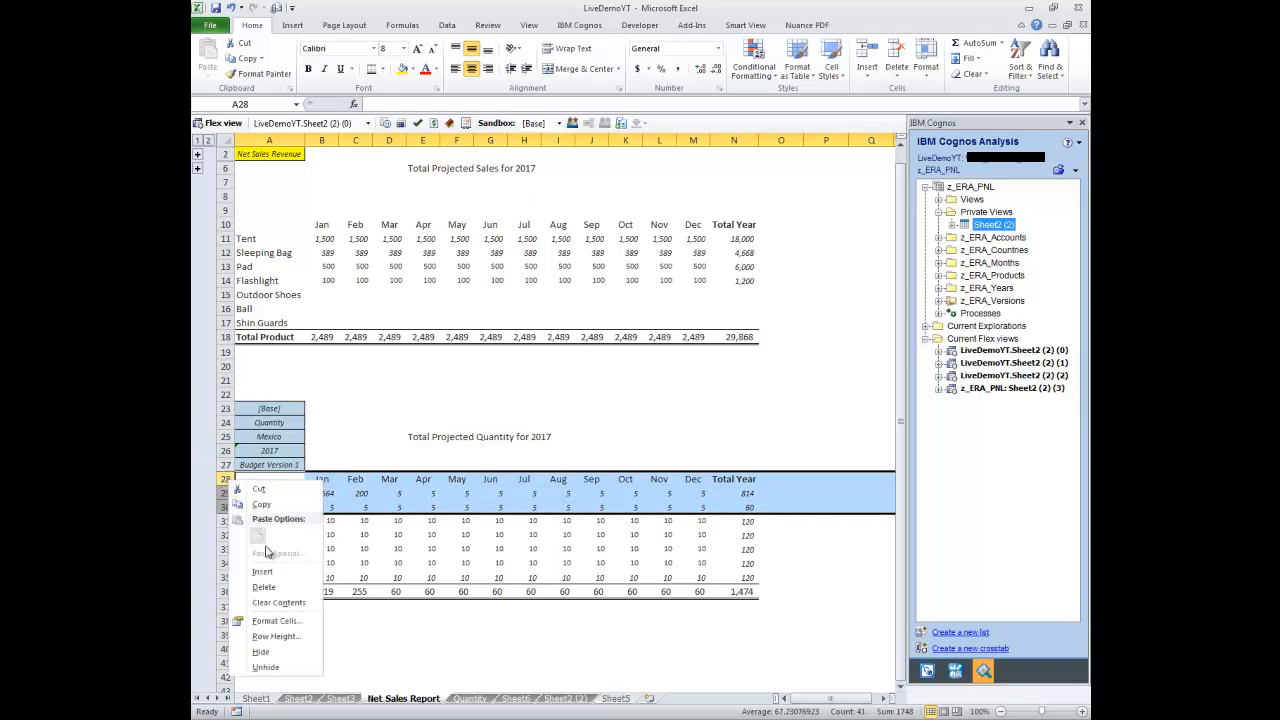
pyautogui.click(270, 572)
# Relocate the title "Total Projected Quantity for 2017" from E25 to E29, clearing the extra copies
pyautogui.click(424, 437)
pyautogui.hotkey('ctrl', 'c')
pyautogui.click(418, 484)
pyautogui.hotkey('ctrl', 'v')
pyautogui.click(417, 494)
pyautogui.hotkey('ctrl', 'v')
pyautogui.click(417, 481)
pyautogui.press('Delete')
pyautogui.press('Up')
pyautogui.press('Up')
pyautogui.press('Up')
pyautogui.press('Delete')
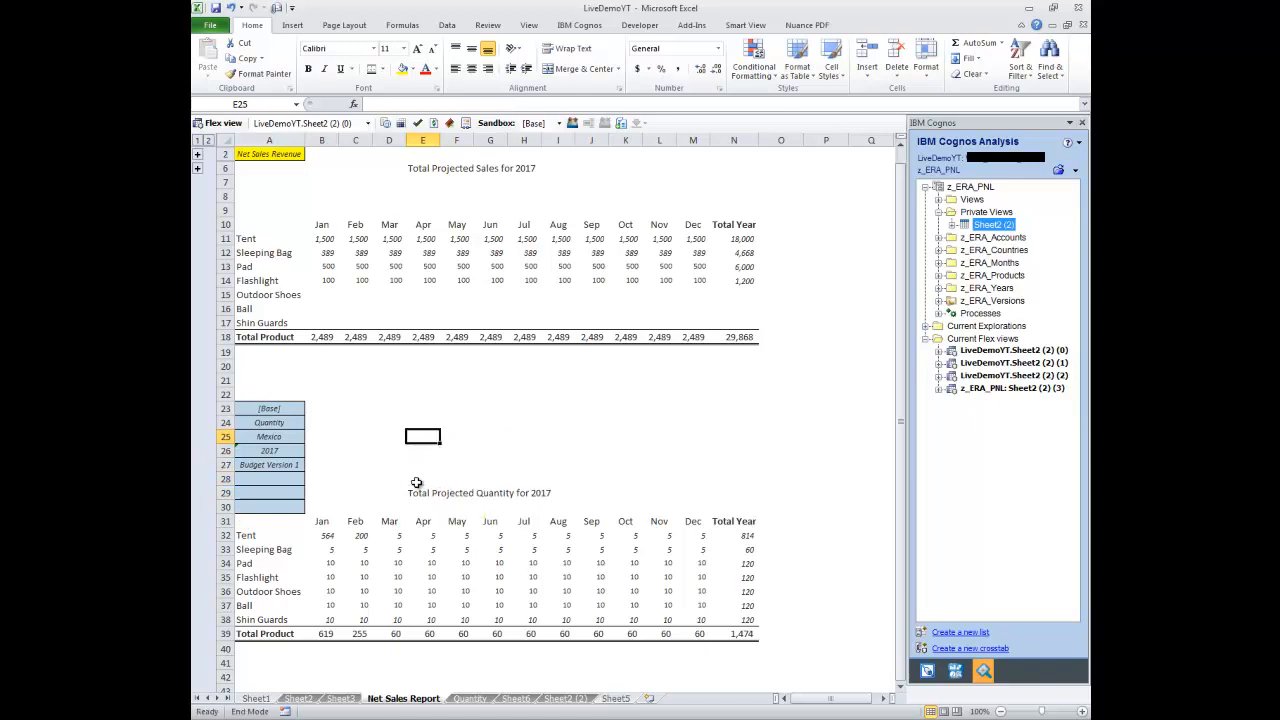
# Group rows 20 to 28, which hold the quantity view's context cells, and collapse the group
pyautogui.moveTo(227, 367); pyautogui.dragTo(230, 480)
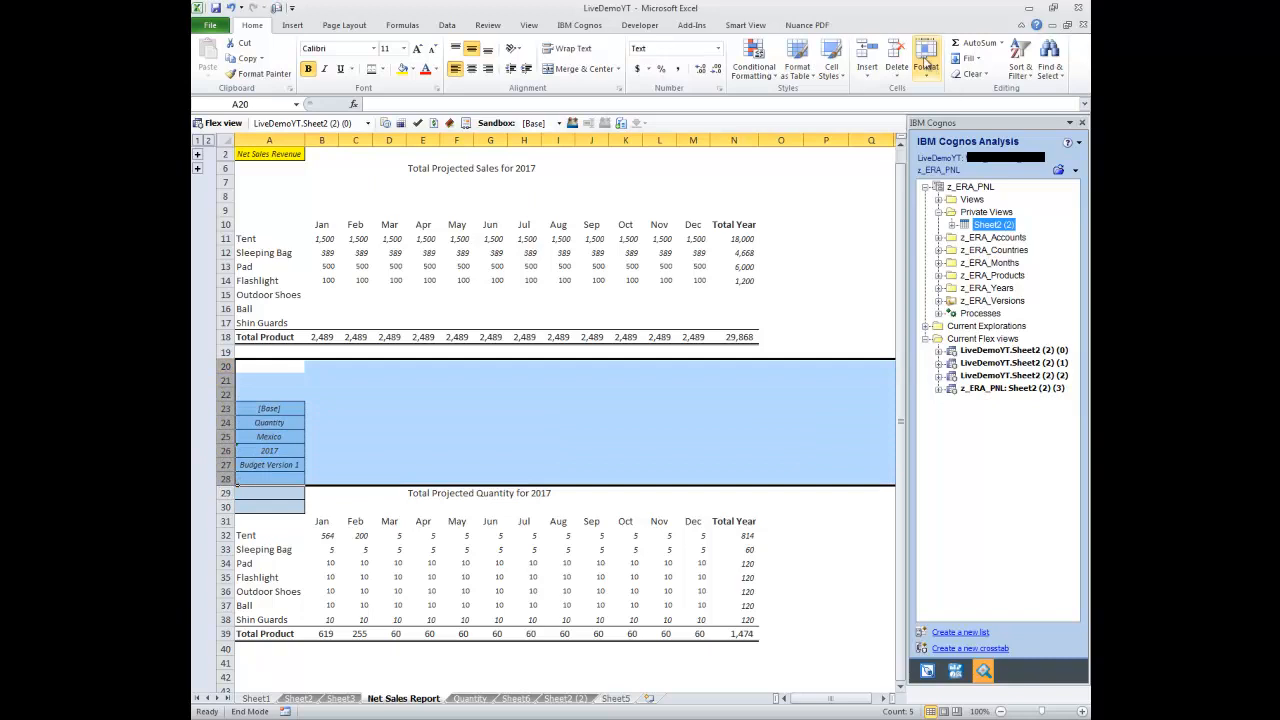
pyautogui.click(458, 26)
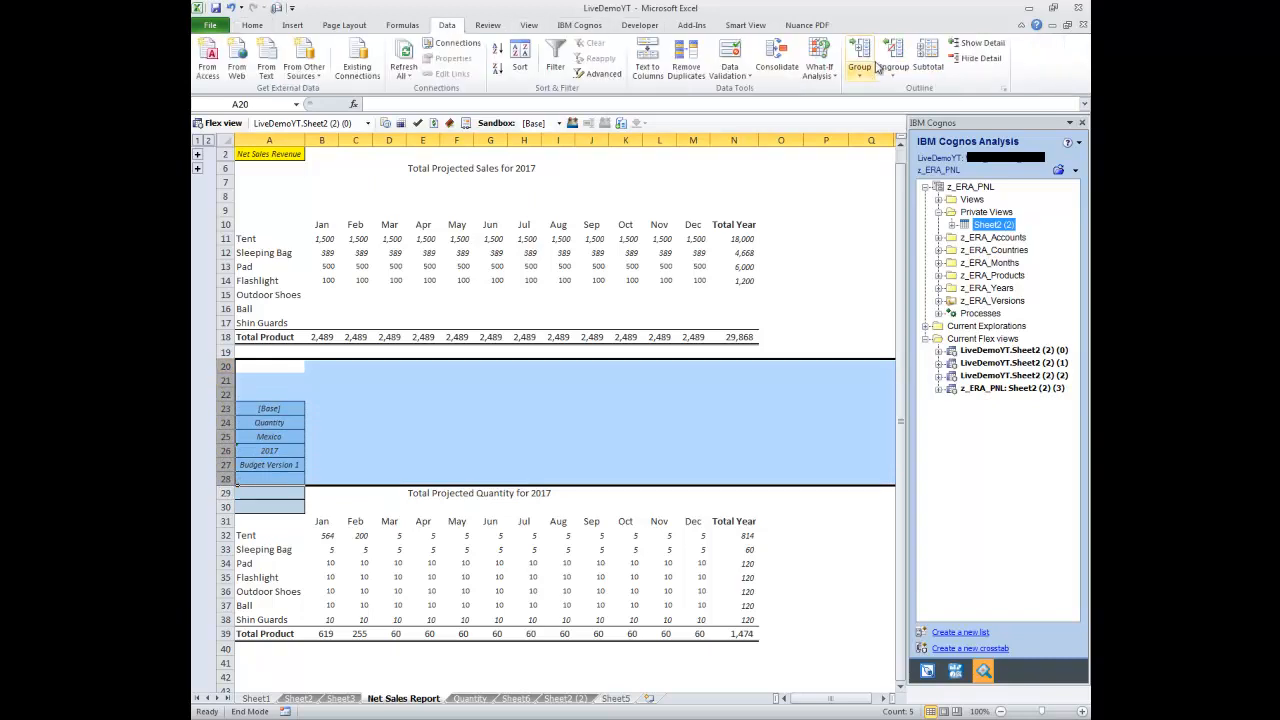
pyautogui.click(859, 60)
pyautogui.click(200, 484)
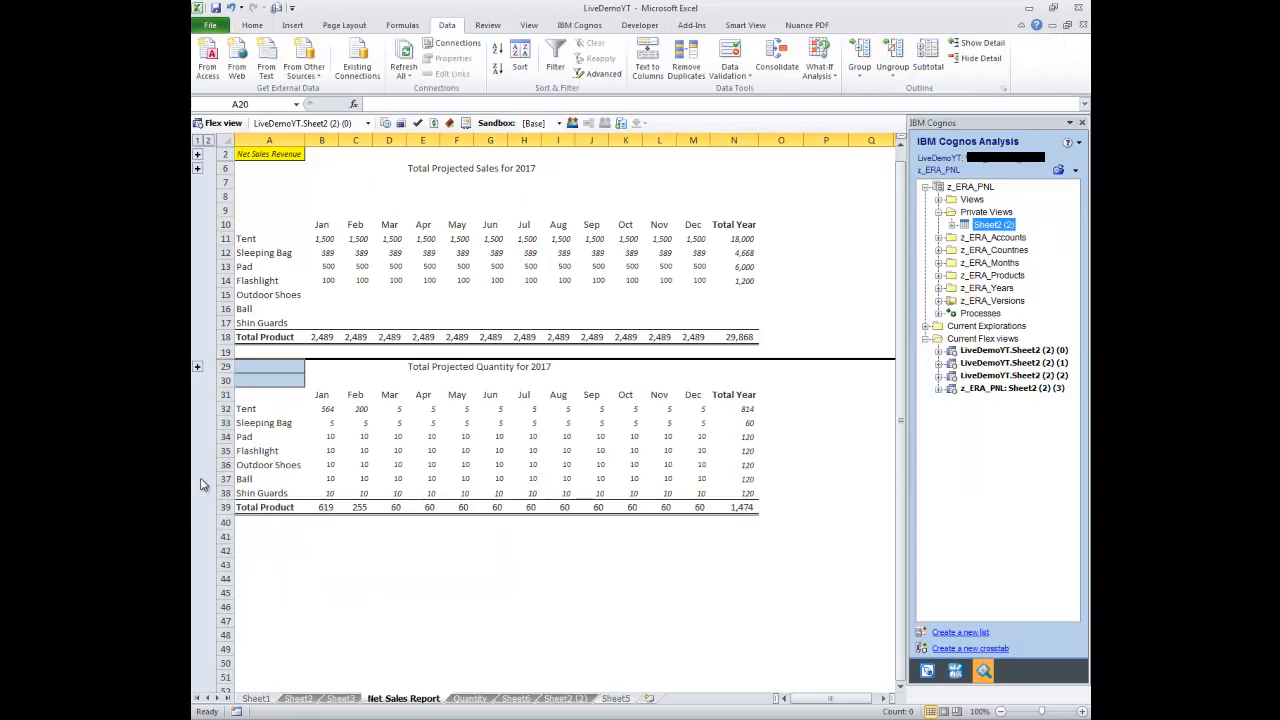
# Remove the blue fill and borders from cells A29 and A30 by copying the format of blank cell C30
pyautogui.click(355, 380)
pyautogui.click(252, 25)
pyautogui.click(256, 73)
pyautogui.moveTo(284, 366); pyautogui.dragTo(286, 377)
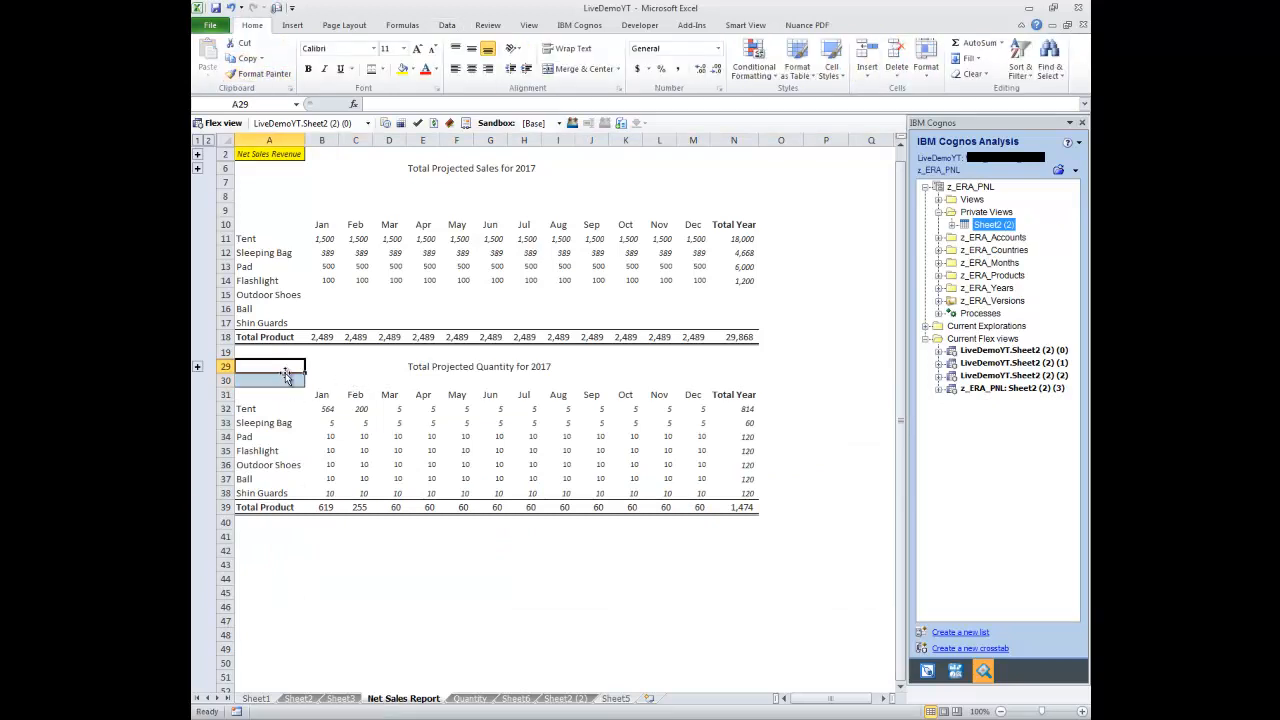
pyautogui.click(355, 380)
pyautogui.click(256, 73)
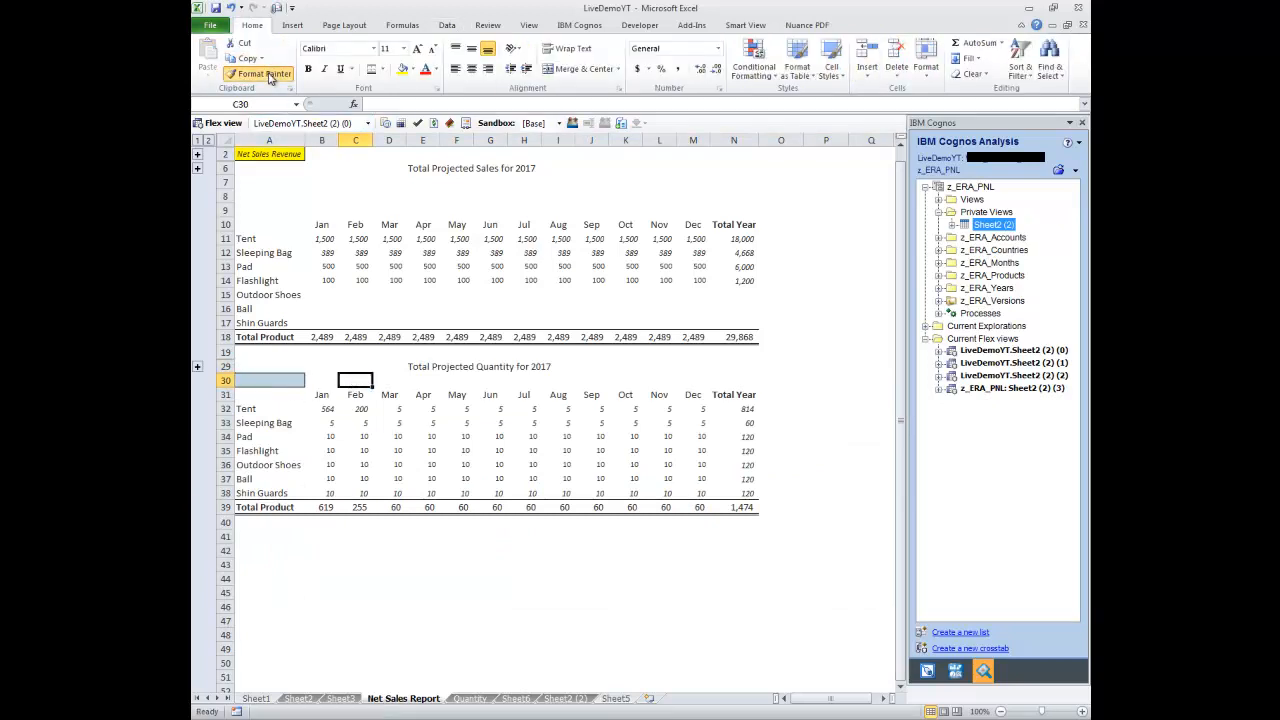
pyautogui.click(288, 374)
pyautogui.click(845, 354)
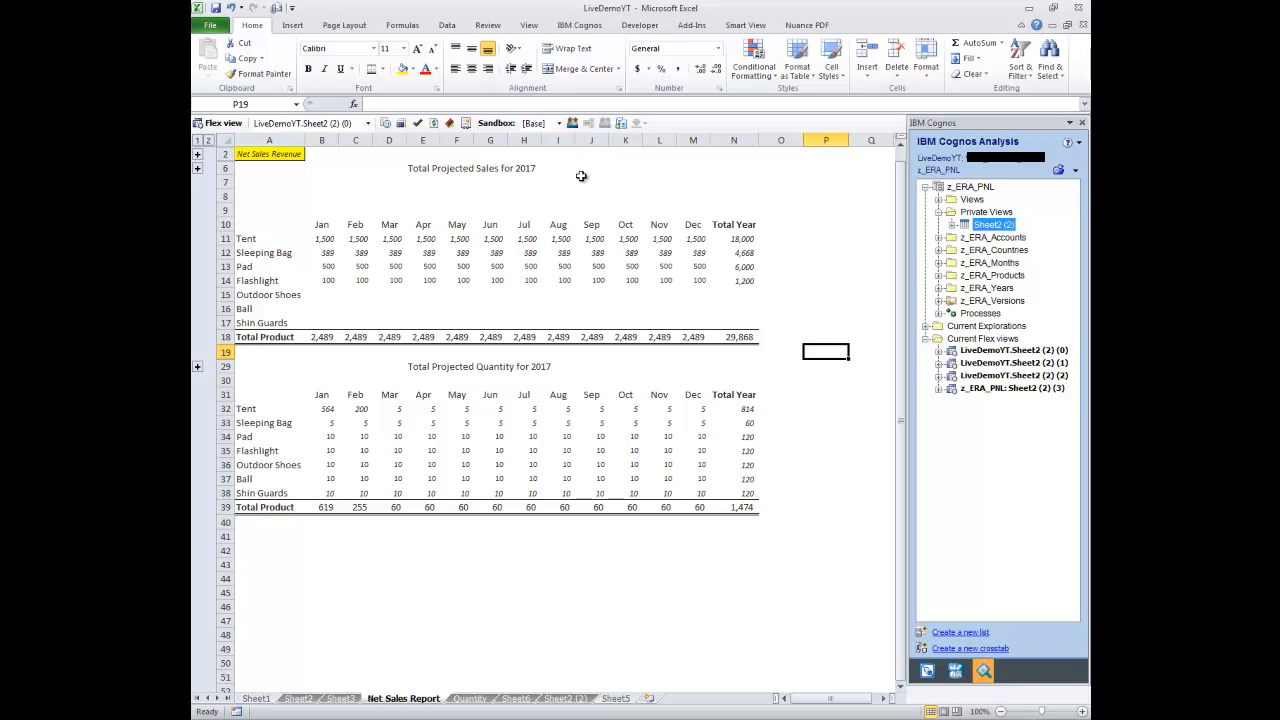
pyautogui.moveTo(269, 172); pyautogui.dragTo(751, 289)
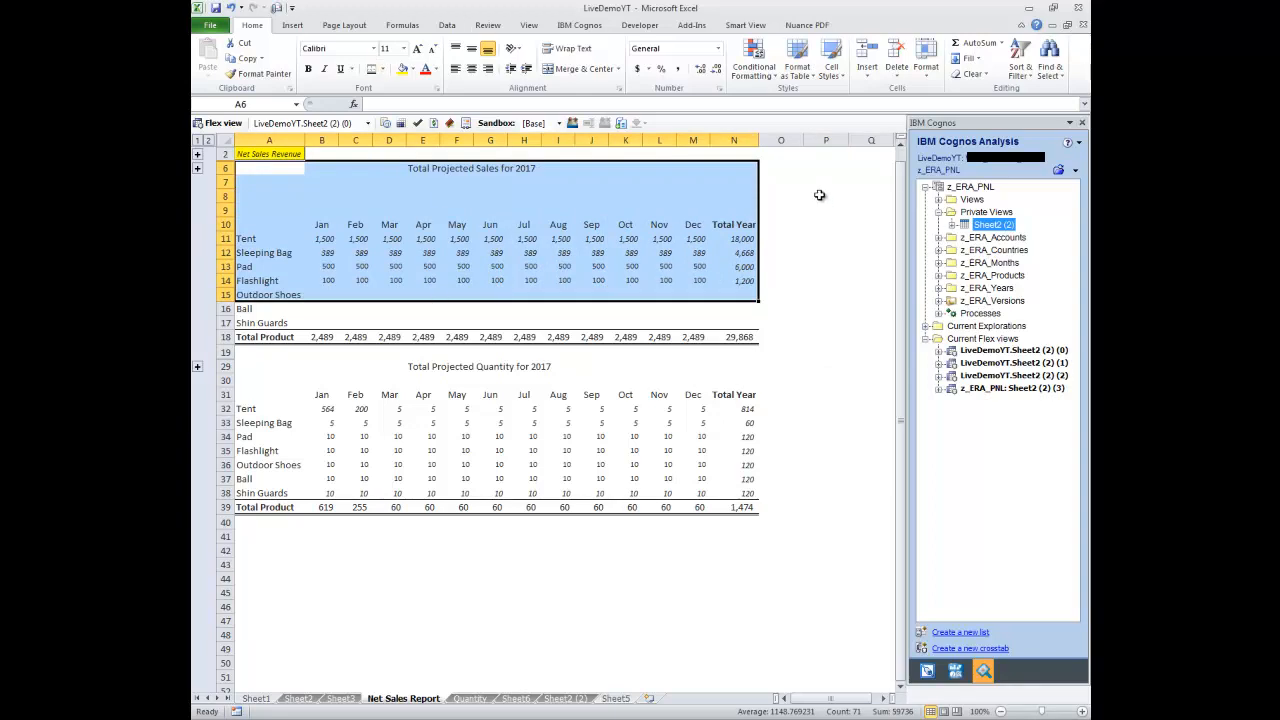
pyautogui.moveTo(820, 183); pyautogui.dragTo(844, 280)
pyautogui.click(852, 240)
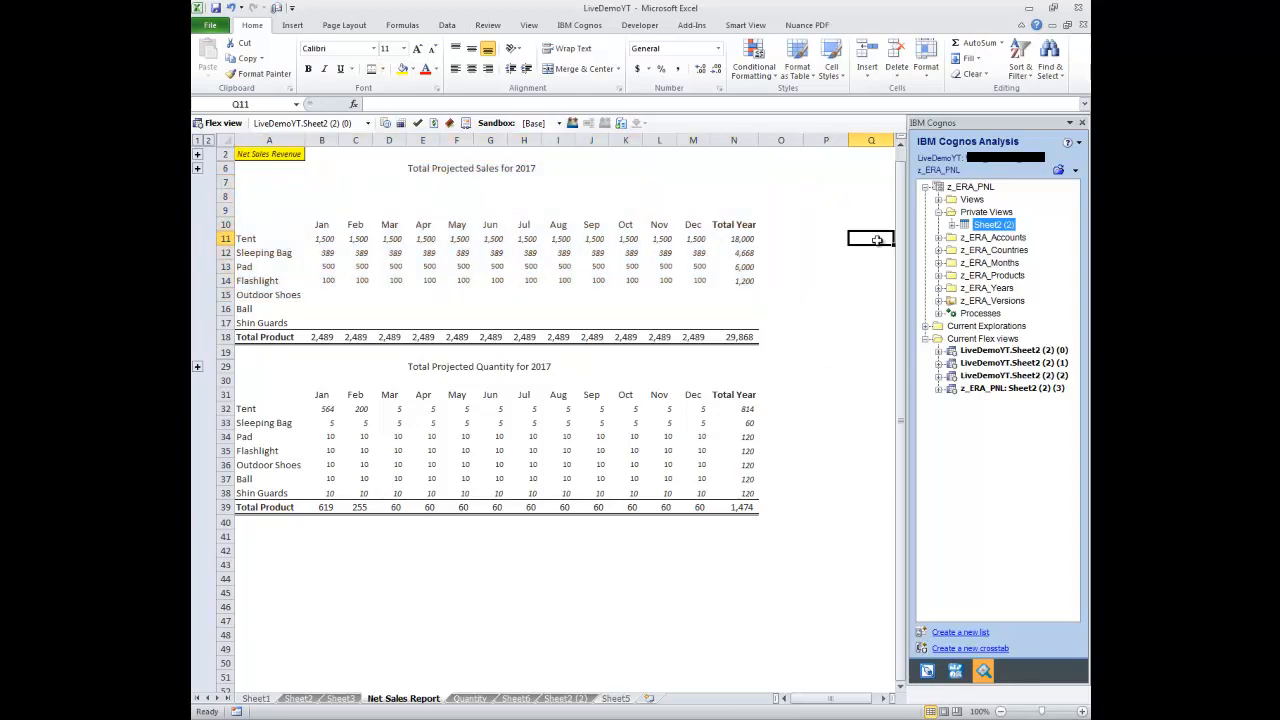
pyautogui.click(320, 581)
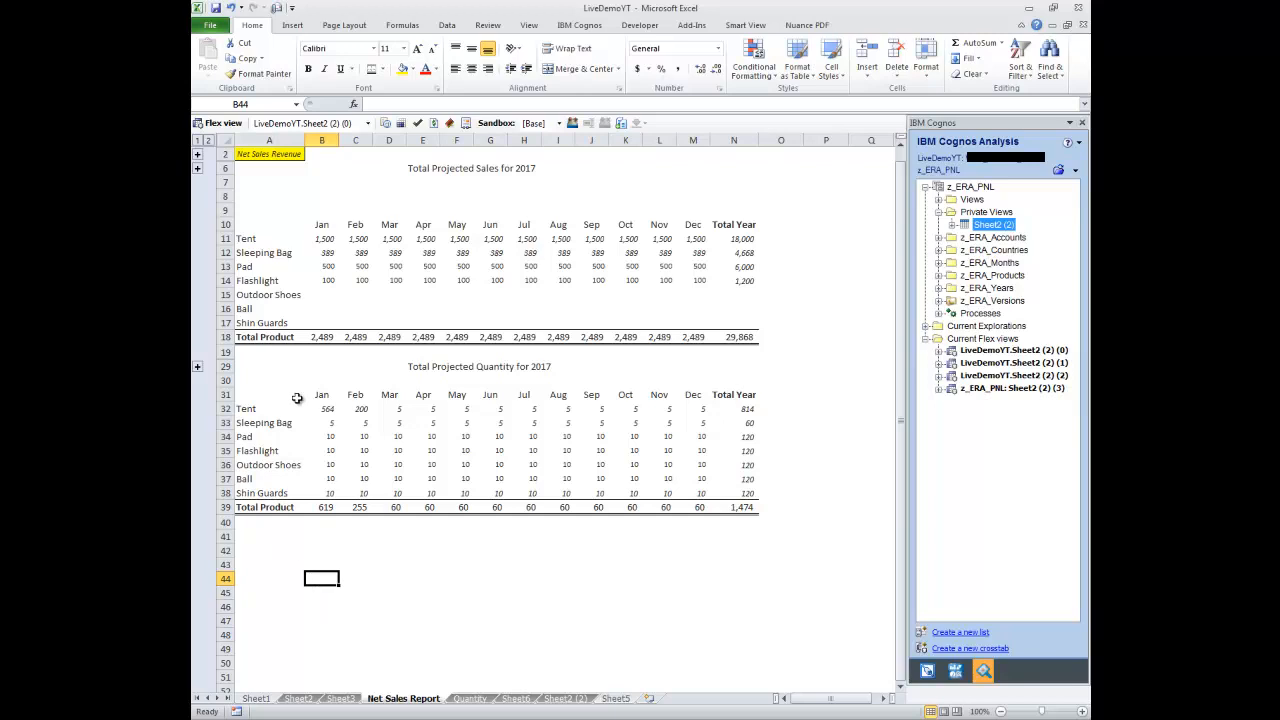
# Expand all collapsed row groups on the Net Sales Report sheet so both views' context cells are shown
pyautogui.click(198, 368)
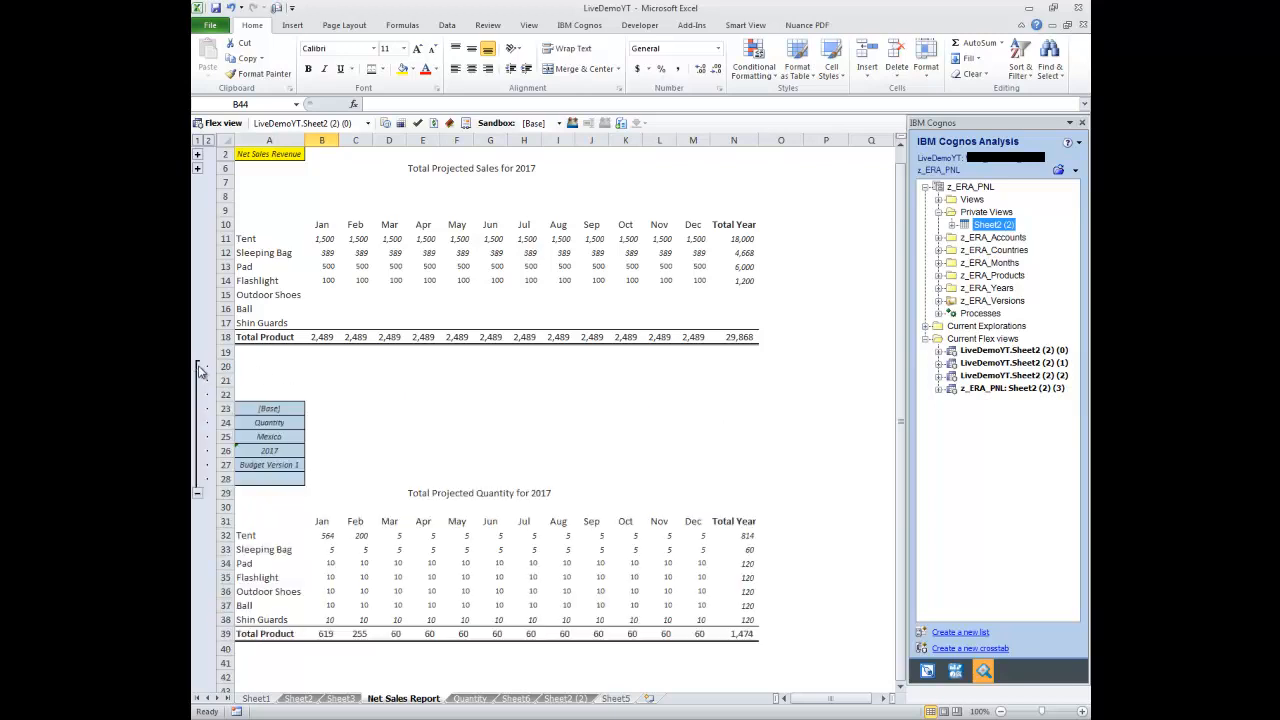
pyautogui.click(197, 168)
pyautogui.click(198, 156)
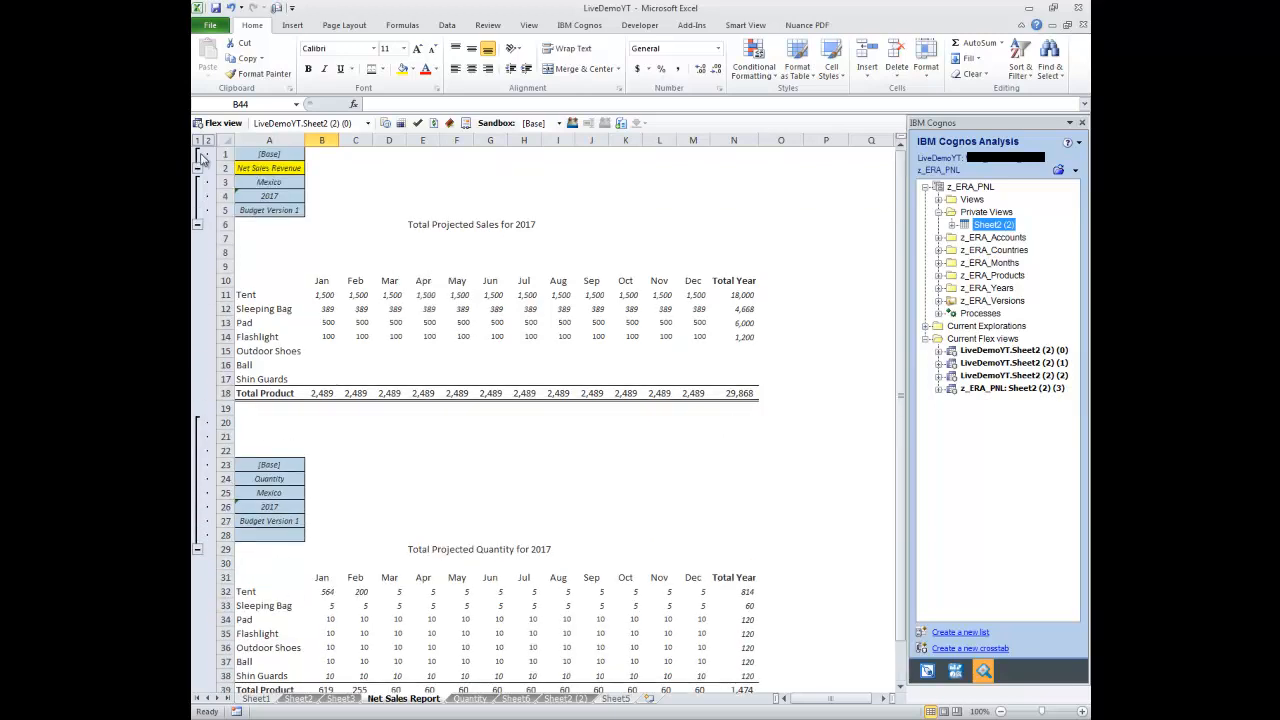
# Examine the country context cells A3 and A25 of both views and the Cognos member options available for A3
pyautogui.click(293, 185)
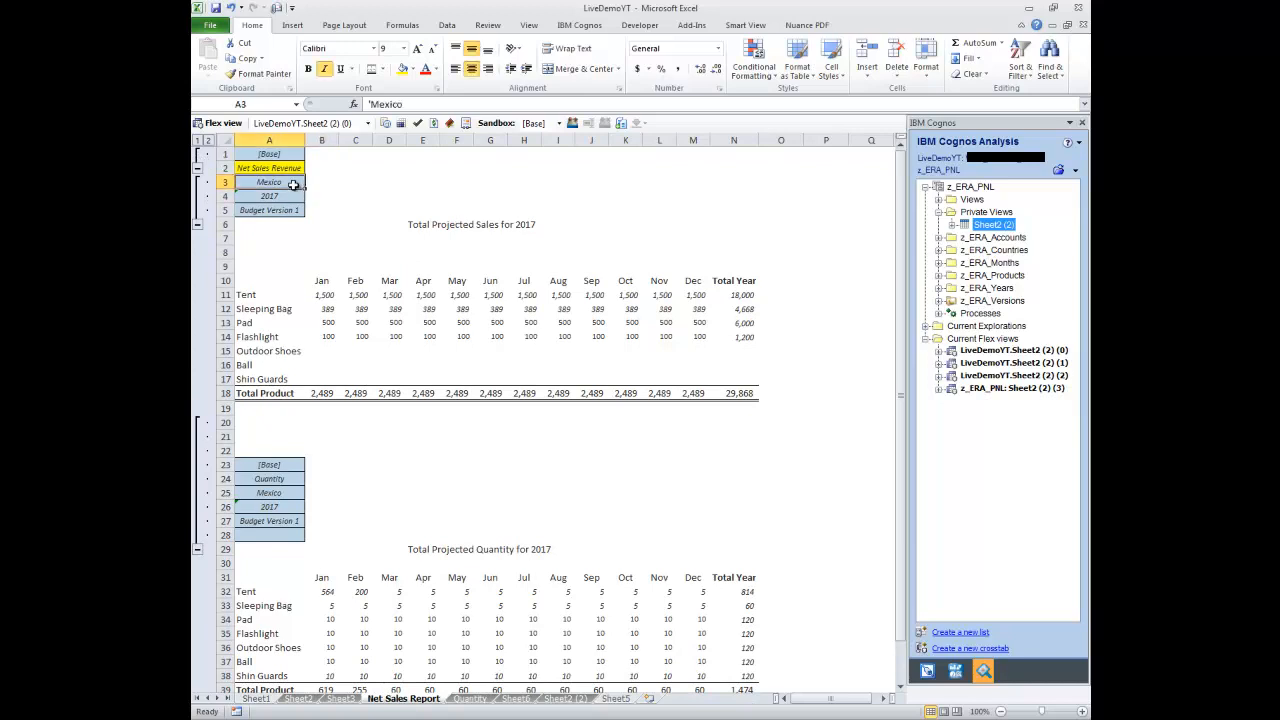
pyautogui.click(288, 493)
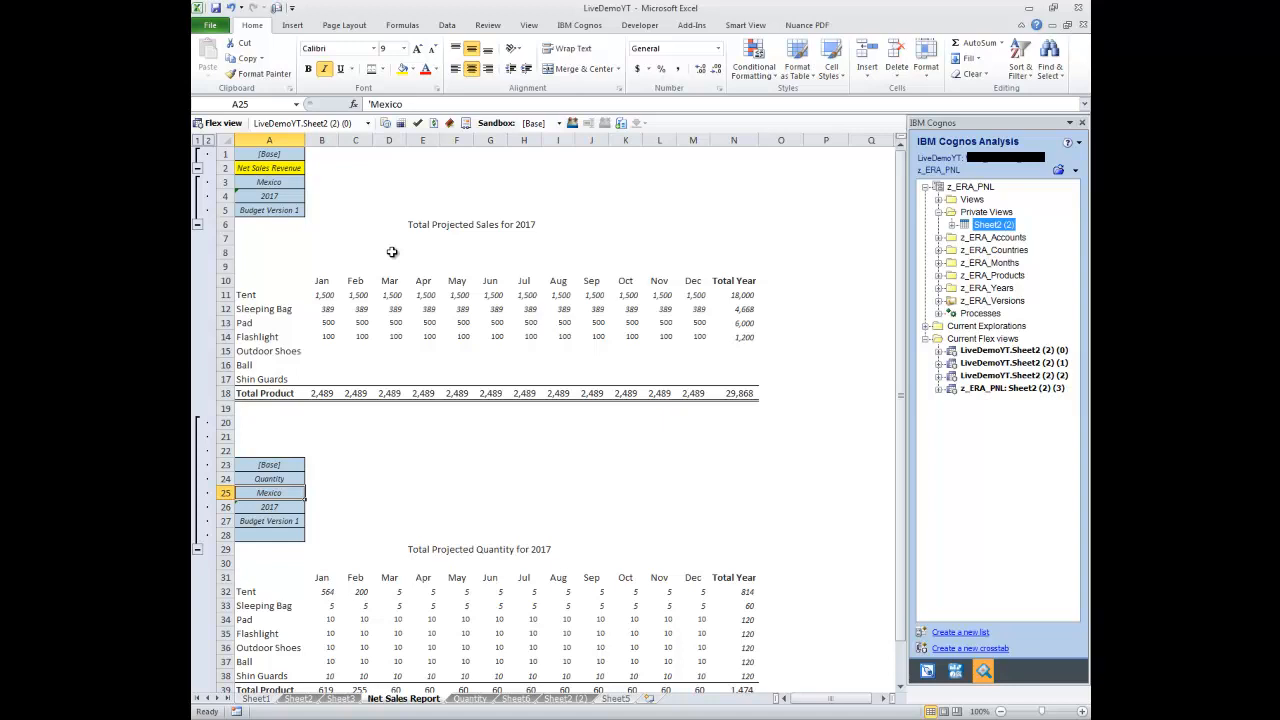
pyautogui.click(288, 188)
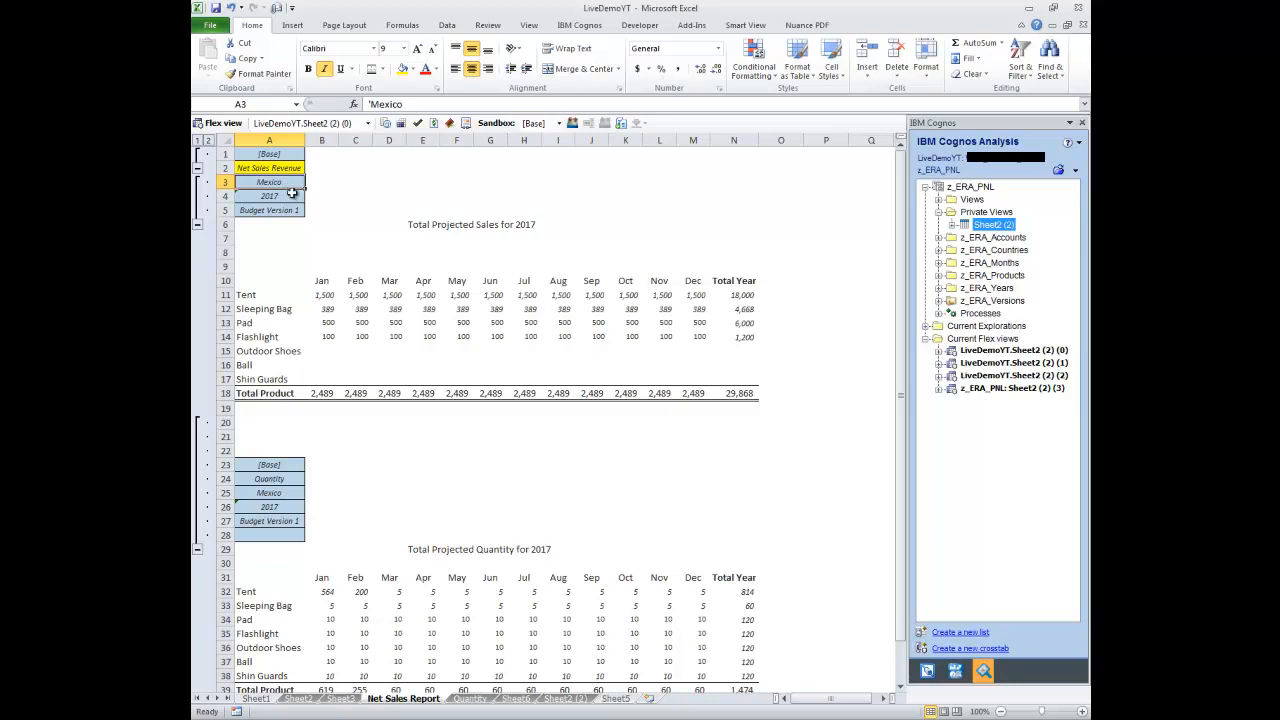
pyautogui.click(287, 498)
pyautogui.click(287, 182)
pyautogui.rightClick(298, 184)
pyautogui.click(300, 186)
pyautogui.rightClick(298, 184)
pyautogui.moveTo(360, 190)
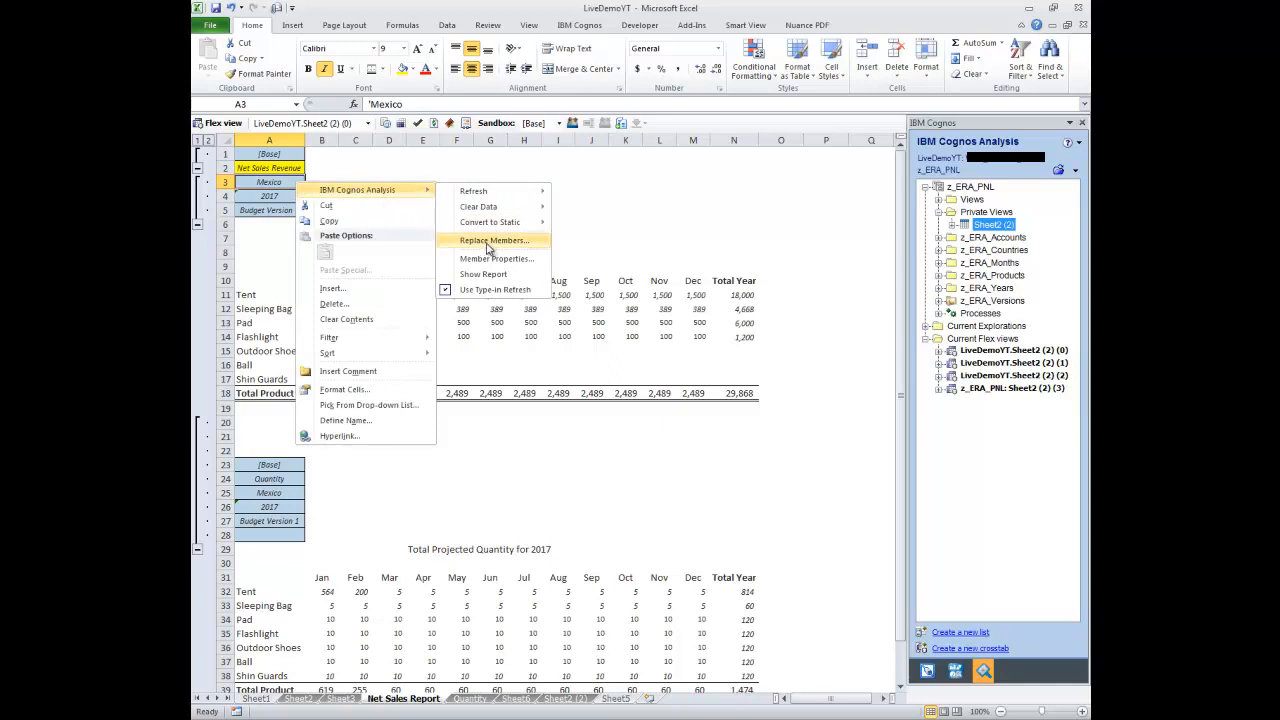
pyautogui.click(604, 231)
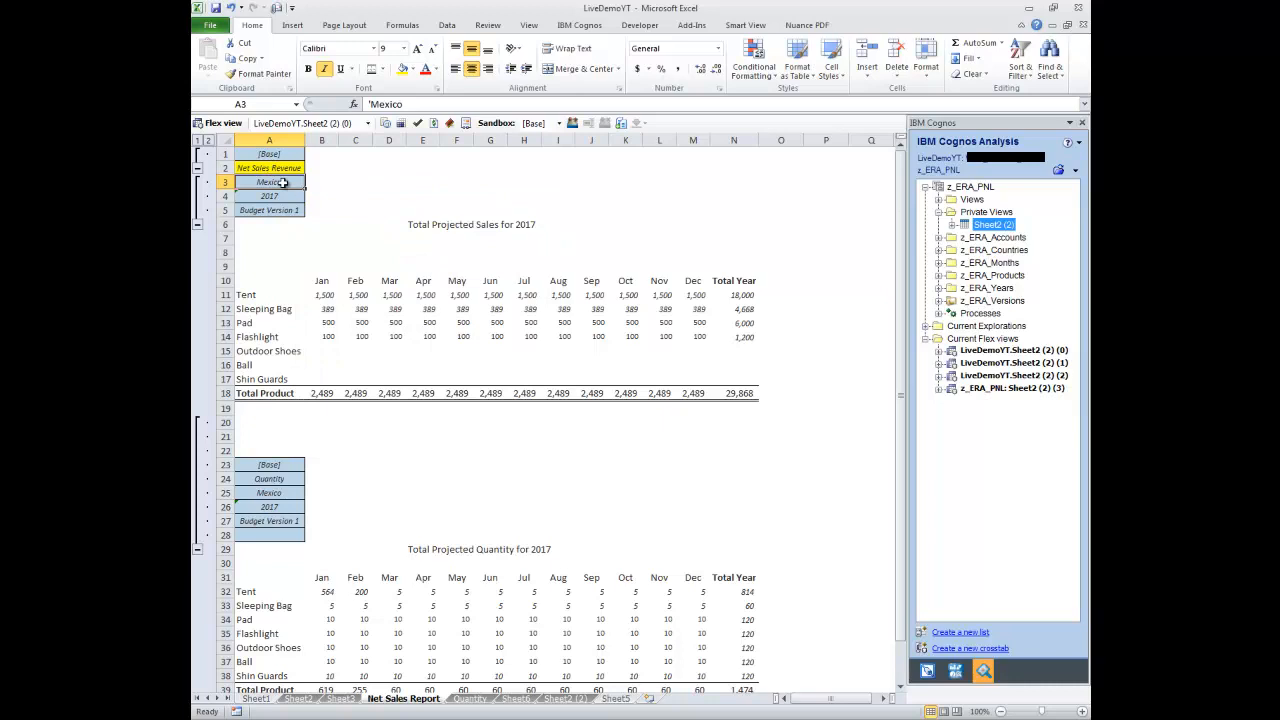
pyautogui.moveTo(290, 477); pyautogui.dragTo(305, 521)
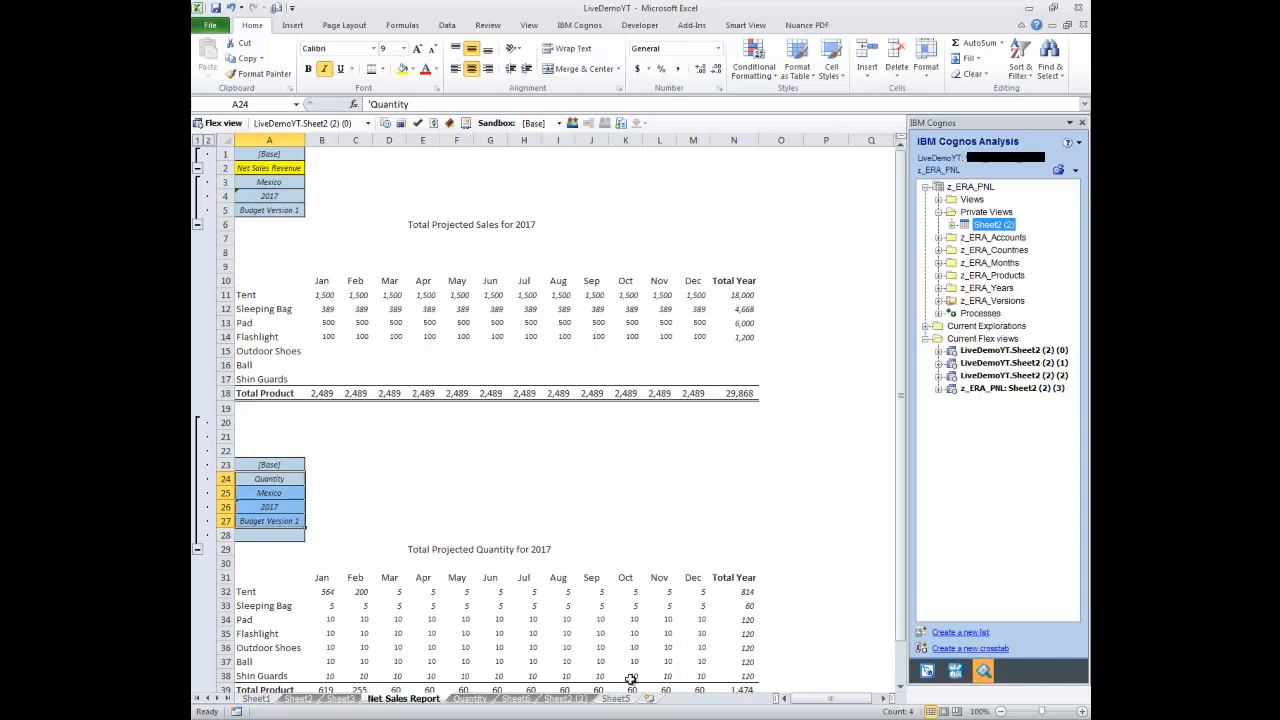
# Rename Sheet1 as "instructions"
pyautogui.click(262, 699)
pyautogui.write('instructions')
pyautogui.press('Return')
# Enter the label "Select Country" in C4 of the instructions sheet and widen columns C and D
pyautogui.click(326, 178)
pyautogui.write('Country')
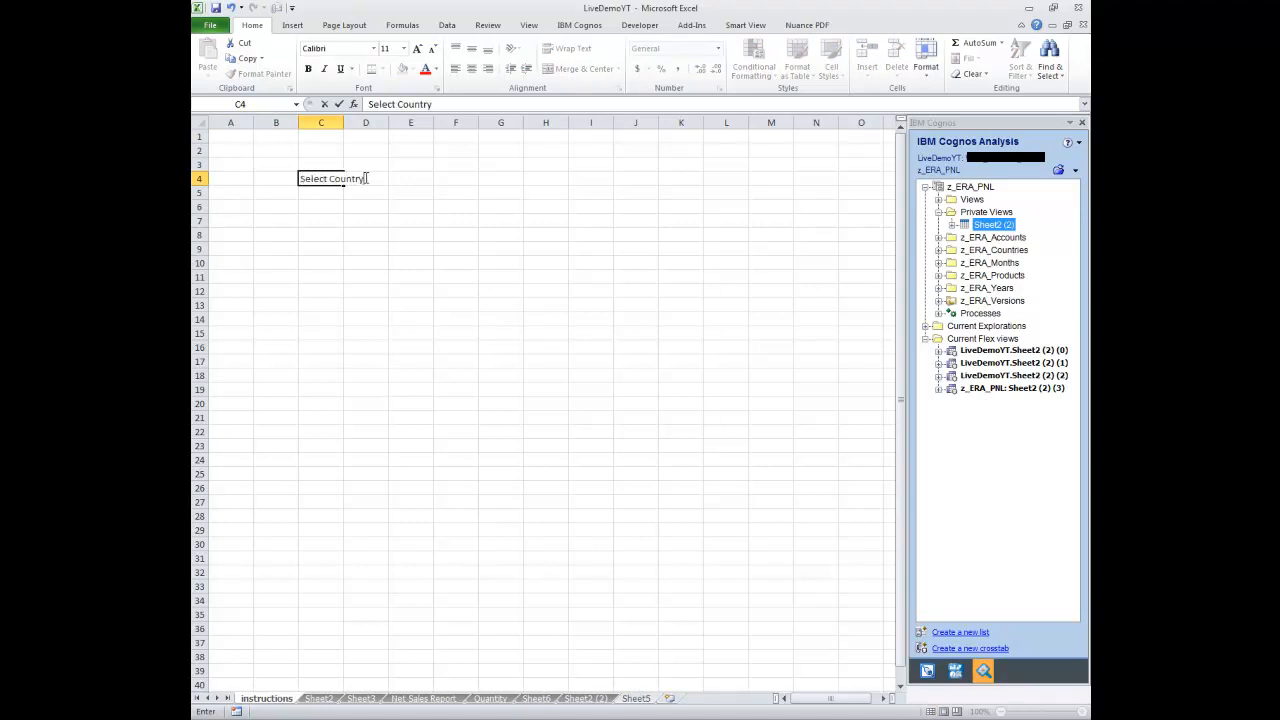
pyautogui.press('Return')
pyautogui.moveTo(340, 122); pyautogui.dragTo(394, 122)
pyautogui.click(410, 177)
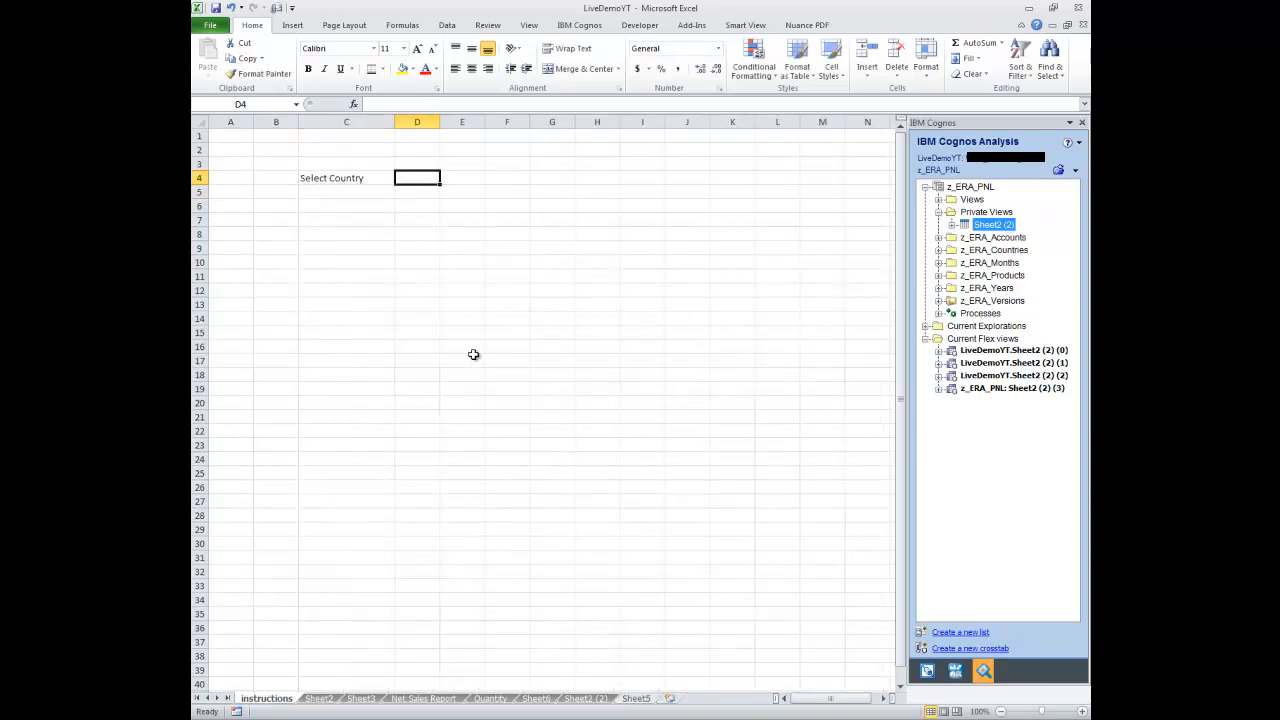
pyautogui.moveTo(442, 121); pyautogui.dragTo(454, 121)
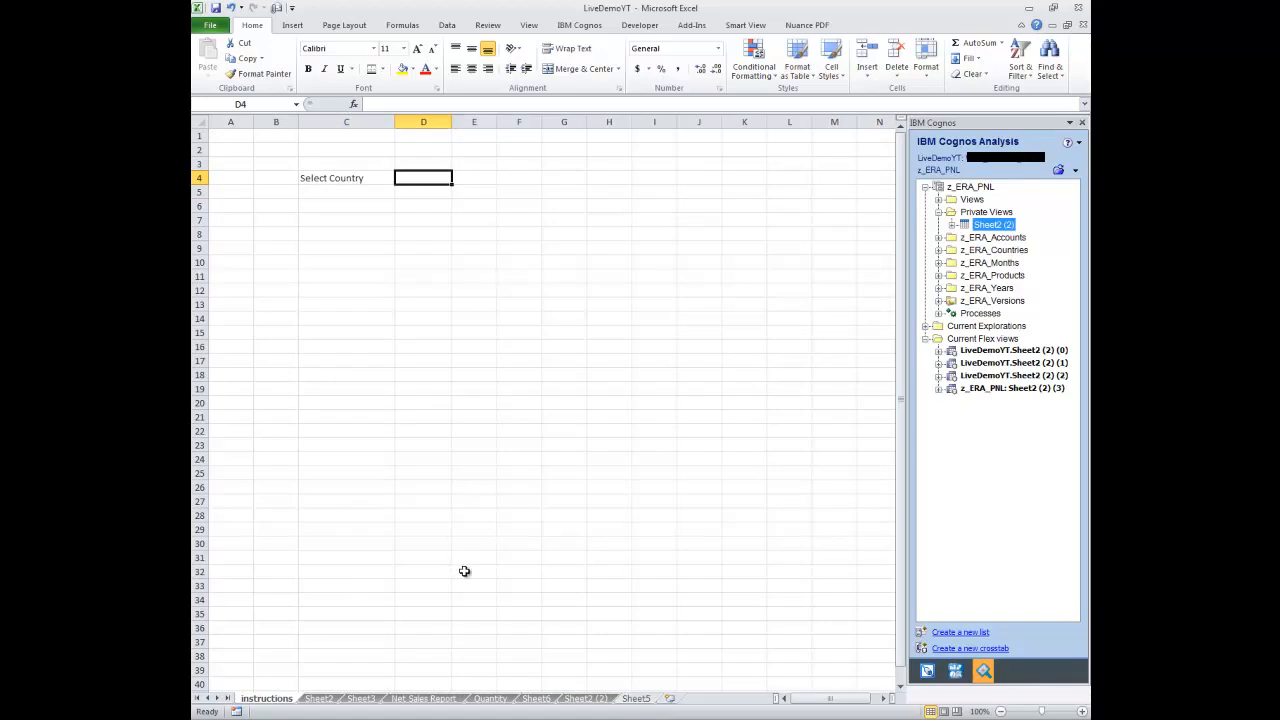
# Clear the leftover cells outside the crosstab on Sheet2, at C28 below the table and Q22 beside it
pyautogui.click(596, 698)
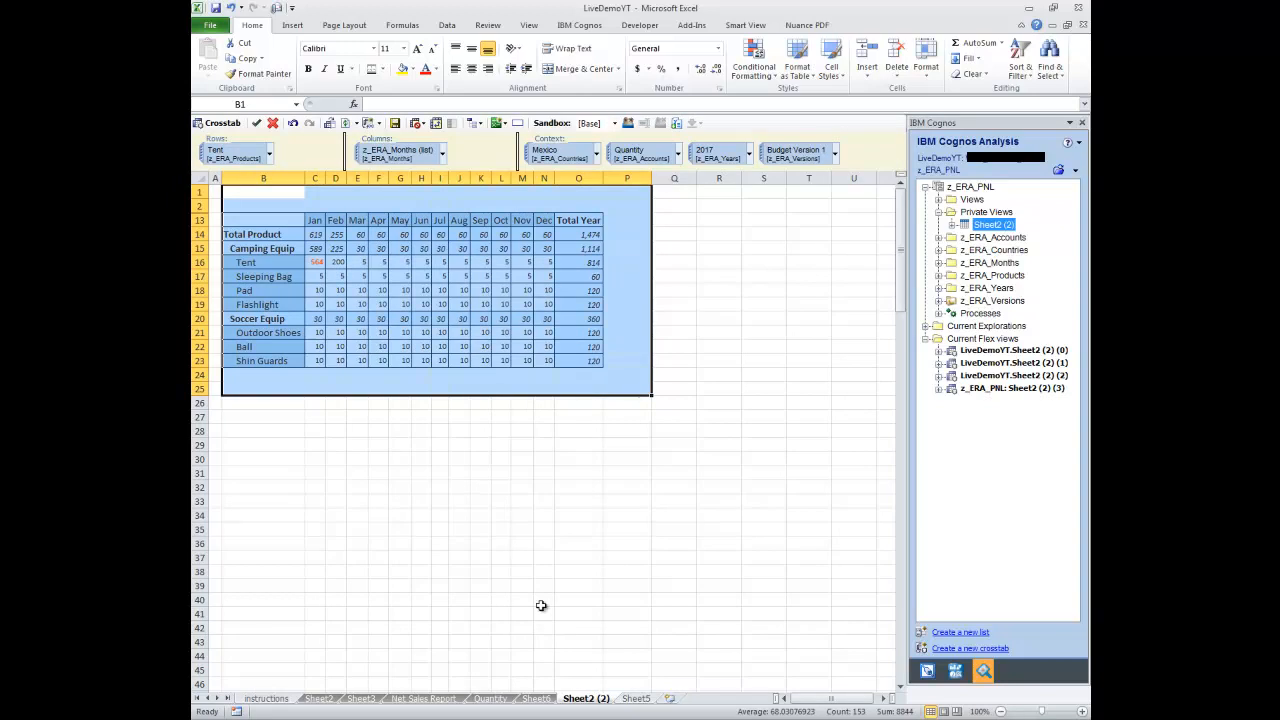
pyautogui.click(423, 332)
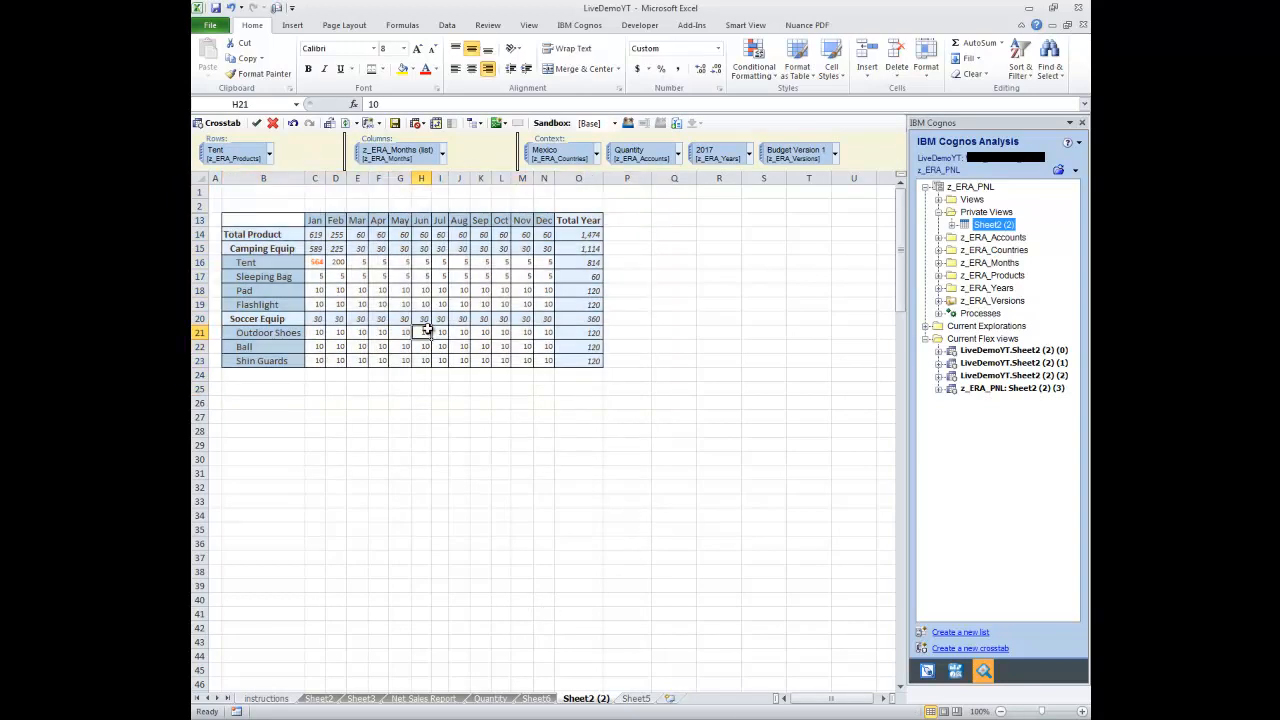
pyautogui.click(545, 700)
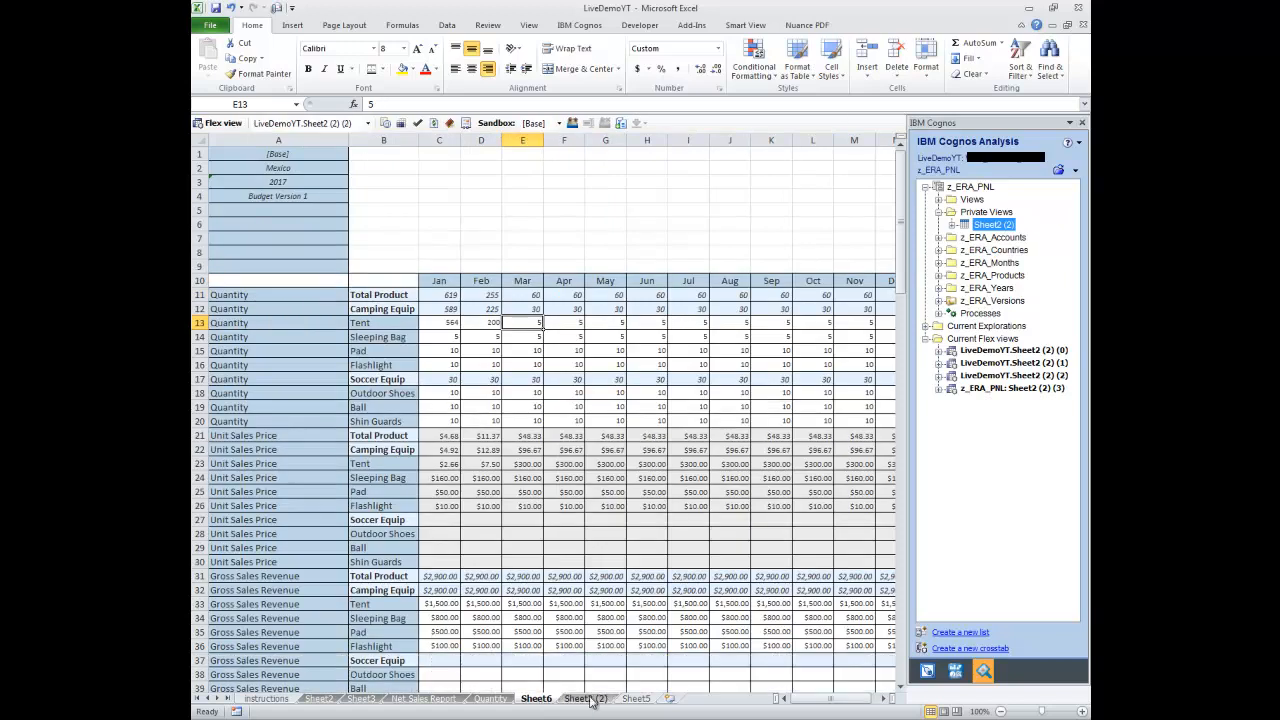
pyautogui.click(319, 698)
pyautogui.click(447, 514)
pyautogui.moveTo(380, 445); pyautogui.dragTo(430, 444)
pyautogui.press('Up')
pyautogui.press('Delete')
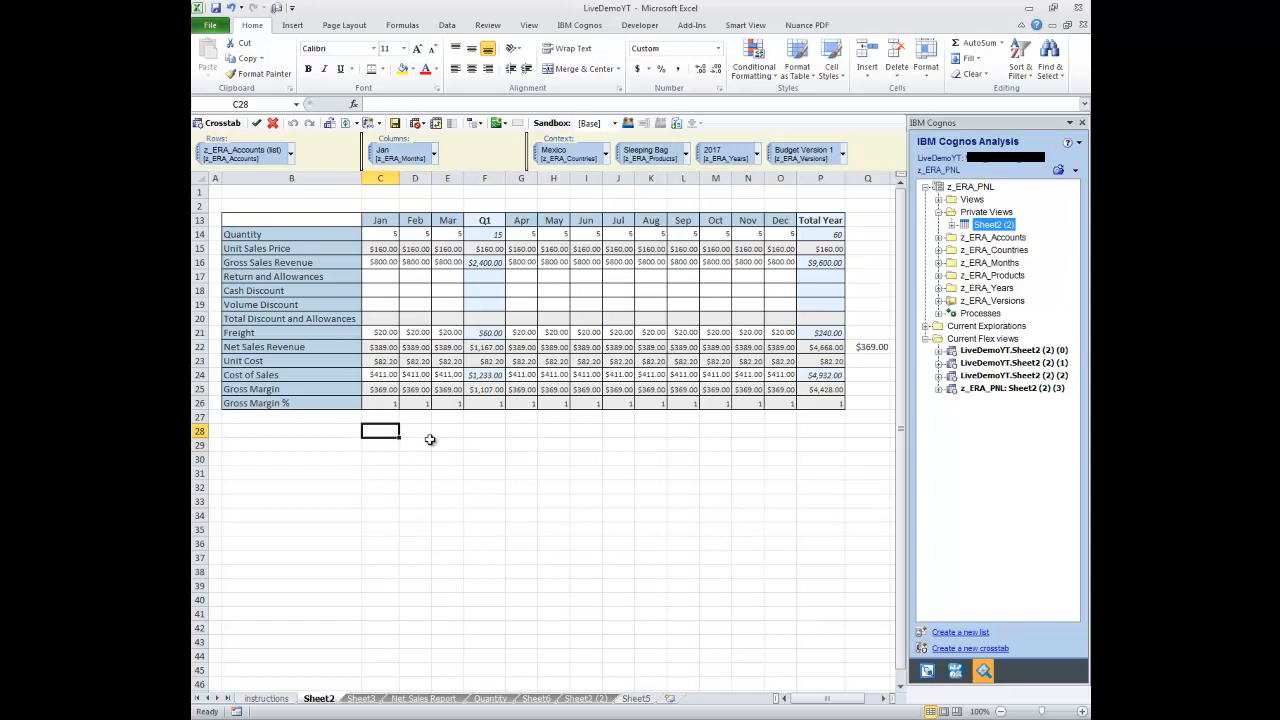
pyautogui.click(869, 346)
pyautogui.press('Delete')
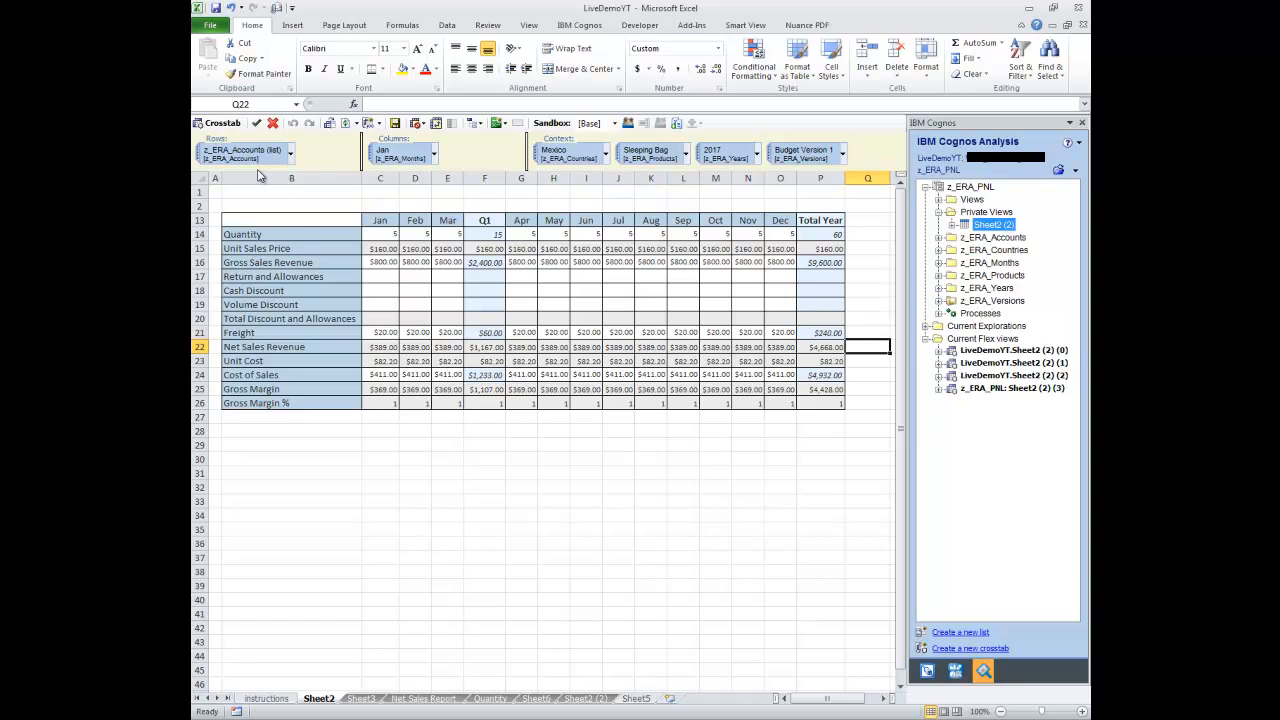
# Replace the Sheet2 crosstab's row dimension with z_ERA_Countries and set its members to Total Company with all descendants
pyautogui.moveTo(583, 165); pyautogui.dragTo(237, 157)
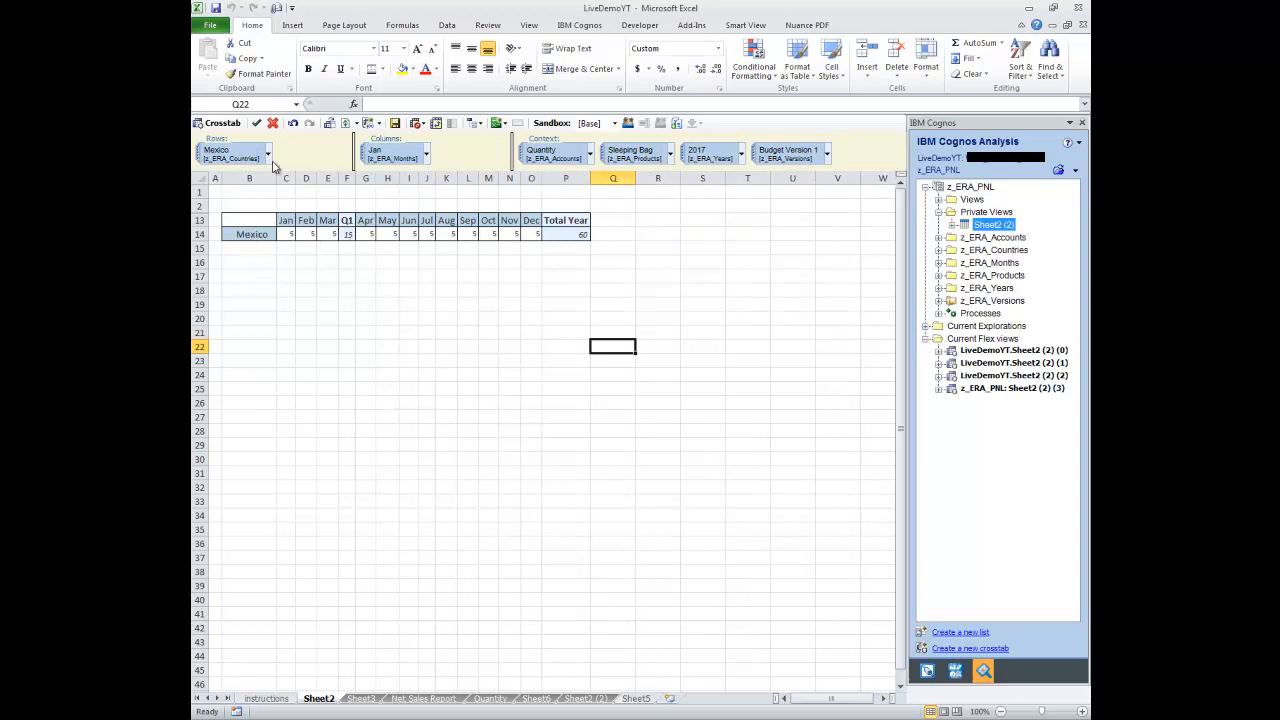
pyautogui.click(268, 155)
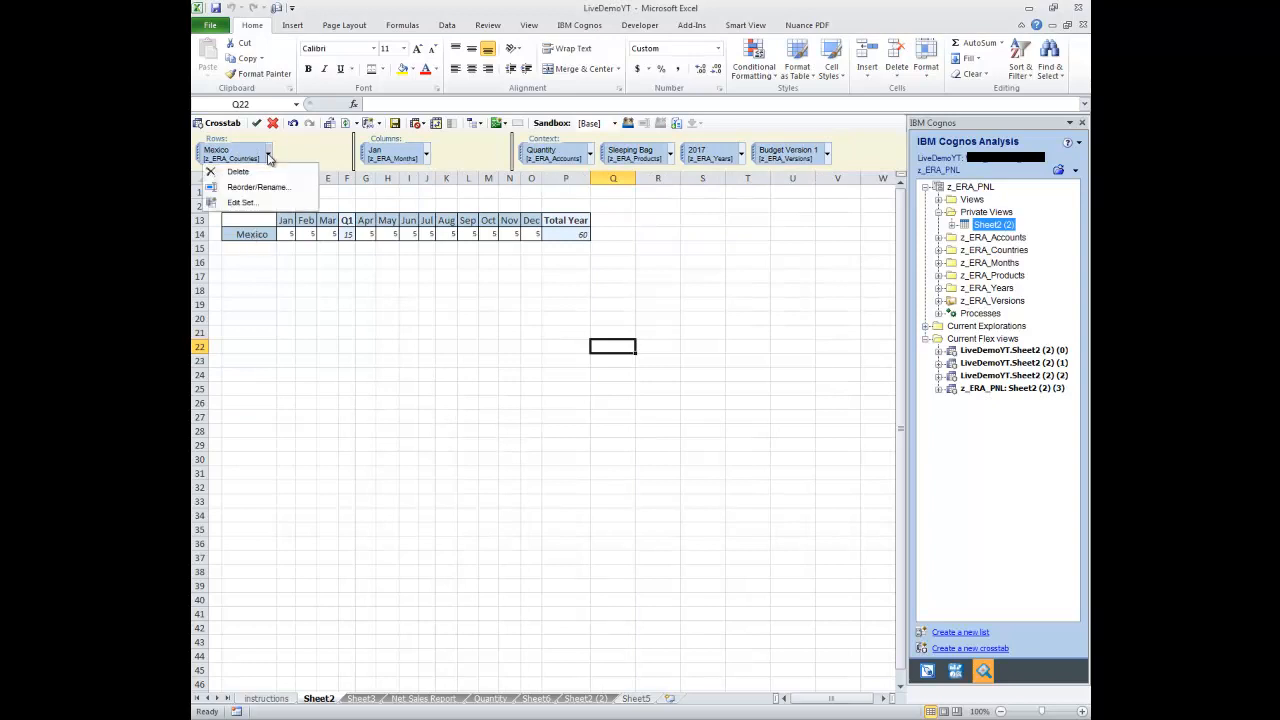
pyautogui.click(242, 203)
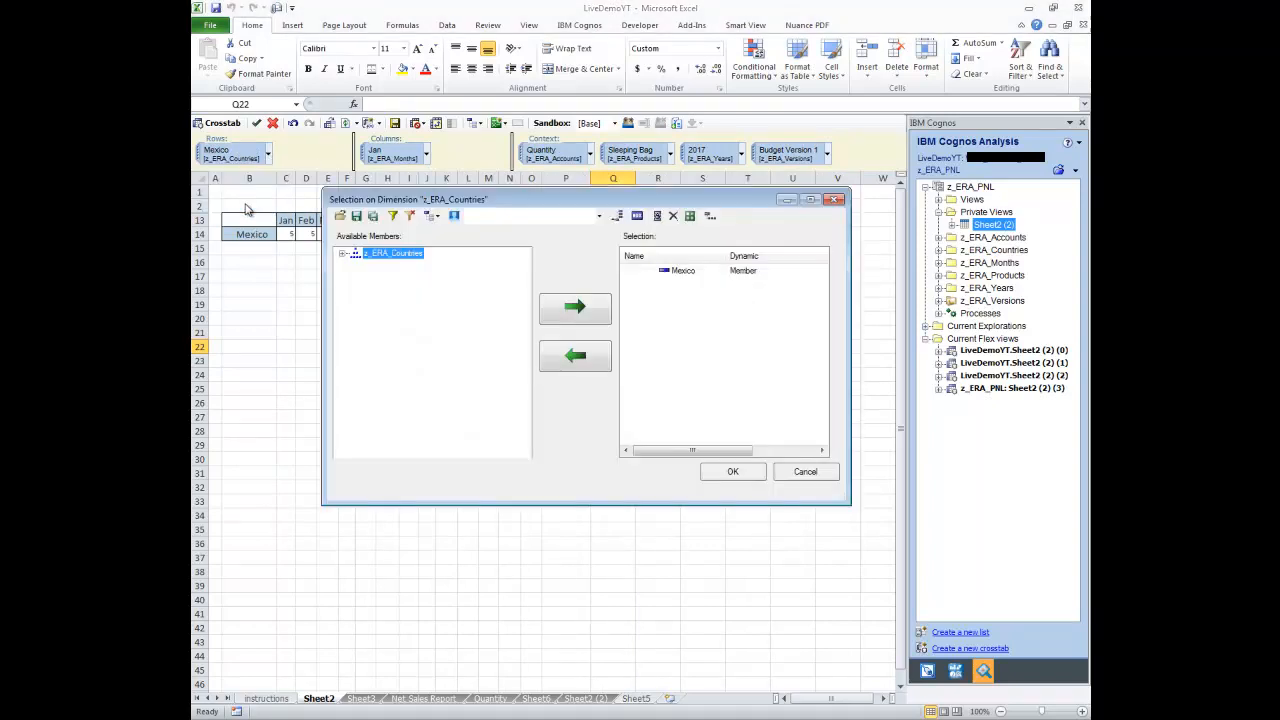
pyautogui.click(432, 217)
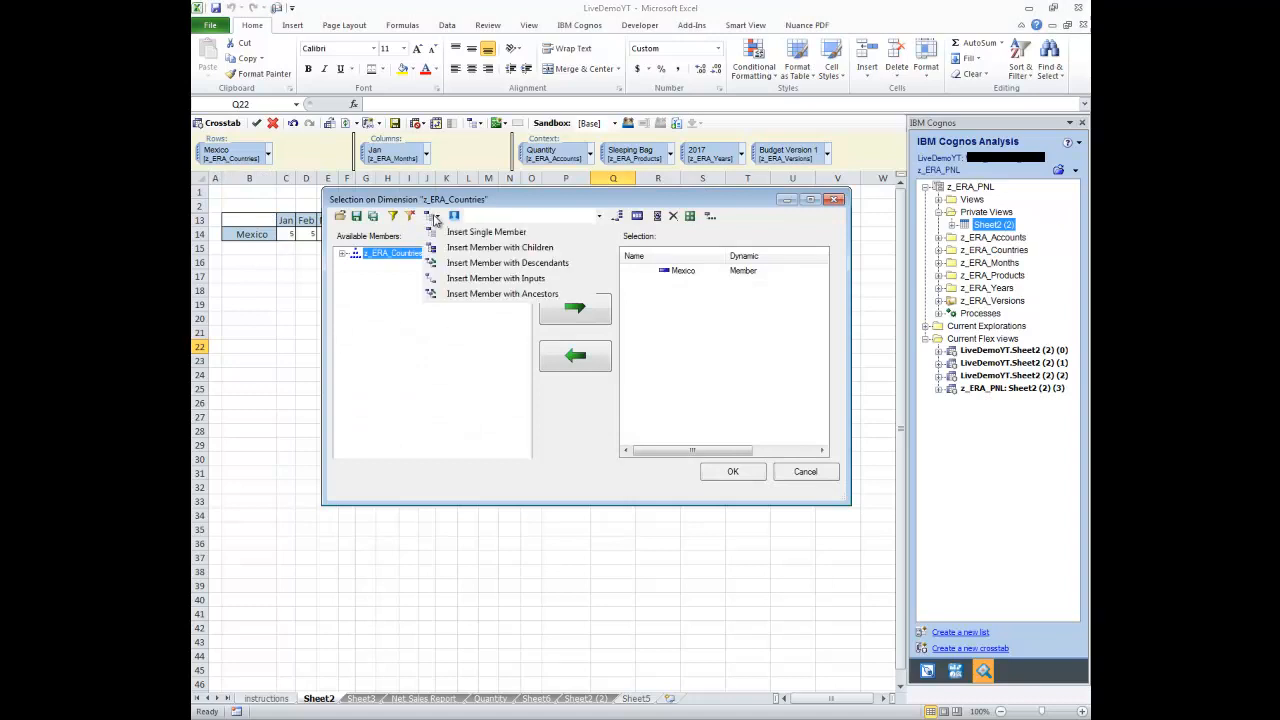
pyautogui.click(535, 264)
pyautogui.click(673, 216)
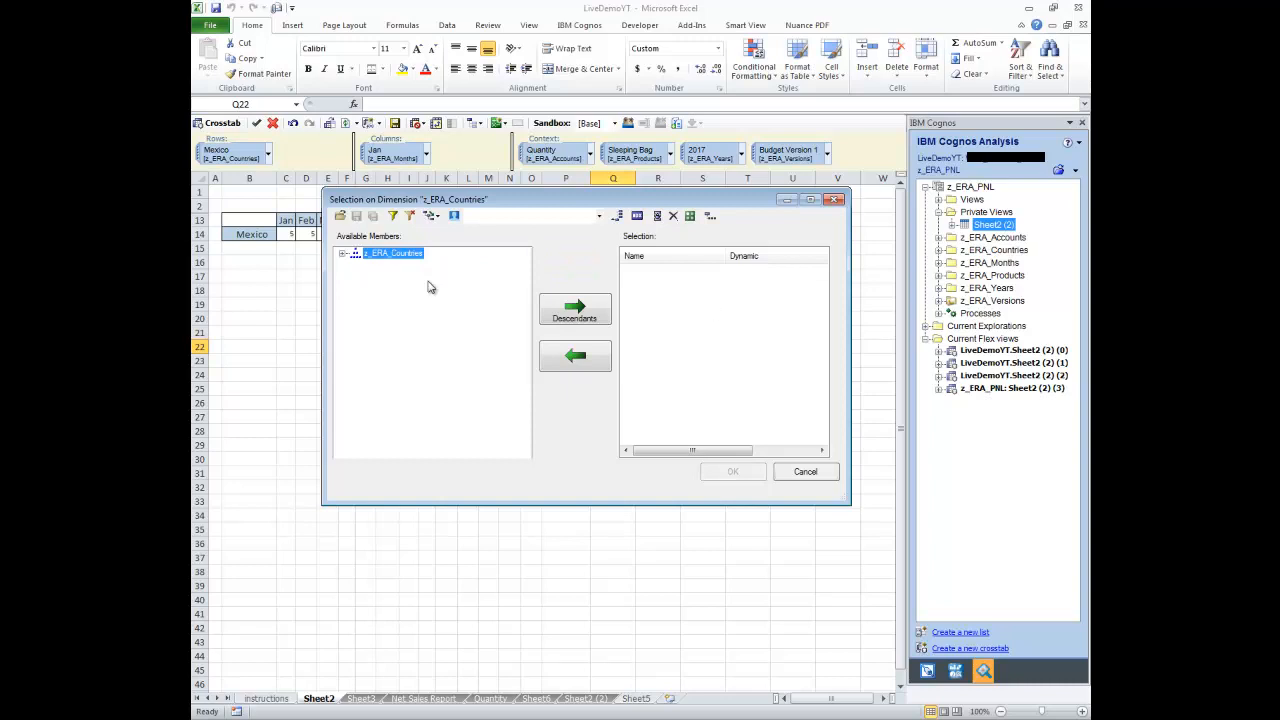
pyautogui.click(343, 254)
pyautogui.click(355, 265)
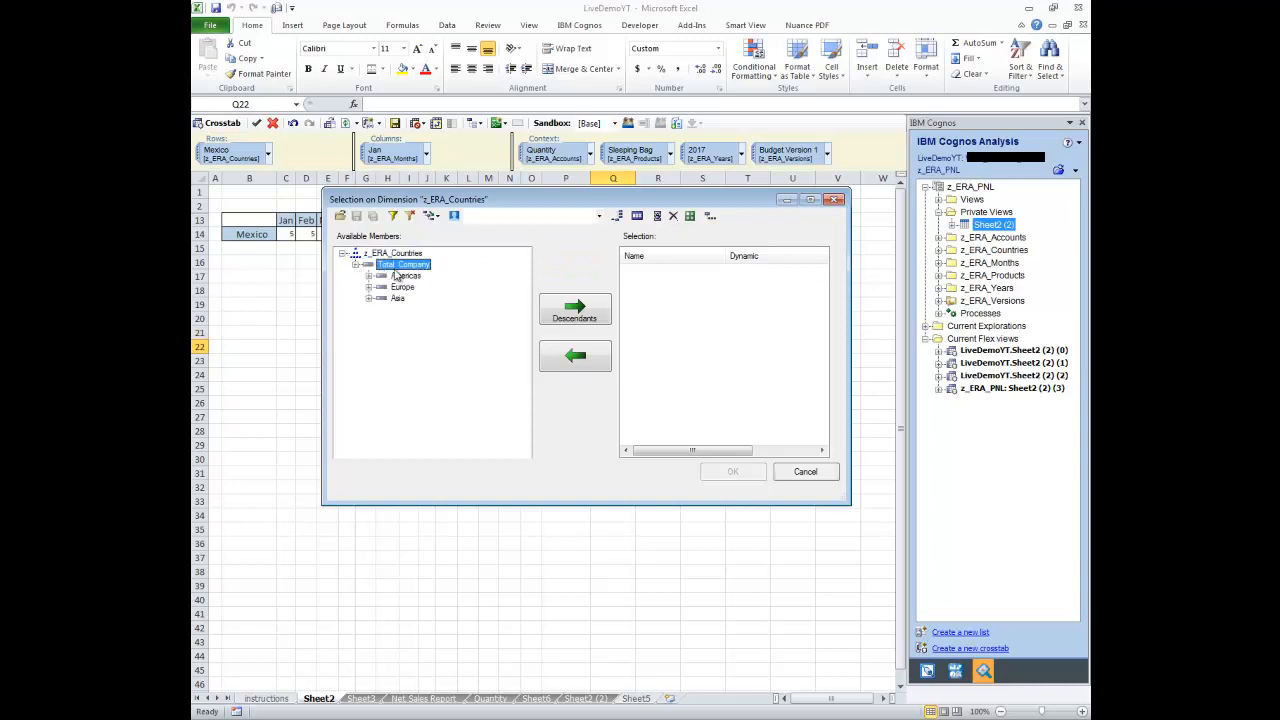
pyautogui.click(574, 311)
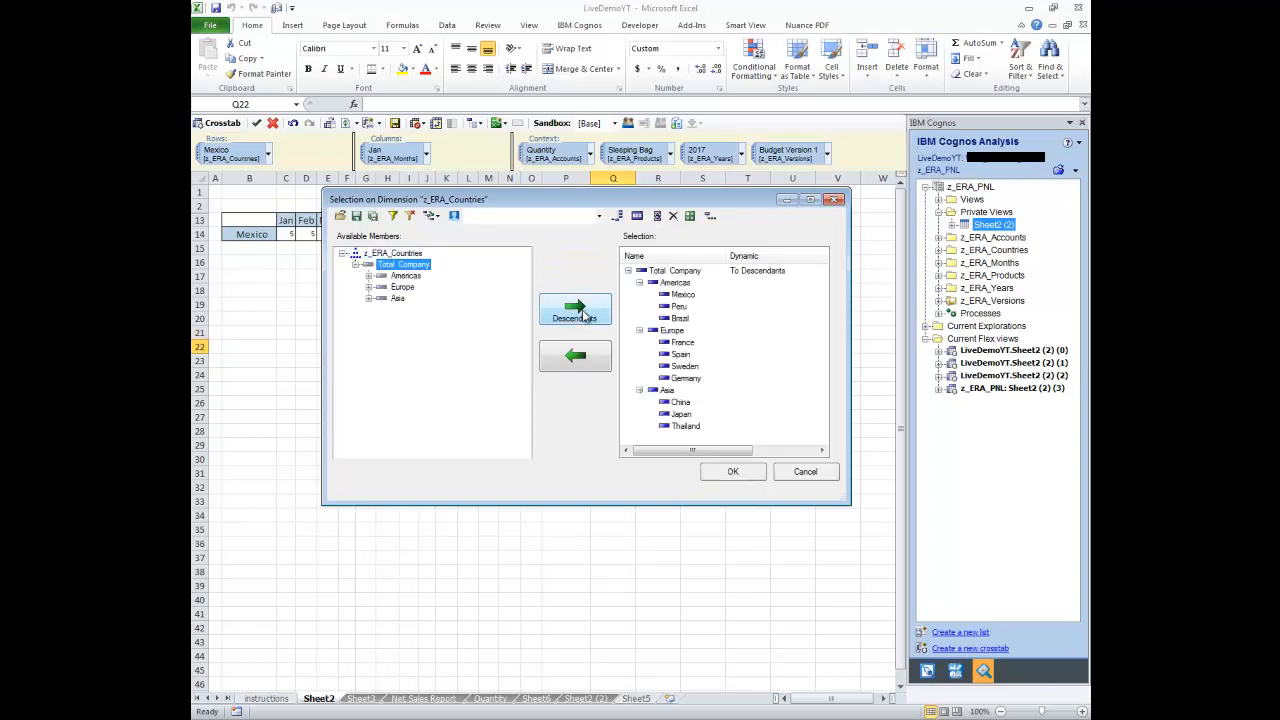
pyautogui.click(739, 474)
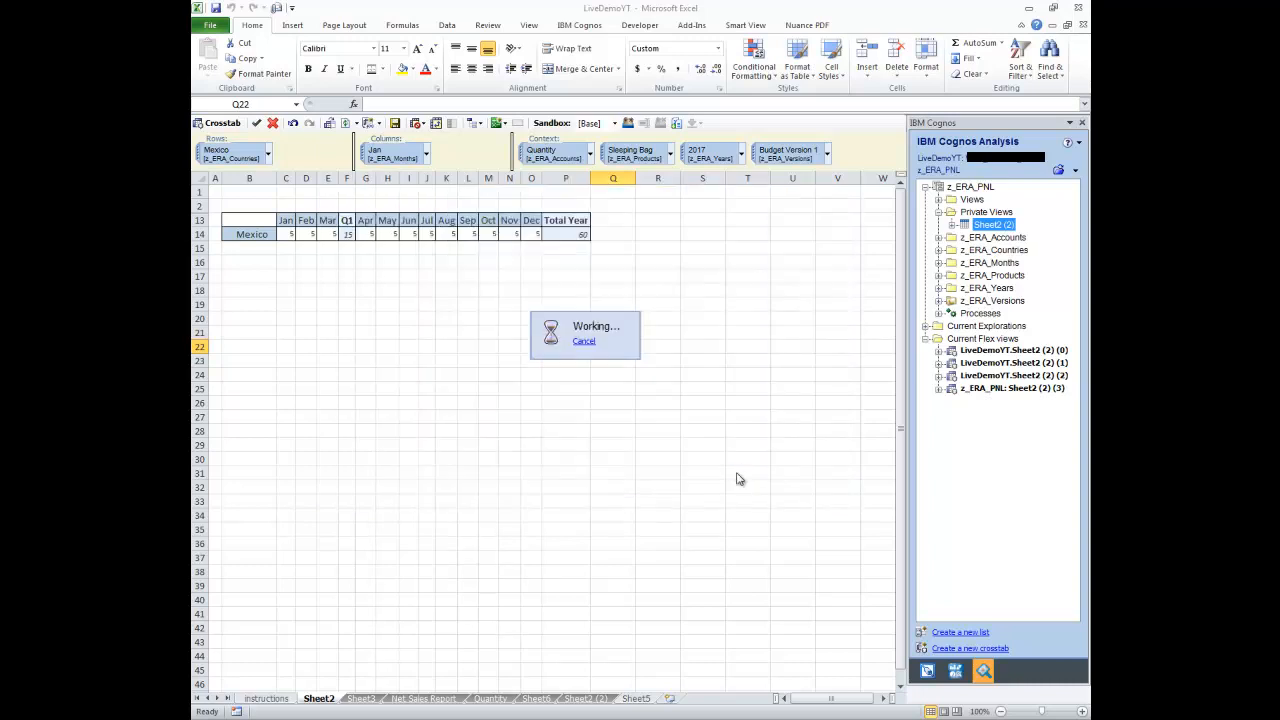
# Copy the country names from B14:B27 of Sheet2 to O3 on the instructions sheet, closing the Cognos pane and widening column O
pyautogui.moveTo(261, 237); pyautogui.dragTo(284, 420)
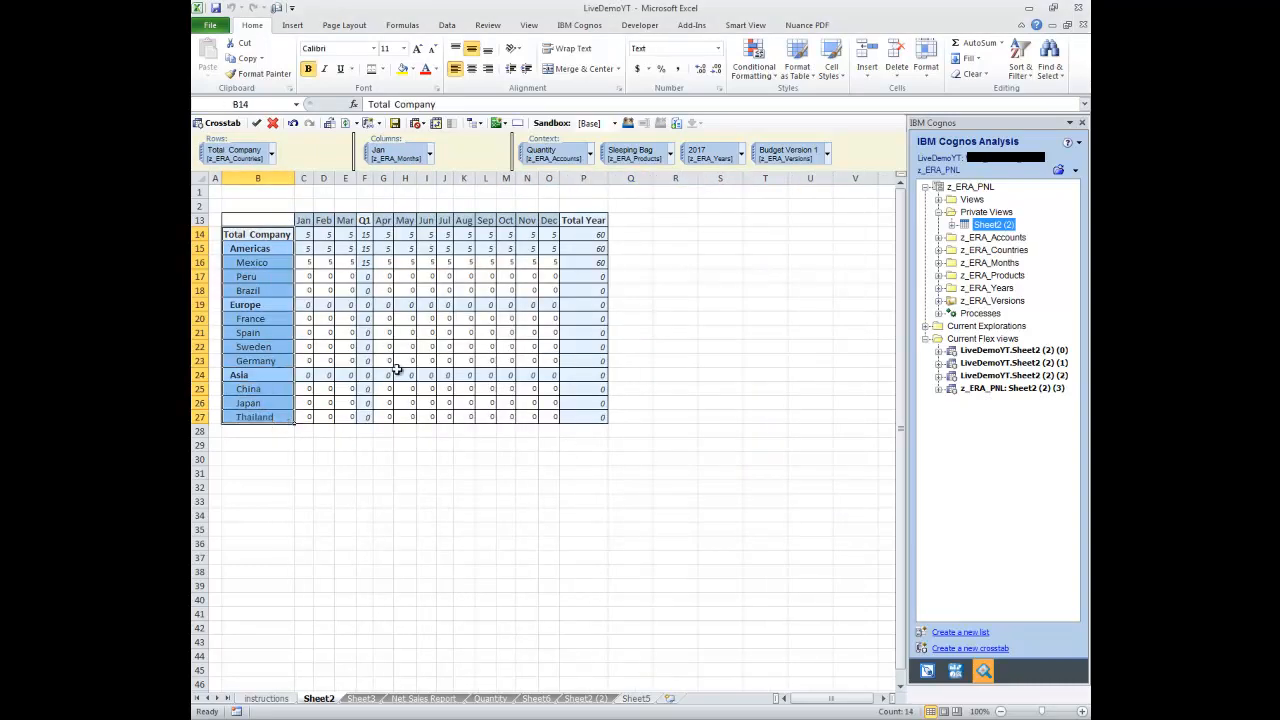
pyautogui.hotkey('ctrl', 'c')
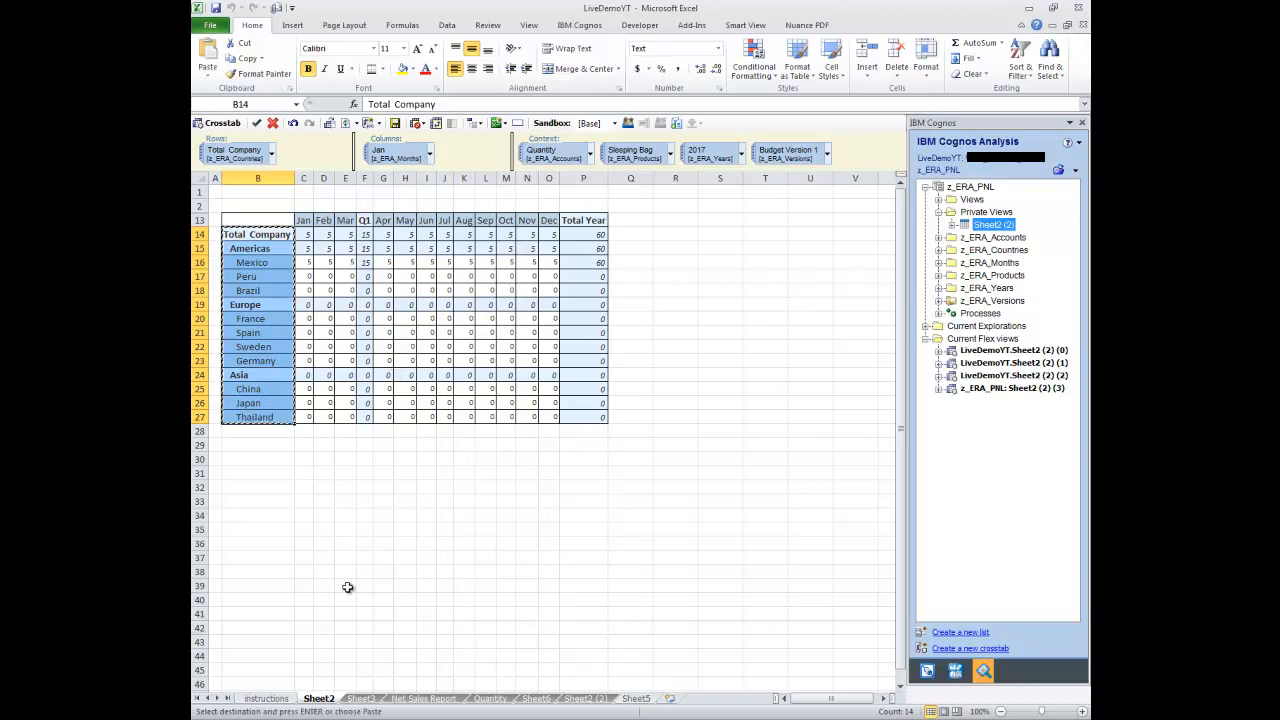
pyautogui.click(290, 697)
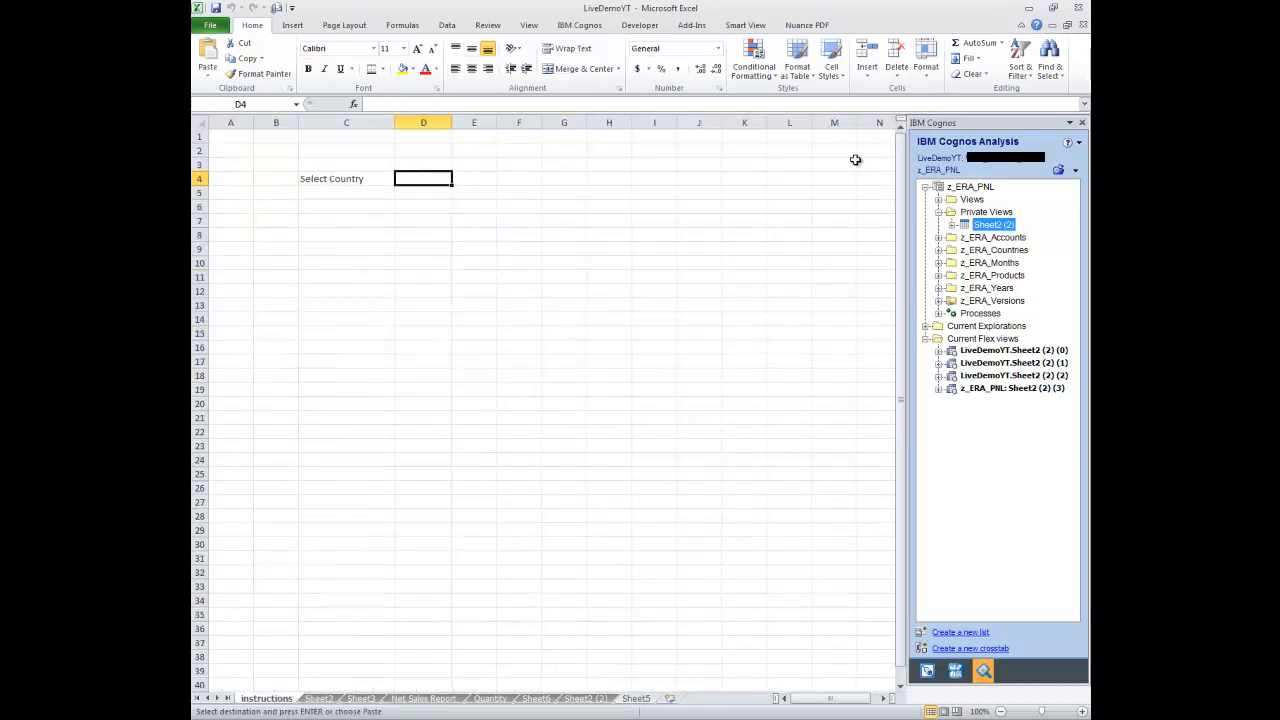
pyautogui.click(1081, 122)
pyautogui.click(928, 164)
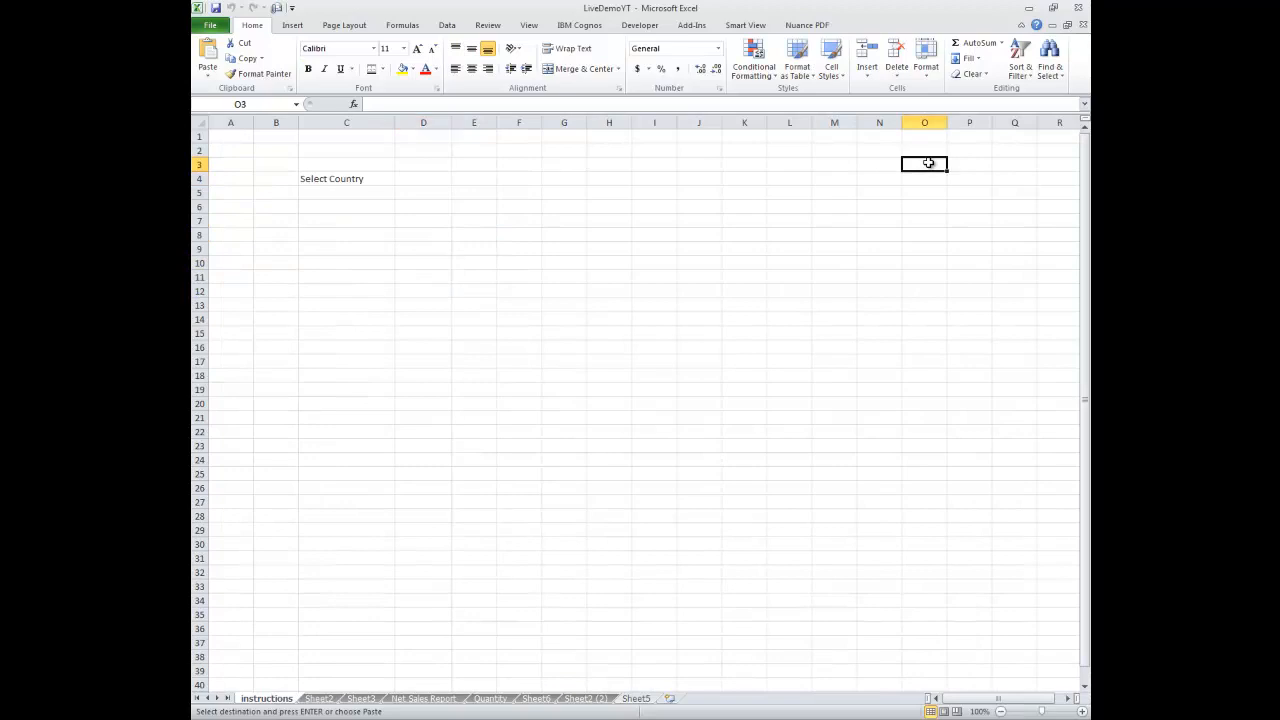
pyautogui.hotkey('ctrl', 'v')
pyautogui.moveTo(948, 122); pyautogui.dragTo(958, 122)
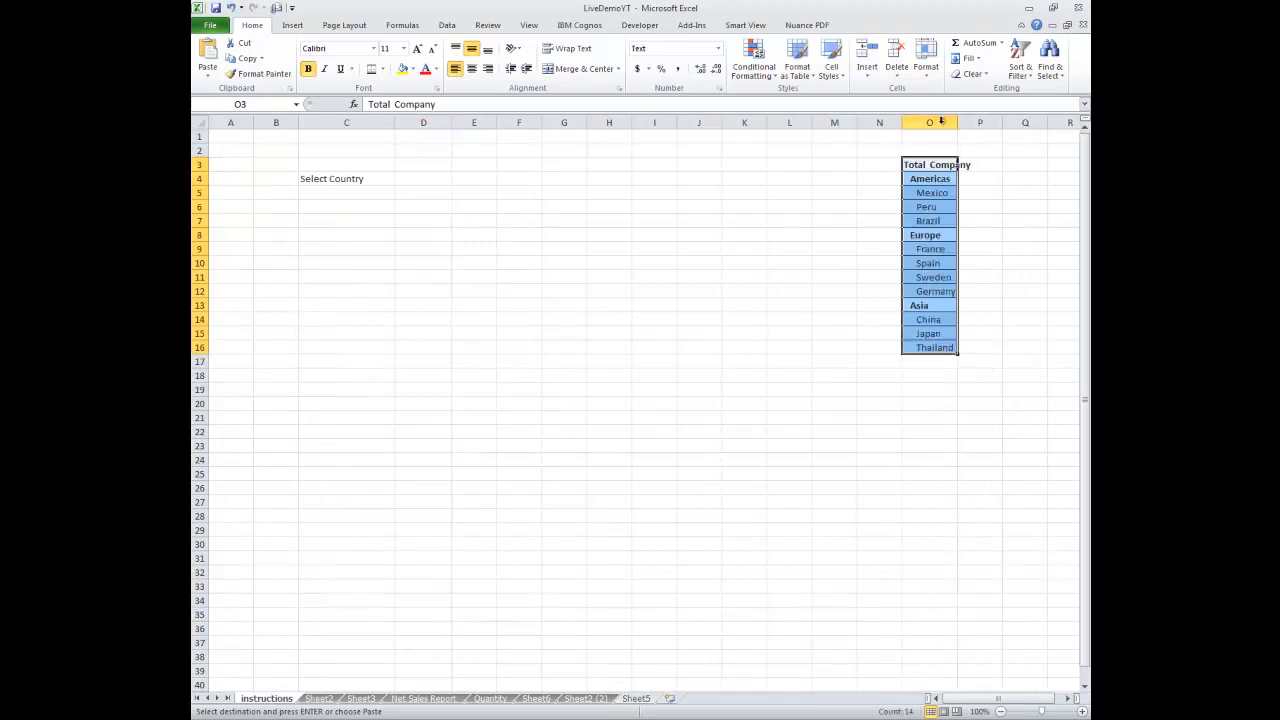
# Add list data validation to cell D4 with source =$O$3:$O$16 and open its country choices
pyautogui.click(437, 180)
pyautogui.click(440, 25)
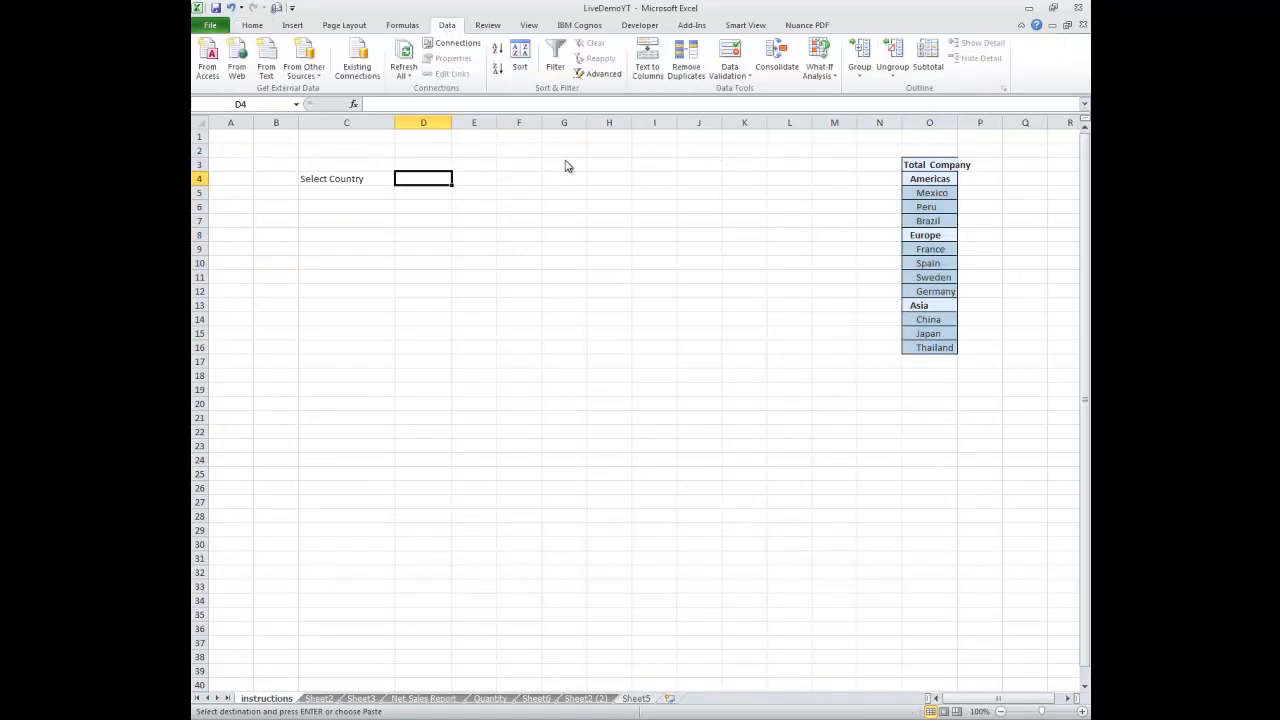
pyautogui.click(730, 62)
pyautogui.click(610, 196)
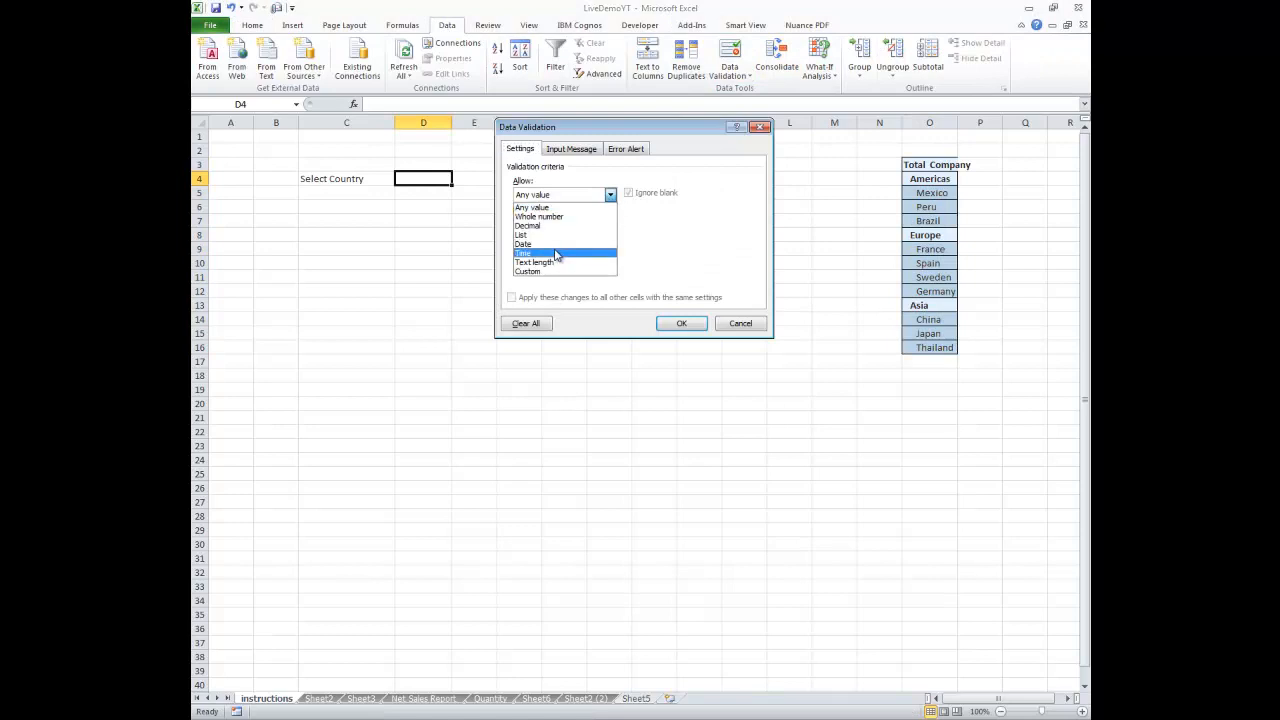
pyautogui.click(560, 237)
pyautogui.click(686, 249)
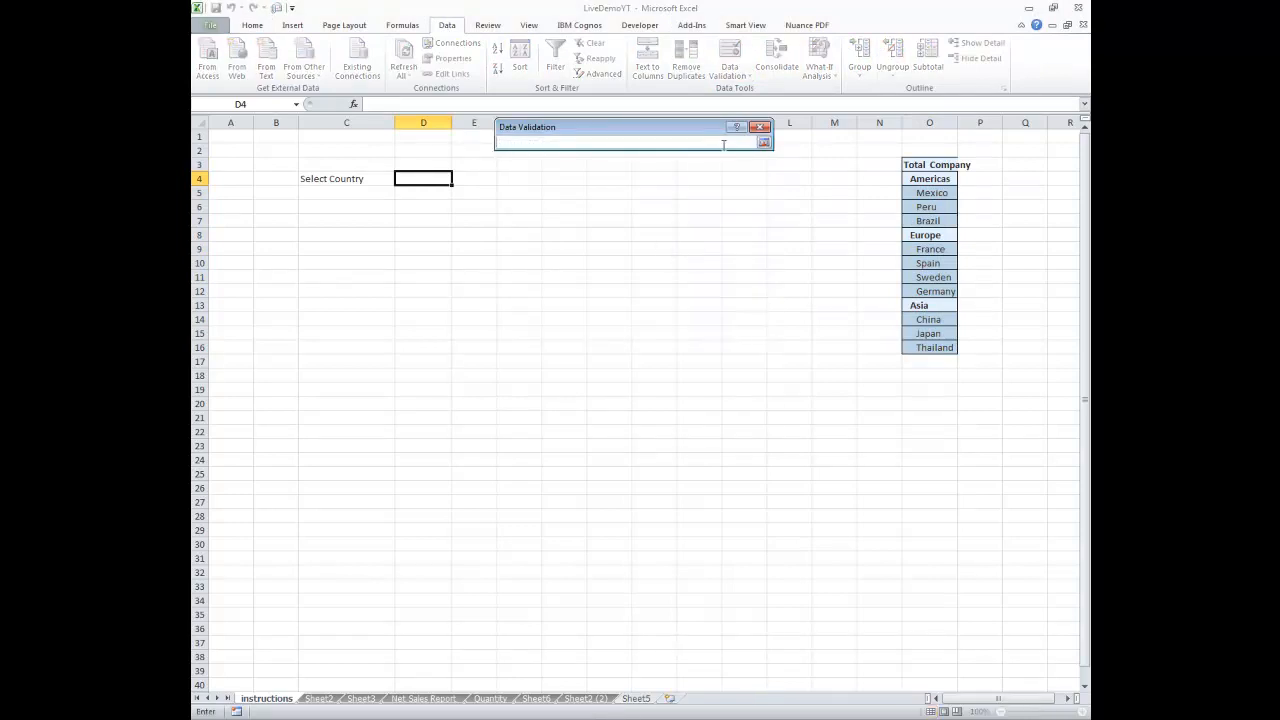
pyautogui.click(764, 142)
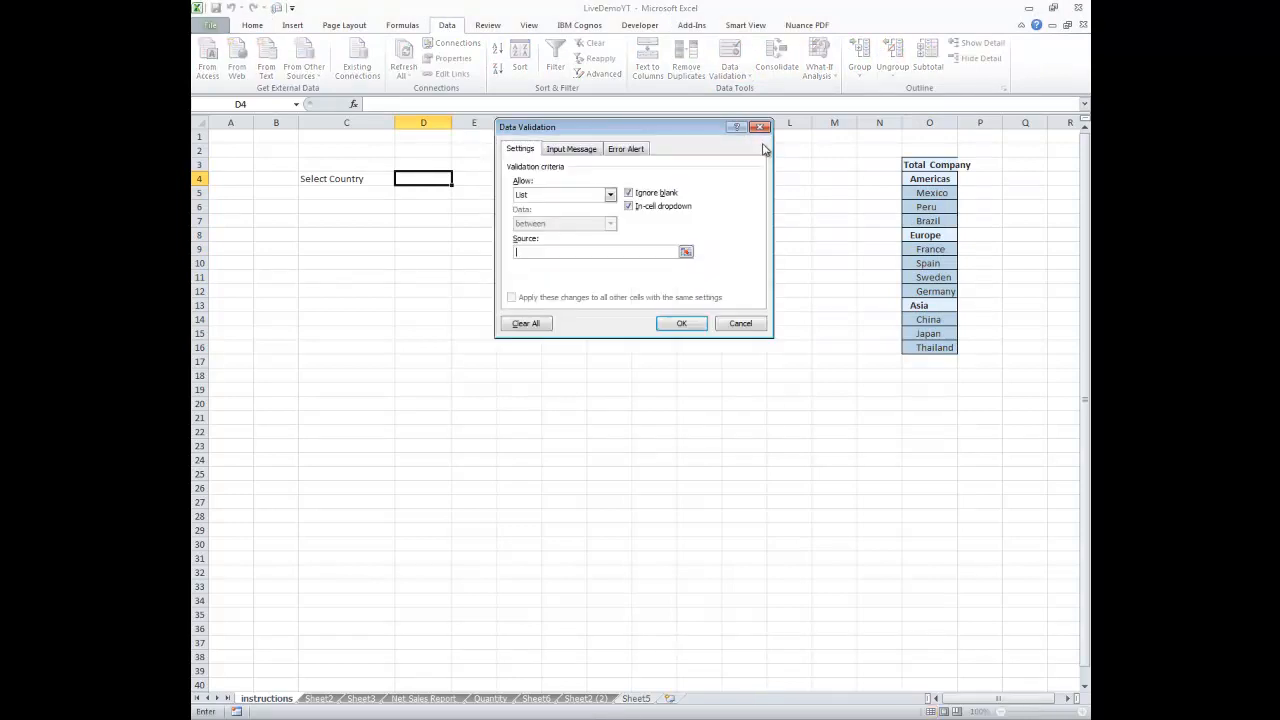
pyautogui.click(686, 251)
pyautogui.moveTo(919, 167); pyautogui.dragTo(920, 342)
pyautogui.click(764, 143)
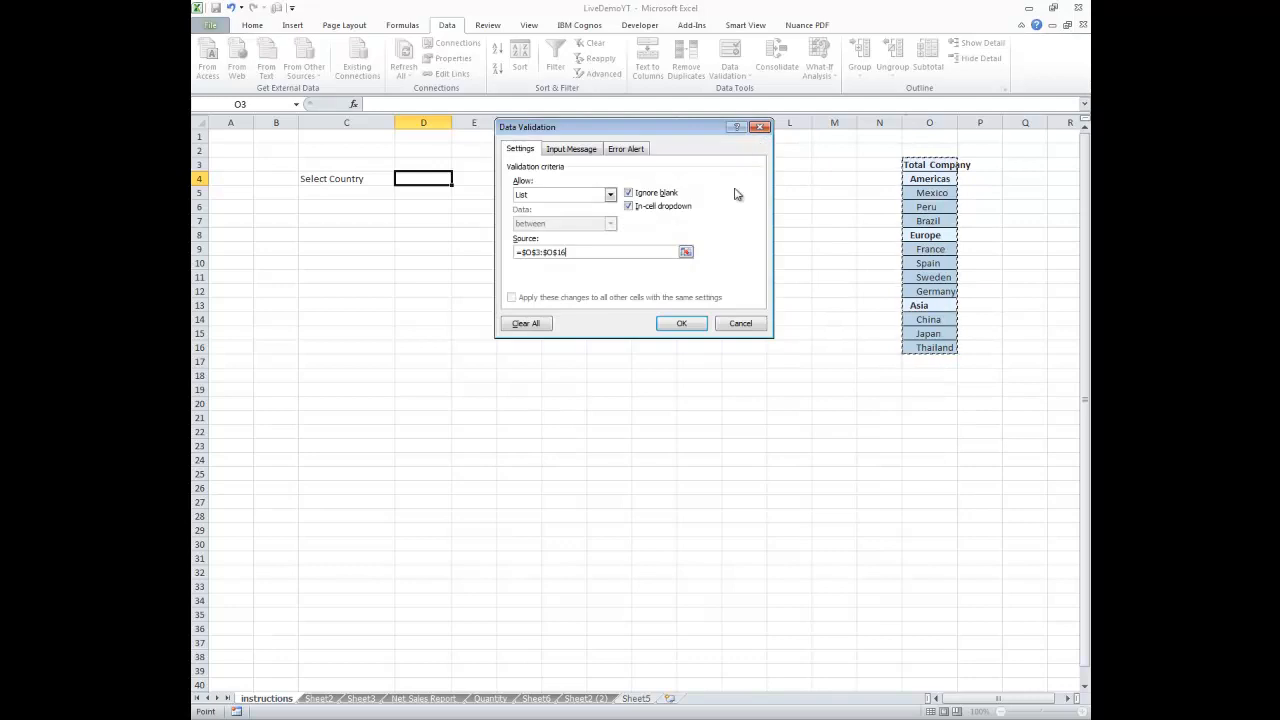
pyautogui.click(681, 328)
pyautogui.click(459, 180)
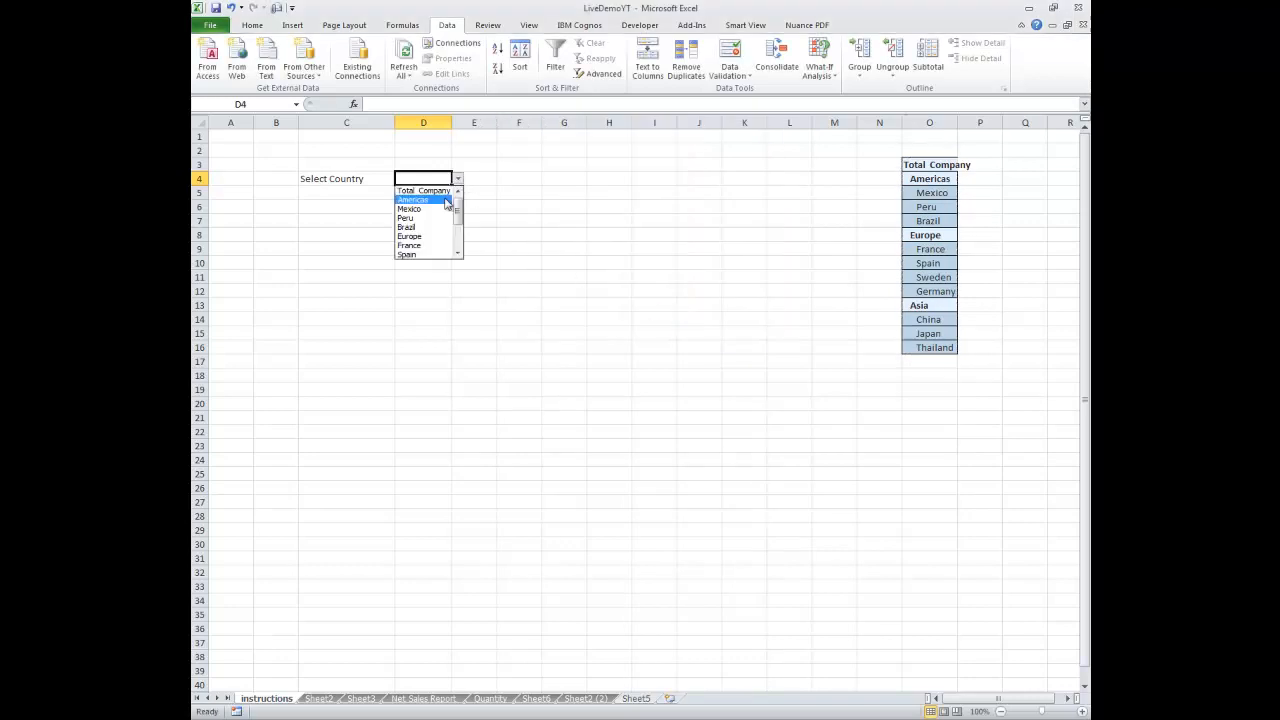
# Choose Mexico as the country in D4 of the instructions sheet, fill the cell yellow and widen column D slightly
pyautogui.click(410, 208)
pyautogui.click(252, 25)
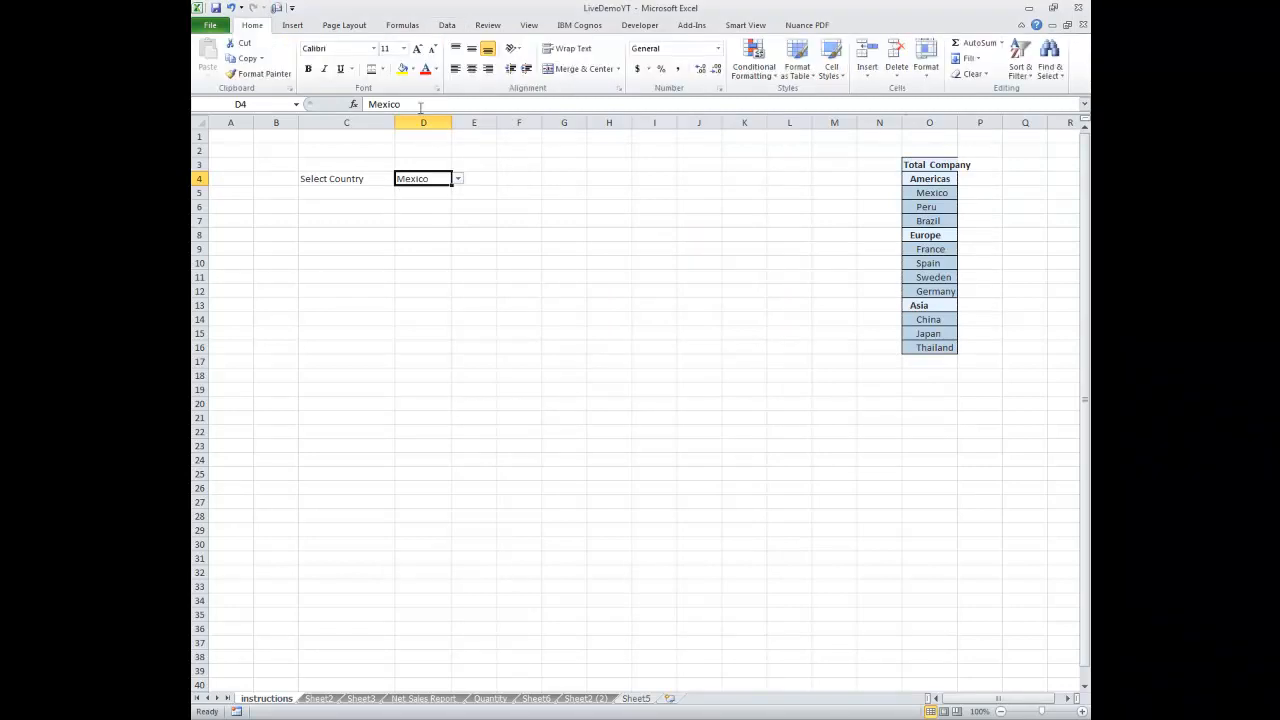
pyautogui.click(402, 69)
pyautogui.moveTo(451, 121); pyautogui.dragTo(464, 121)
pyautogui.click(340, 181)
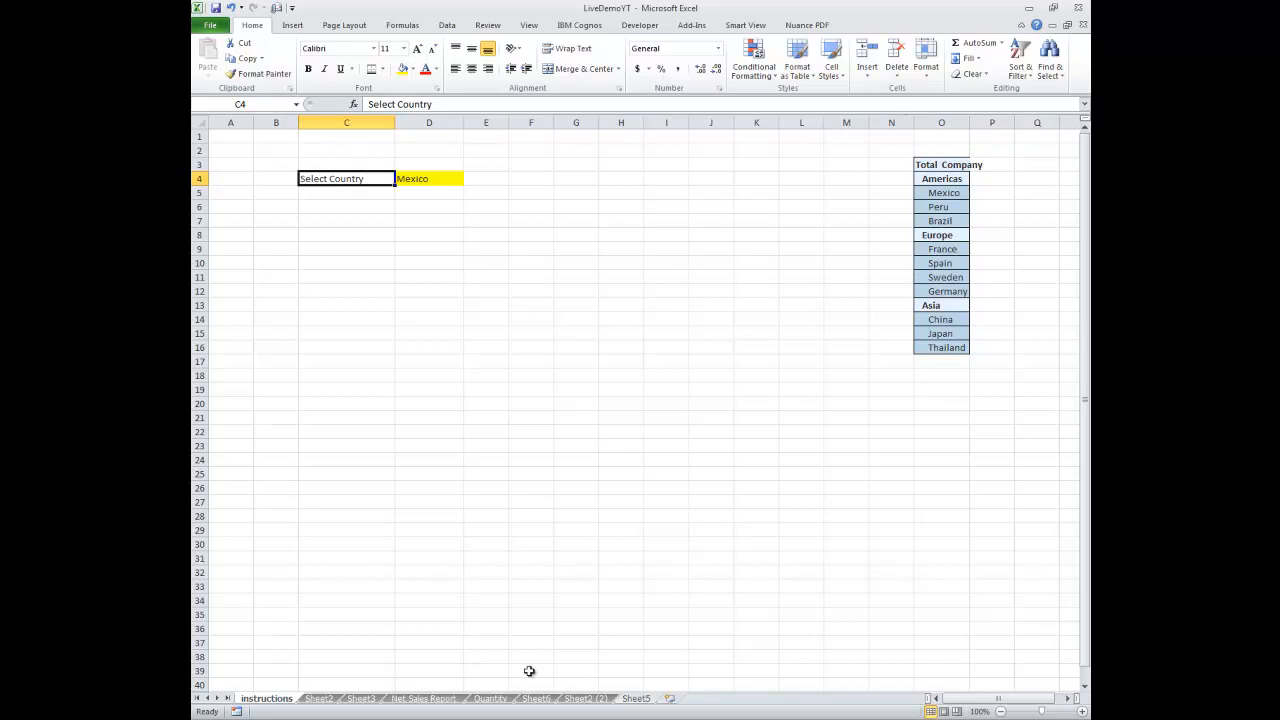
# Link the country cell A3 above the sales table on the Net Sales Report sheet to the instructions sheet with =instructions!D4
pyautogui.click(423, 699)
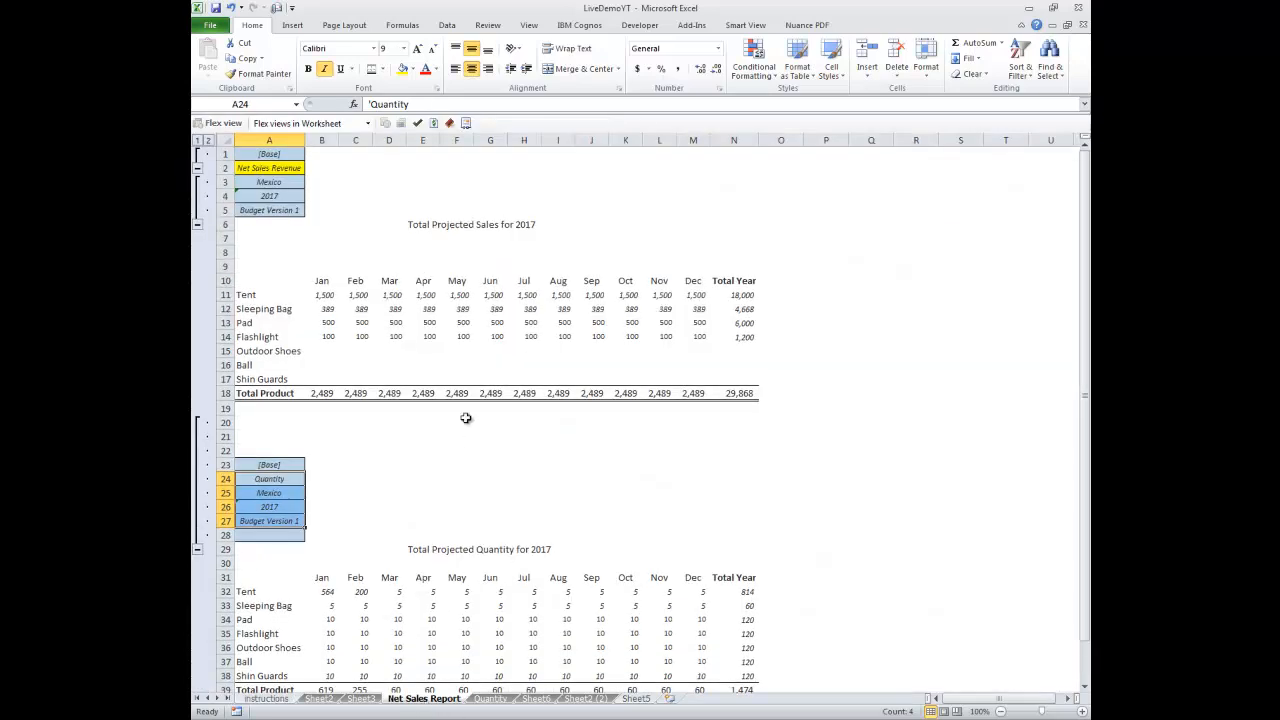
pyautogui.click(288, 182)
pyautogui.write('=')
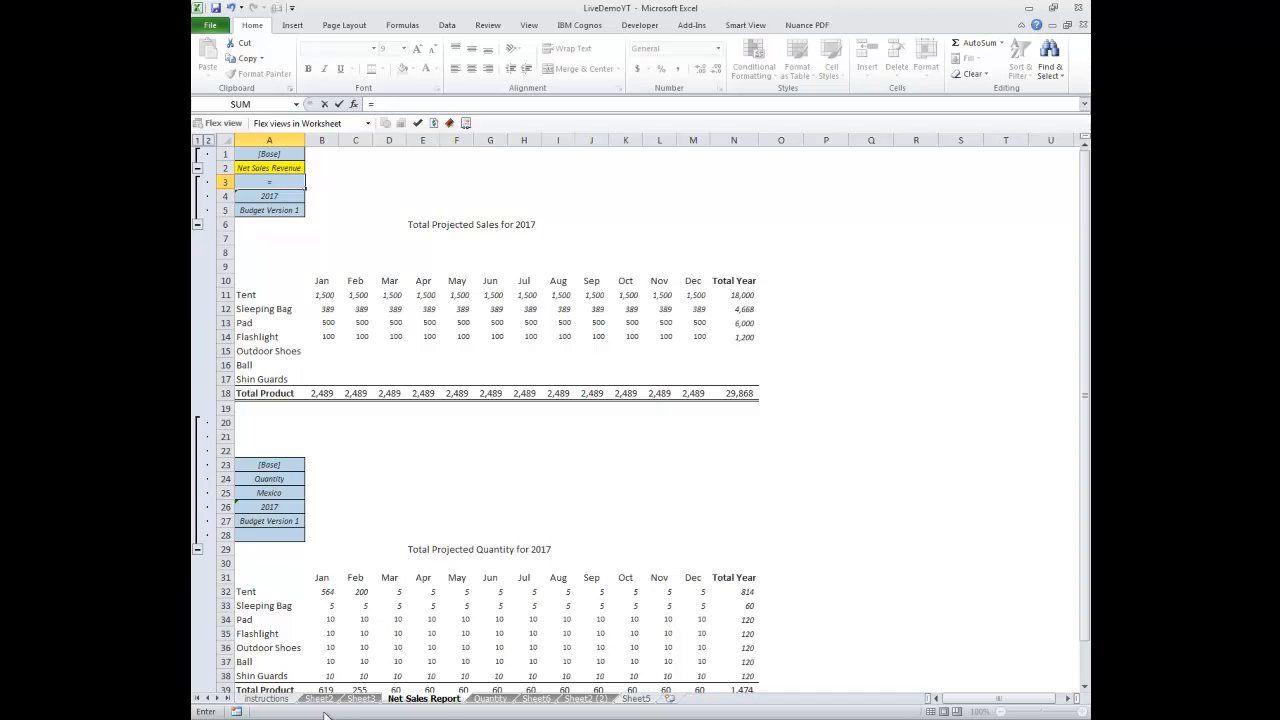
pyautogui.click(270, 699)
pyautogui.click(441, 199)
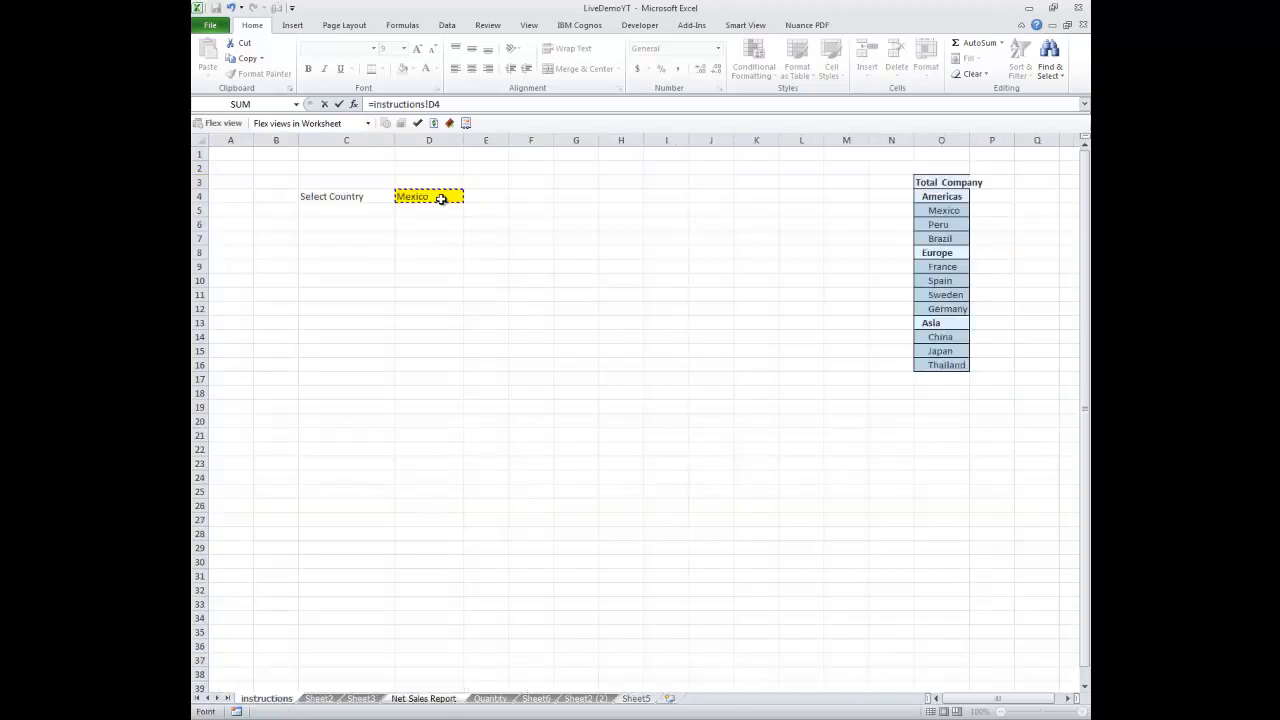
pyautogui.press('Return')
# Link the quantity table's country cell A25 to the instructions sheet's country choice with =instructions!D4
pyautogui.click(287, 494)
pyautogui.write('=')
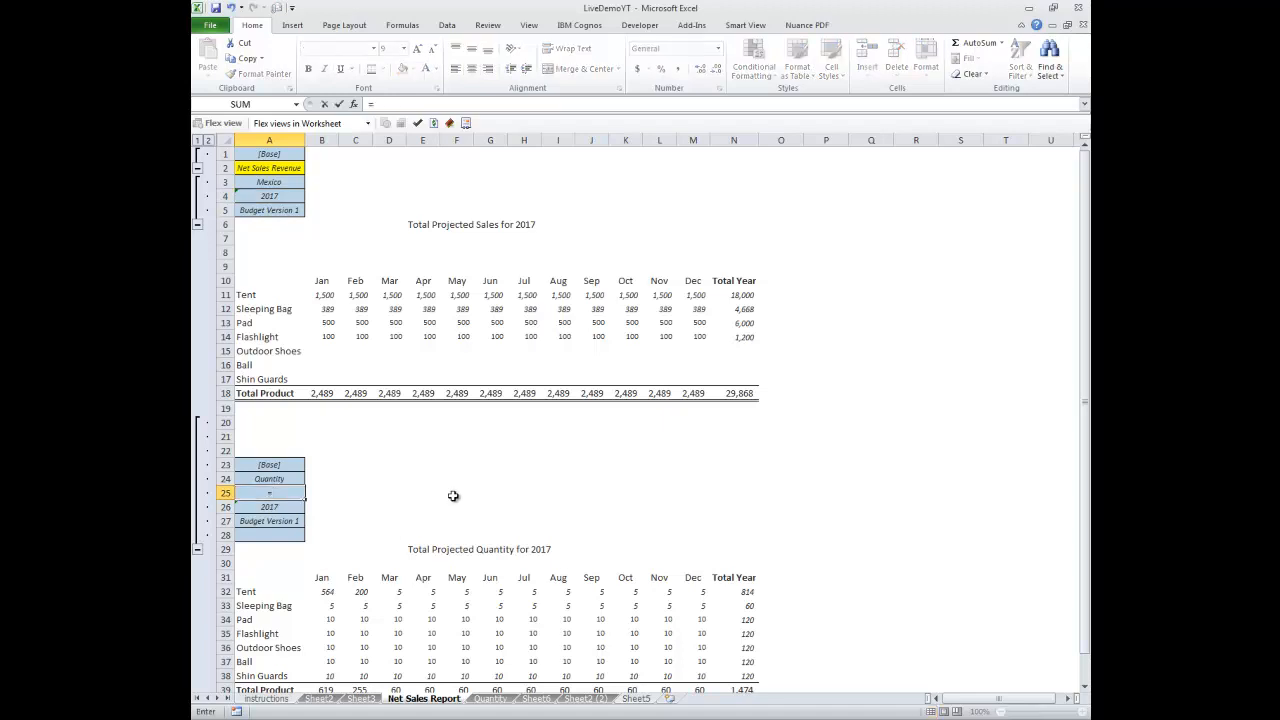
pyautogui.click(270, 699)
pyautogui.click(420, 197)
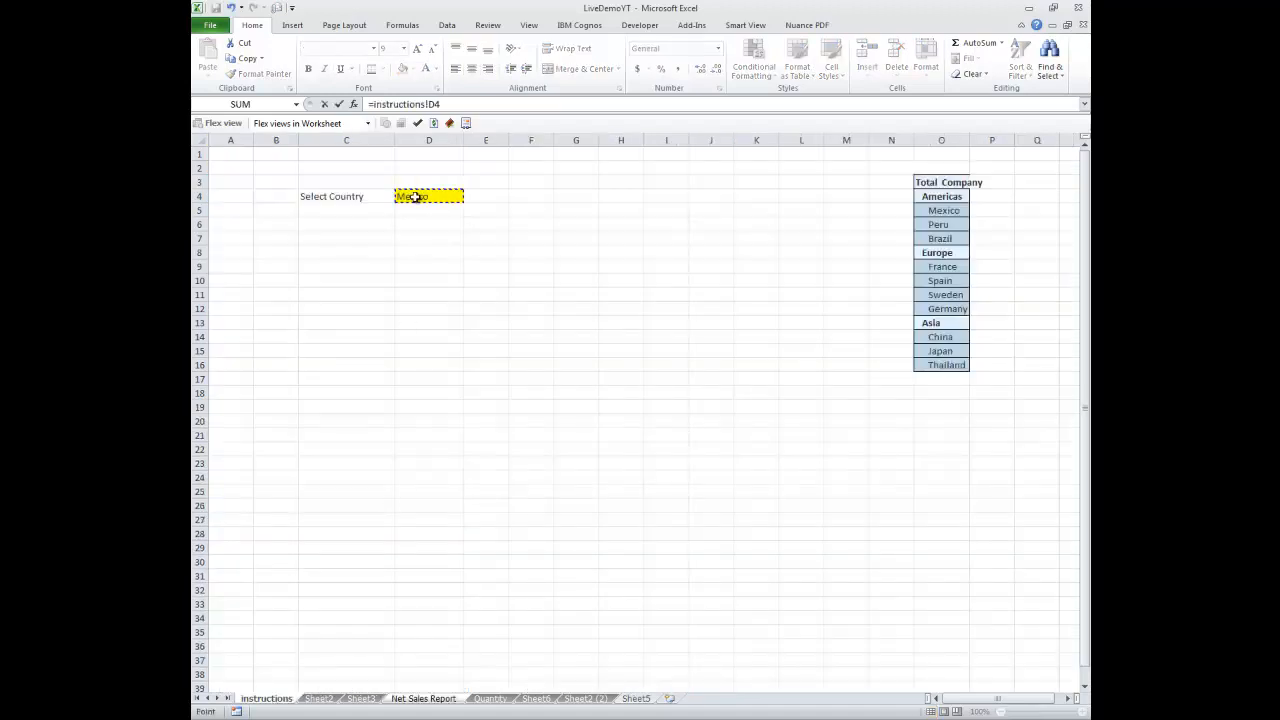
pyautogui.press('Return')
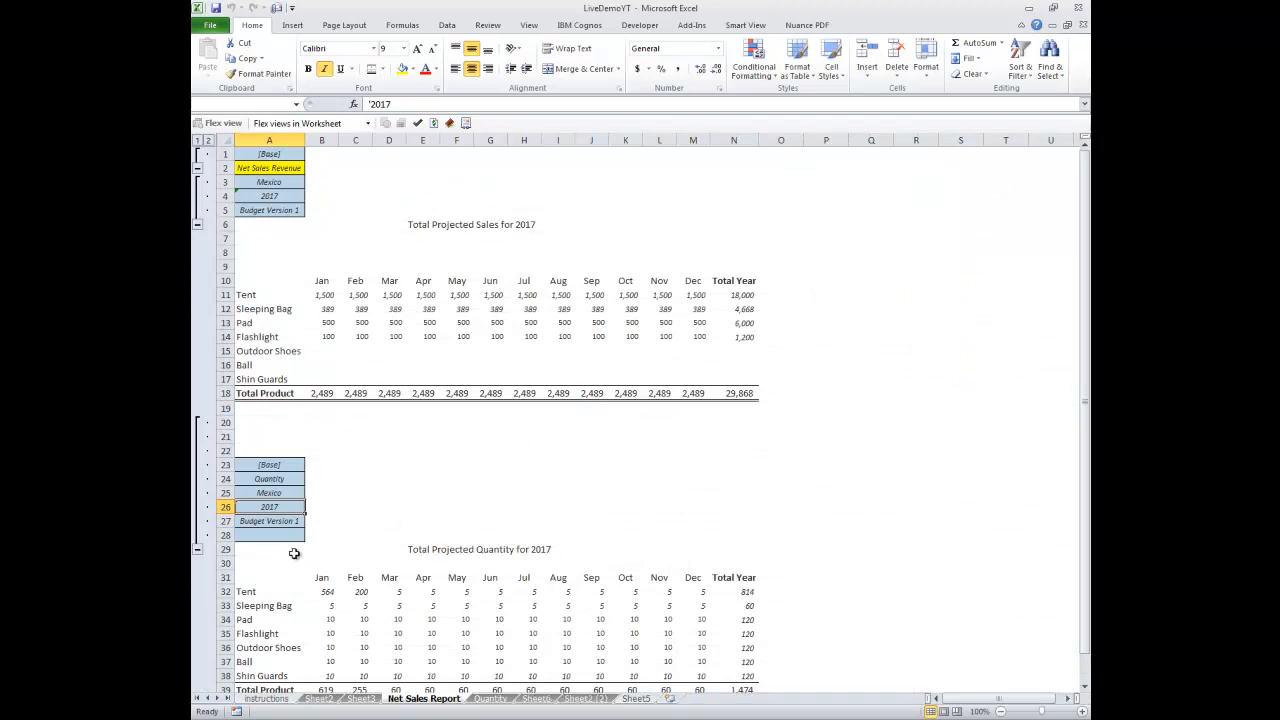
# Choose Europe as the country on the instructions sheet and refresh the Net Sales Report data
pyautogui.click(280, 699)
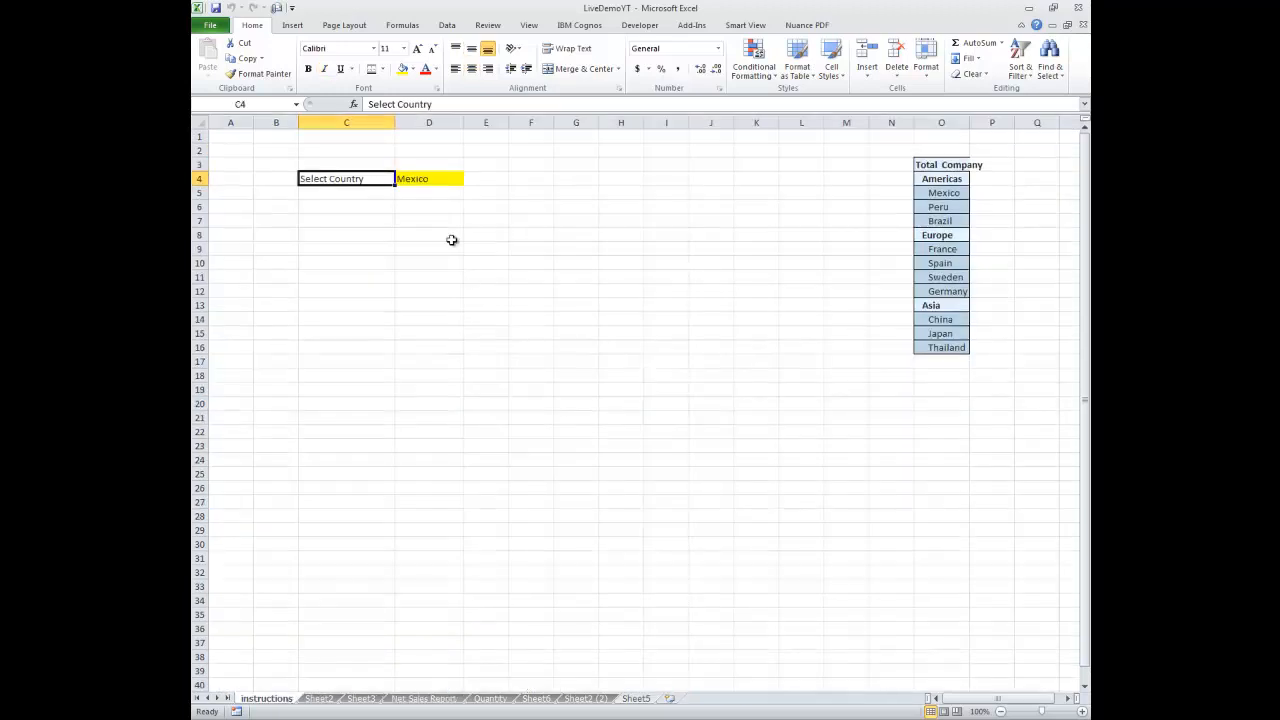
pyautogui.click(449, 178)
pyautogui.click(469, 178)
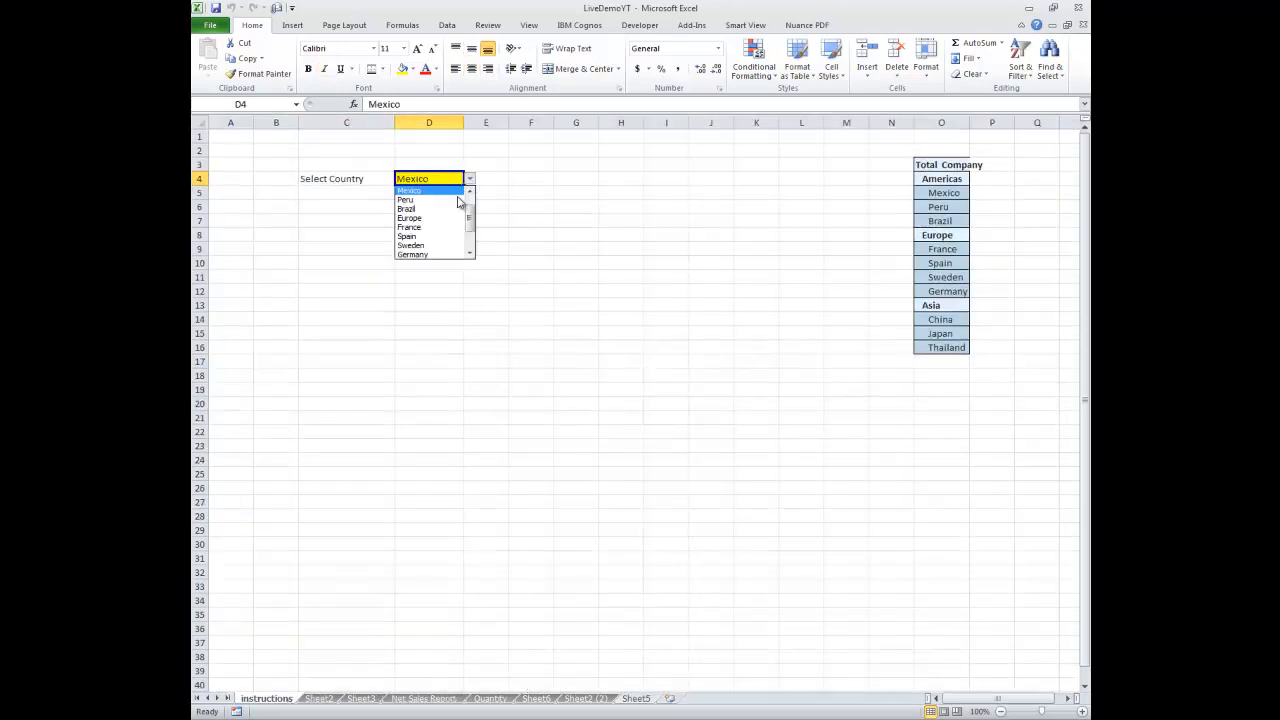
pyautogui.click(438, 218)
pyautogui.click(424, 699)
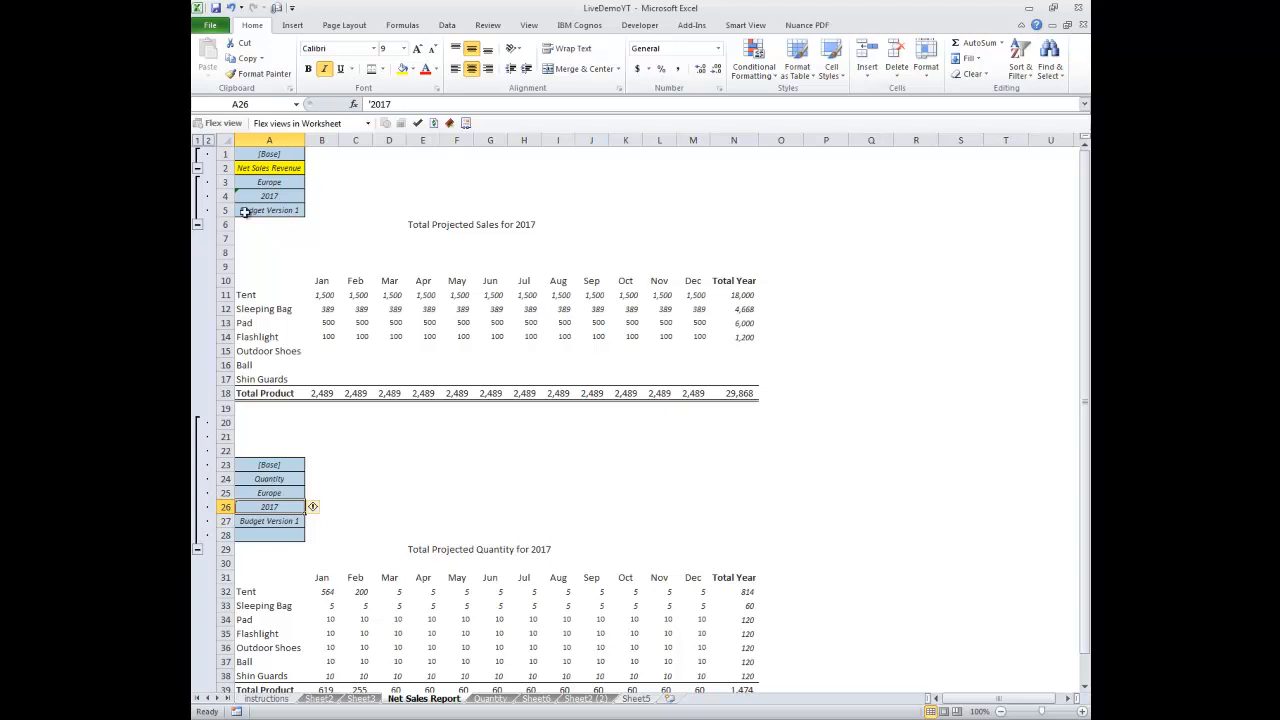
pyautogui.click(434, 124)
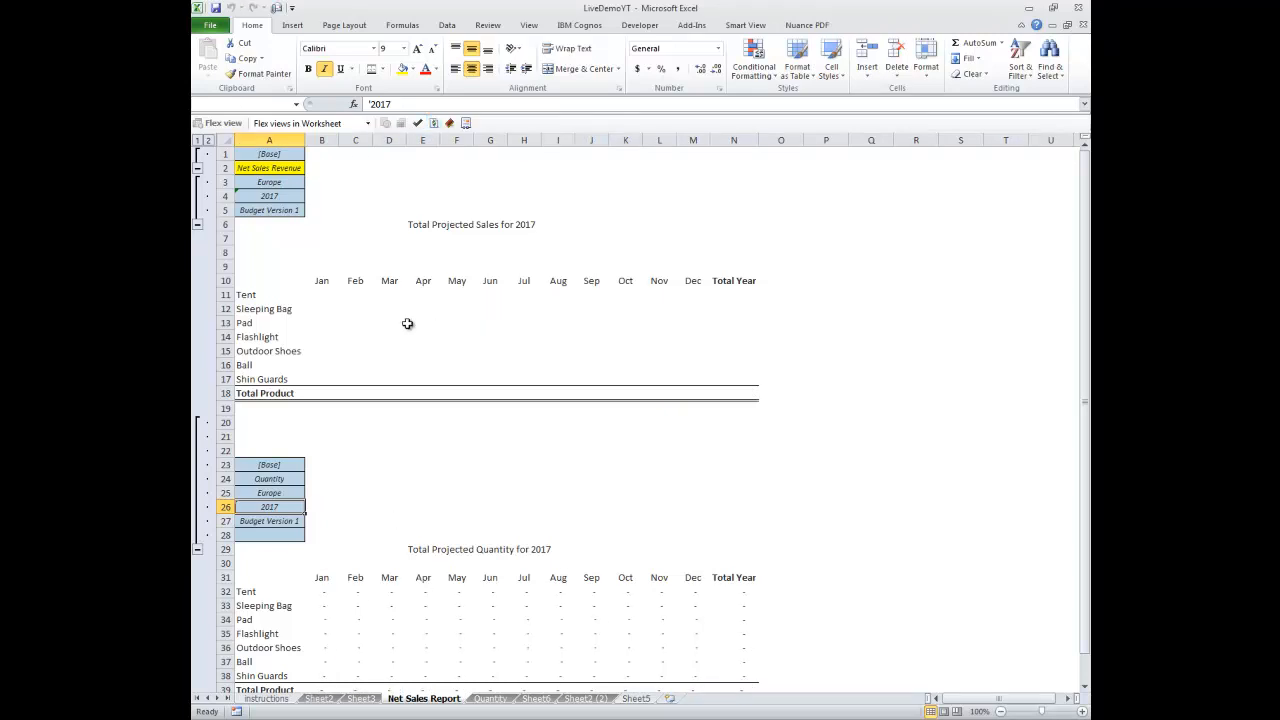
pyautogui.scroll(-1, 405, 535)
pyautogui.click(327, 550)
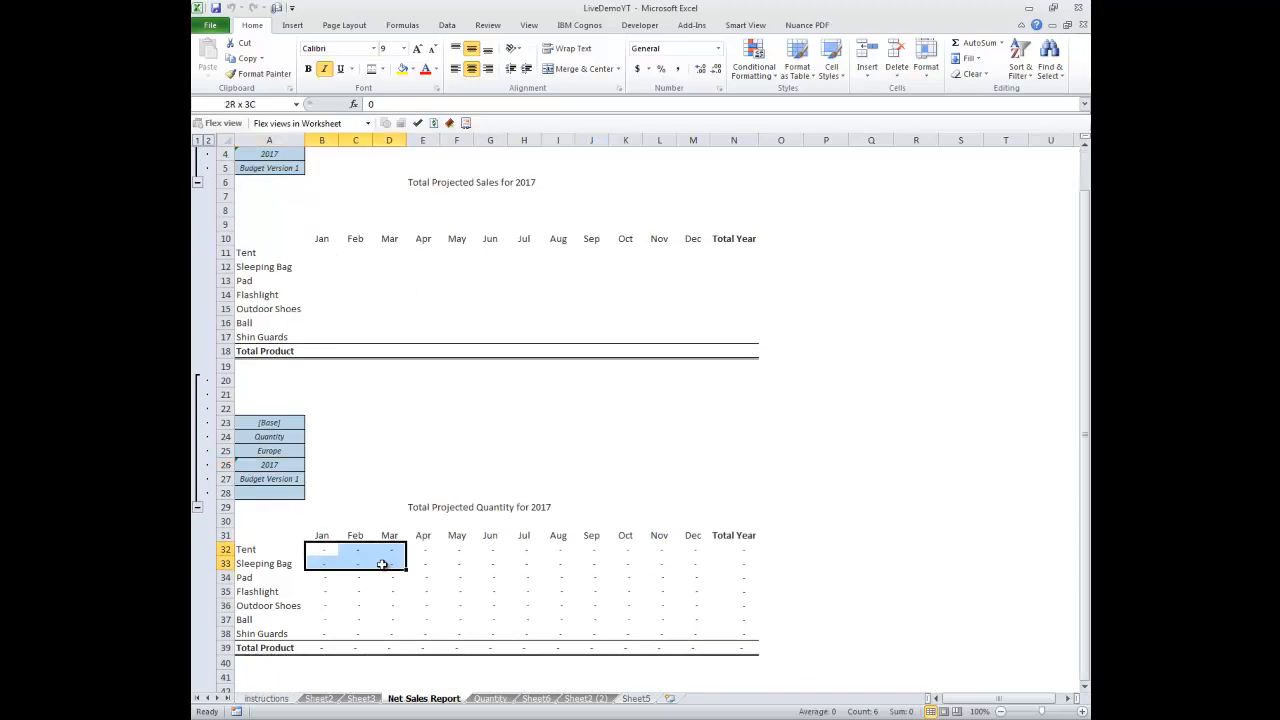
pyautogui.moveTo(327, 550); pyautogui.dragTo(693, 633)
pyautogui.click(358, 277)
pyautogui.scroll(1, 350, 277)
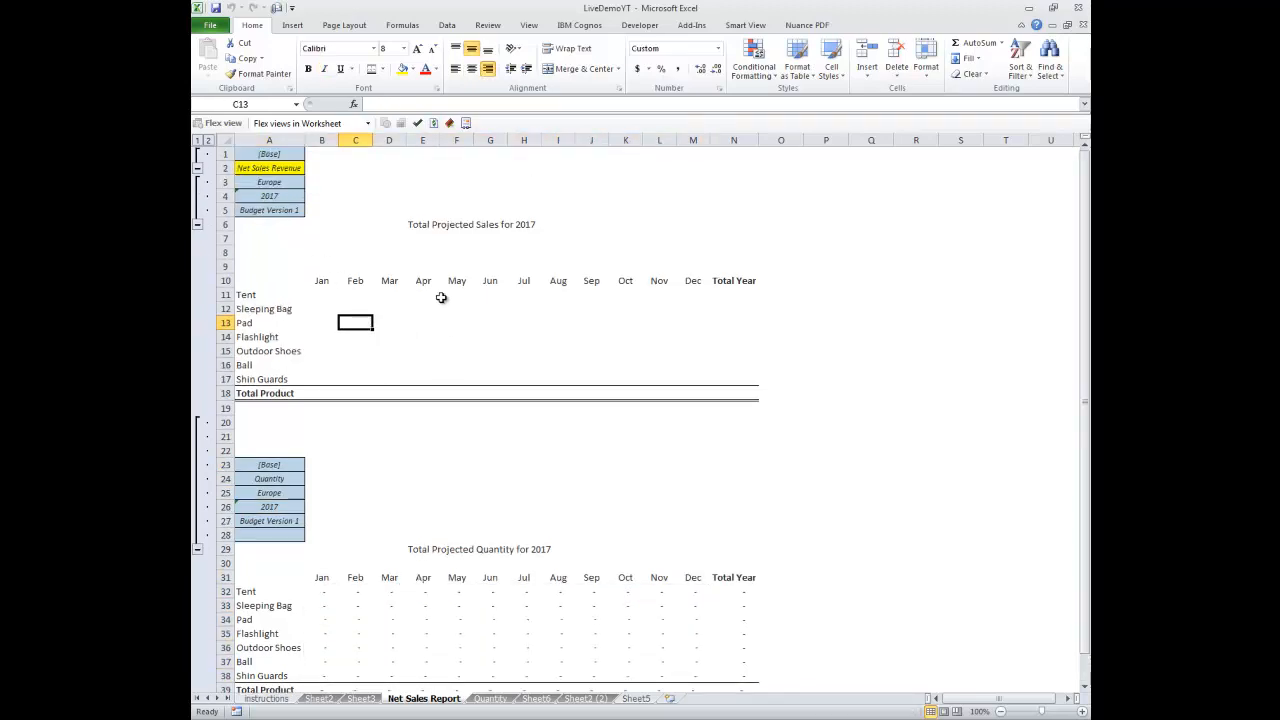
# Try to enter 5546 as January Tent net sales revenue for Europe and commit it to the database
pyautogui.click(329, 297)
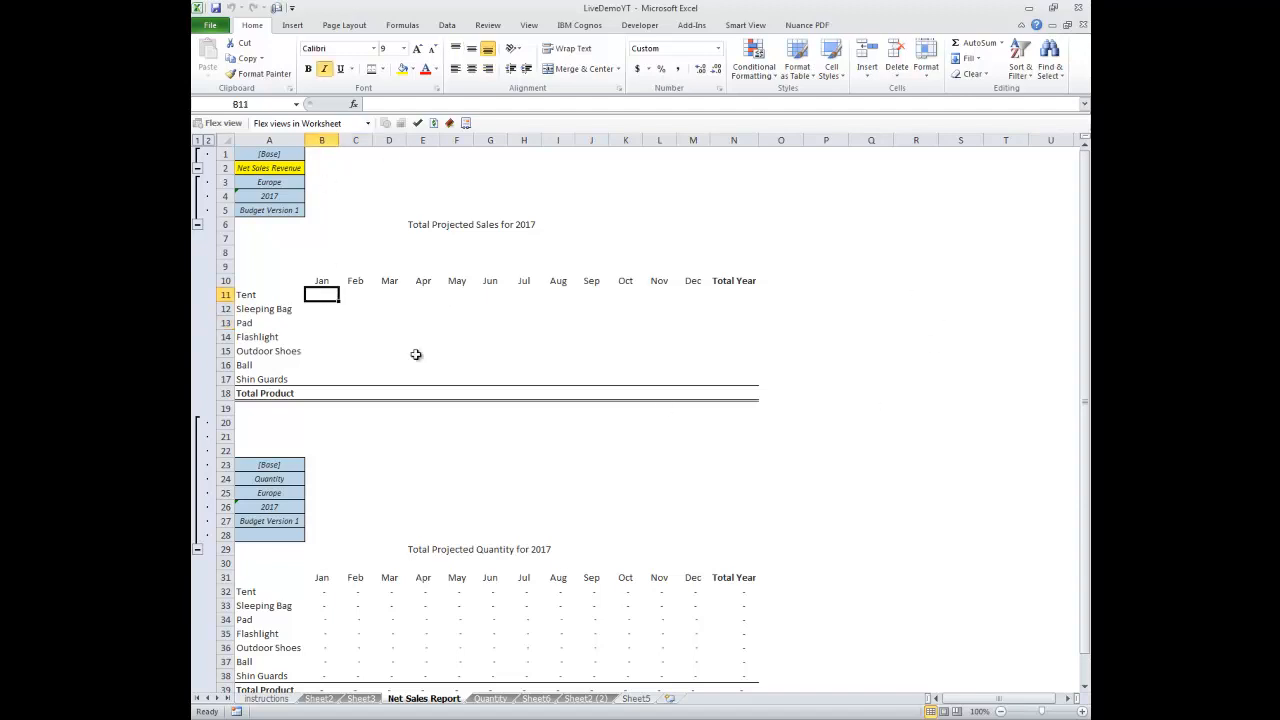
pyautogui.write('5546')
pyautogui.press('Return')
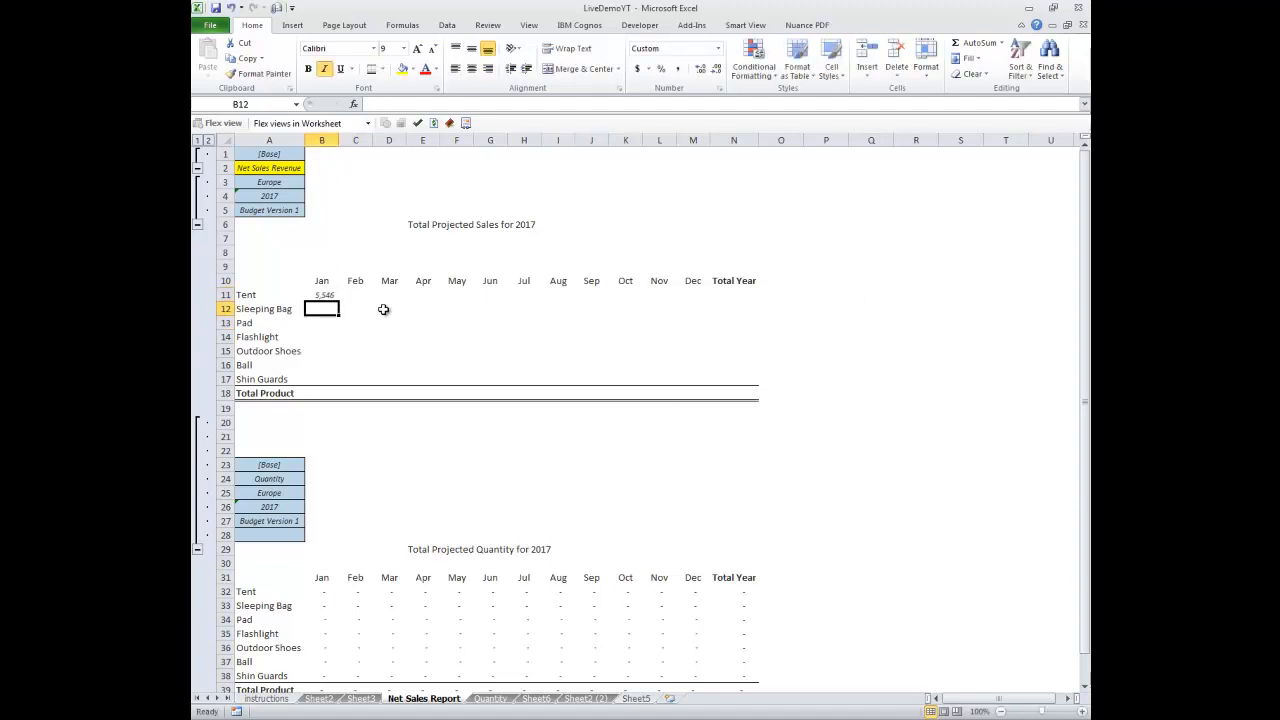
pyautogui.click(414, 124)
pyautogui.click(676, 405)
pyautogui.click(318, 294)
# Change the sales table's measure in A2 to Gross Sales Revenue
pyautogui.click(300, 170)
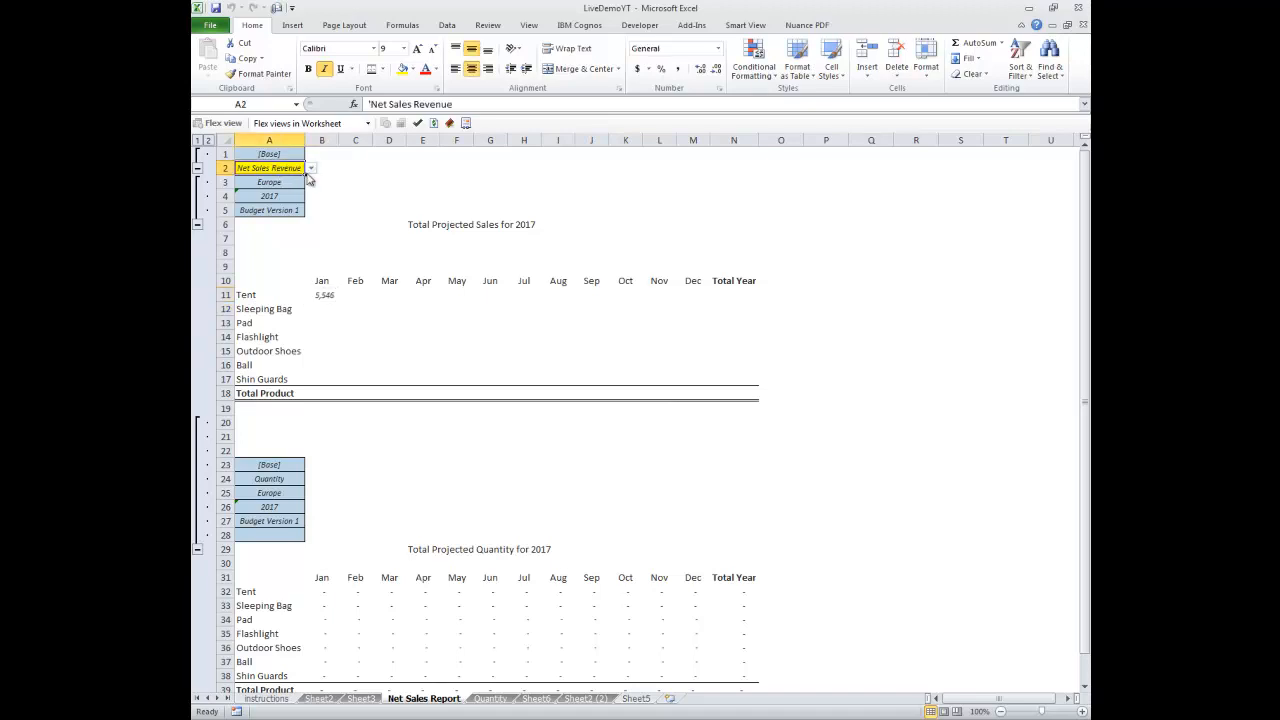
pyautogui.click(311, 170)
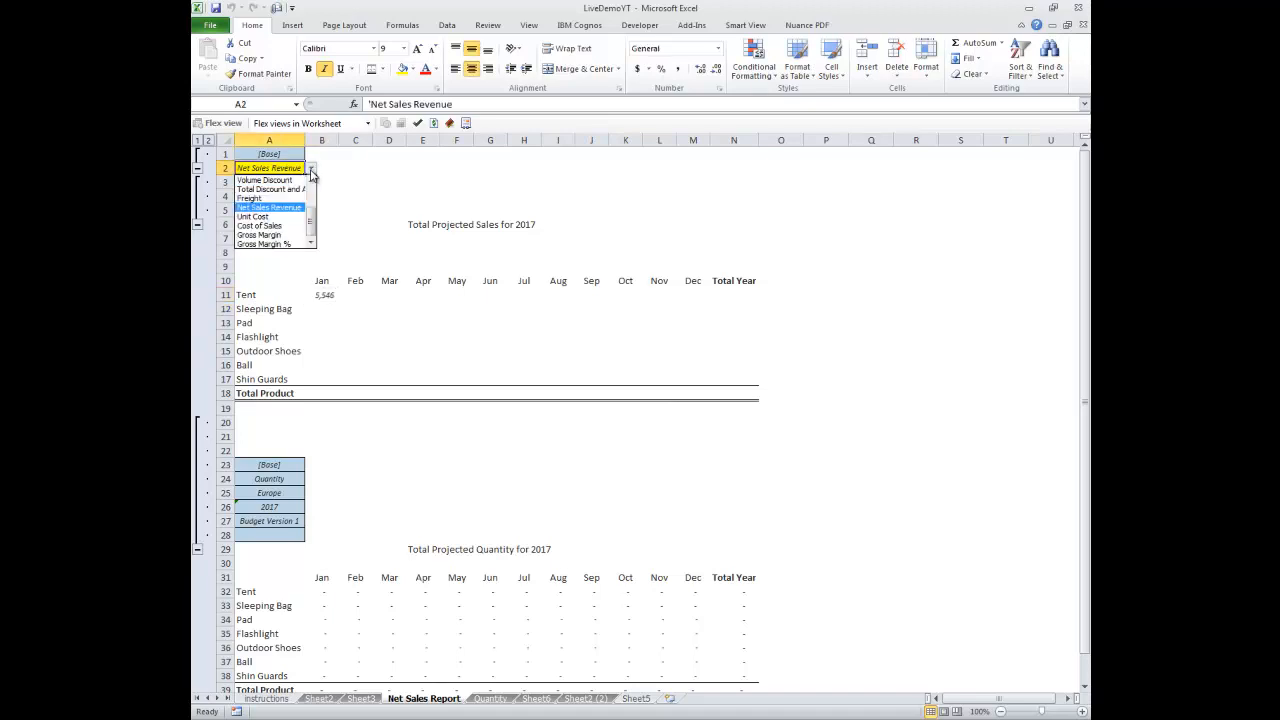
pyautogui.scroll(-2, 314, 220)
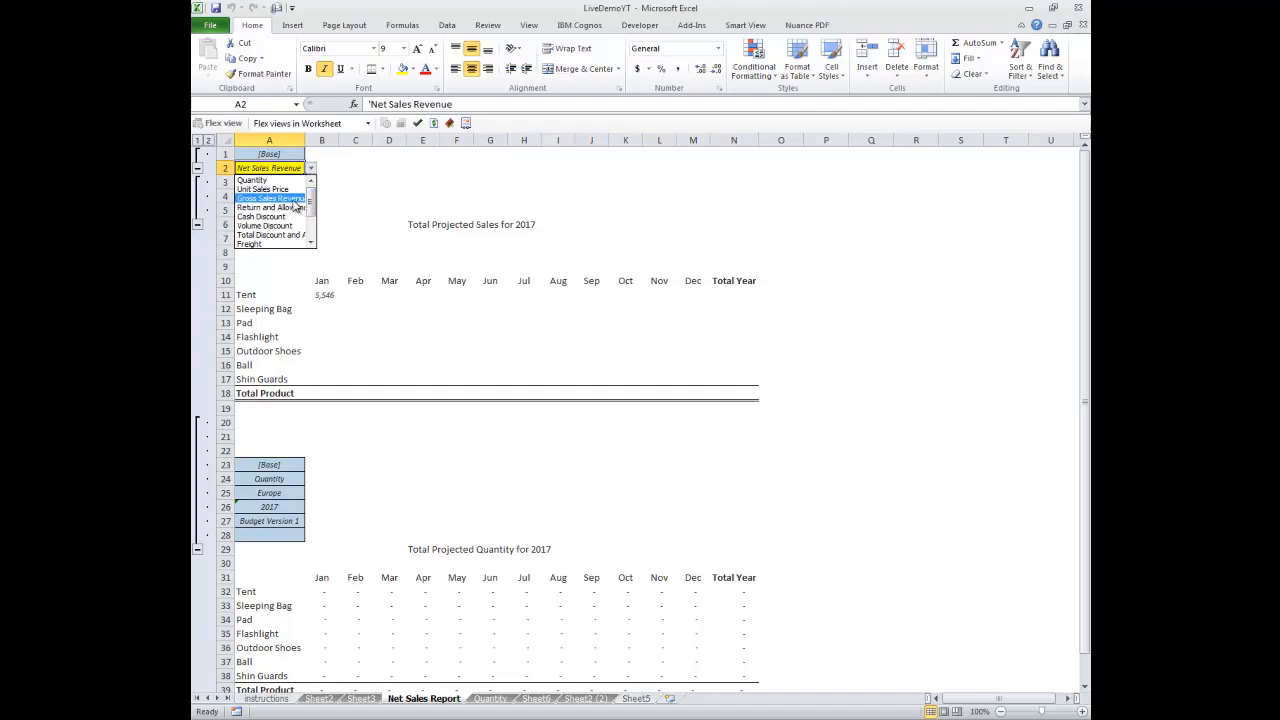
pyautogui.click(296, 199)
# Try to enter 5000 as January Tent gross sales revenue for Europe and commit it to the database
pyautogui.click(319, 298)
pyautogui.write('5000')
pyautogui.press('Return')
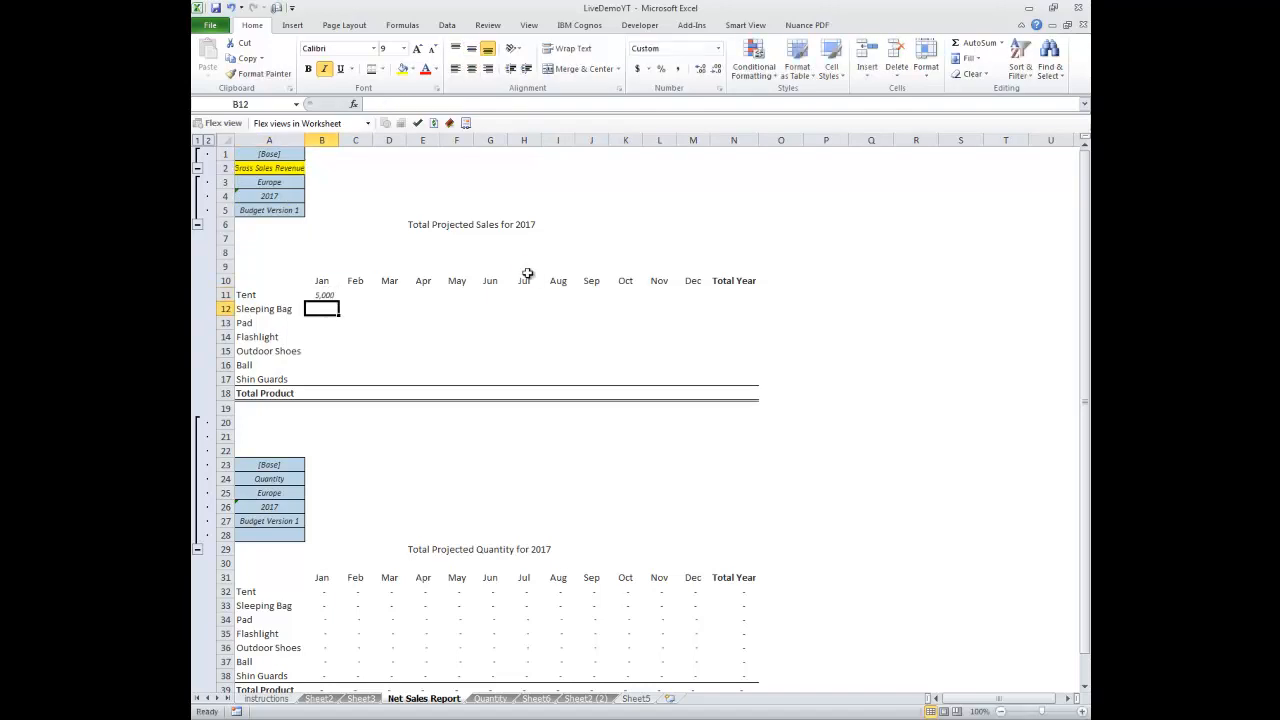
pyautogui.click(418, 123)
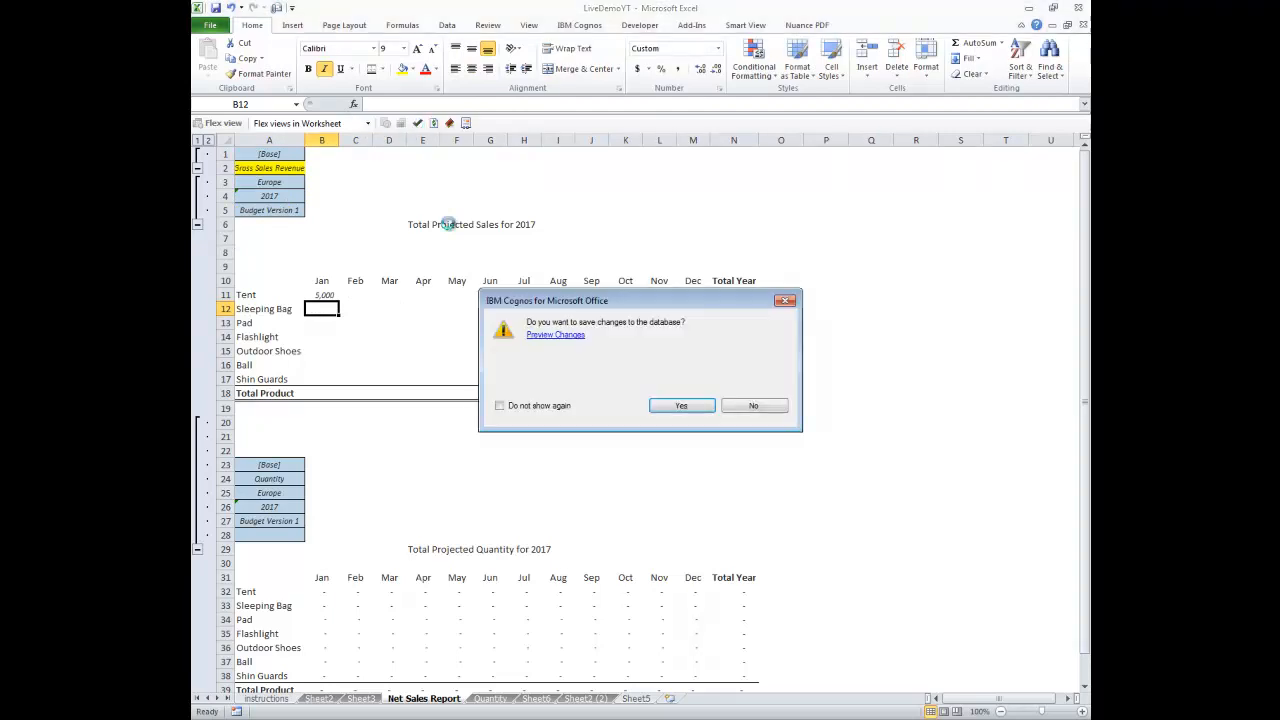
pyautogui.click(682, 406)
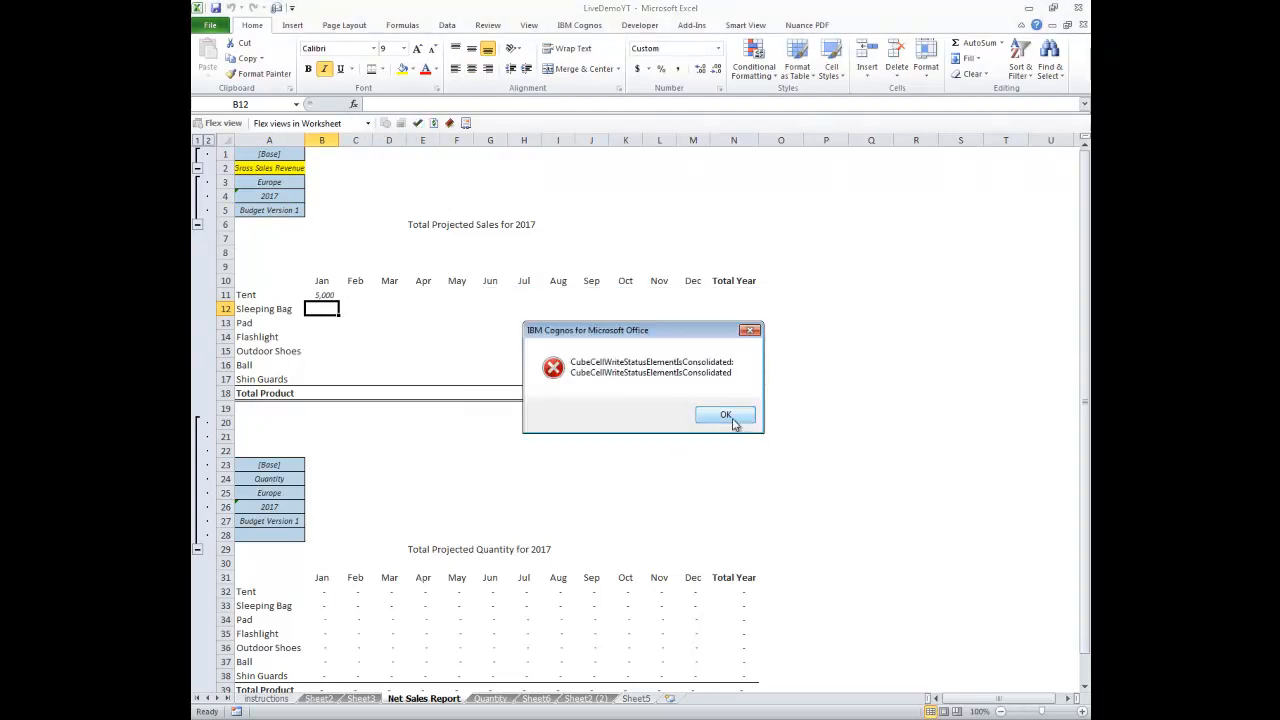
pyautogui.click(726, 415)
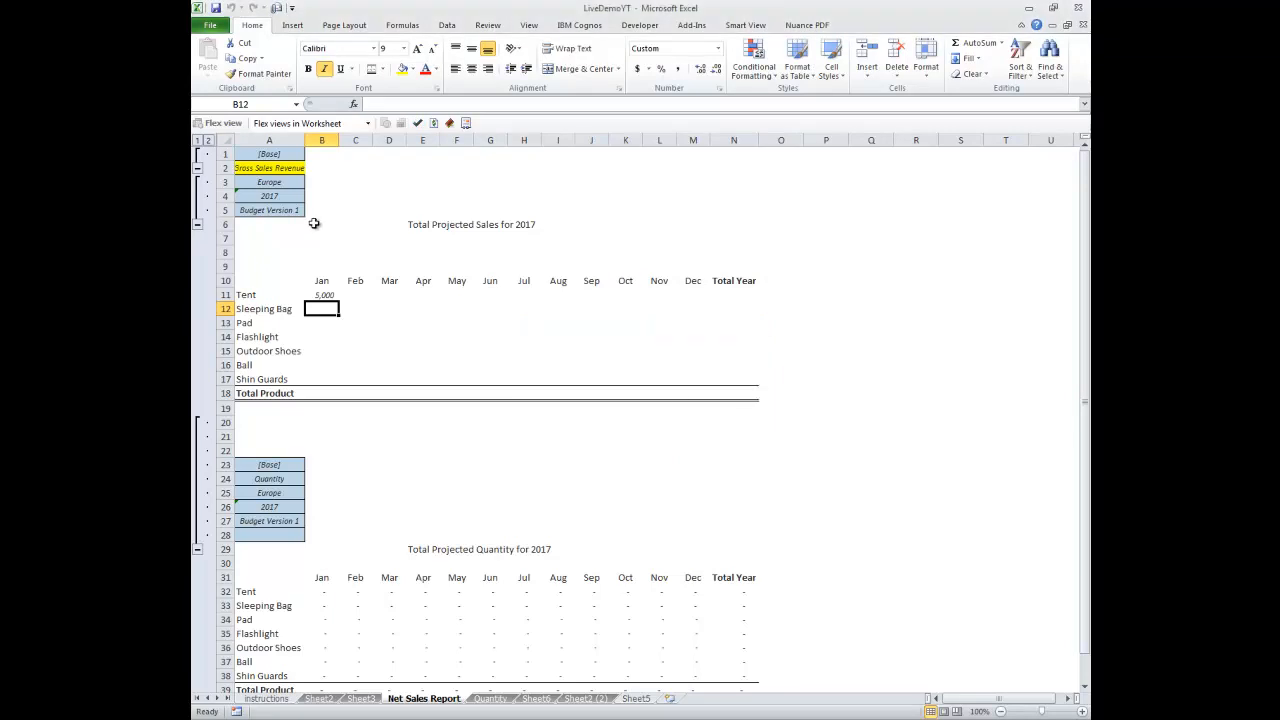
# Check the country link in A3 of the Net Sales Report and choose France as the country on the instructions sheet
pyautogui.click(288, 184)
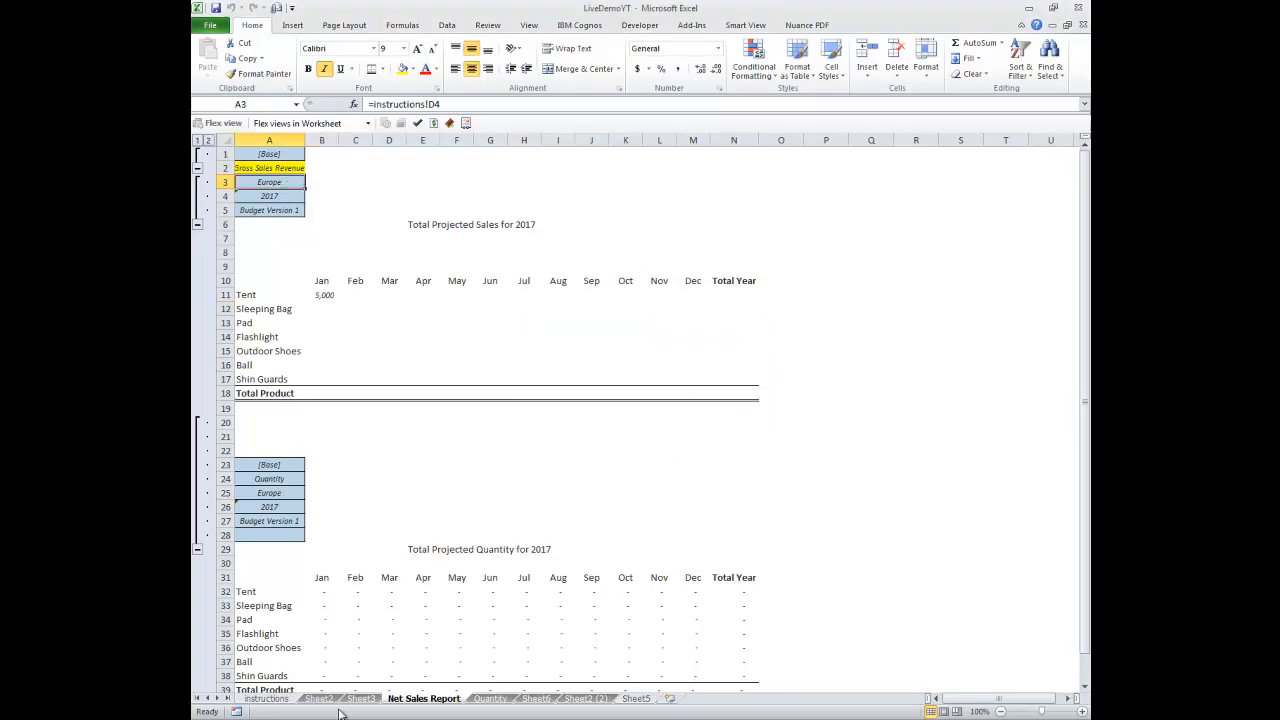
pyautogui.click(267, 700)
pyautogui.click(469, 179)
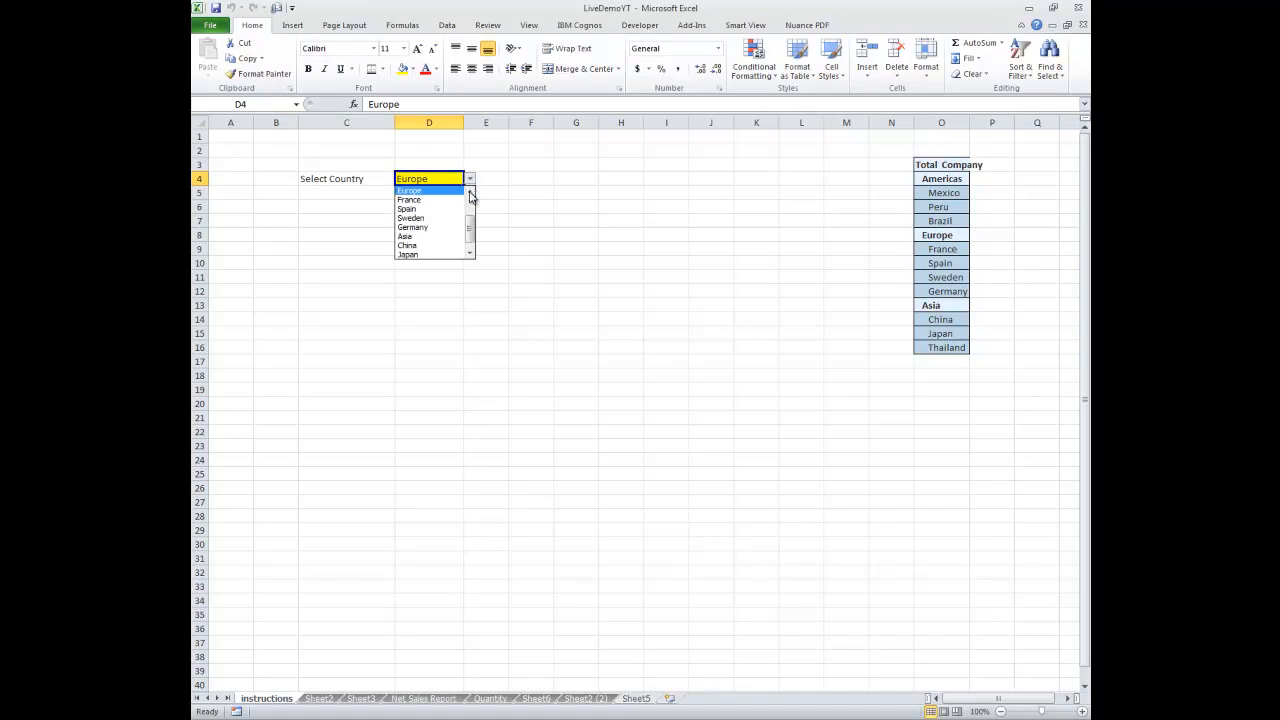
pyautogui.moveTo(472, 236)
pyautogui.mouseDown()
pyautogui.moveTo(474, 207)
pyautogui.moveTo(472, 222)
pyautogui.mouseUp()
pyautogui.click(423, 219)
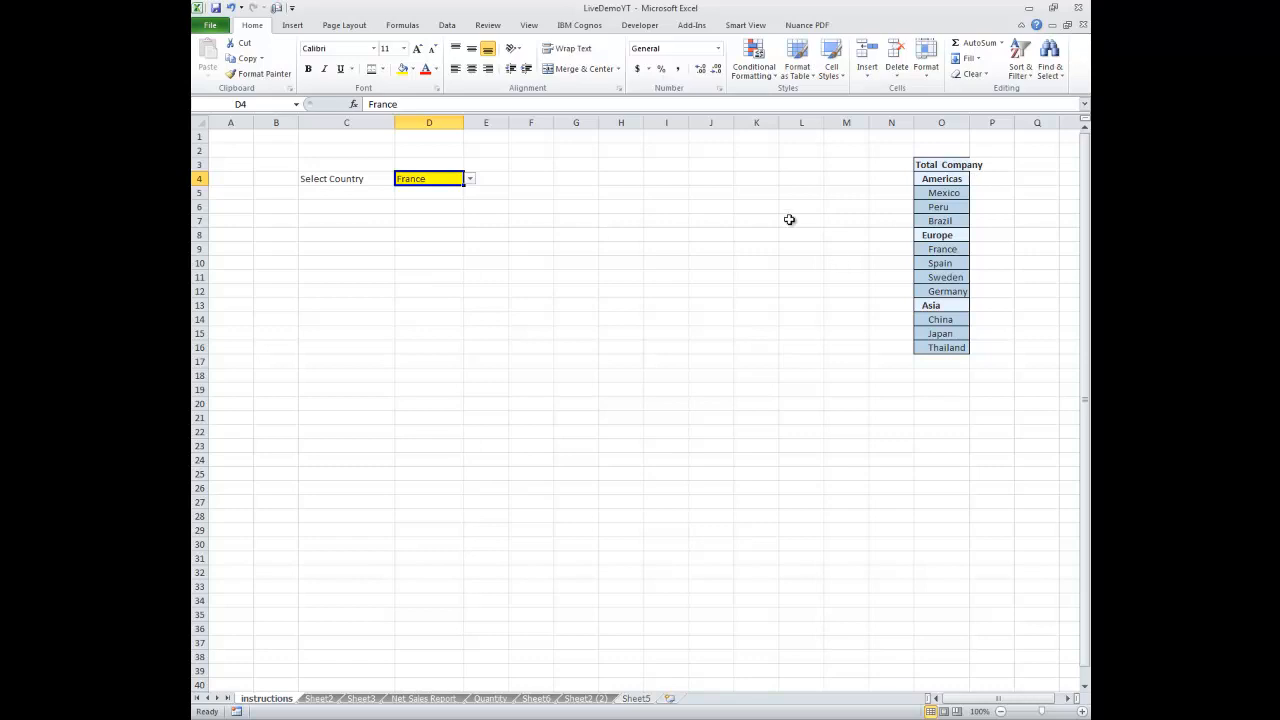
pyautogui.click(432, 221)
pyautogui.click(955, 240)
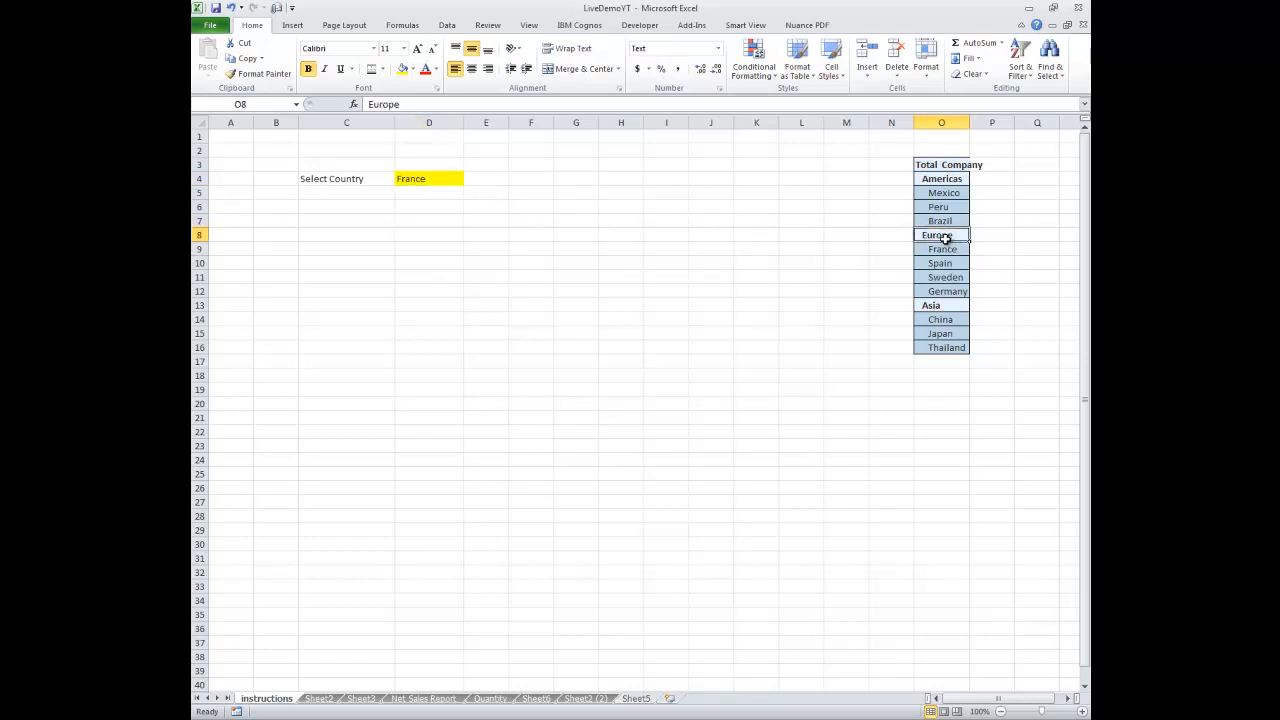
pyautogui.click(991, 237)
pyautogui.click(985, 305)
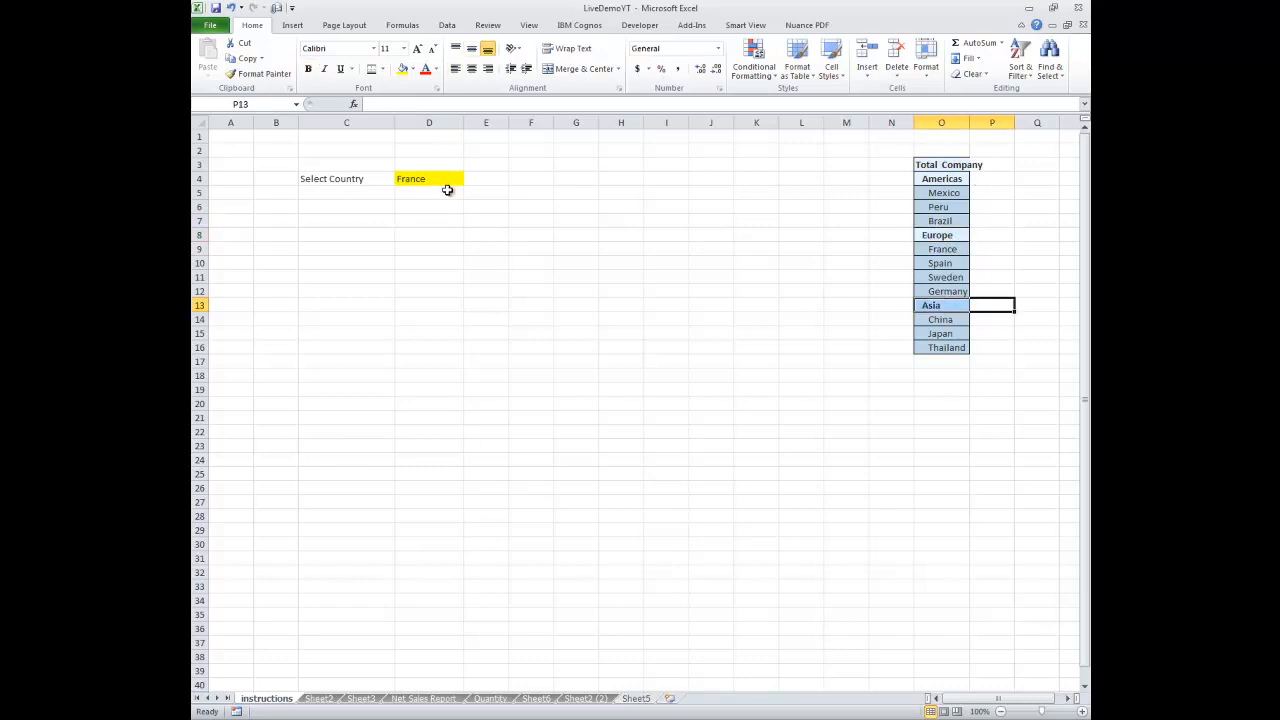
pyautogui.click(448, 180)
pyautogui.click(470, 180)
pyautogui.click(470, 180)
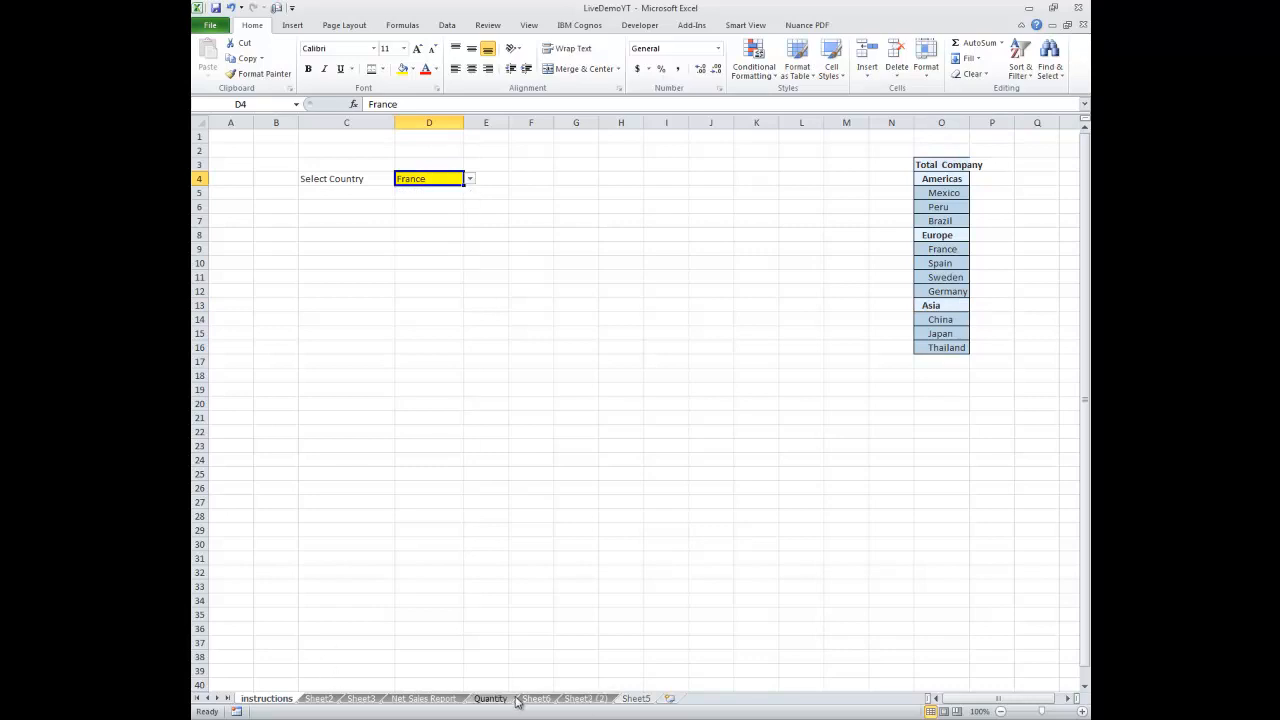
# Enter 500 as January Tent gross sales revenue for France on the Net Sales Report, commit it to the database and check the totals
pyautogui.click(430, 698)
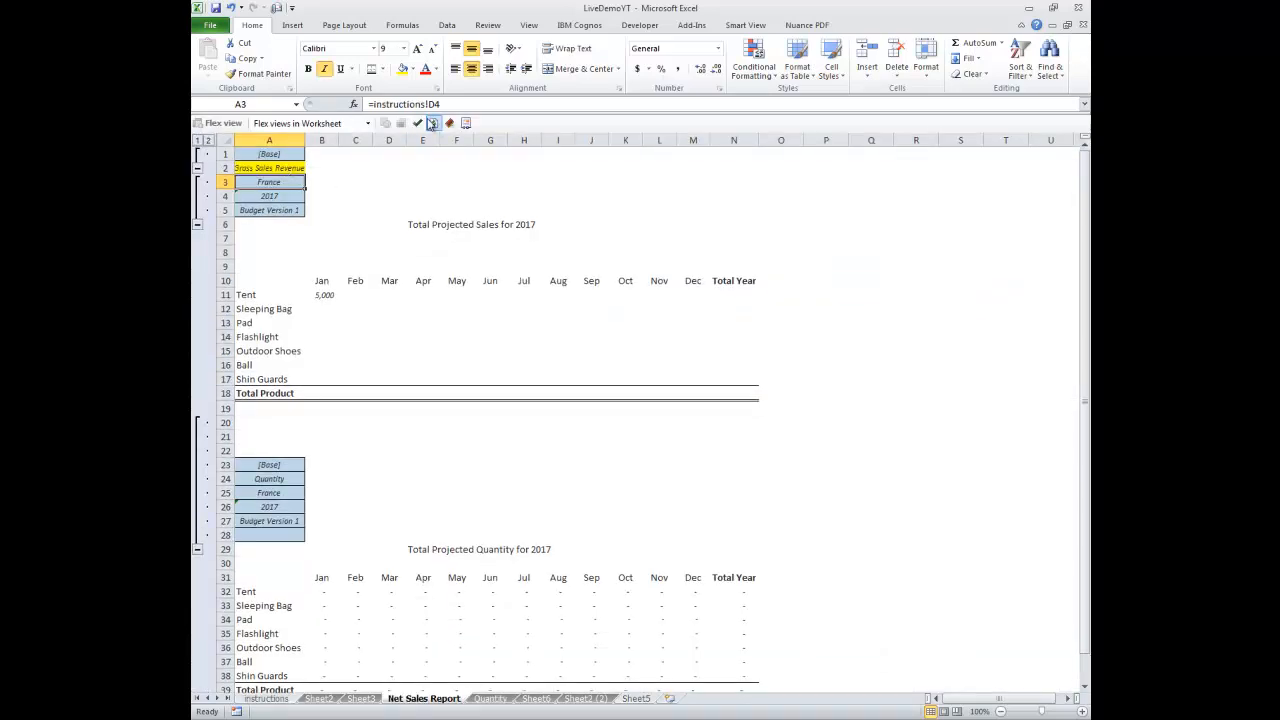
pyautogui.click(317, 295)
pyautogui.write('500')
pyautogui.press('Return')
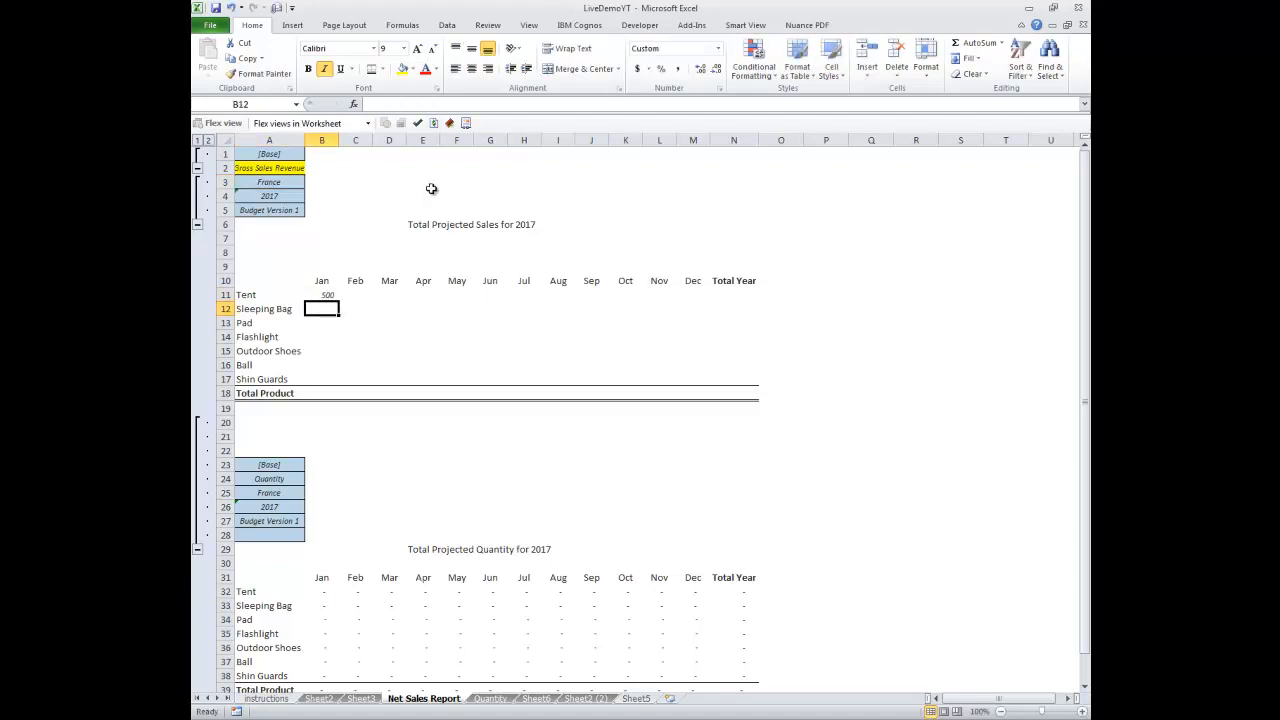
pyautogui.click(417, 123)
pyautogui.click(690, 405)
pyautogui.click(748, 294)
pyautogui.click(749, 393)
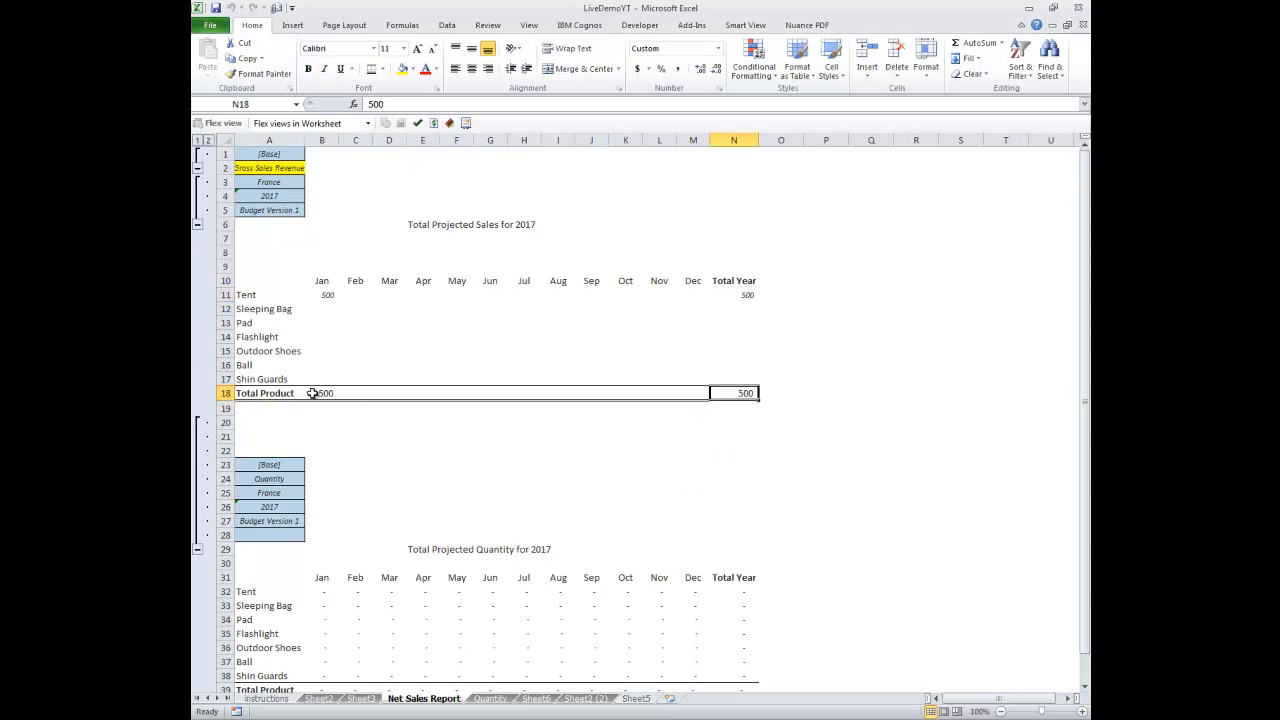
# Collapse the row groups holding both tables' context cells on the Net Sales Report, leaving only the yellow measure cell showing
pyautogui.click(198, 549)
pyautogui.click(198, 224)
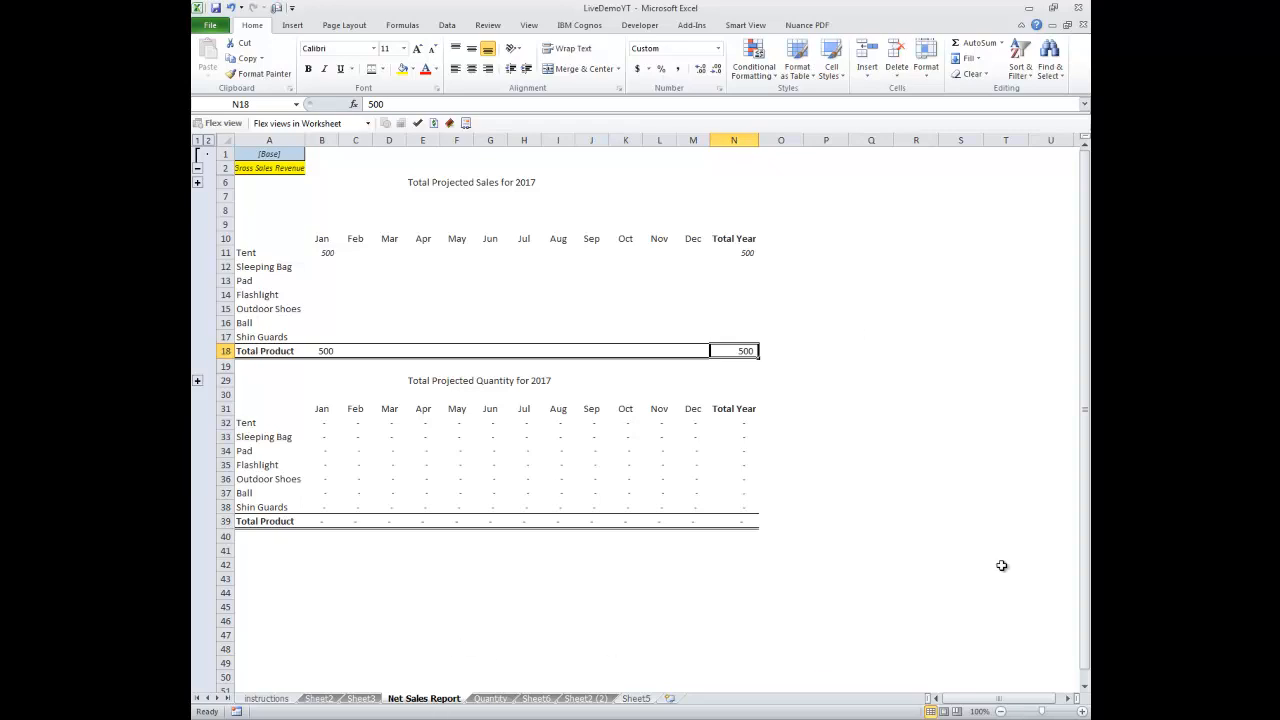
pyautogui.click(198, 168)
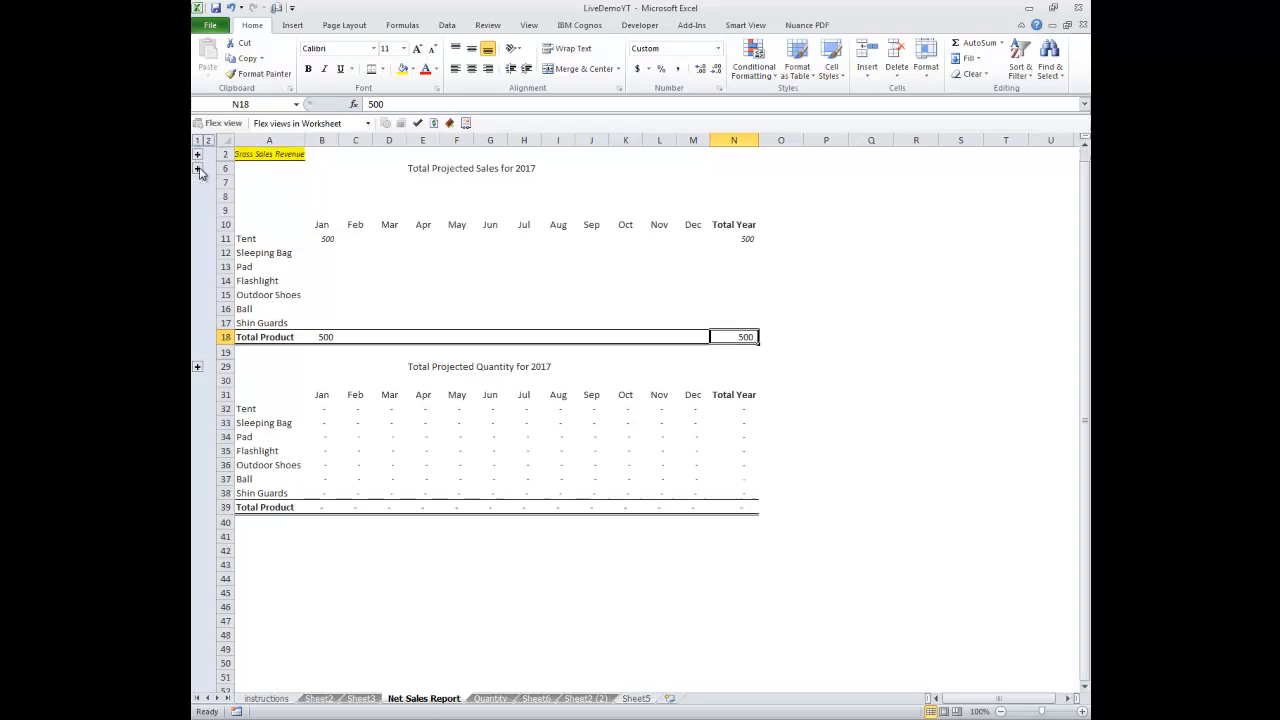